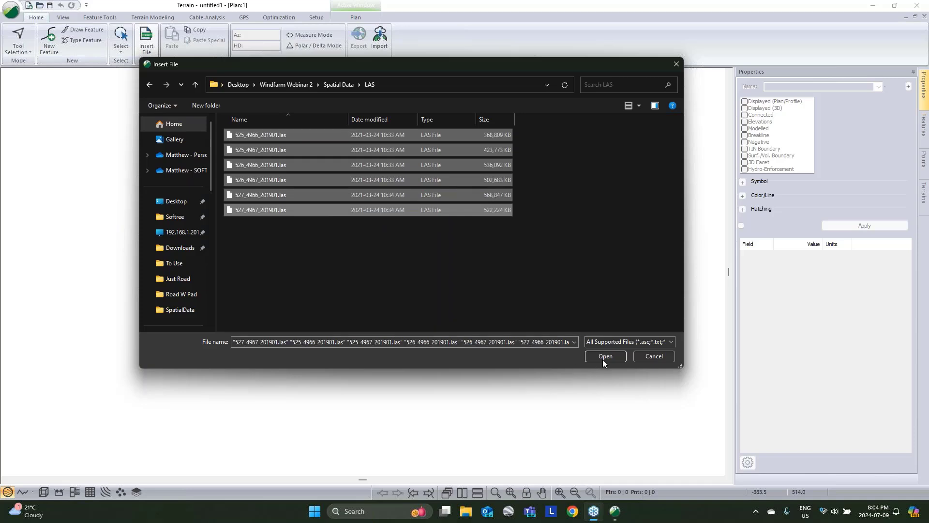
# Step: Import the Ground class points from the six selected LAS files, showing the extents border without displaying the points
pyautogui.click(604, 358)
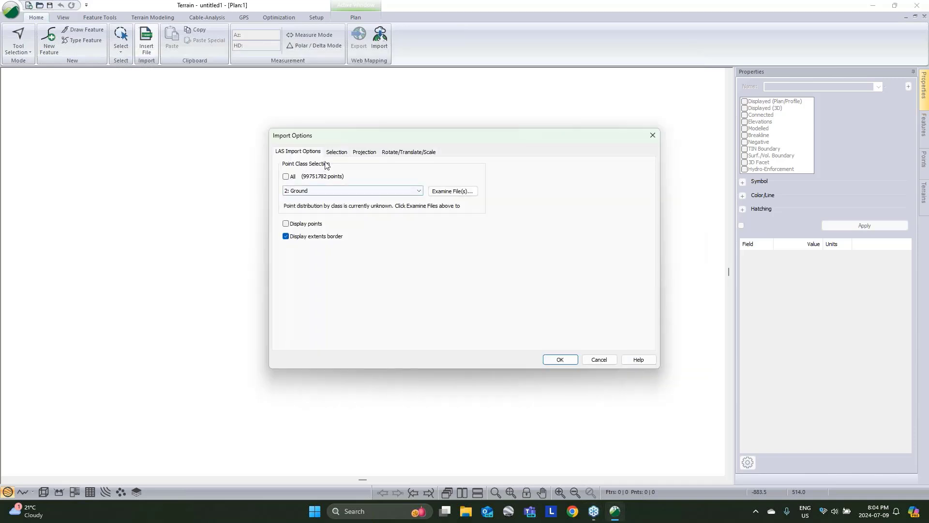
pyautogui.click(559, 359)
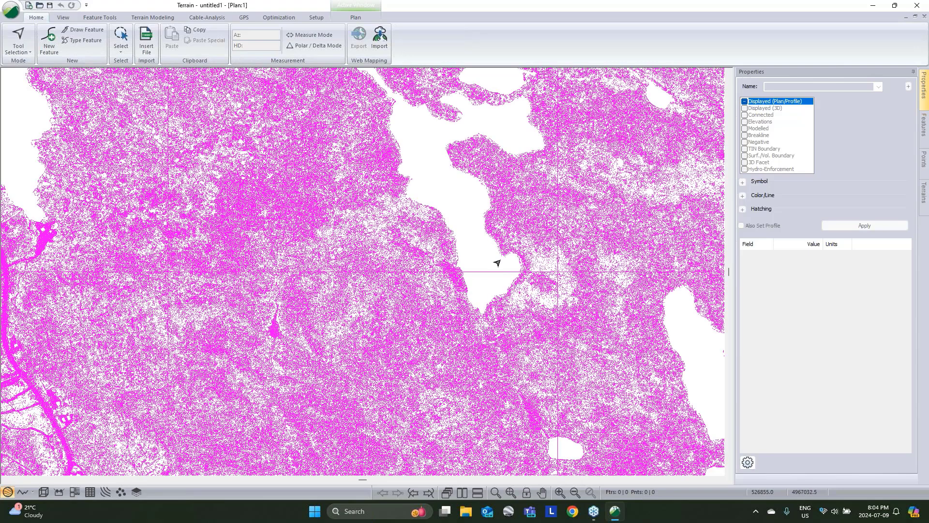
pyautogui.scroll(-3, 504, 269)
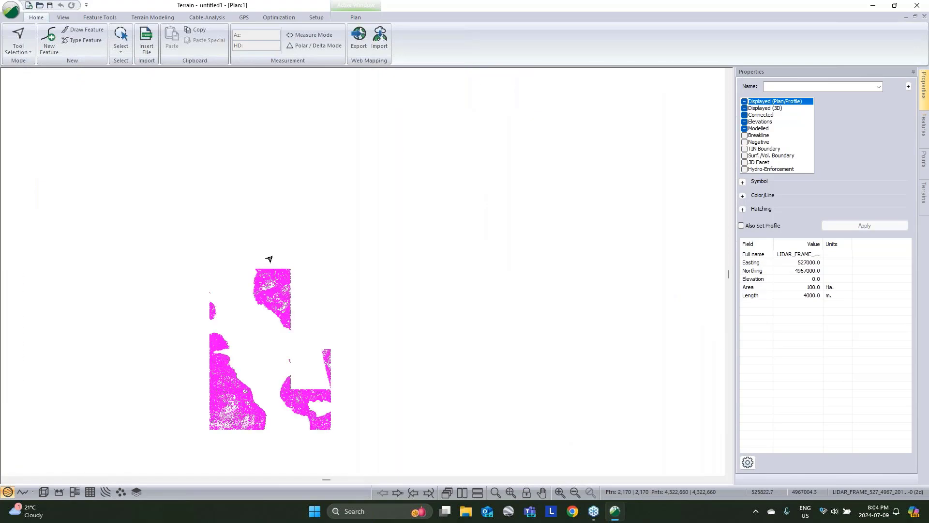
pyautogui.click(440, 305)
pyautogui.moveTo(478, 306); pyautogui.dragTo(371, 306, button='middle')
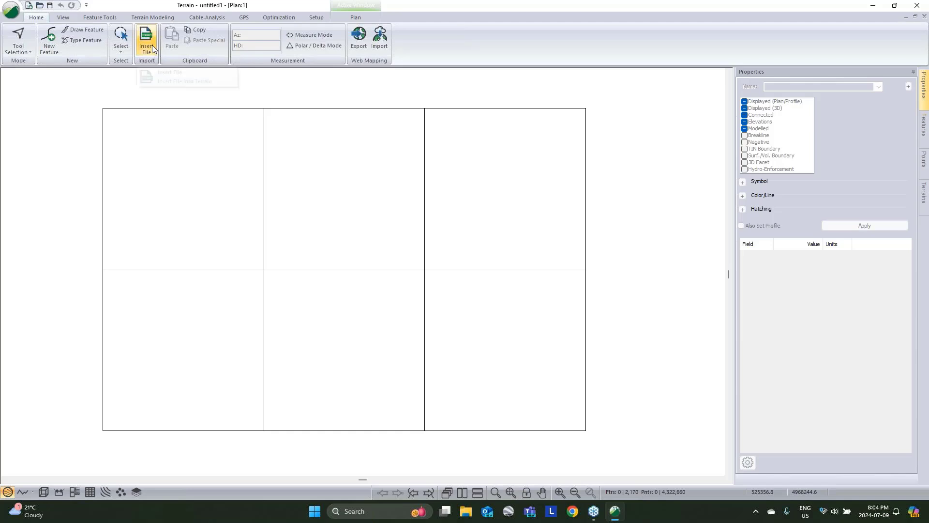
# Step: Generate the terrain TIN with major and minor contours turned off, keeping the maximum triangle side length at 200
pyautogui.click(155, 20)
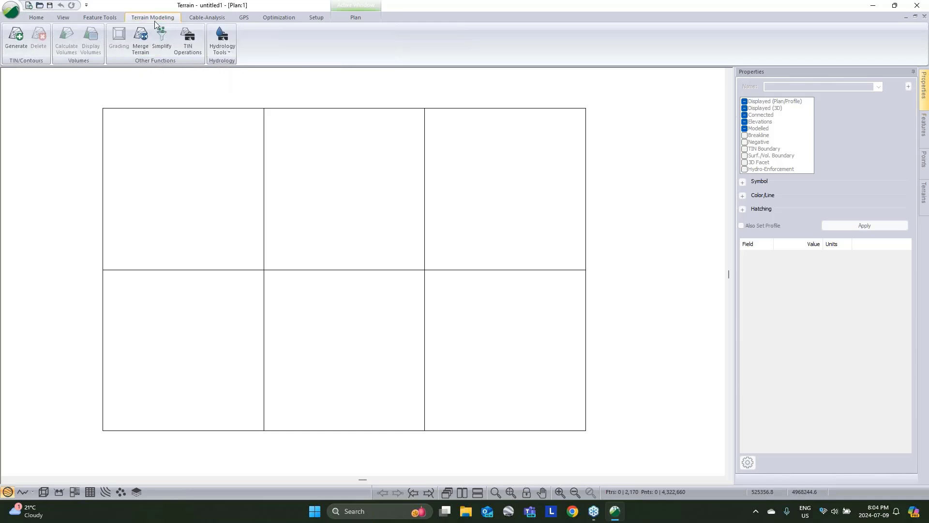
pyautogui.click(19, 38)
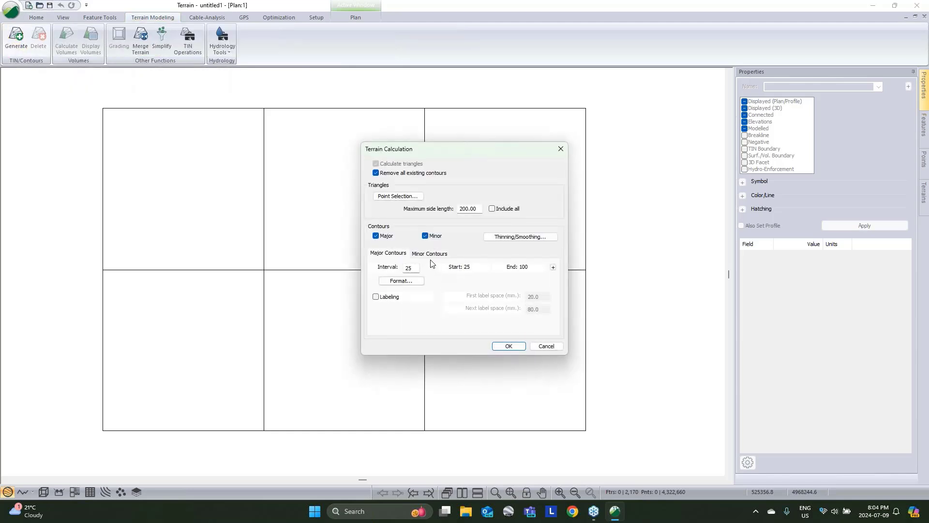
pyautogui.click(376, 237)
pyautogui.click(426, 236)
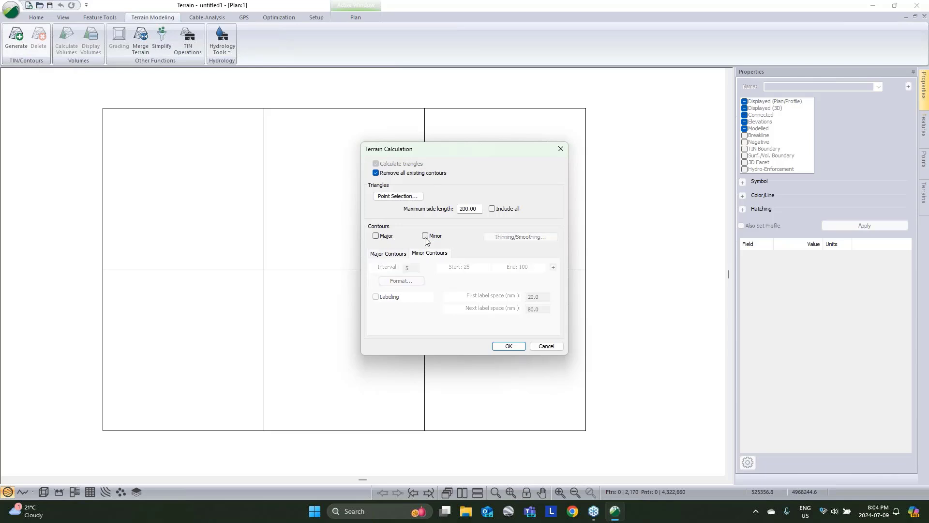
pyautogui.click(509, 346)
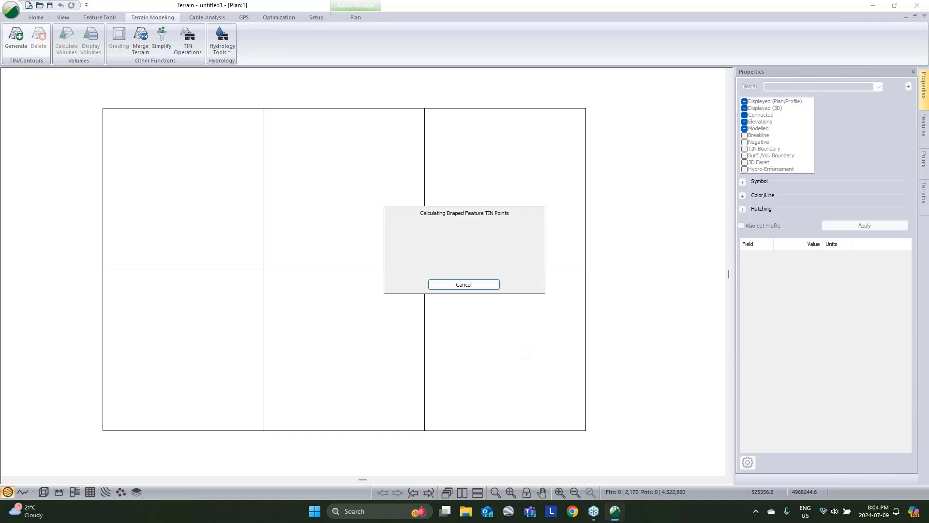
# Step: Inspect the terrain surface in 3D from another angle, then return to the plan view
pyautogui.click(43, 492)
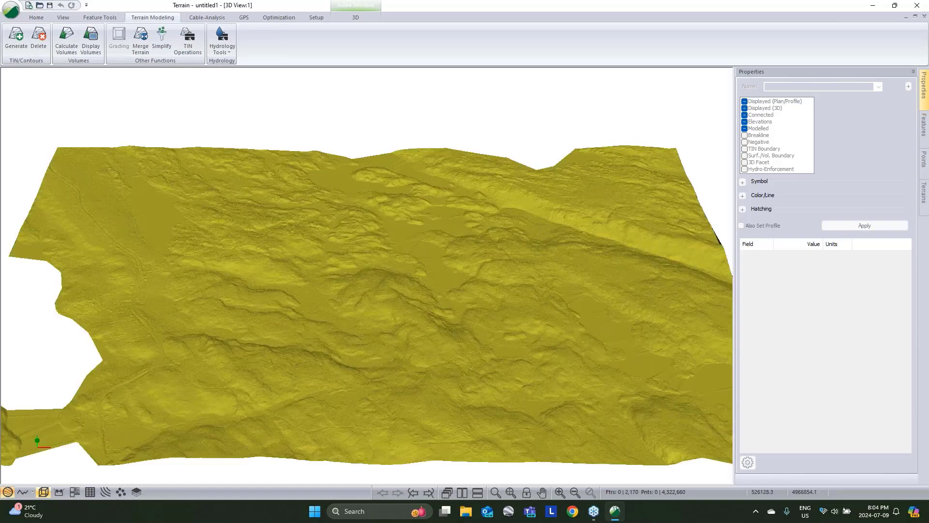
pyautogui.moveTo(425, 328); pyautogui.dragTo(202, 251)
pyautogui.click(7, 491)
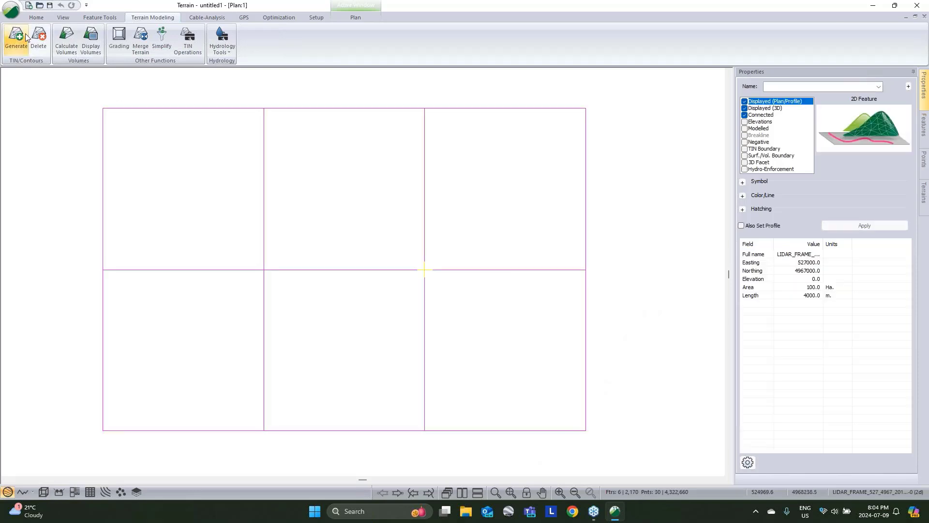
# Step: Download Google satellite imagery covering the LiDAR tiles from the live web map at a higher zoom level than 15
pyautogui.click(37, 17)
pyautogui.click(378, 35)
pyautogui.click(409, 75)
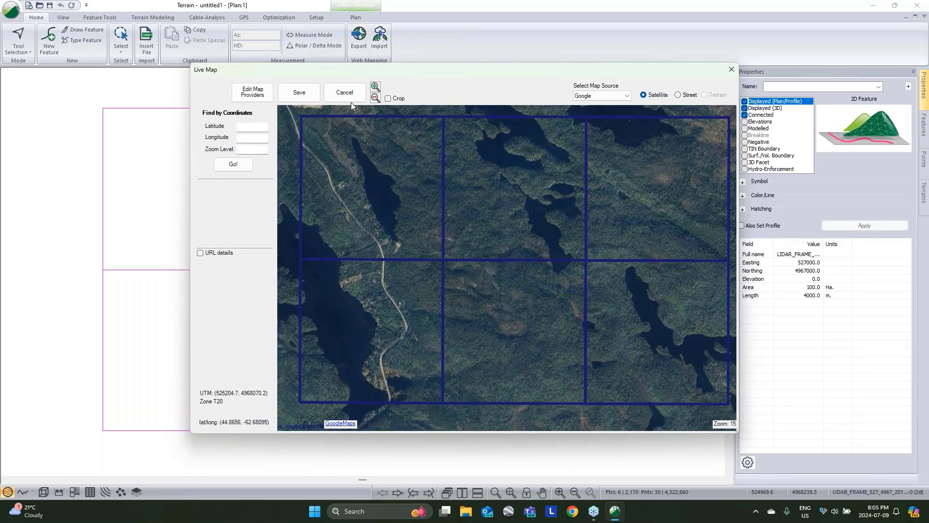
pyautogui.click(299, 93)
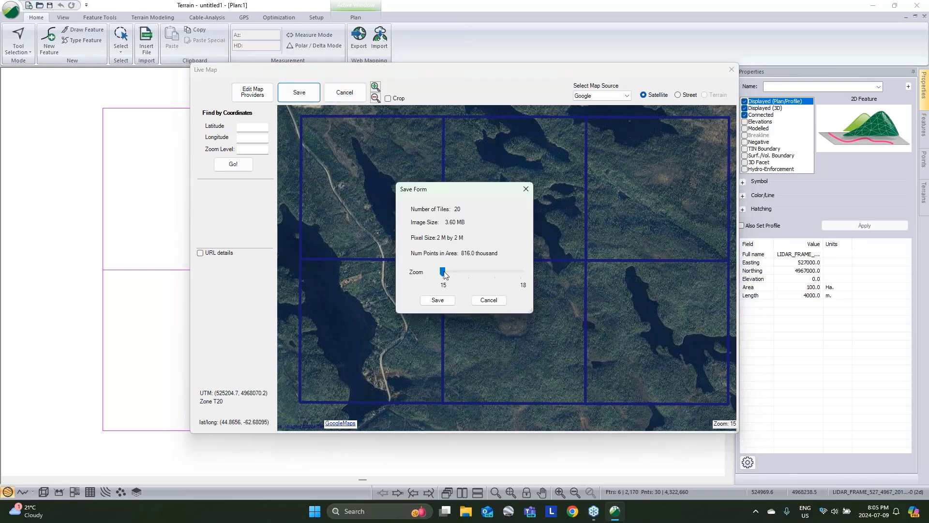
pyautogui.moveTo(444, 272); pyautogui.dragTo(491, 272)
pyautogui.click(438, 300)
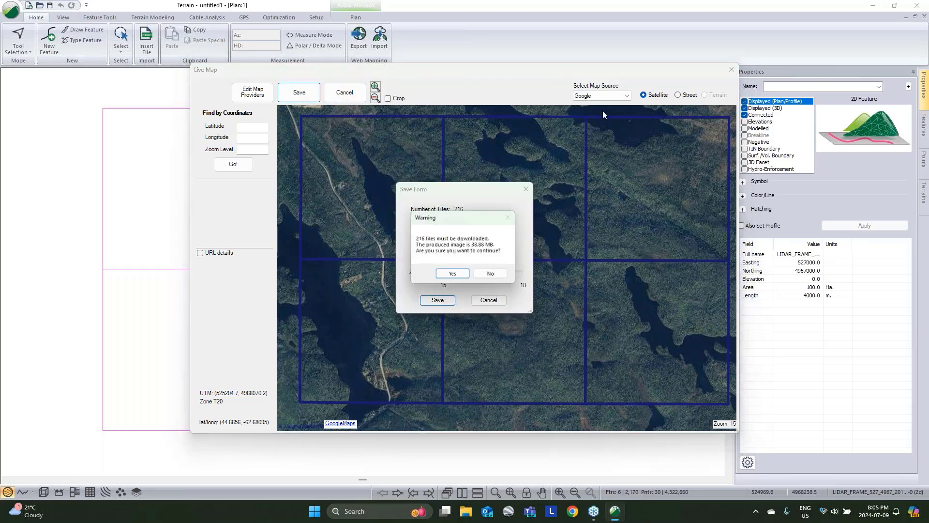
pyautogui.click(457, 276)
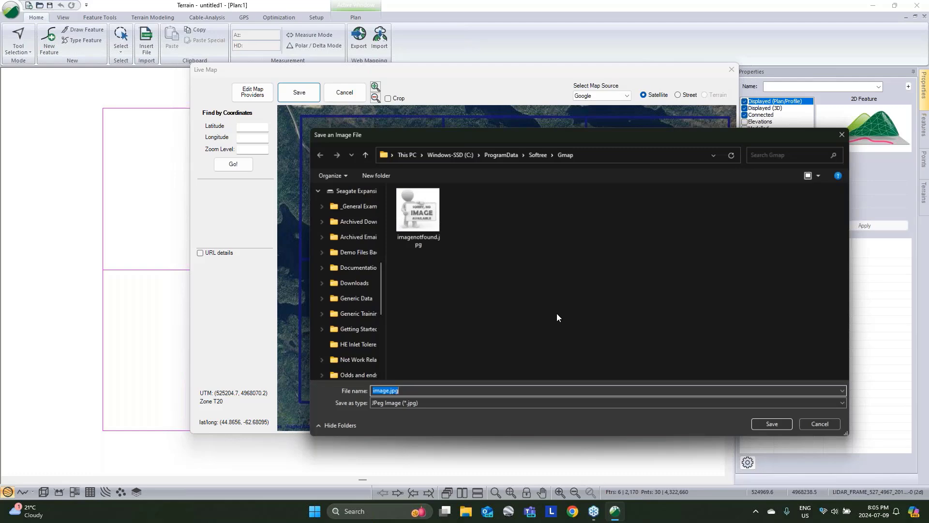
# Step: Save the downloaded map image as image.jpg in the Windfarm Webinar 2 folder on the Desktop
pyautogui.click(344, 220)
pyautogui.doubleClick(396, 211)
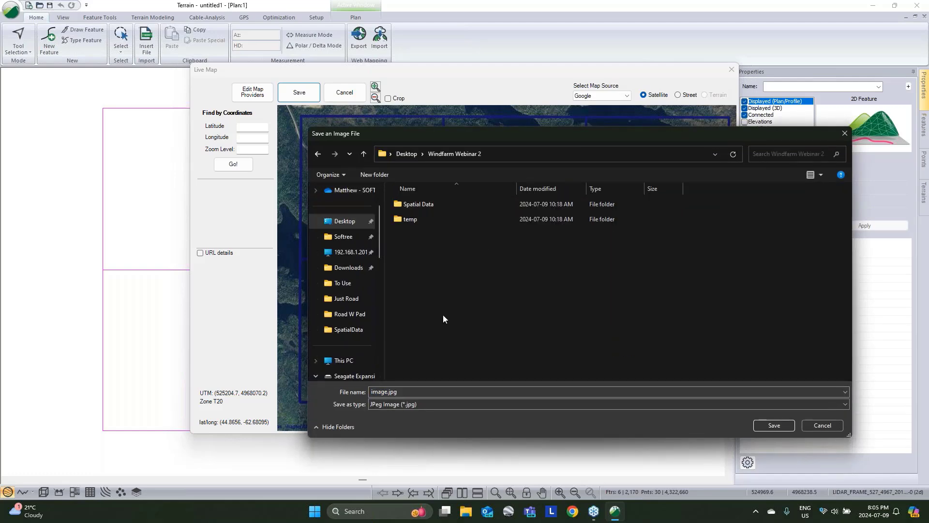
pyautogui.click(773, 425)
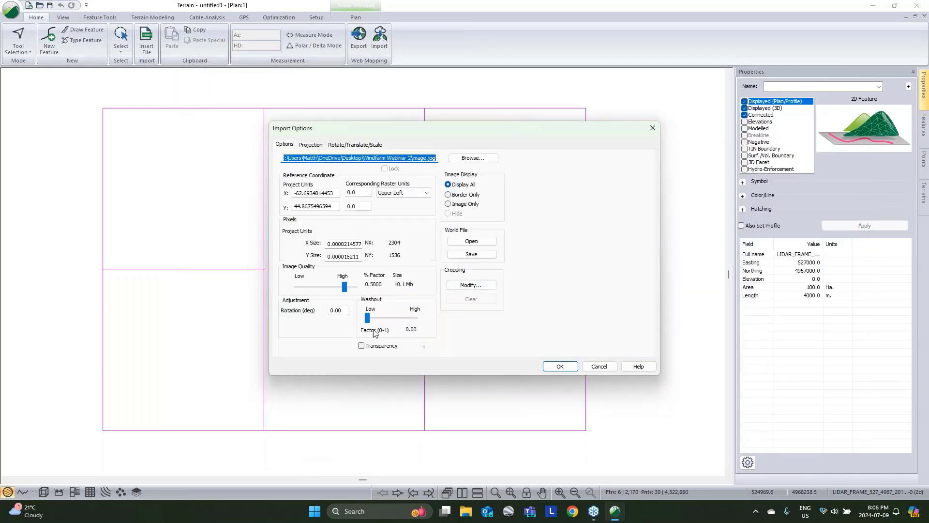
# Step: Import the satellite image with 0.50 washout and the highest image quality, transforming it to the project coordinate system
pyautogui.moveTo(367, 317); pyautogui.dragTo(391, 318)
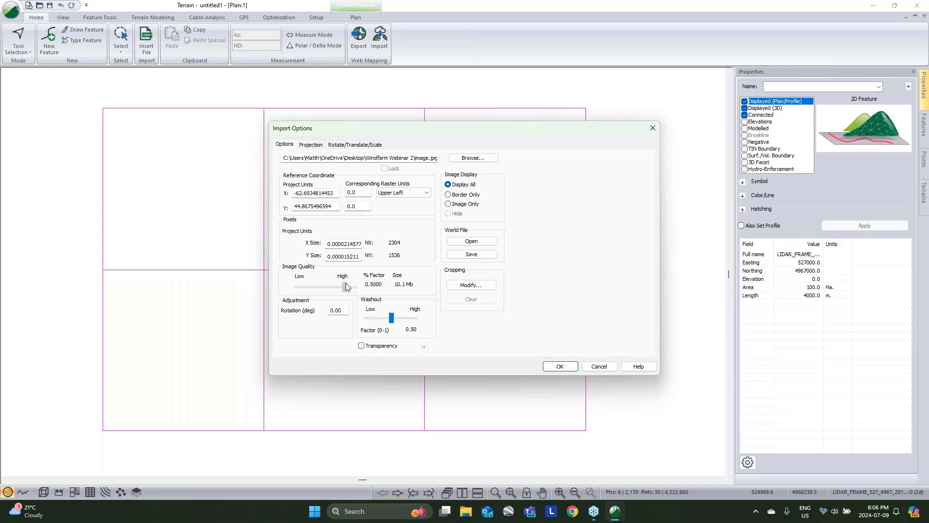
pyautogui.moveTo(346, 286); pyautogui.dragTo(354, 287)
pyautogui.click(551, 366)
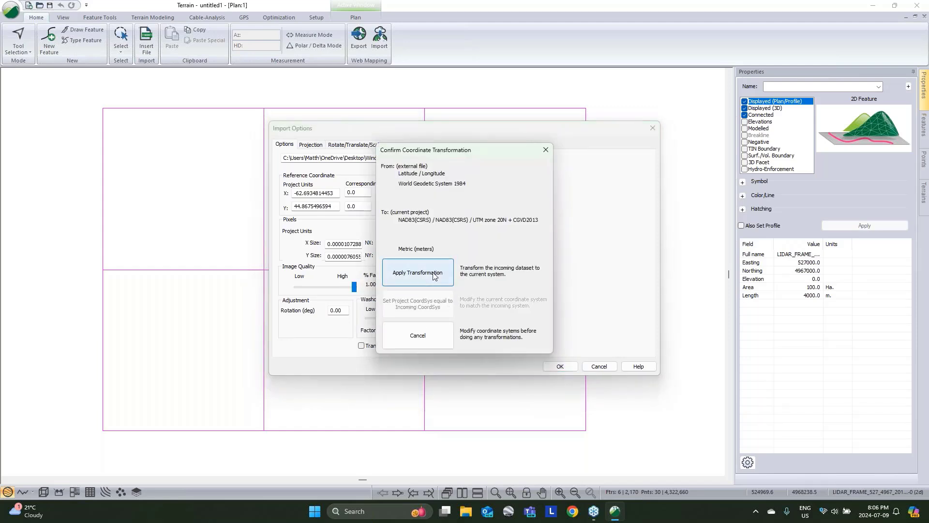
pyautogui.click(434, 274)
pyautogui.click(508, 281)
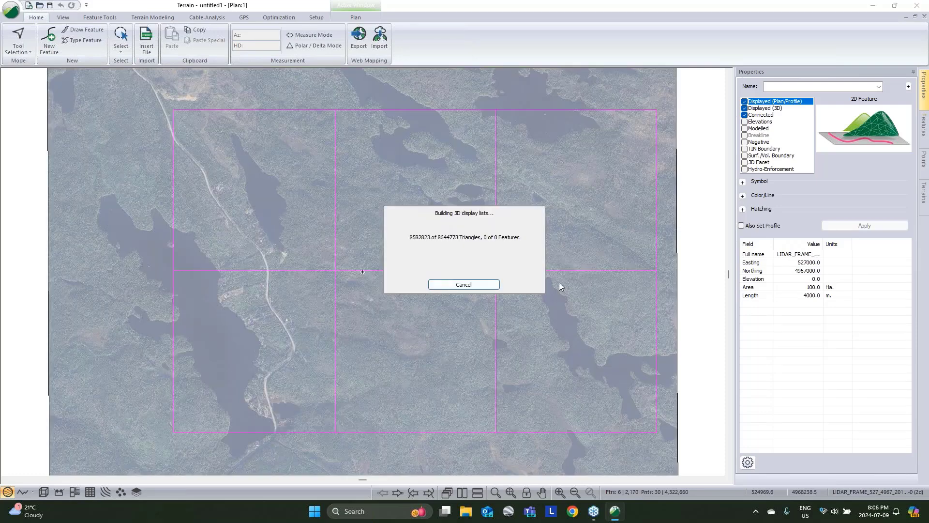
pyautogui.click(507, 279)
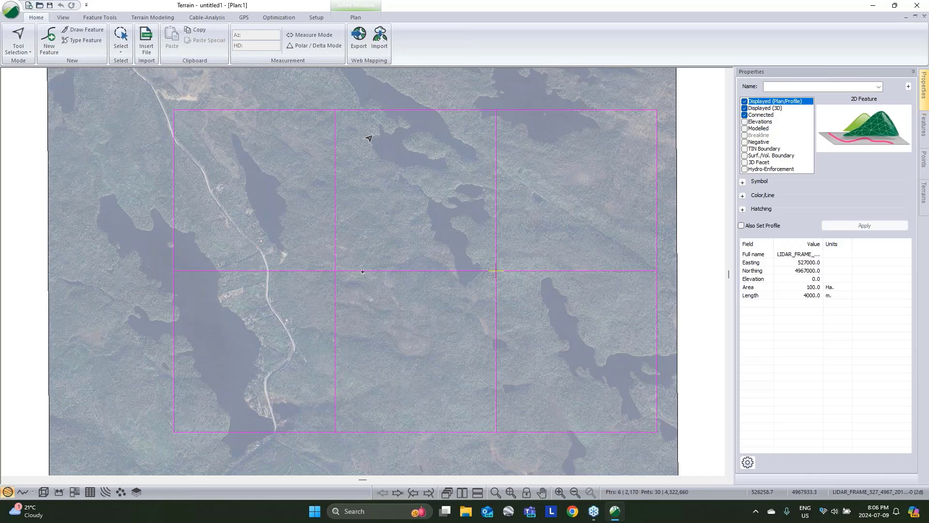
# Step: Generate streams and ponds across the terrain surface with the hydrology tools
pyautogui.click(157, 17)
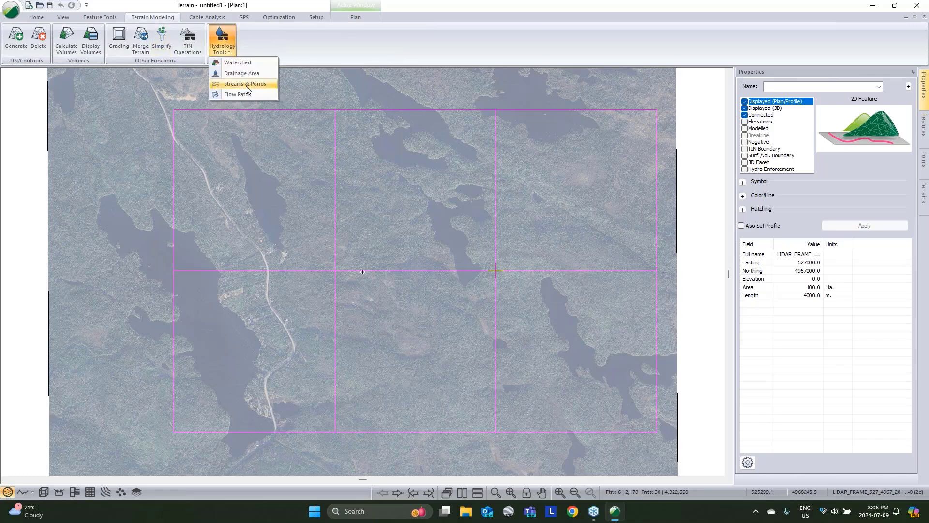
pyautogui.click(245, 84)
pyautogui.click(445, 350)
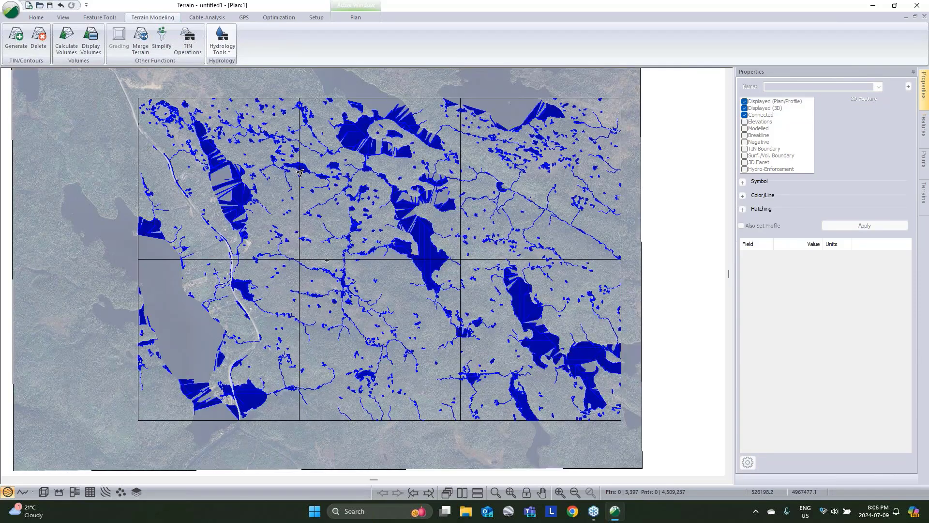
# Step: Insert Turbines.shp from the Spatial Data folder with attributes and layer themes, transforming it to the project coordinate system
pyautogui.click(36, 18)
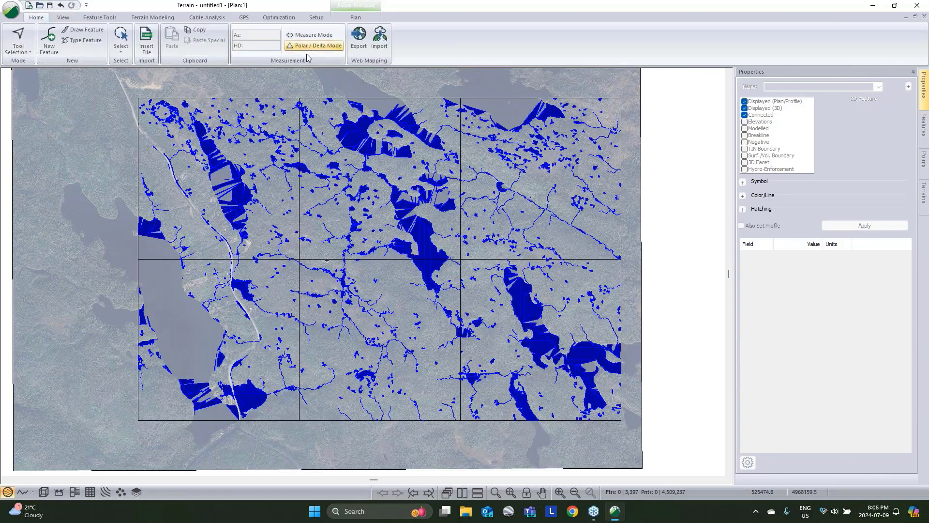
pyautogui.click(147, 40)
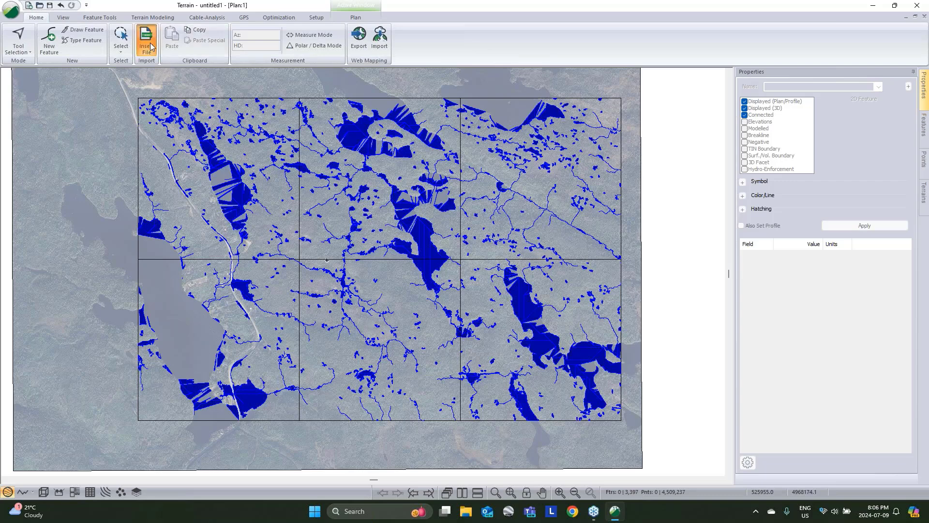
pyautogui.doubleClick(407, 204)
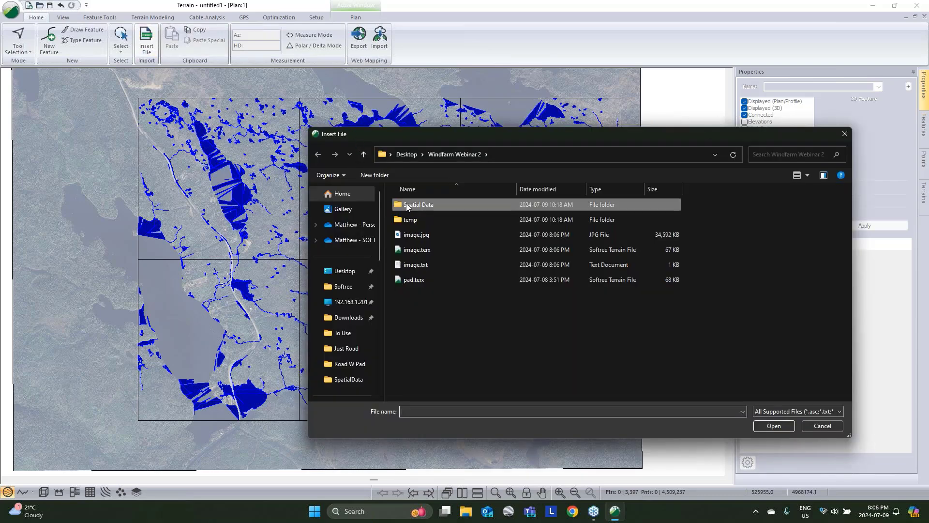
pyautogui.click(416, 219)
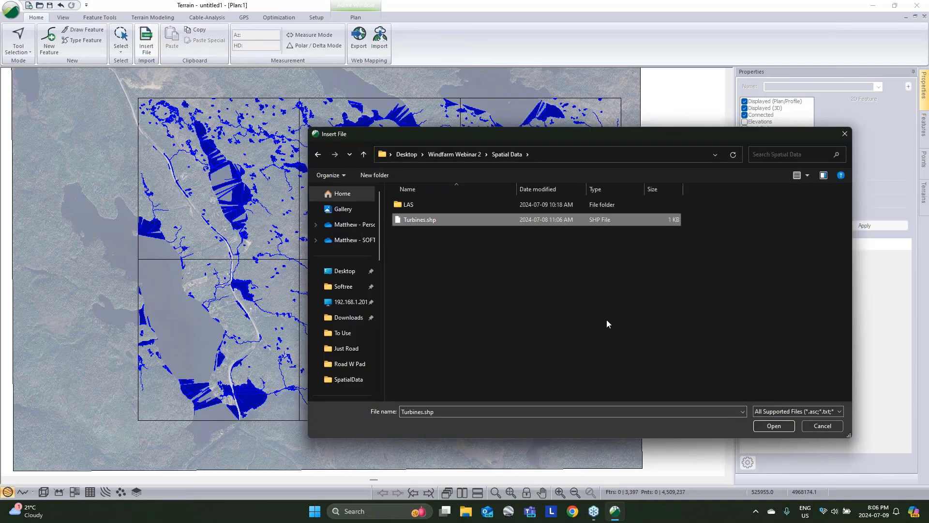
pyautogui.click(768, 425)
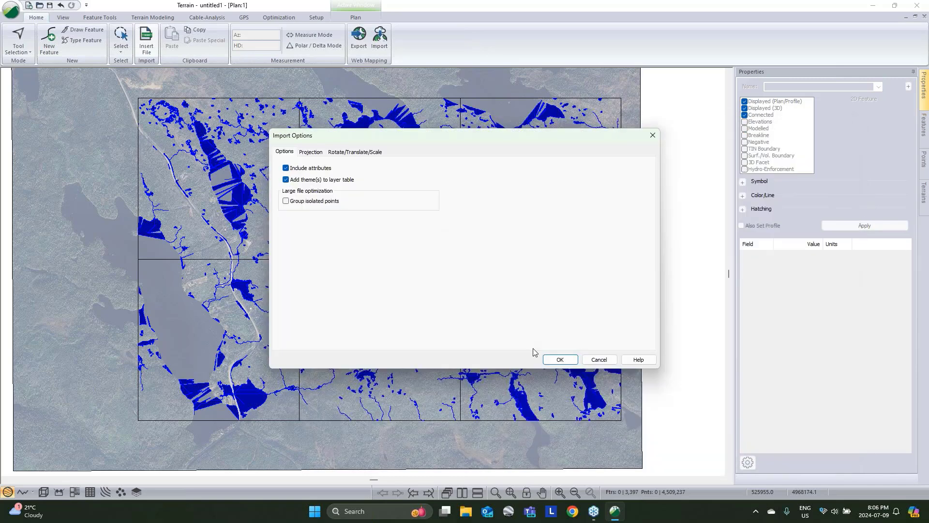
pyautogui.click(560, 359)
pyautogui.click(438, 280)
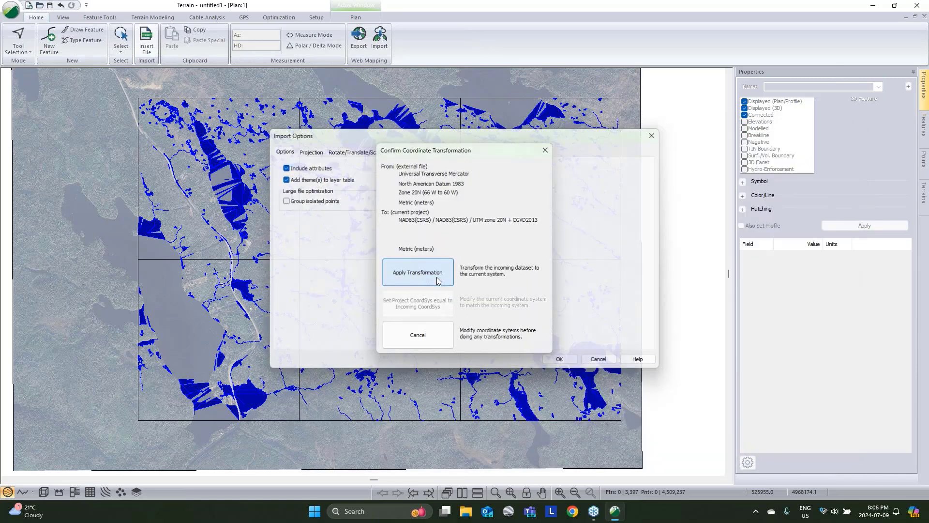
# Step: Give the Turbines features a Circle (solid) symbol and the Wind turbine 3D type
pyautogui.click(743, 183)
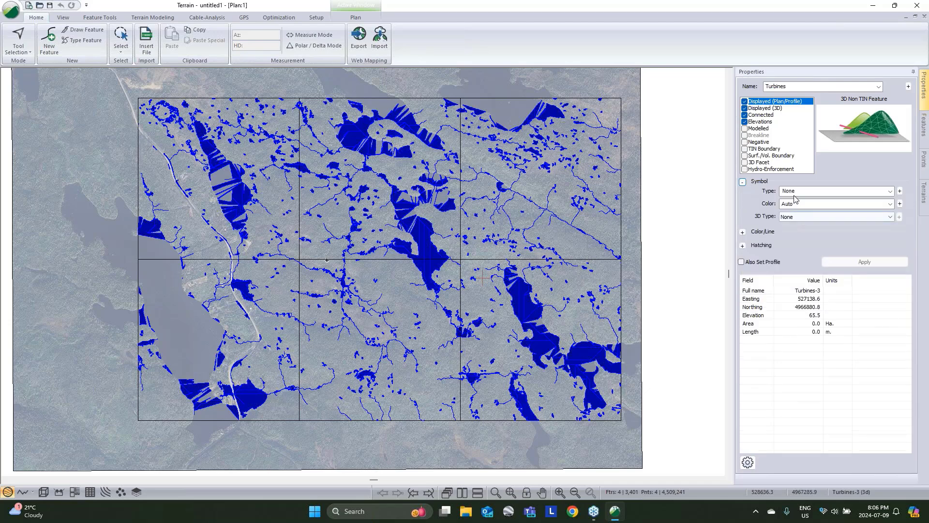
pyautogui.click(794, 192)
pyautogui.click(819, 256)
pyautogui.click(804, 219)
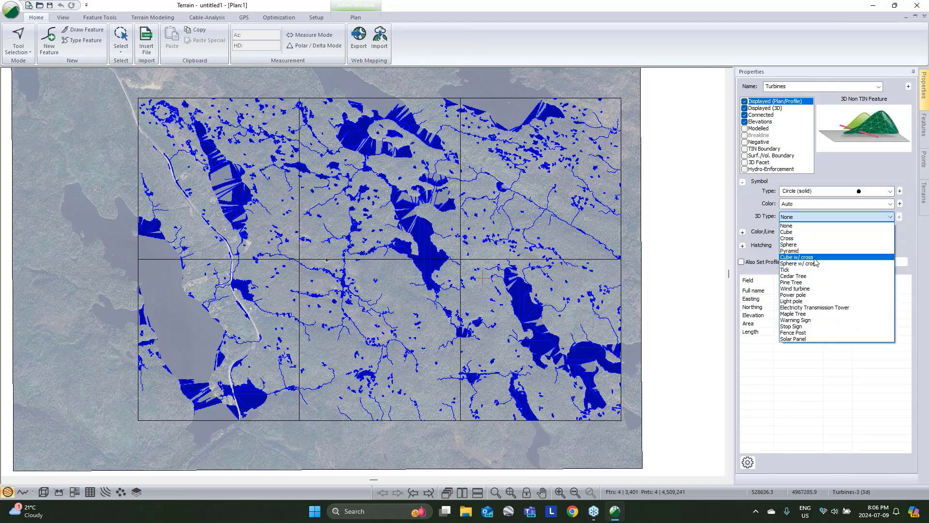
pyautogui.click(804, 289)
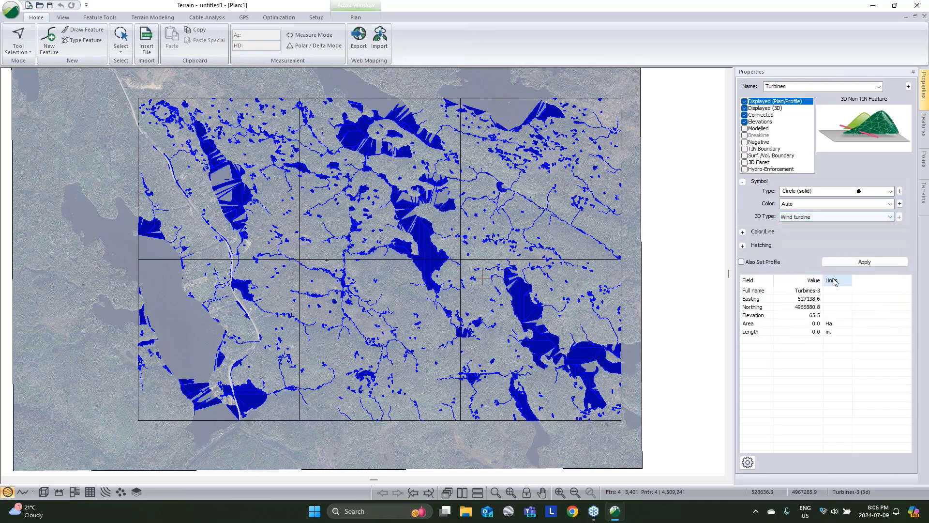
pyautogui.click(840, 262)
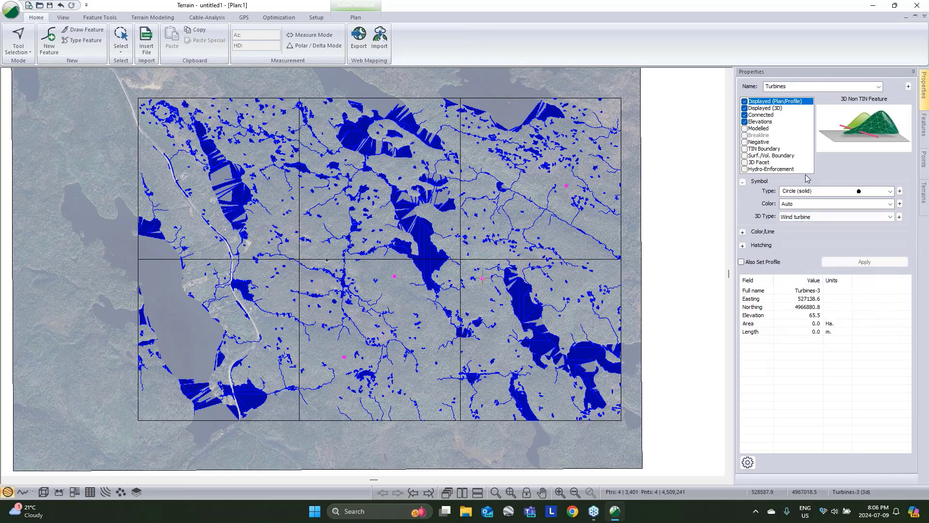
# Step: Inspect the turbines and streams on the terrain surface in the 3D view
pyautogui.click(43, 492)
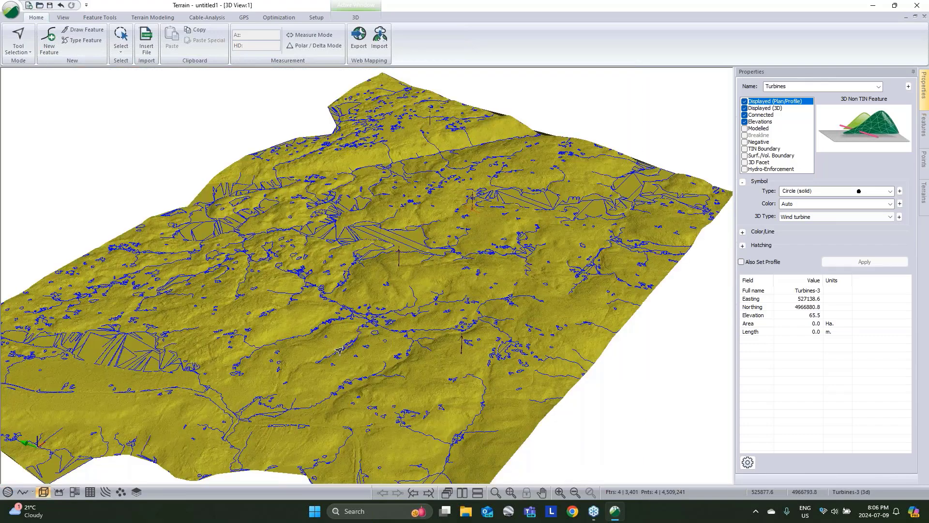
pyautogui.scroll(-2, 339, 350)
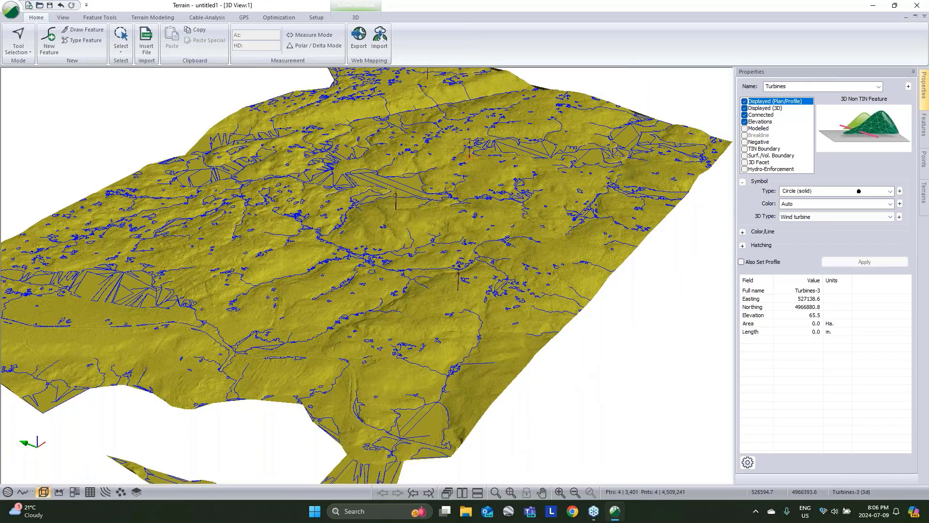
pyautogui.scroll(2, 469, 155)
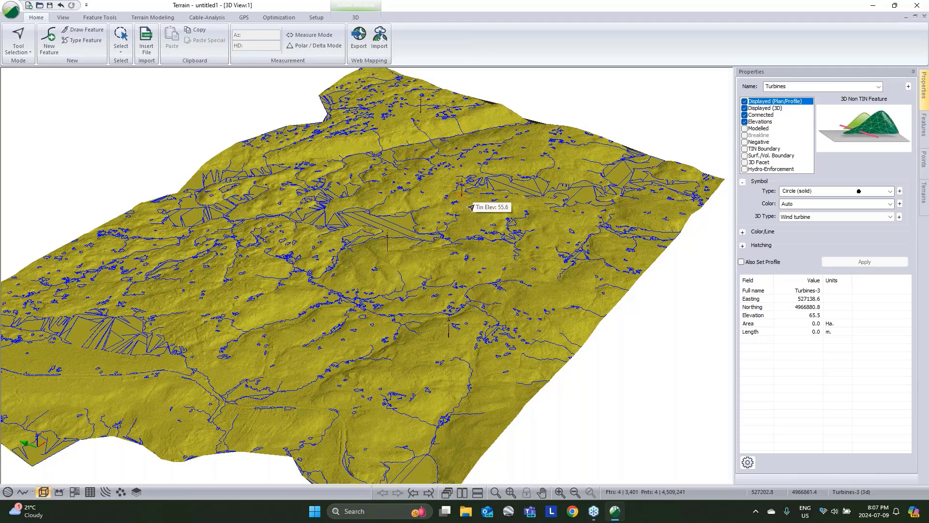
# Step: In plan view, set up a new mouse-drawn feature named A to B with Elevations turned off
pyautogui.click(8, 491)
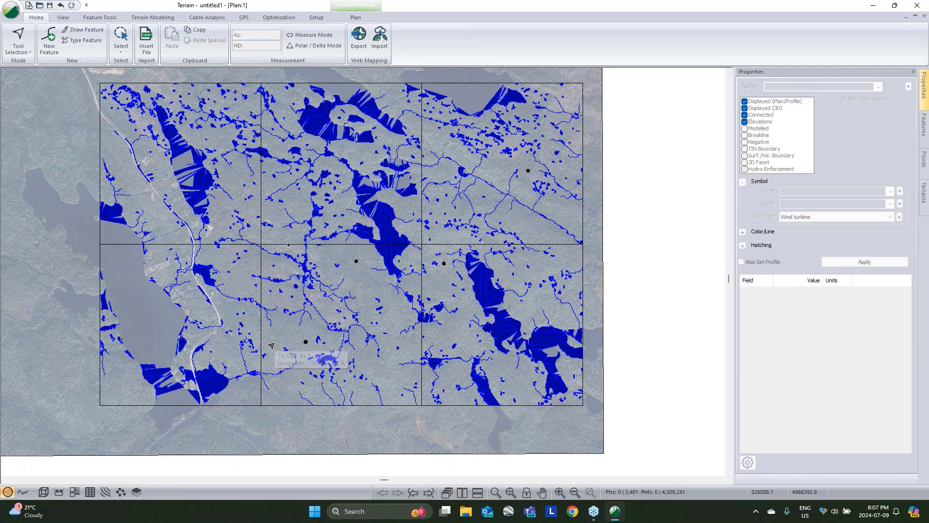
pyautogui.press('n')
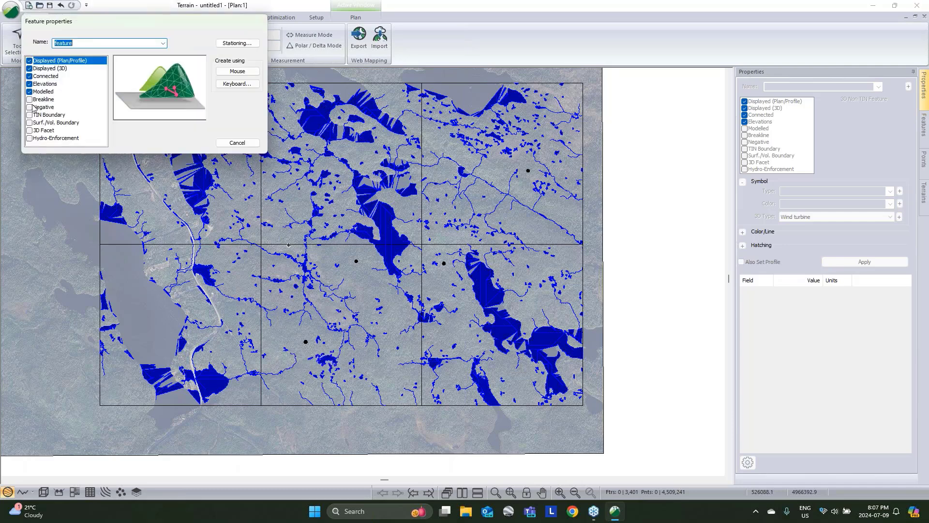
pyautogui.click(29, 84)
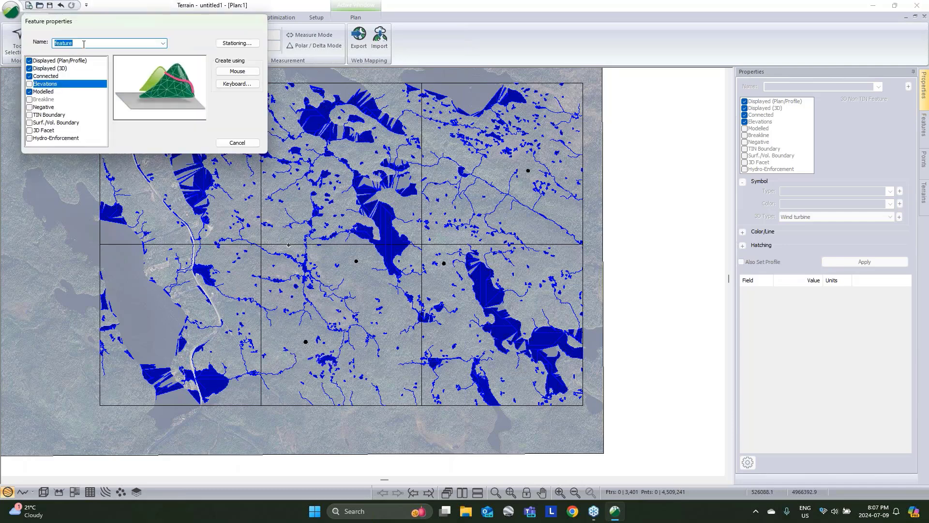
pyautogui.write('A to B')
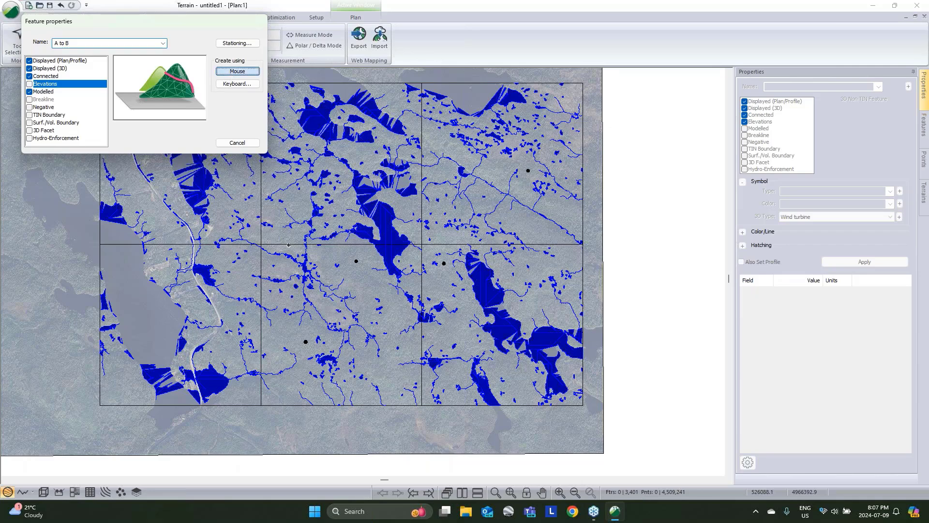
pyautogui.click(237, 71)
# Step: Draw the A to B line about 534 m long from the road bend to the nearest turbine, snapping its end to the turbine
pyautogui.scroll(5, 220, 306)
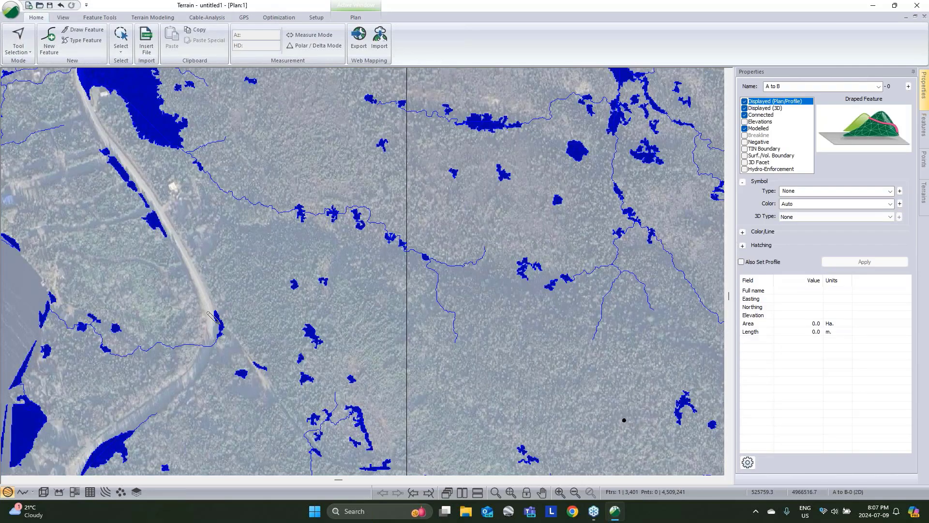
pyautogui.click(214, 327)
pyautogui.moveTo(241, 296); pyautogui.dragTo(130, 218, button='middle')
pyautogui.scroll(-1, 130, 218)
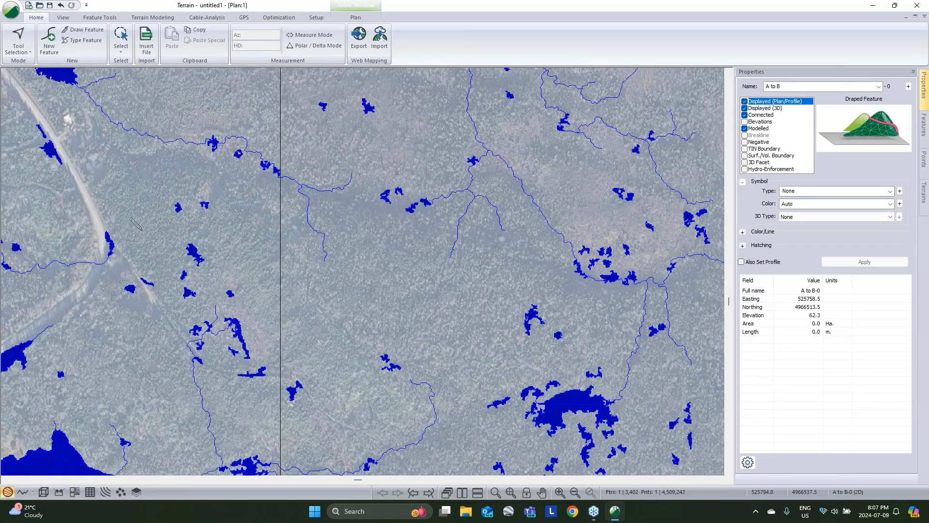
pyautogui.scroll(-3, 136, 224)
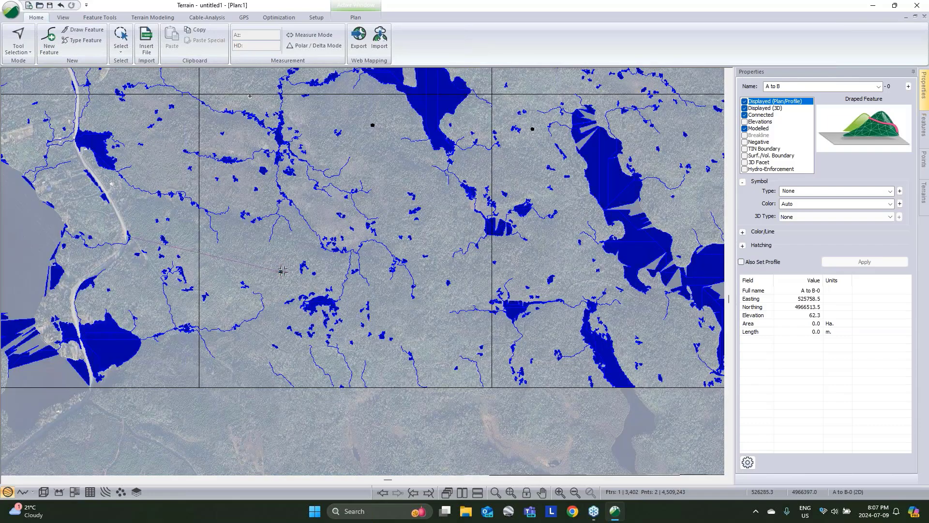
pyautogui.rightClick(283, 271)
pyautogui.click(280, 271)
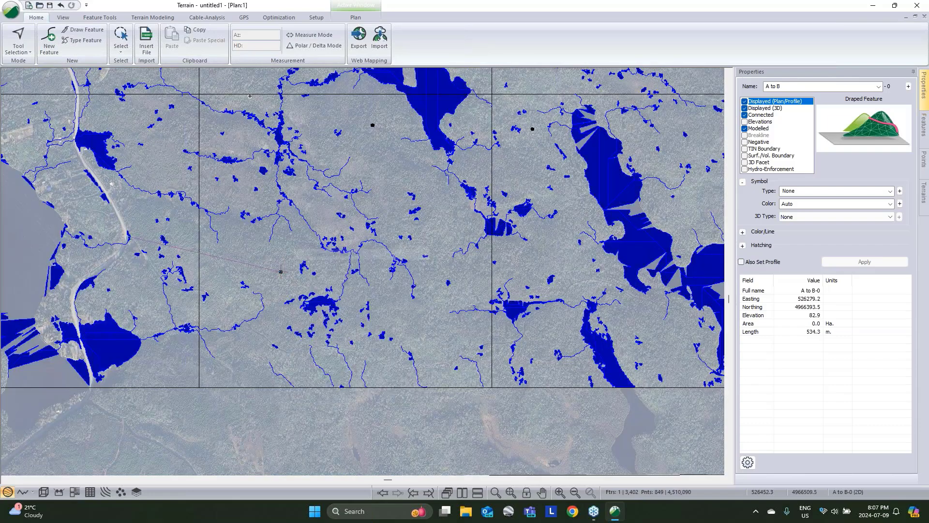
pyautogui.moveTo(331, 239); pyautogui.dragTo(375, 287, button='middle')
# Step: Open Path Explorer AI for the A to B line and set minimum curve radius 50 m, maximum grade 8% and minimum grade -8%
pyautogui.click(279, 19)
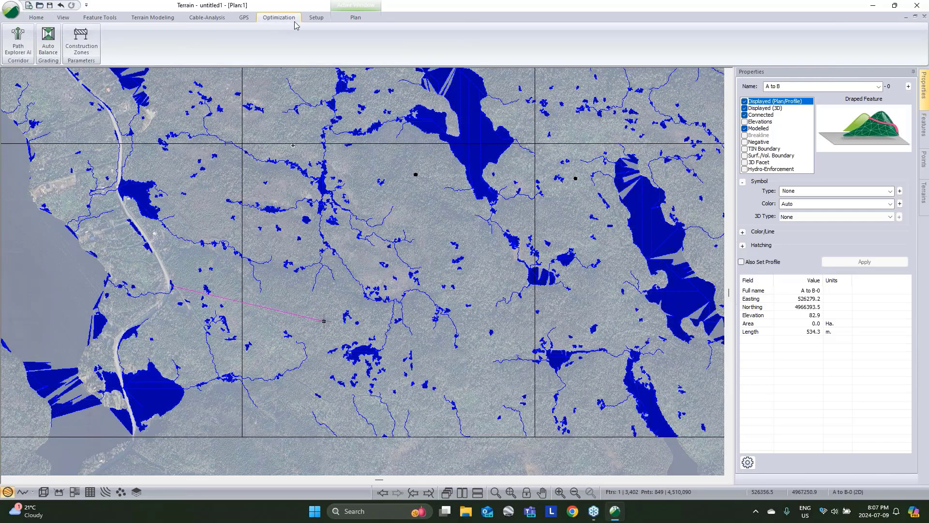
pyautogui.click(19, 42)
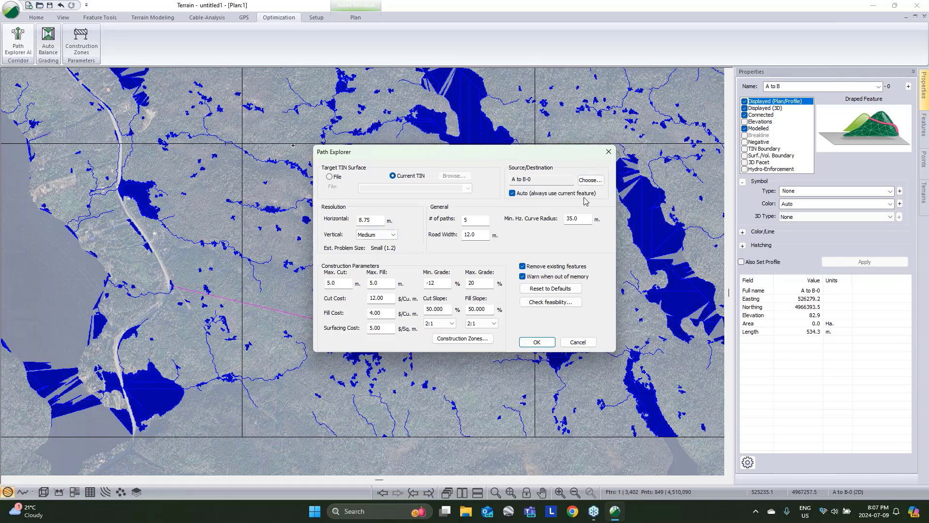
pyautogui.doubleClick(575, 219)
pyautogui.write('5')
pyautogui.doubleClick(575, 219)
pyautogui.moveTo(484, 283); pyautogui.dragTo(390, 265)
pyautogui.write('8')
pyautogui.moveTo(438, 284); pyautogui.dragTo(433, 286)
pyautogui.write('8')
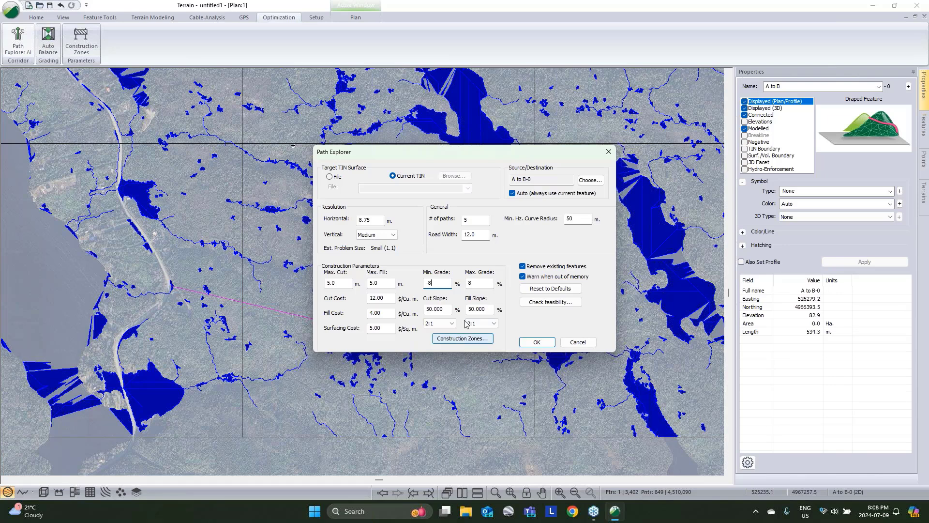
pyautogui.moveTo(479, 153); pyautogui.dragTo(536, 108)
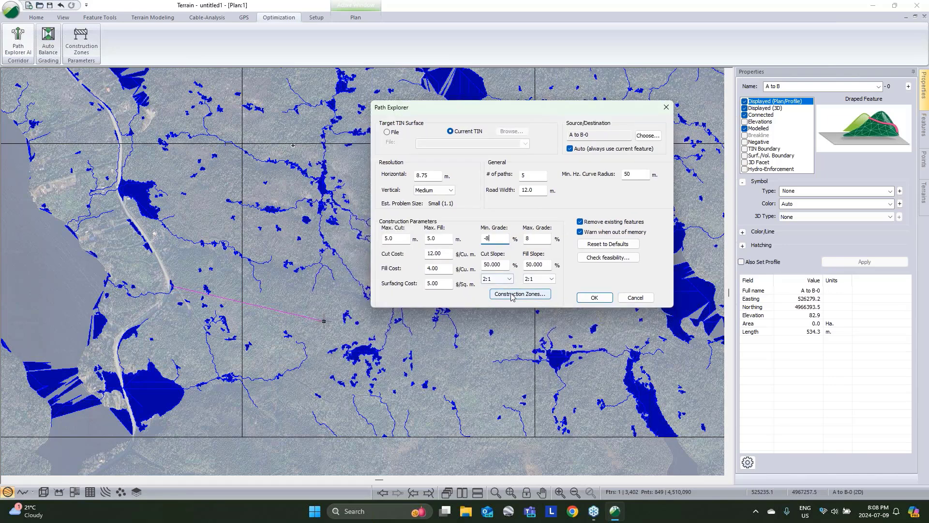
pyautogui.press('Tab')
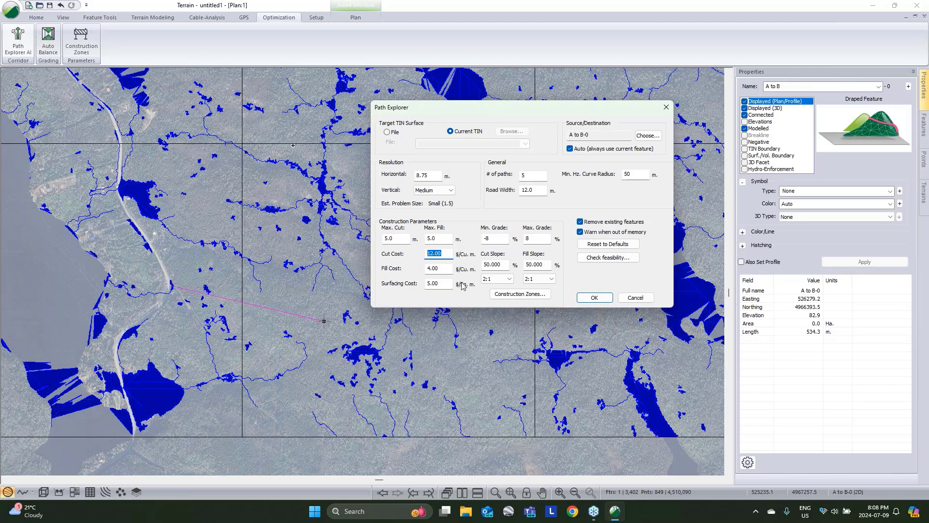
# Step: Create a new construction zone set of type Polylines for the path search
pyautogui.click(508, 294)
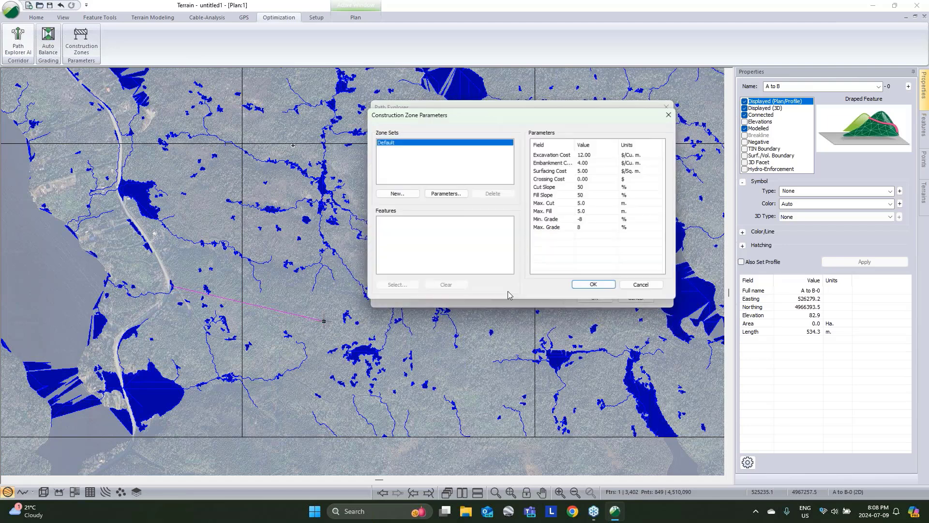
pyautogui.click(401, 195)
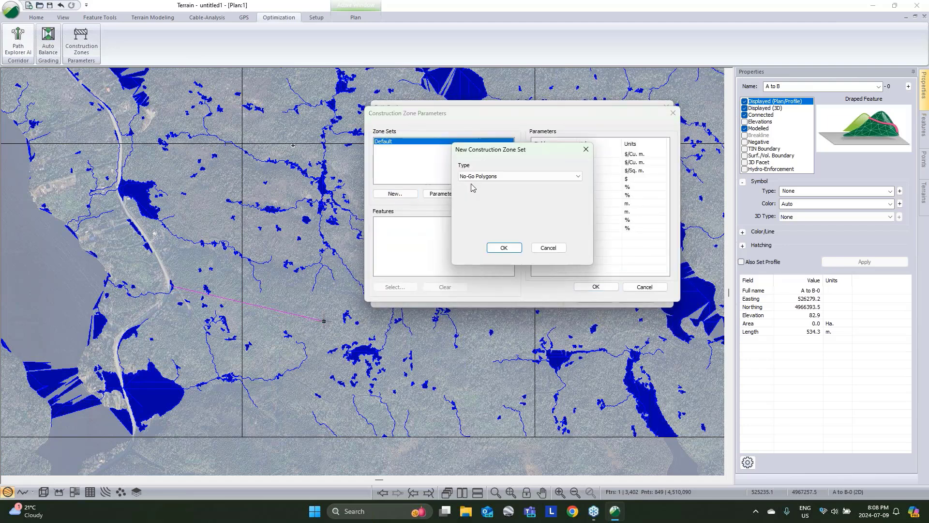
pyautogui.click(471, 176)
pyautogui.click(471, 207)
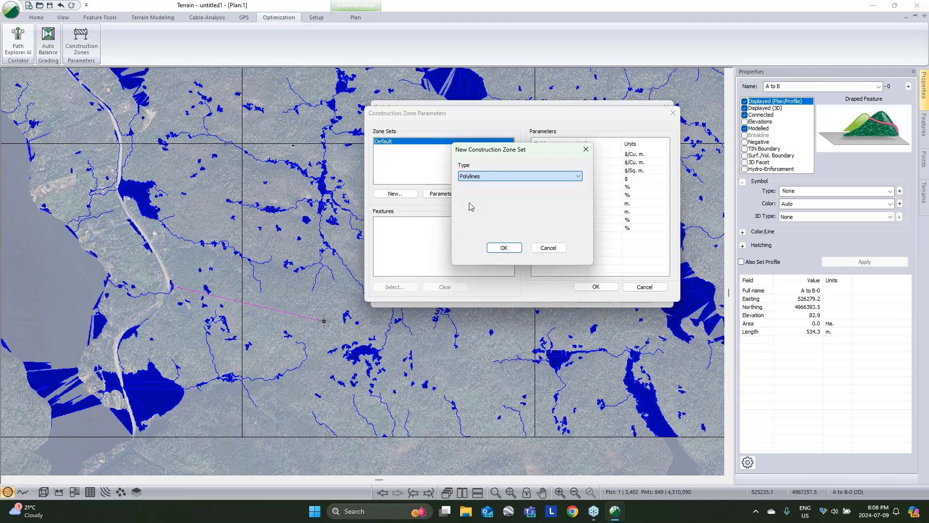
pyautogui.click(503, 248)
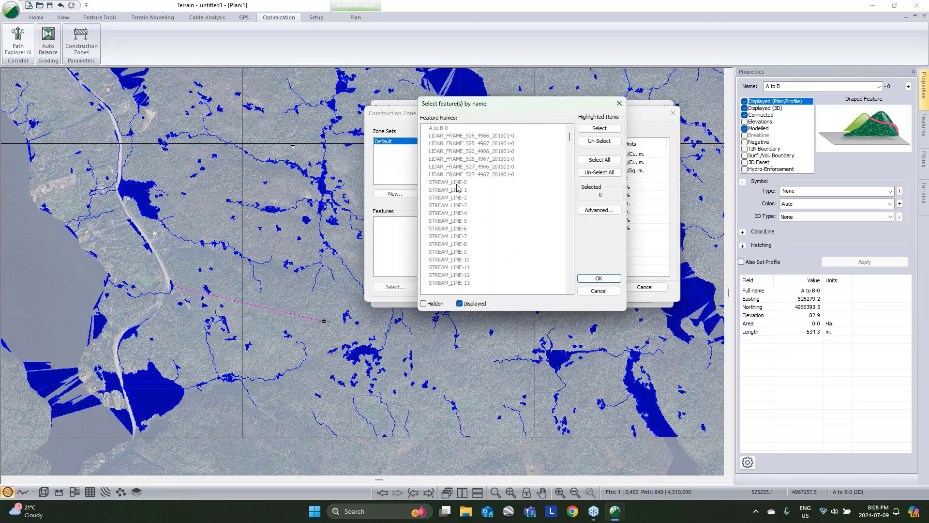
# Step: Assign all features from STREAM_LINE-0 through STREAM_POND-1011 to the new zone set
pyautogui.click(457, 183)
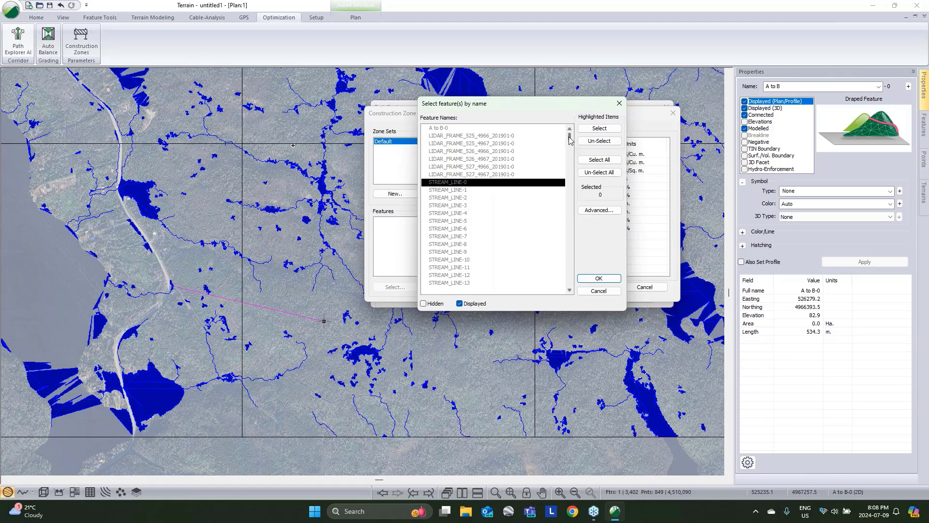
pyautogui.moveTo(569, 140); pyautogui.dragTo(590, 292)
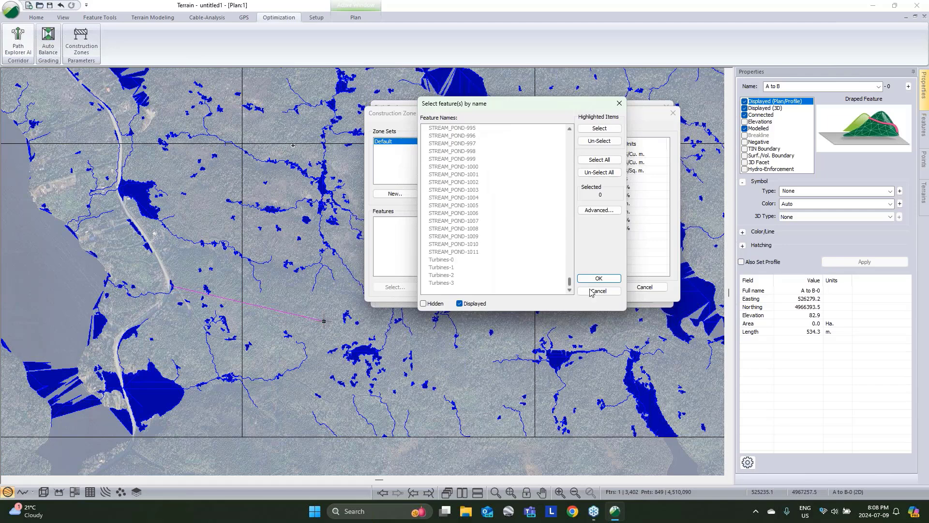
pyautogui.keyDown('shift'); pyautogui.click(483, 252); pyautogui.keyUp('shift')
pyautogui.click(599, 128)
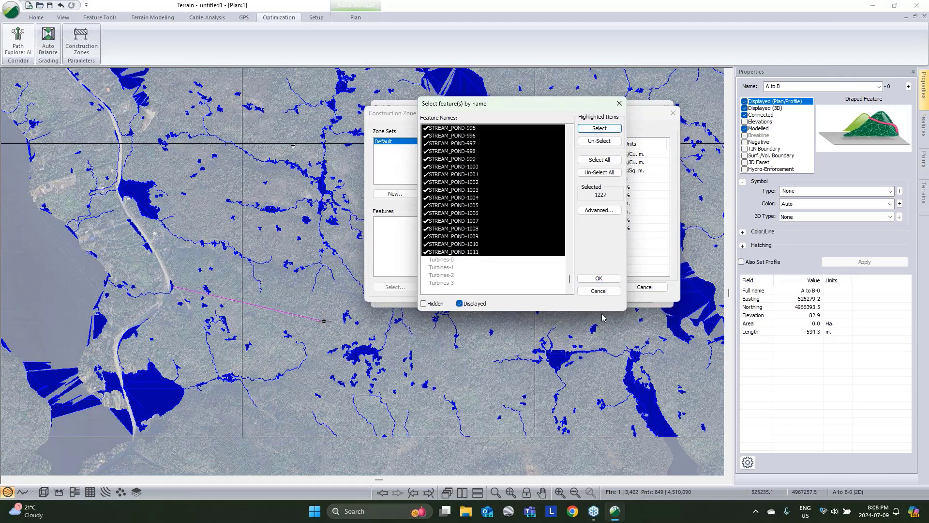
pyautogui.click(598, 279)
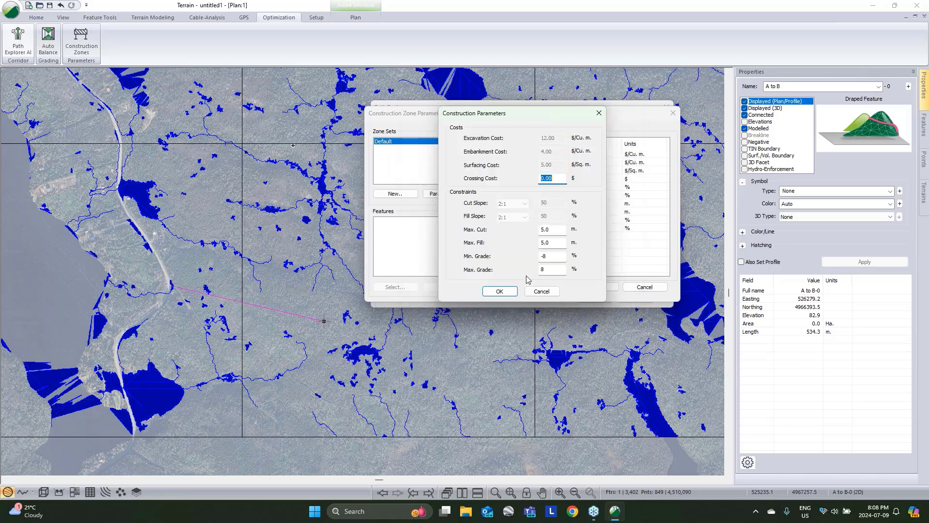
# Step: Set the stream zone set's crossing cost to $2000 and accept the construction zone parameters
pyautogui.write('2000')
pyautogui.click(510, 293)
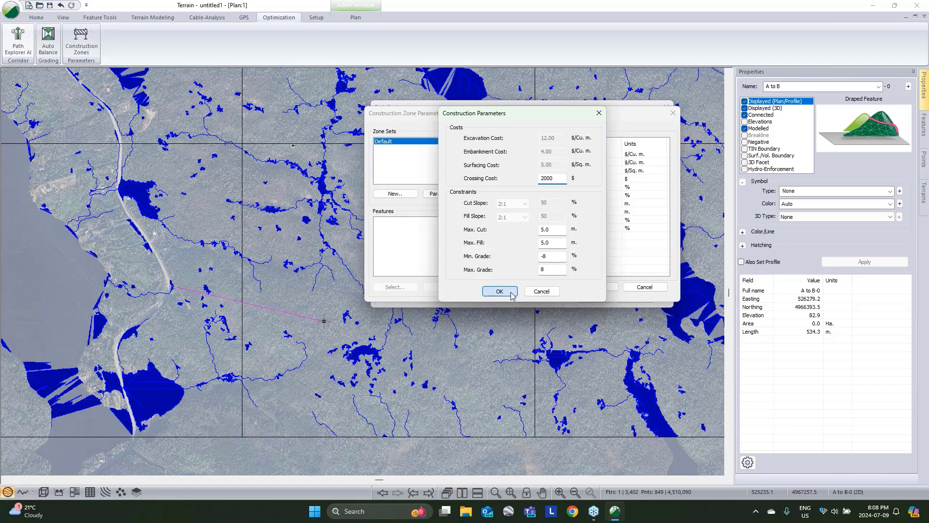
pyautogui.click(595, 286)
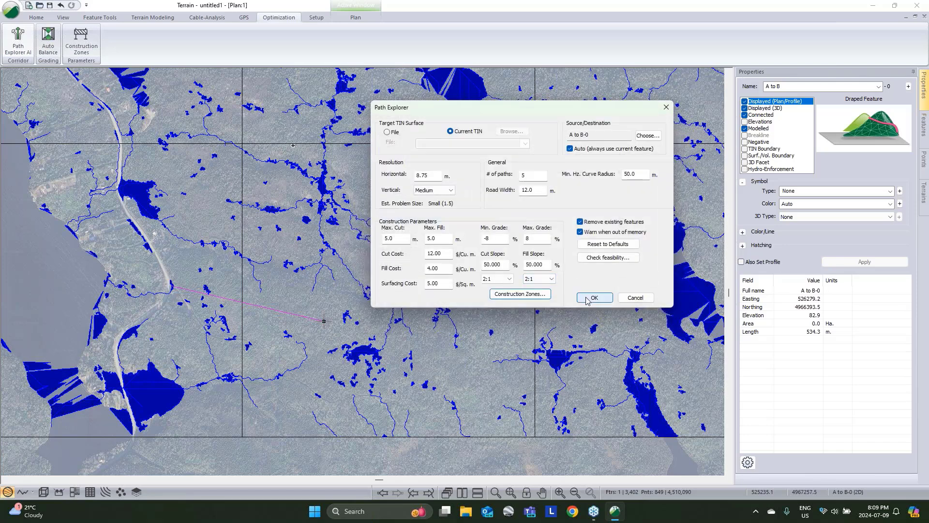
# Step: Control the allowable approach directions, allowing only the east direction at the source and only the west direction at the destination
pyautogui.click(646, 136)
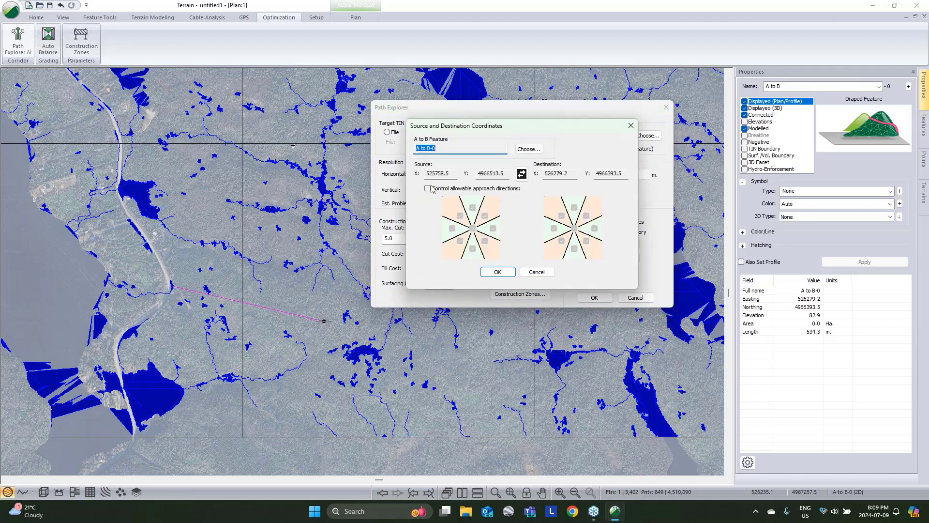
pyautogui.click(428, 189)
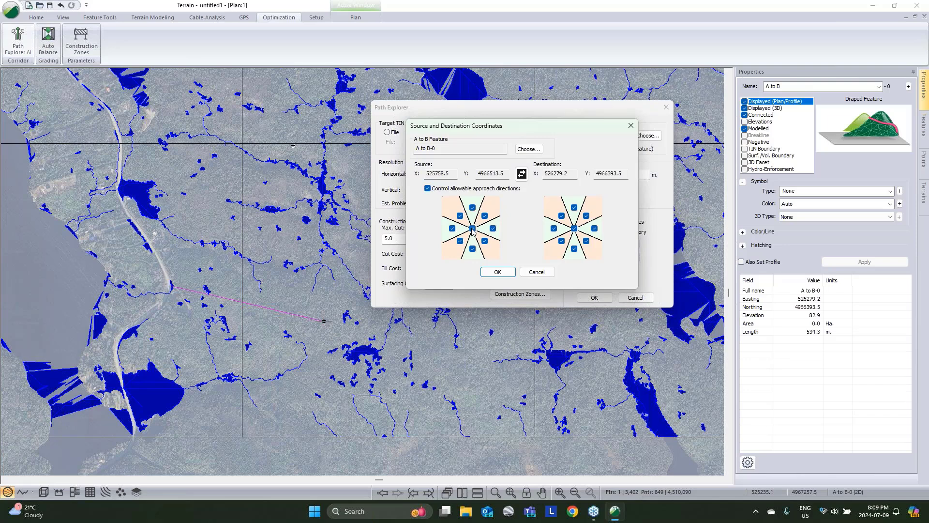
pyautogui.click(473, 229)
pyautogui.click(492, 227)
pyautogui.click(577, 229)
pyautogui.click(554, 227)
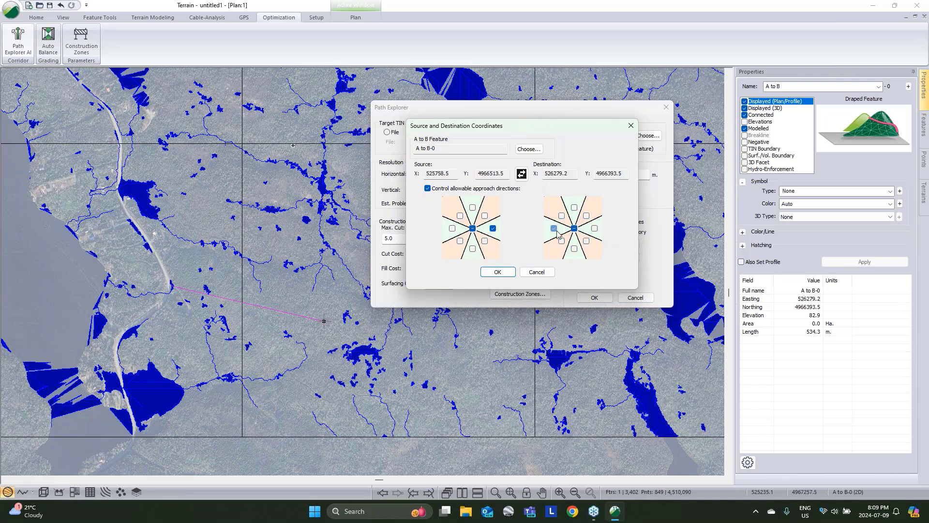
pyautogui.click(497, 272)
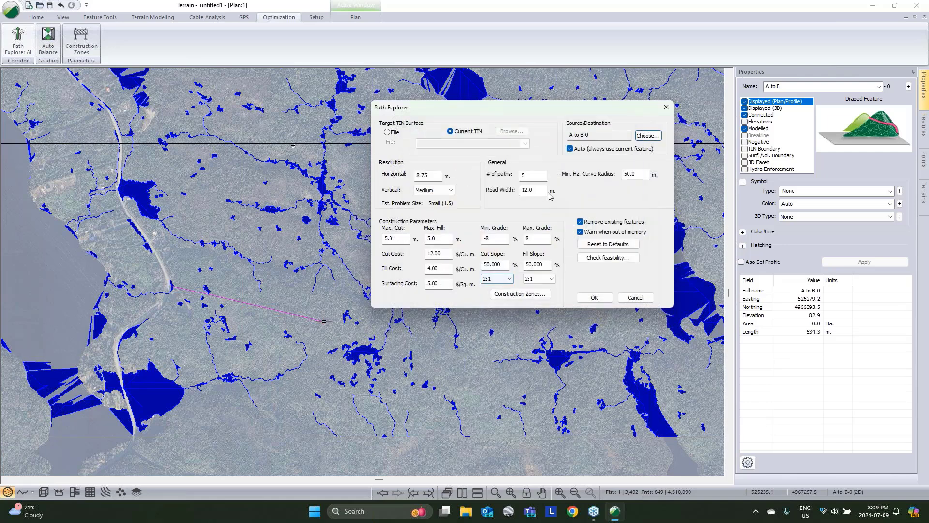
# Step: Turn off Remove existing features, run the path search for 5 paths and accept the current solutions
pyautogui.click(580, 222)
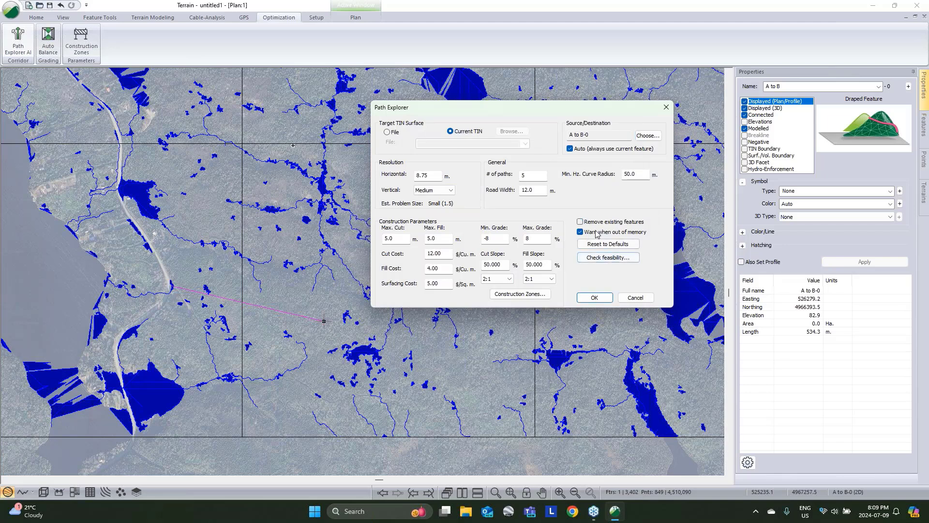
pyautogui.click(594, 298)
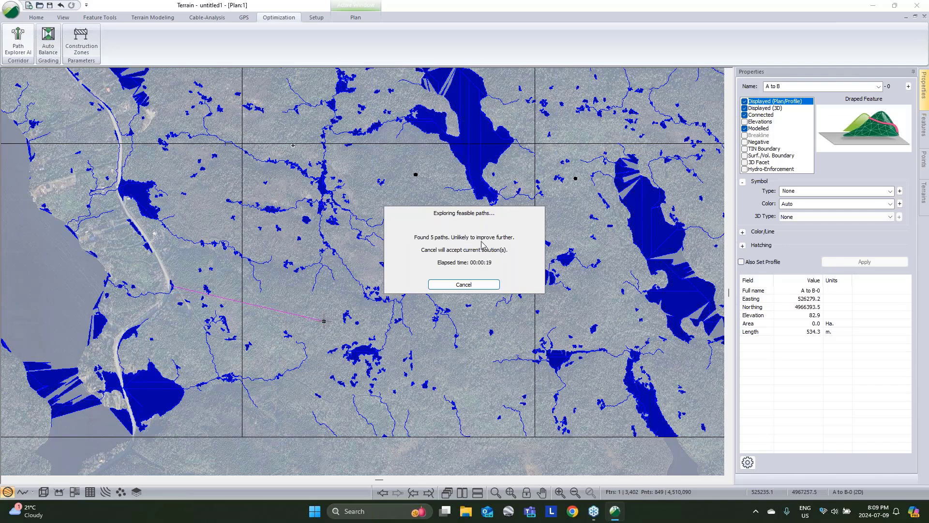
pyautogui.click(464, 286)
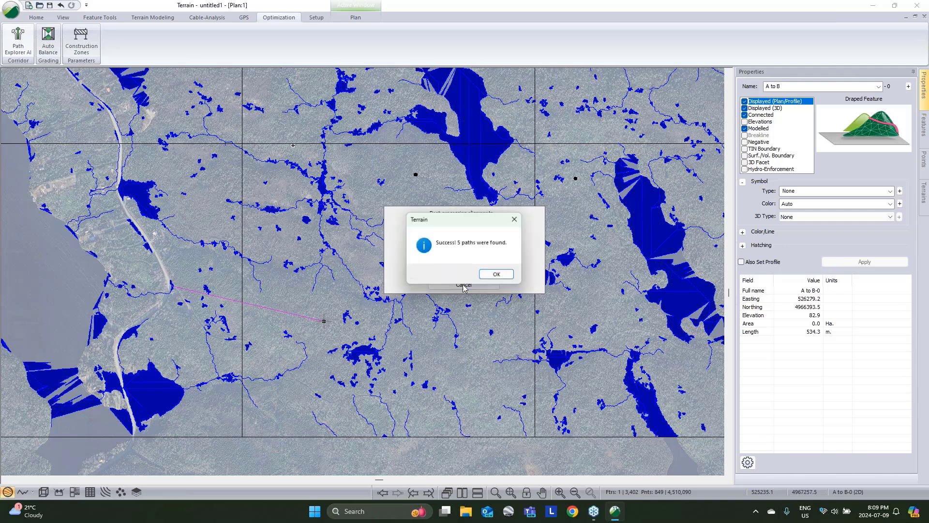
pyautogui.click(492, 279)
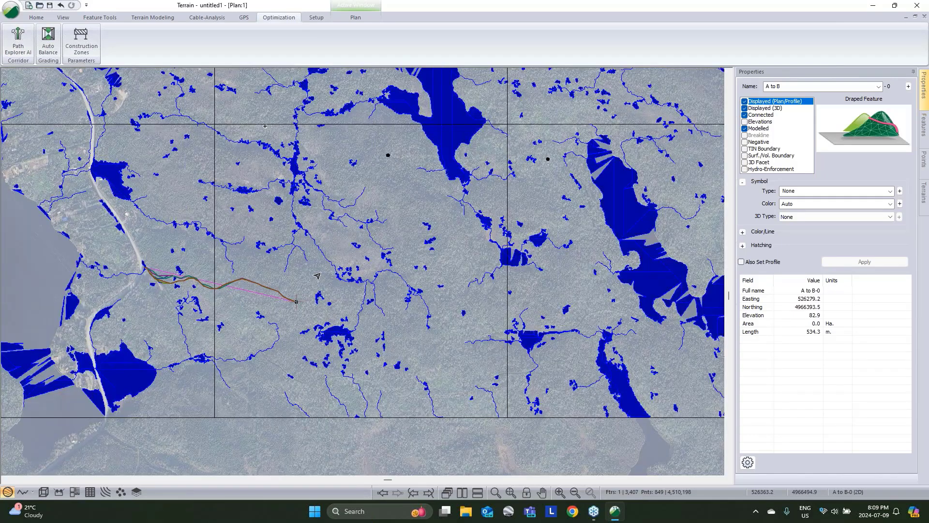
# Step: Clear the selection and reselect the straight A to B line among the generated paths in plan view
pyautogui.rightClick(256, 295)
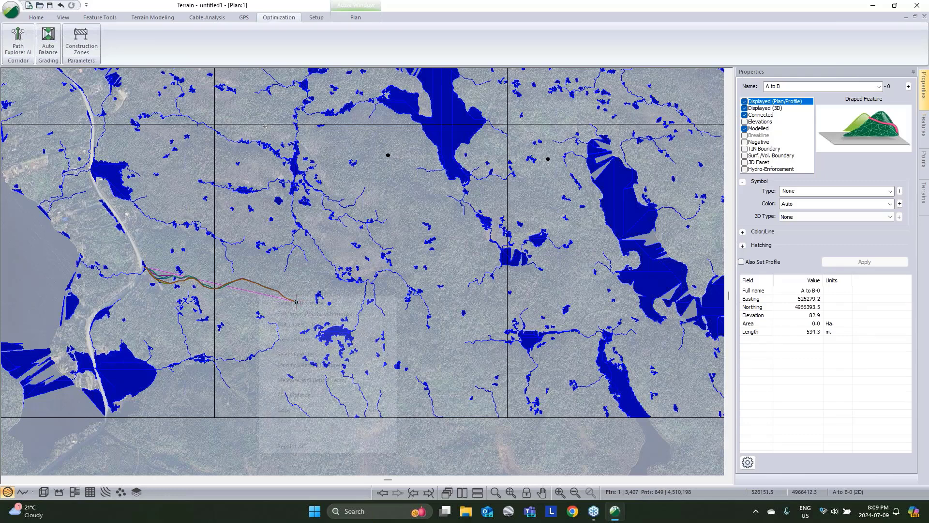
pyautogui.press('Escape')
pyautogui.press('Escape')
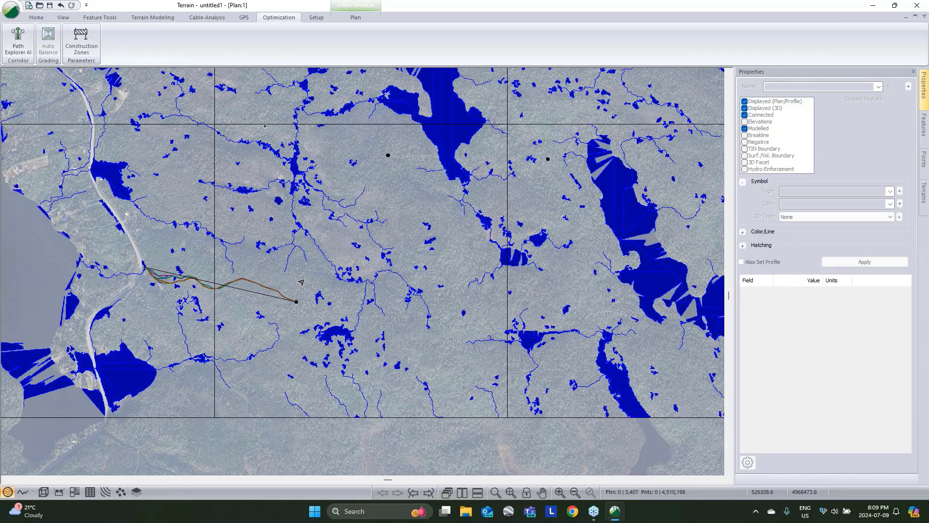
pyautogui.moveTo(141, 271); pyautogui.dragTo(106, 328, button='middle')
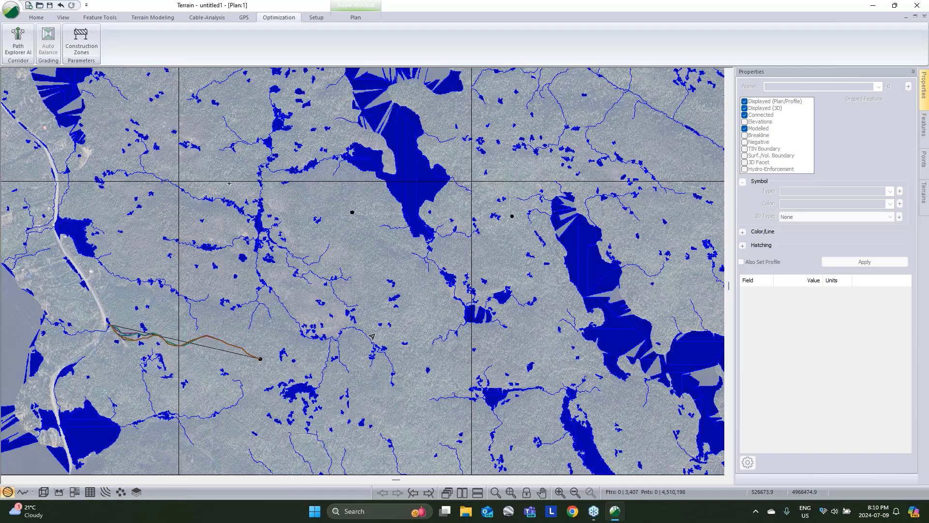
pyautogui.moveTo(387, 252)
pyautogui.mouseDown(button='middle')
pyautogui.moveTo(315, 322)
pyautogui.moveTo(388, 233)
pyautogui.mouseUp(button='middle')
pyautogui.click(219, 342)
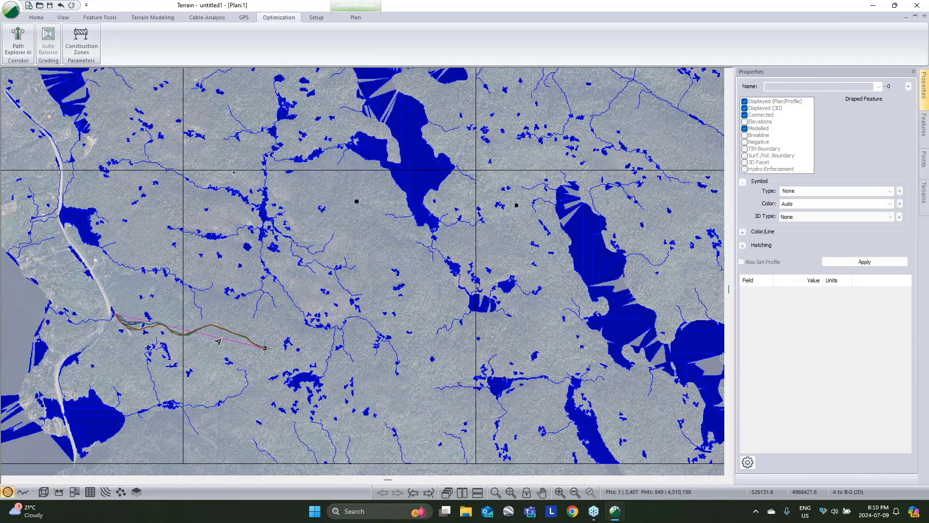
# Step: Move the A to B line so it runs from the first turbine to the second turbine further northeast
pyautogui.click(356, 201)
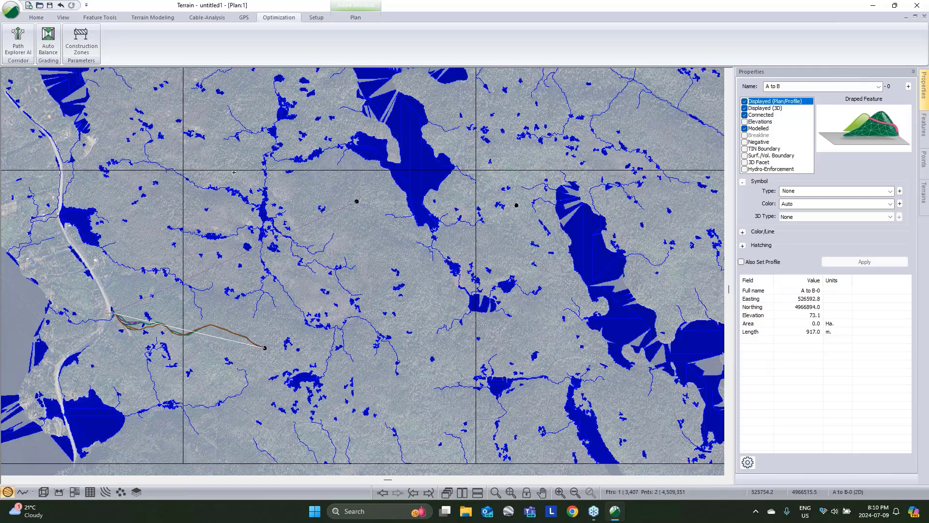
pyautogui.rightClick(311, 236)
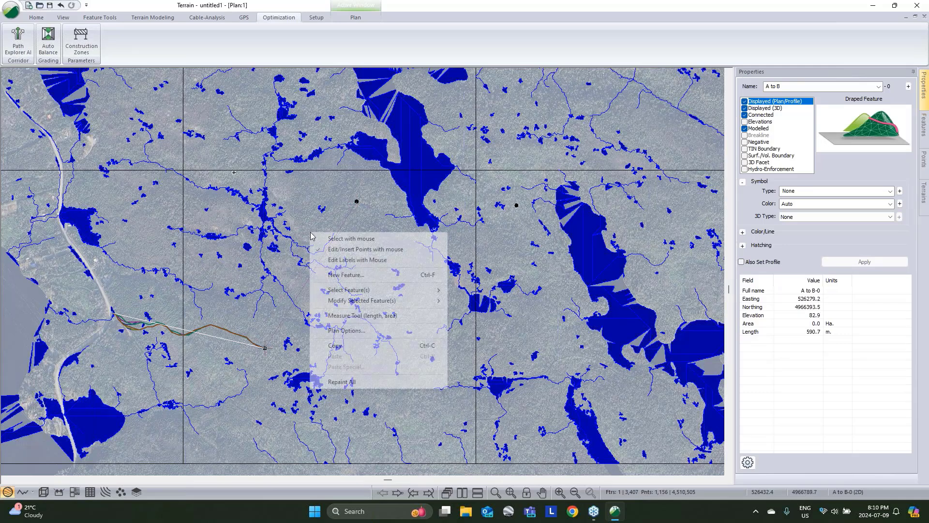
pyautogui.click(312, 237)
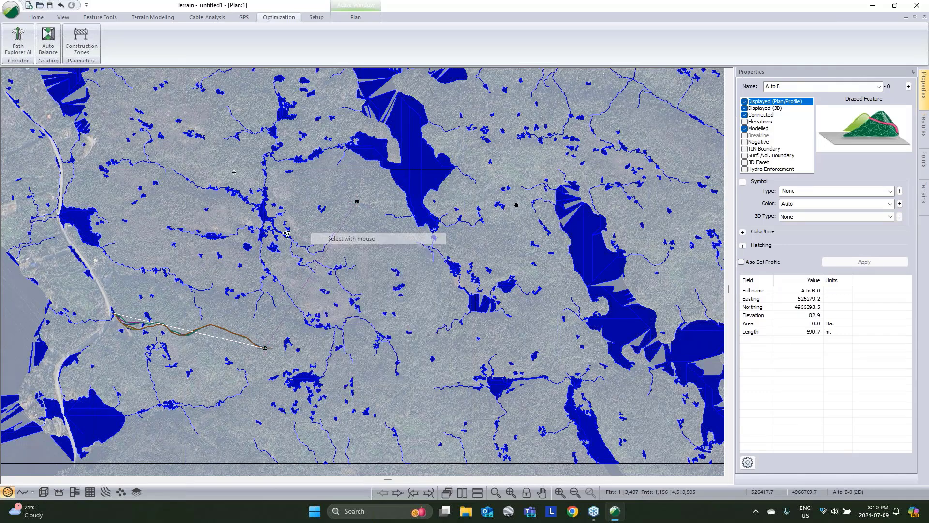
# Step: Allow all approach directions at the destination in Path Explorer, keeping only the east direction at the source
pyautogui.click(23, 52)
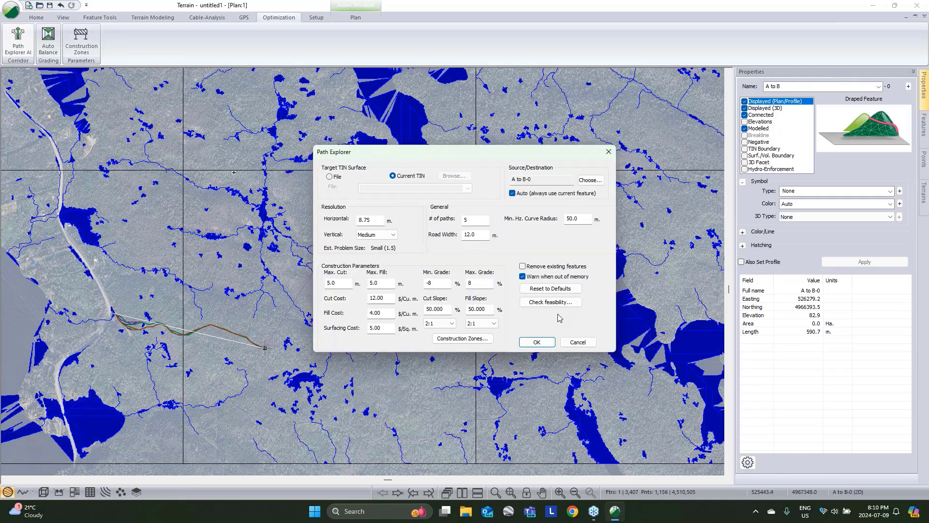
pyautogui.click(591, 180)
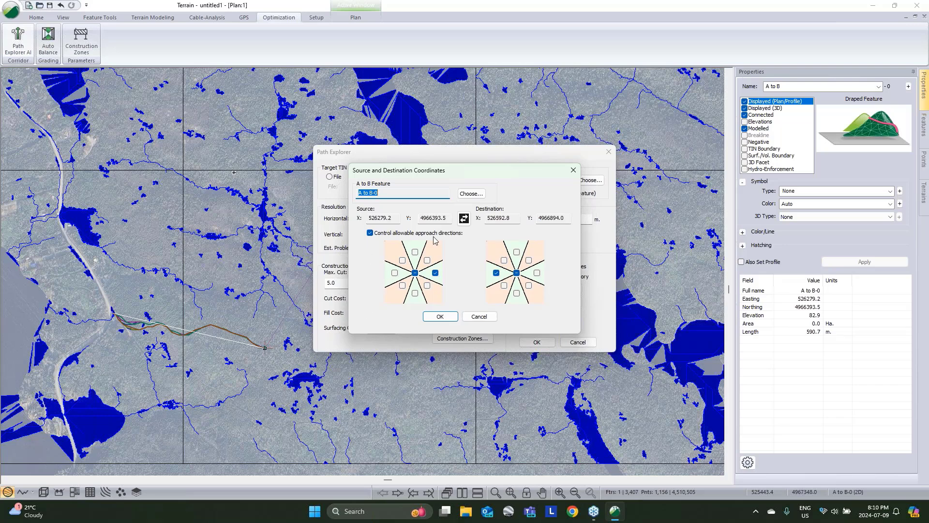
pyautogui.click(516, 272)
pyautogui.click(517, 273)
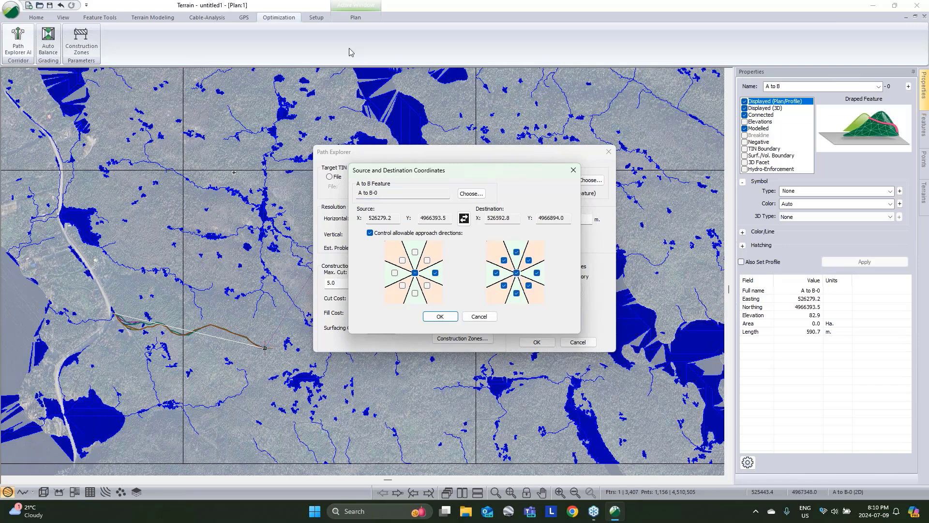
pyautogui.click(440, 316)
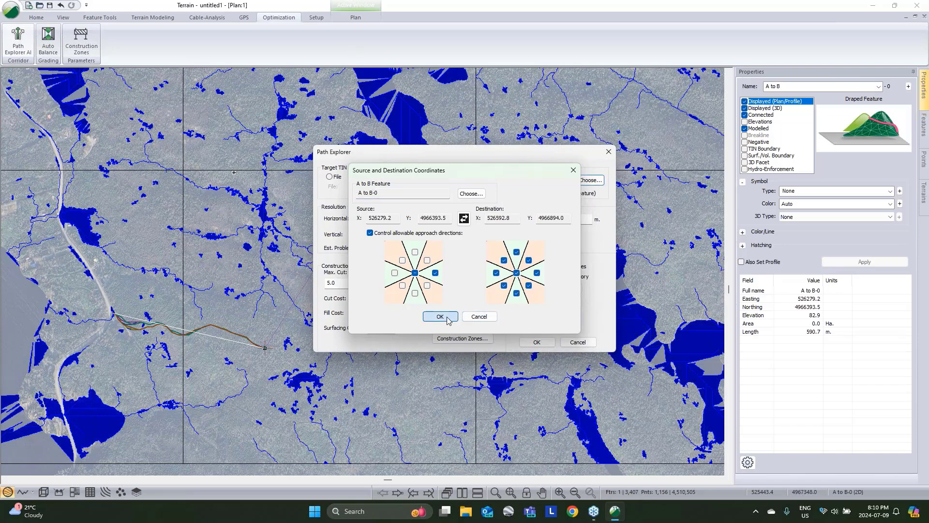
# Step: Run the search for 5 paths between the first two turbines and accept the current solutions
pyautogui.click(534, 342)
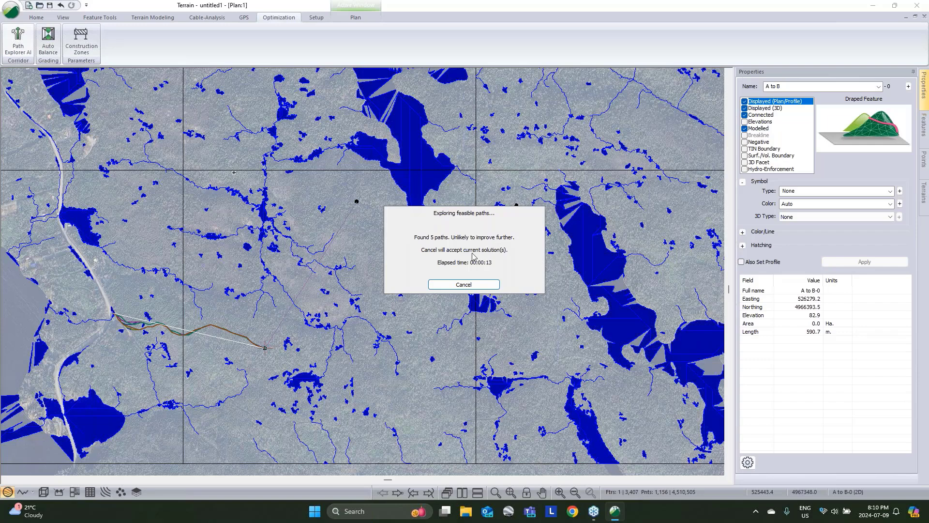
pyautogui.click(477, 285)
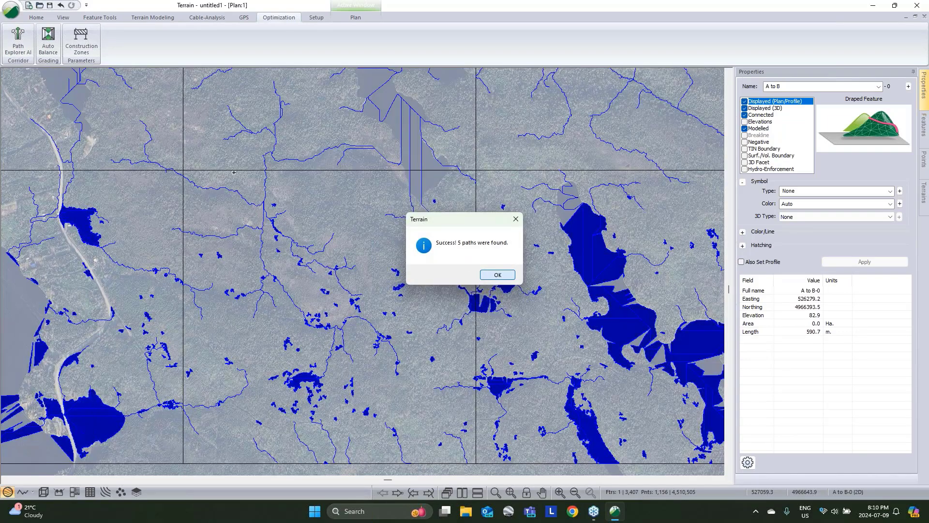
pyautogui.click(491, 274)
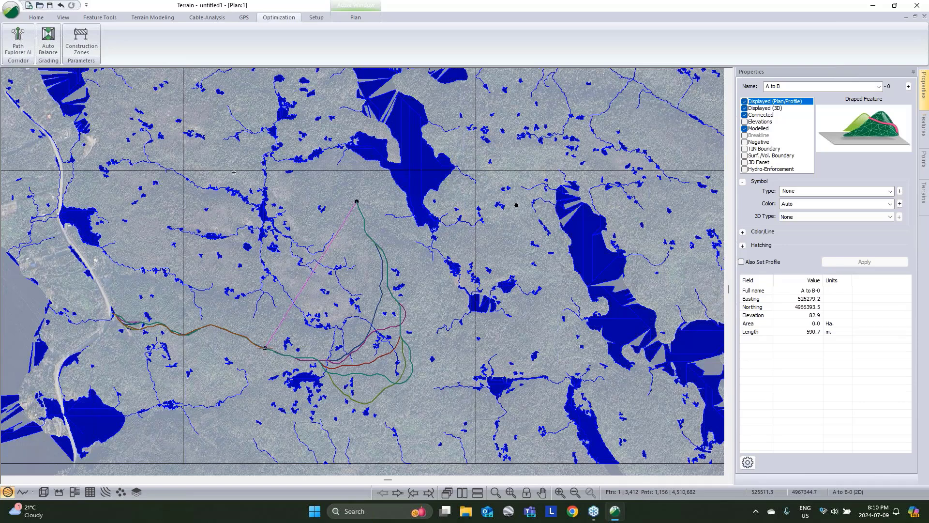
pyautogui.click(18, 39)
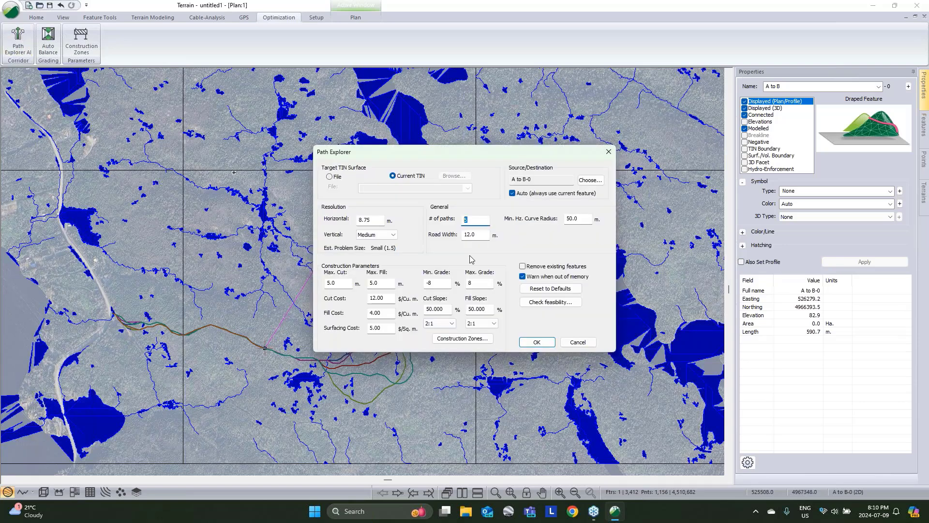
pyautogui.click(577, 342)
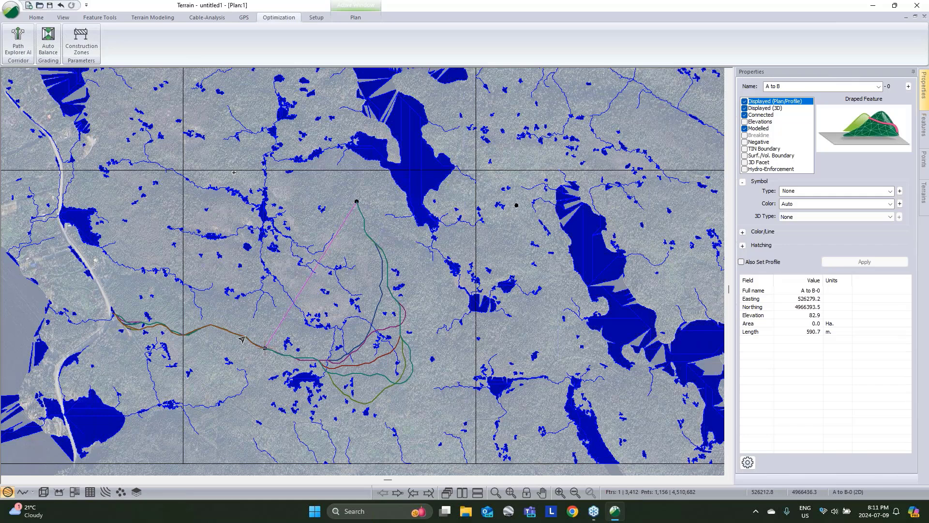
# Step: Move the destination end of the A to B line to the third turbine, east of the second one
pyautogui.moveTo(368, 368)
pyautogui.moveTo(377, 296)
pyautogui.moveTo(429, 274); pyautogui.dragTo(403, 266, button='middle')
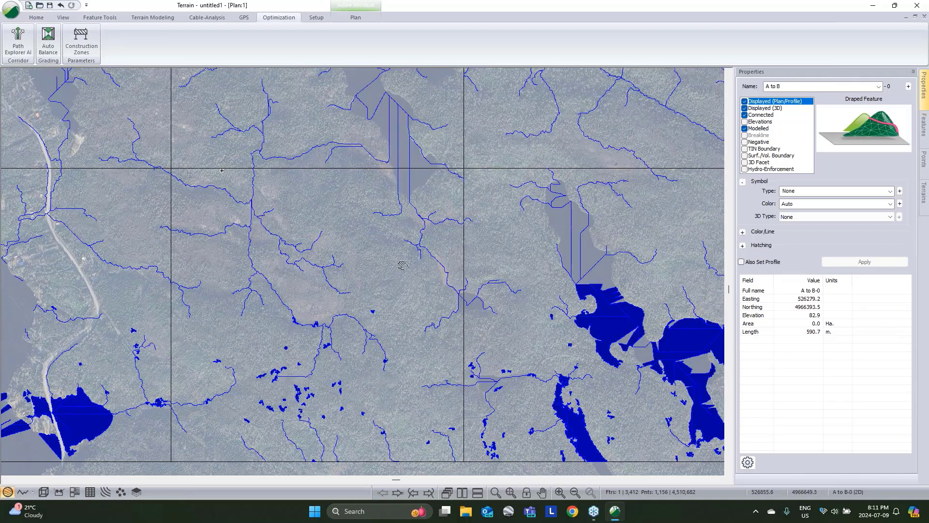
pyautogui.rightClick(395, 254)
pyautogui.press('Escape')
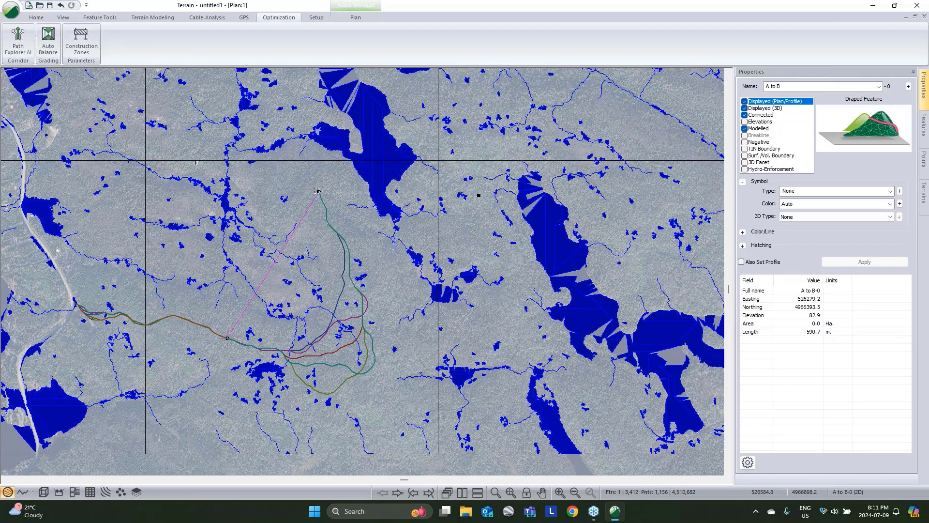
pyautogui.click(479, 195)
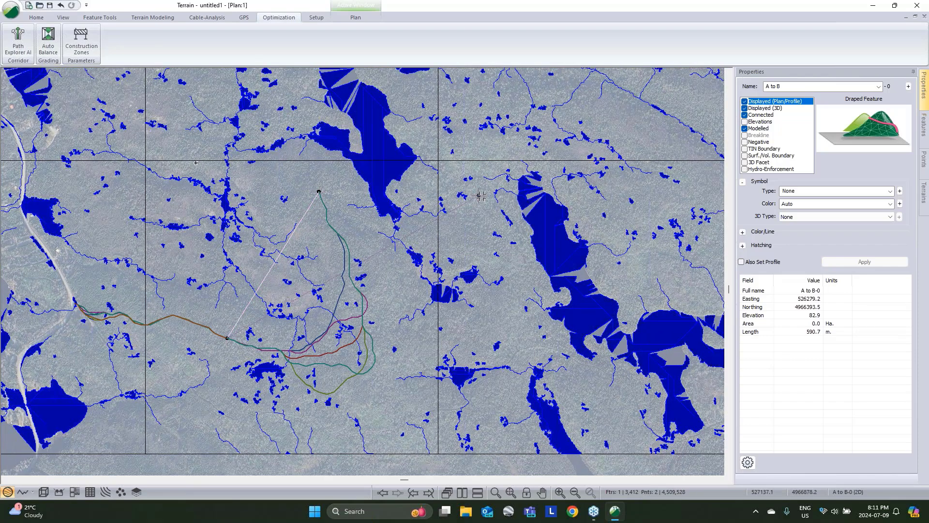
# Step: Clear all the allowed approach directions at the destination in Path Explorer and accept the source and destination settings
pyautogui.click(19, 47)
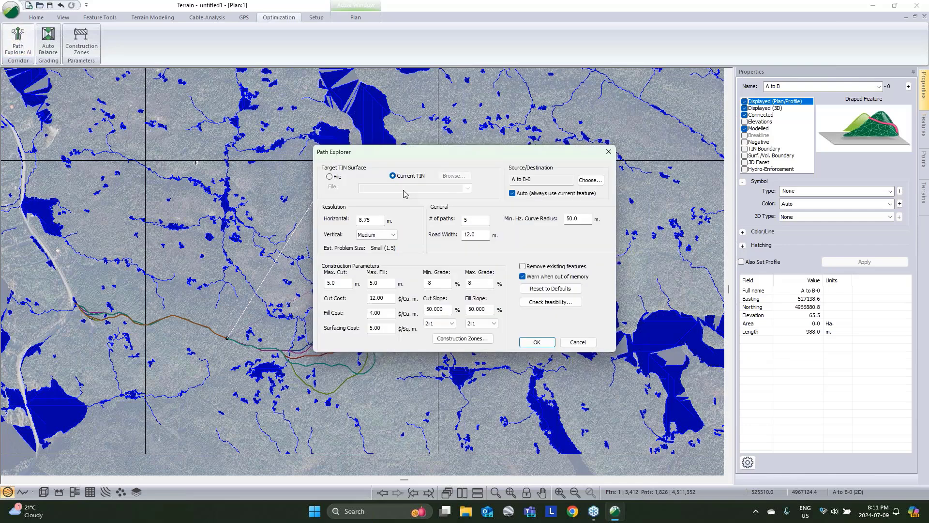
pyautogui.moveTo(478, 156); pyautogui.dragTo(648, 76)
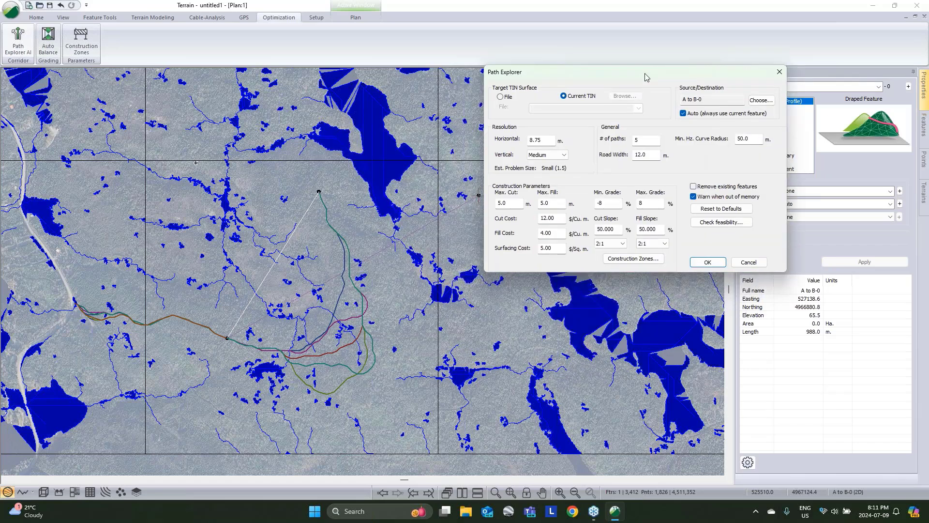
pyautogui.click(759, 100)
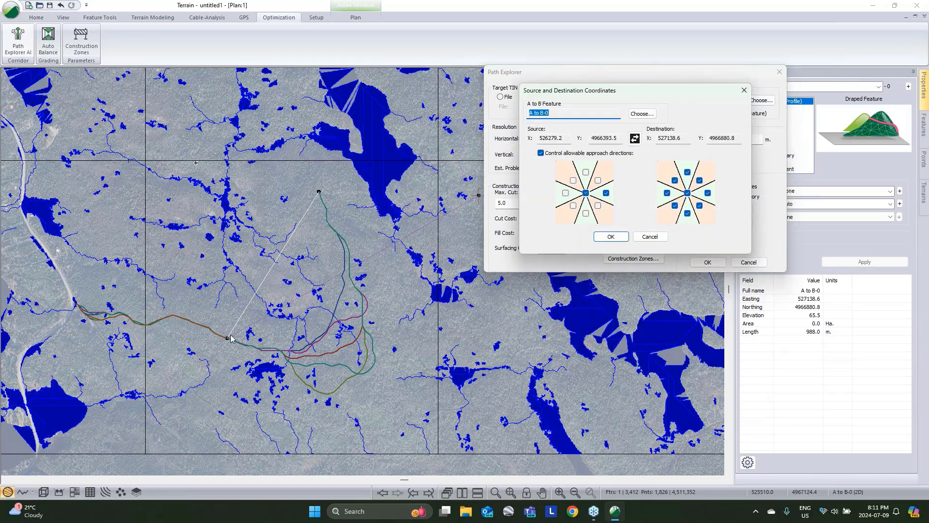
pyautogui.click(688, 193)
pyautogui.click(688, 193)
pyautogui.click(688, 194)
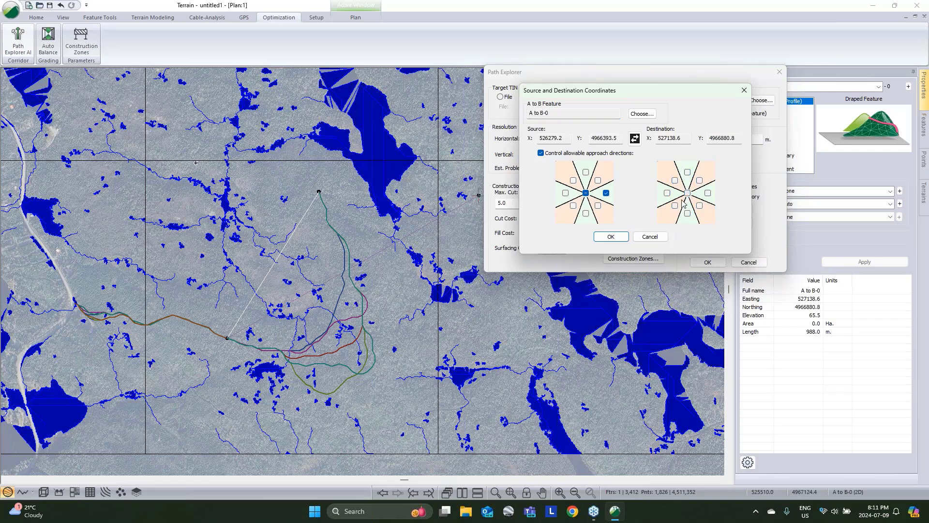
pyautogui.press('Return')
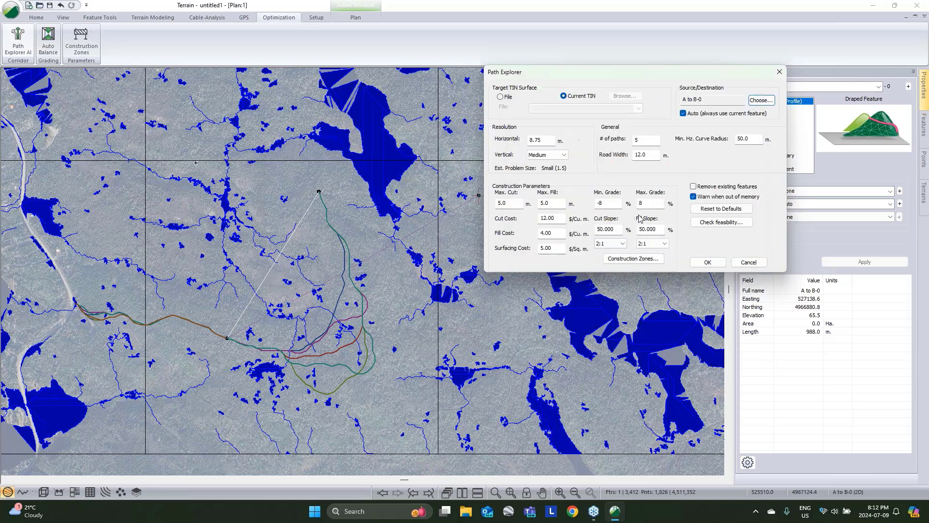
# Step: Set the number of paths to 1, run the search to the third turbine and accept the current solution
pyautogui.press('Tab')
pyautogui.write('1')
pyautogui.click(711, 261)
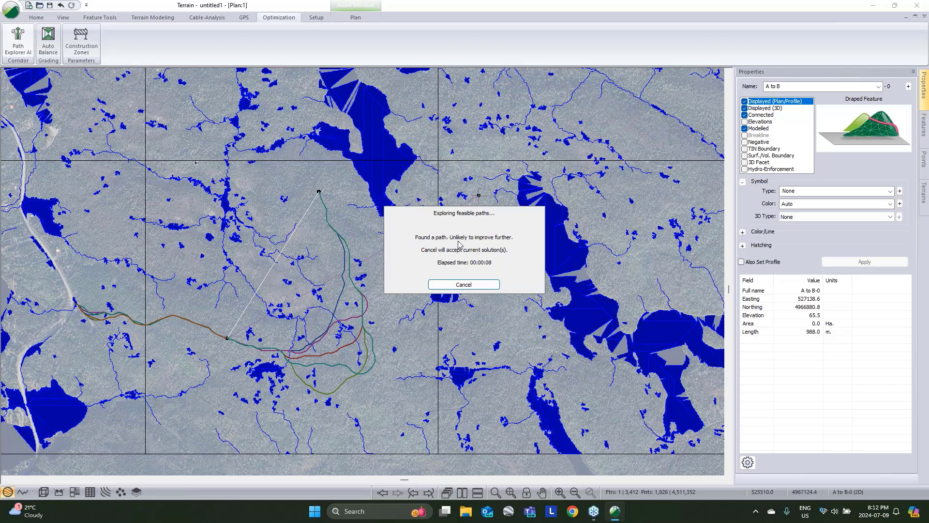
pyautogui.click(475, 285)
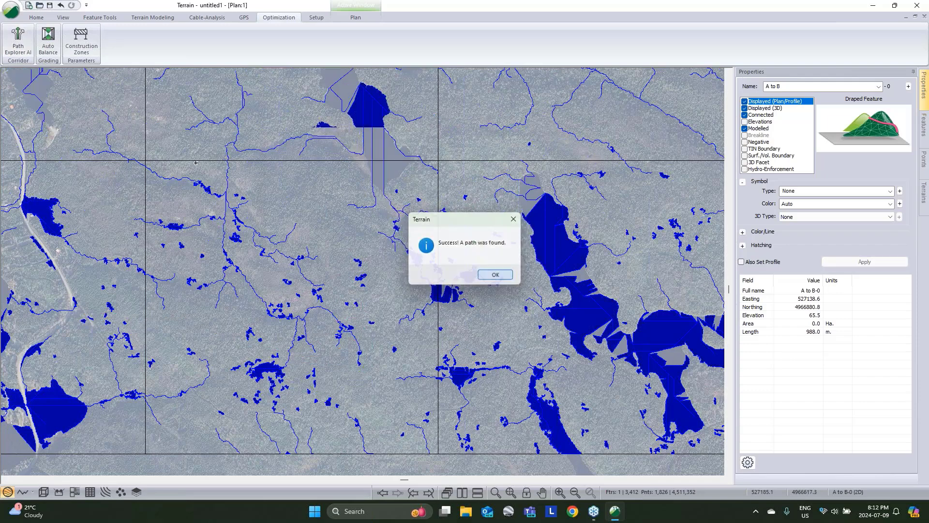
pyautogui.click(494, 274)
# Step: Move the A to B line so it runs from the third turbine to the northeasternmost turbine
pyautogui.moveTo(527, 181); pyautogui.dragTo(479, 247, button='middle')
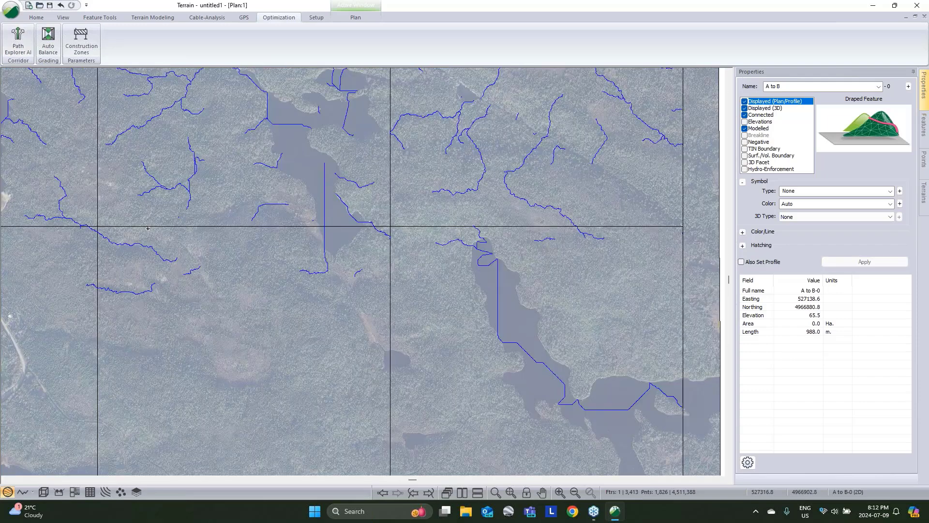
pyautogui.moveTo(413, 264); pyautogui.dragTo(564, 118, button='middle')
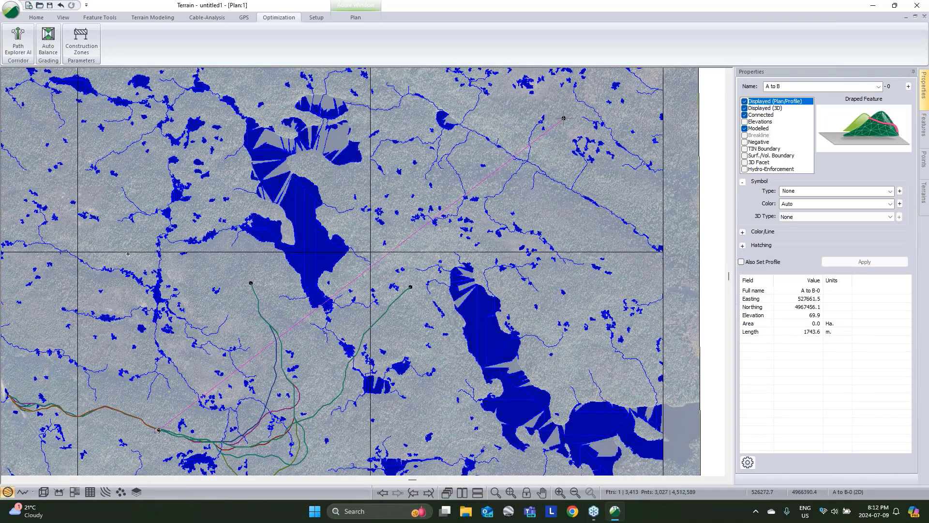
pyautogui.click(410, 286)
pyautogui.moveTo(428, 268); pyautogui.dragTo(456, 325, button='right')
pyautogui.press('Escape')
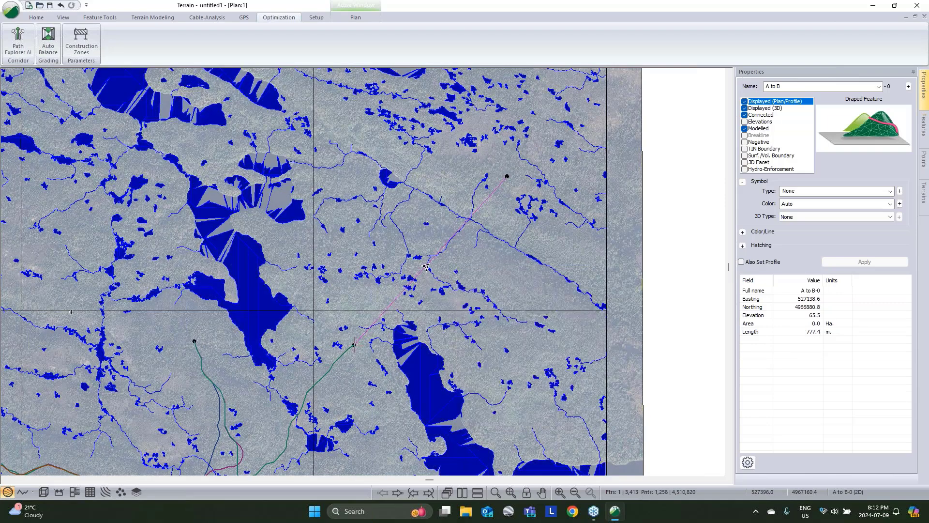
# Step: Allow only the northeast approach direction at the source and only the southwest direction at the destination
pyautogui.click(18, 41)
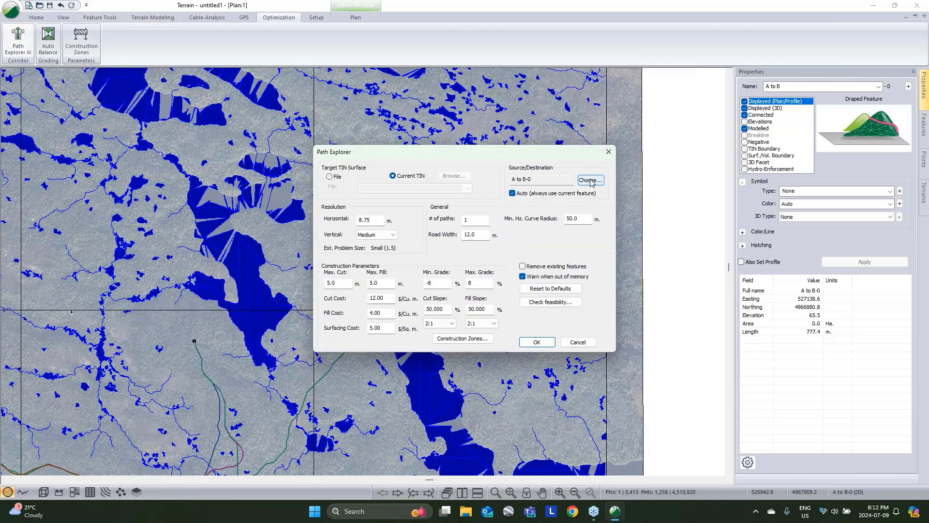
pyautogui.click(591, 179)
pyautogui.click(436, 271)
pyautogui.click(436, 272)
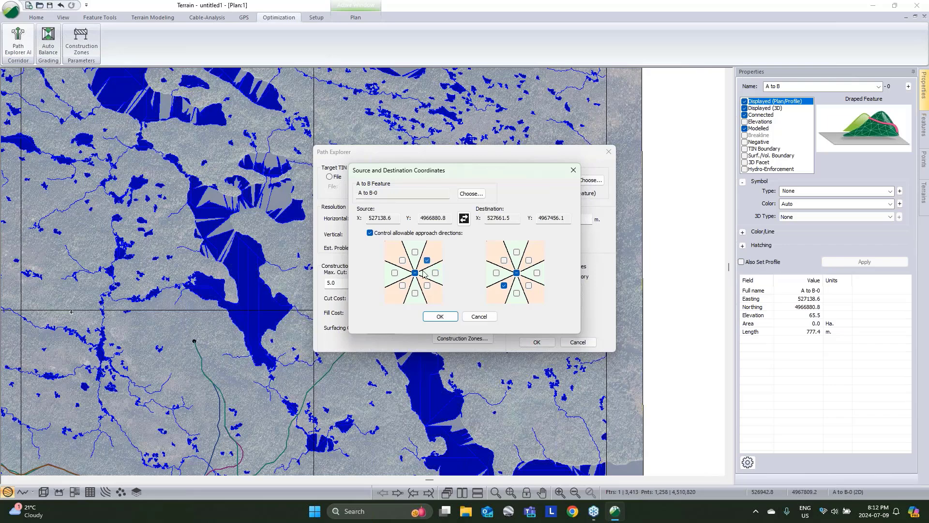
pyautogui.click(427, 260)
pyautogui.click(496, 272)
pyautogui.click(504, 285)
pyautogui.click(440, 316)
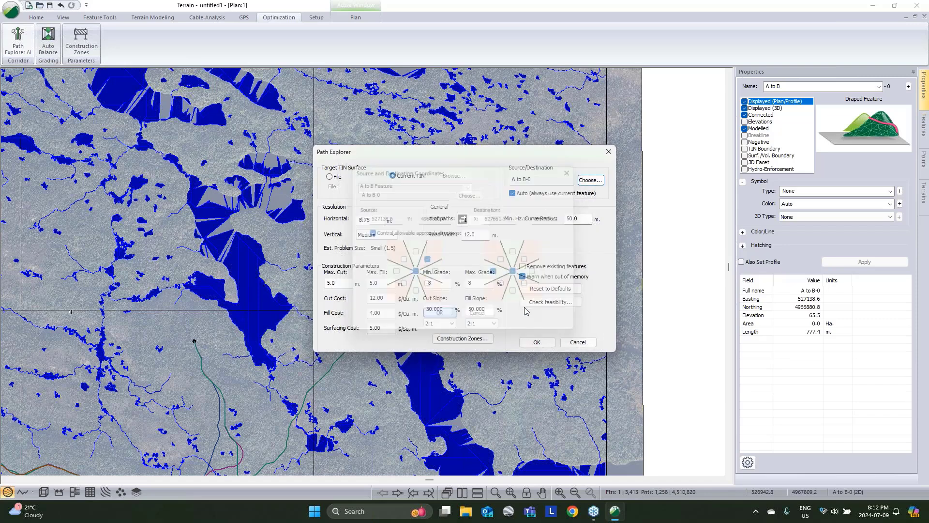
# Step: Run the search for a single path to the northeasternmost turbine and accept the current solution
pyautogui.click(537, 342)
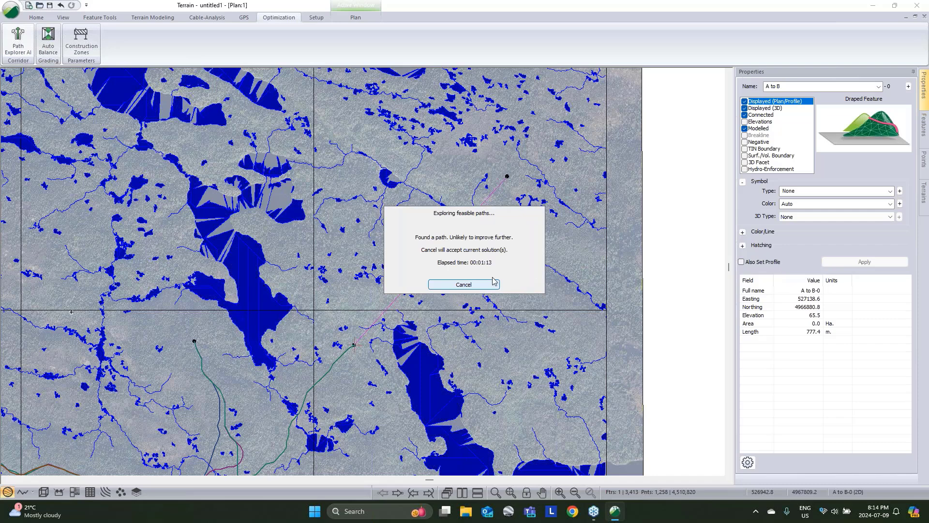
pyautogui.click(463, 285)
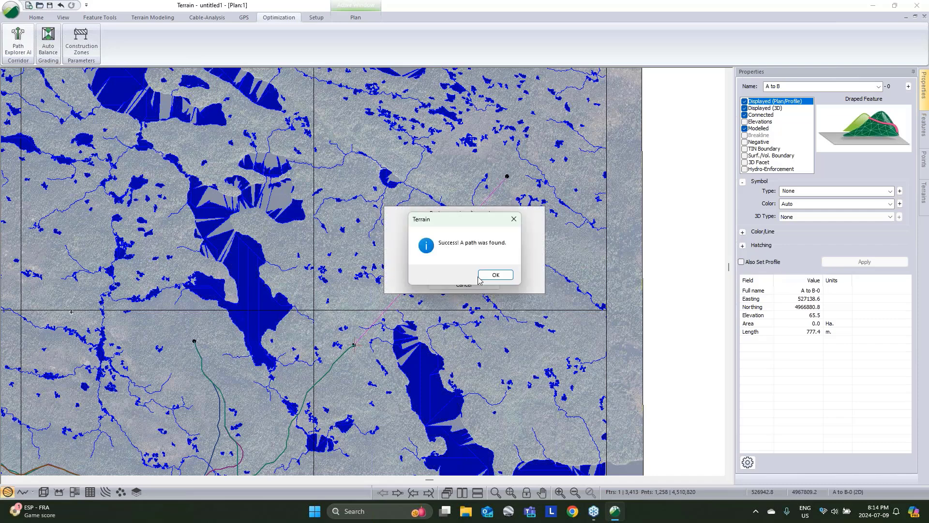
pyautogui.click(495, 274)
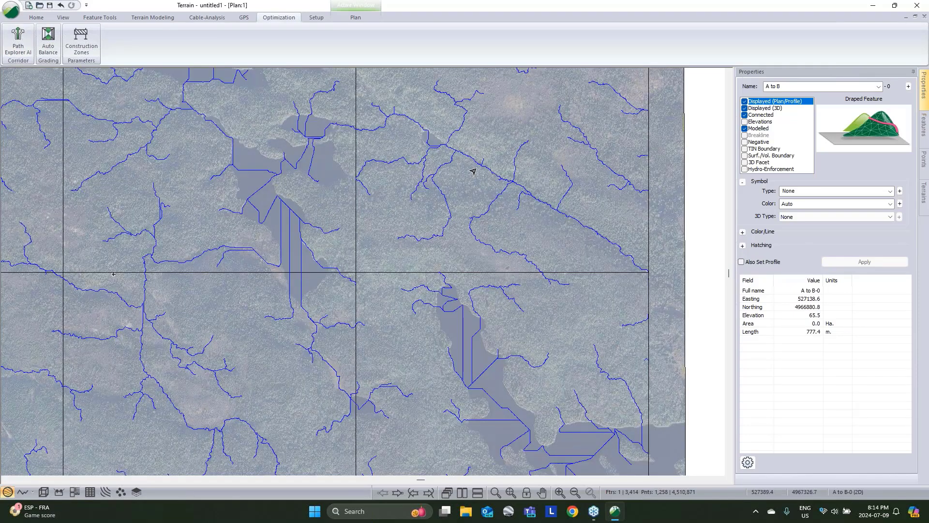
# Step: Select the new northeastern path together with the adjoining path to the third turbine and join them into one feature
pyautogui.scroll(-2, 473, 171)
pyautogui.moveTo(372, 422); pyautogui.dragTo(434, 360, button='middle')
pyautogui.scroll(-1, 434, 361)
pyautogui.moveTo(473, 300); pyautogui.dragTo(442, 355, button='middle')
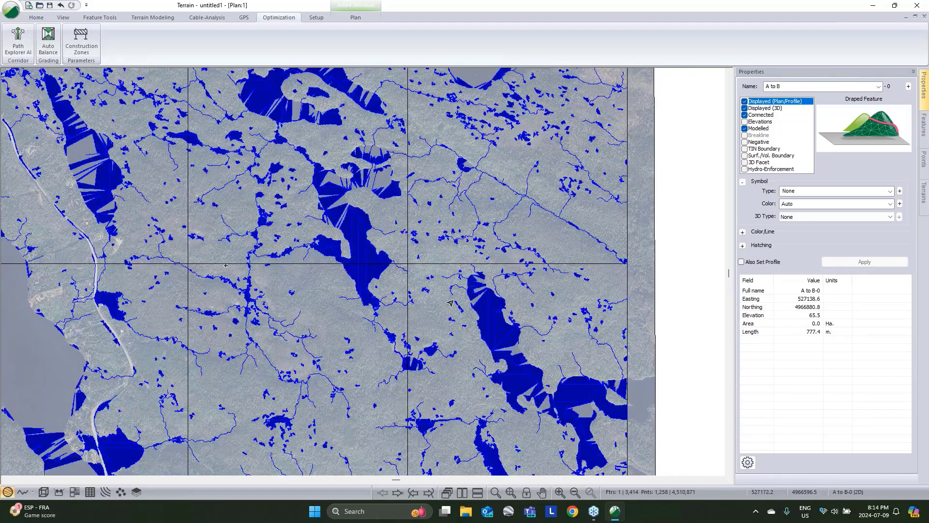
pyautogui.click(439, 268)
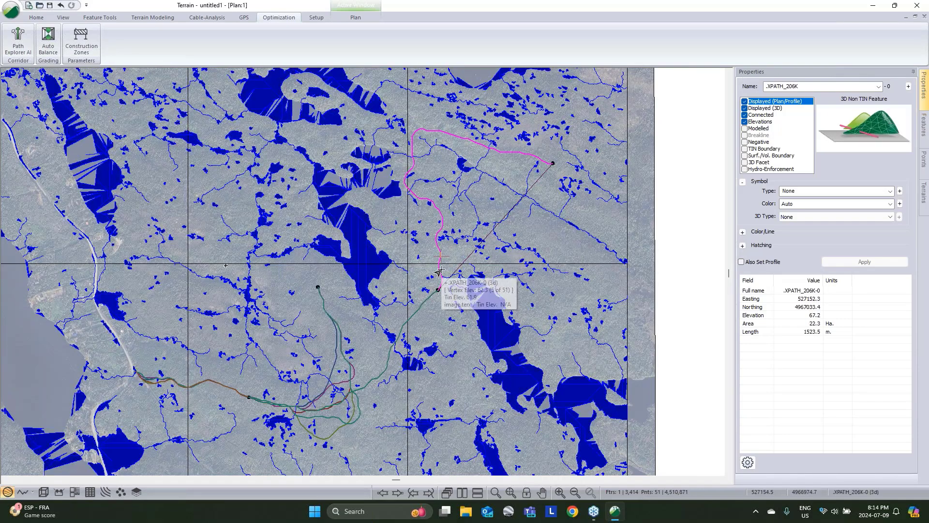
pyautogui.keyDown('shift'); pyautogui.click(418, 305); pyautogui.keyUp('shift')
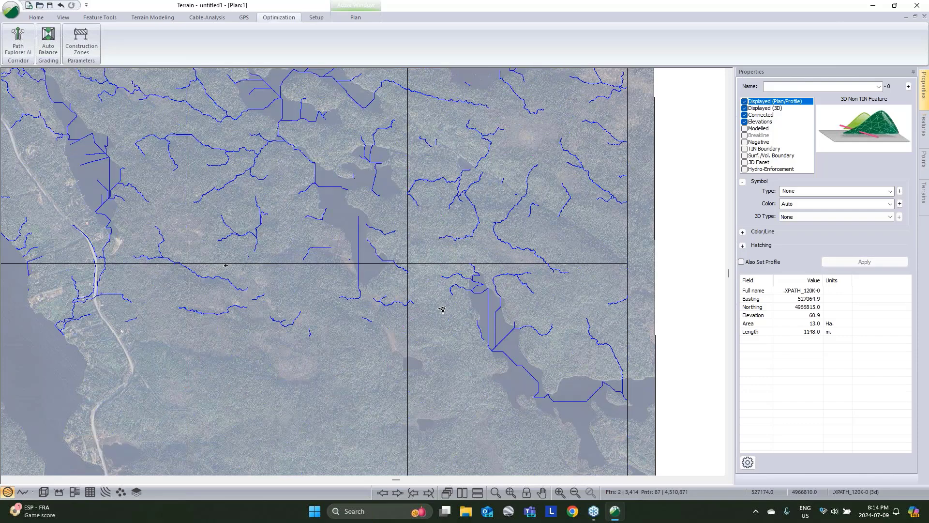
pyautogui.scroll(3, 373, 350)
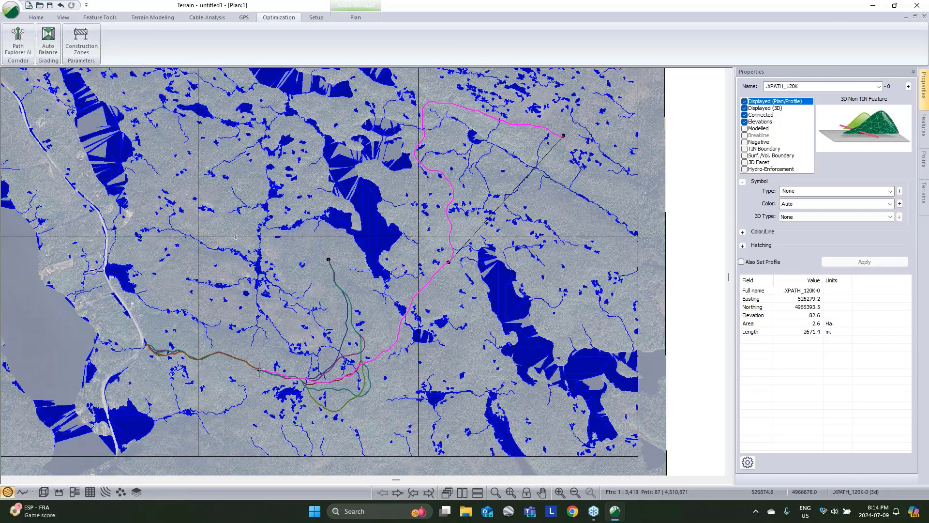
# Step: Select the overlapping candidate paths between the first and second turbines and inspect them in a 3D view
pyautogui.moveTo(344, 287); pyautogui.dragTo(373, 189, button='middle')
pyautogui.click(336, 228)
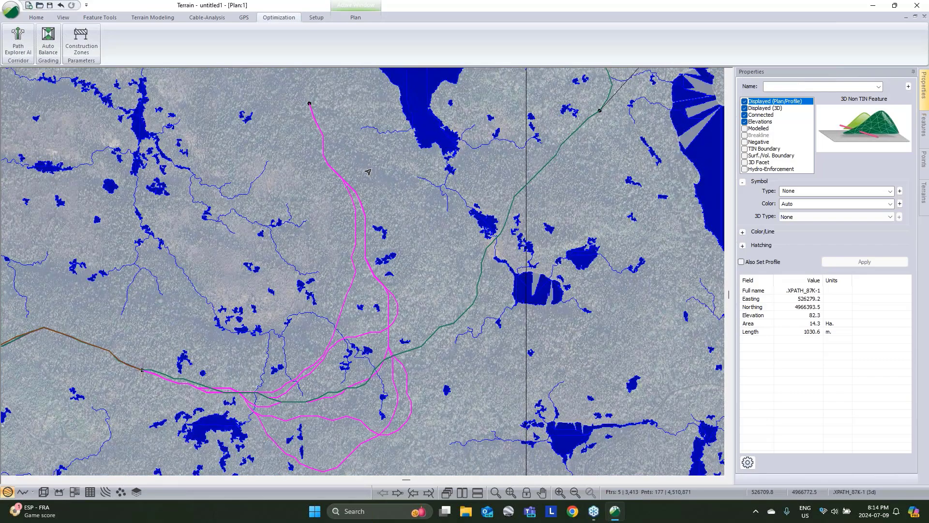
pyautogui.rightClick(371, 168)
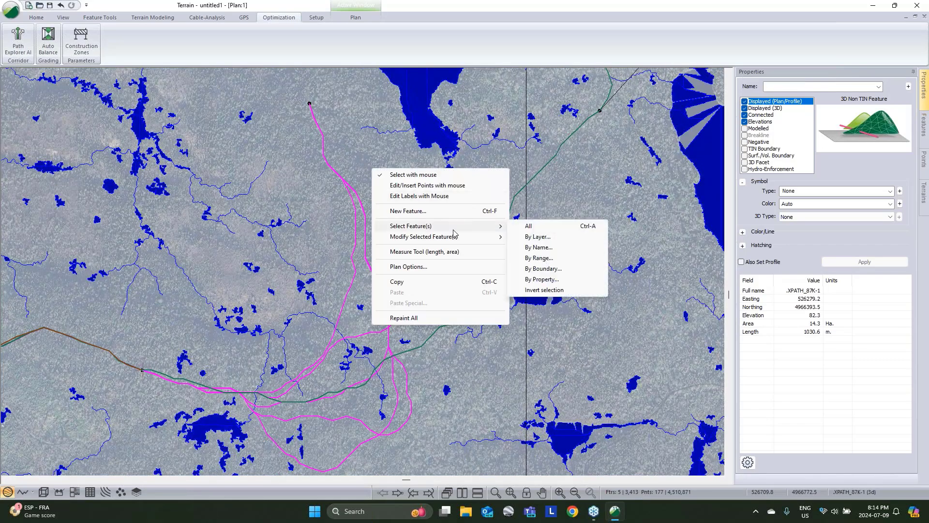
pyautogui.click(43, 492)
pyautogui.click(44, 492)
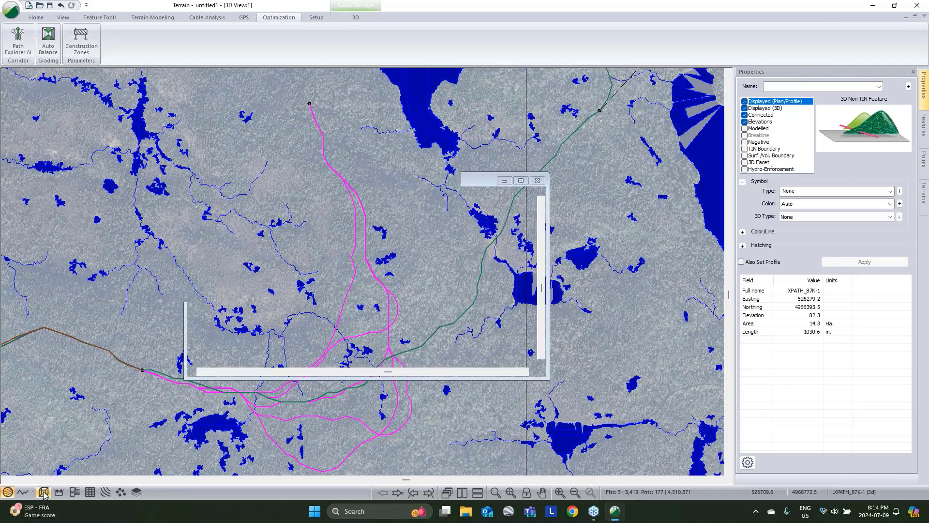
pyautogui.scroll(3, 531, 268)
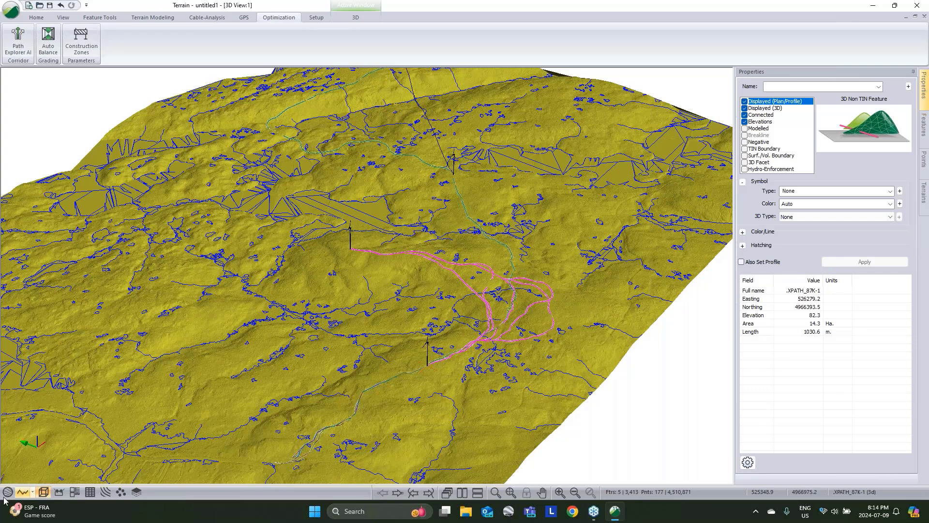
pyautogui.click(21, 491)
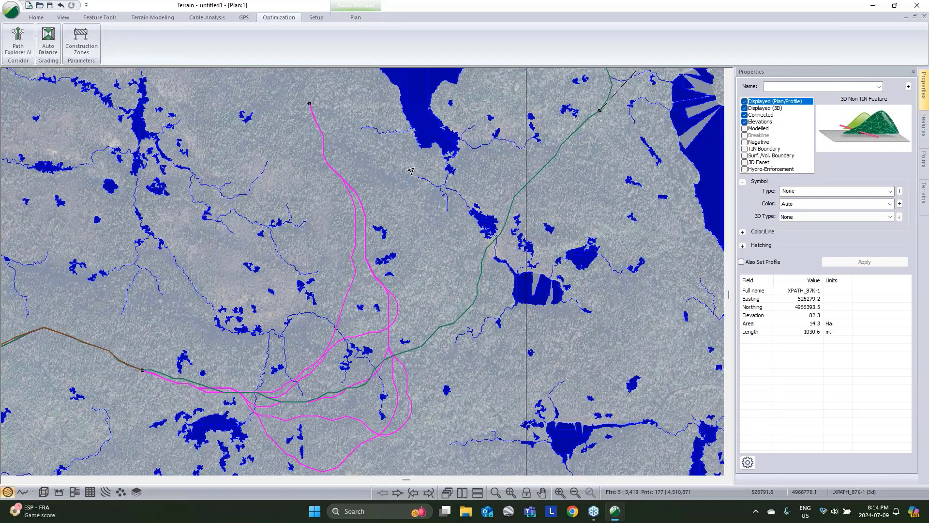
# Step: Exclude .XPATH_87K-1 from the selection by feature name and delete the other candidate paths to the second turbine
pyautogui.rightClick(402, 176)
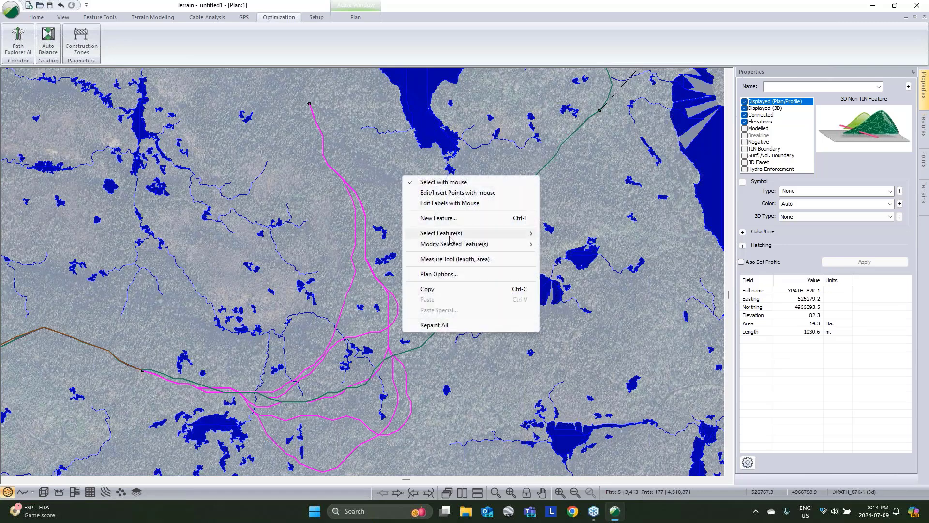
pyautogui.moveTo(480, 233)
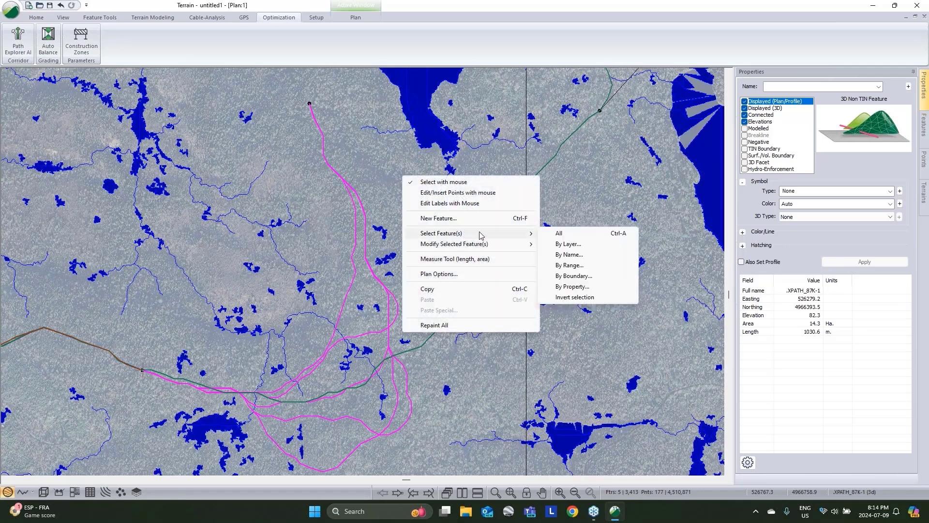
pyautogui.click(570, 255)
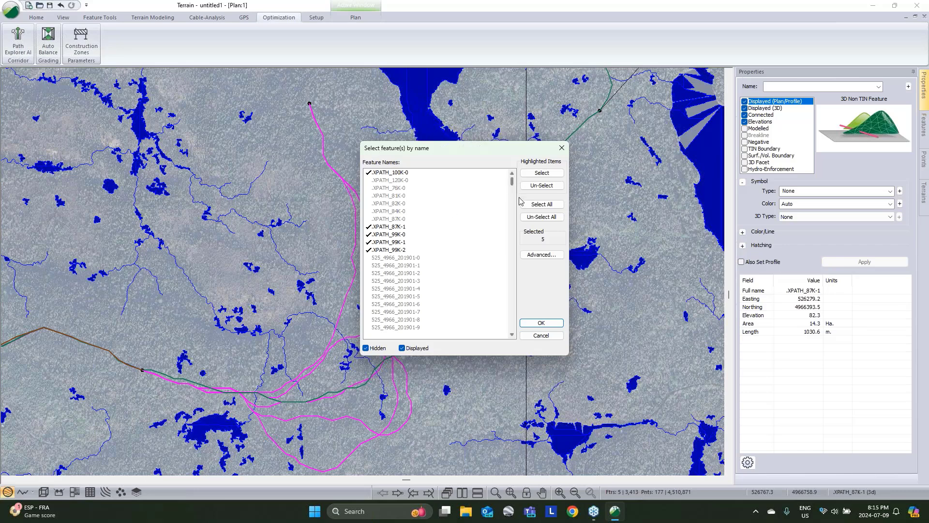
pyautogui.click(397, 228)
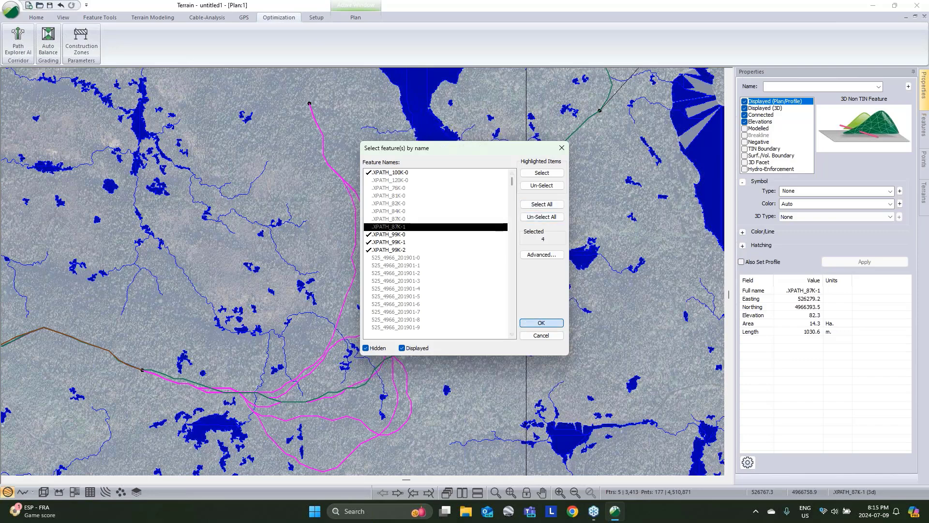
pyautogui.click(541, 323)
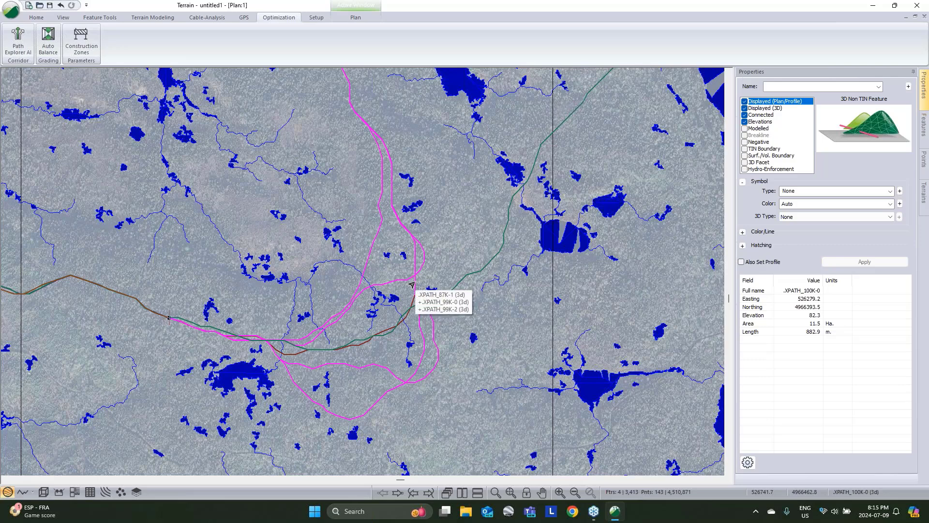
pyautogui.press('Delete')
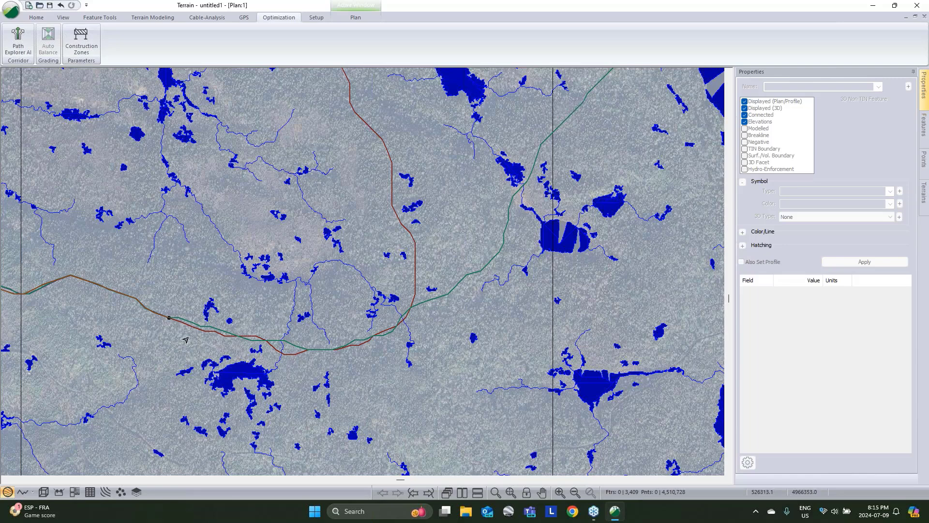
# Step: Split the second turbine's path where it meets the main access path and delete its overlapping western section
pyautogui.scroll(-1, 163, 323)
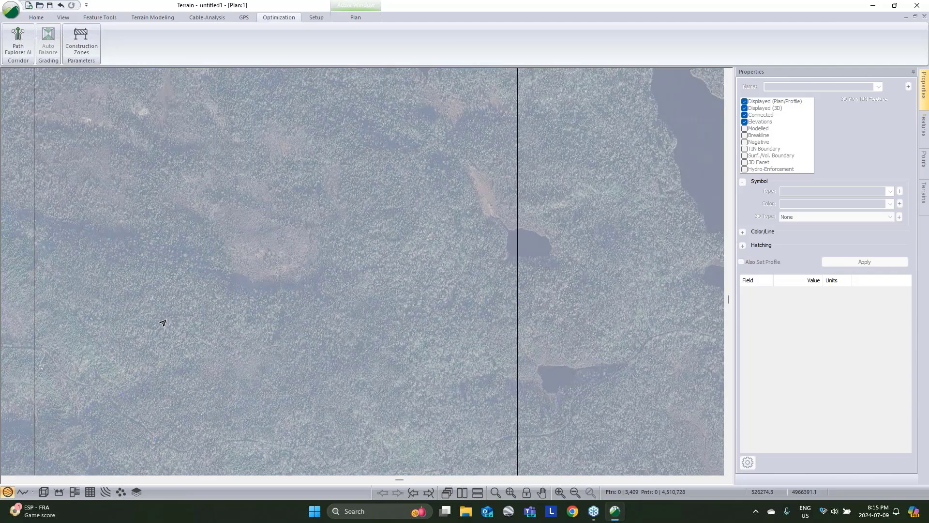
pyautogui.scroll(-1, 163, 322)
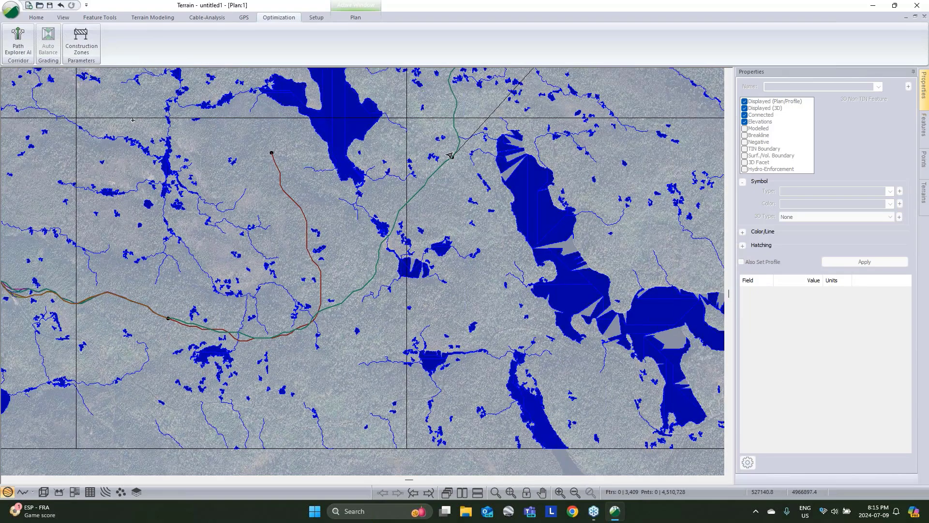
pyautogui.scroll(-1, 326, 317)
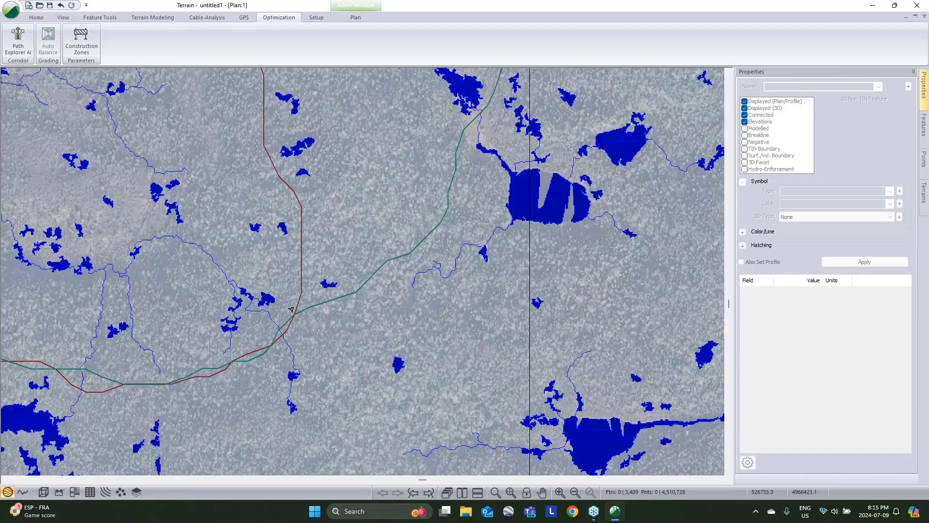
pyautogui.click(292, 310)
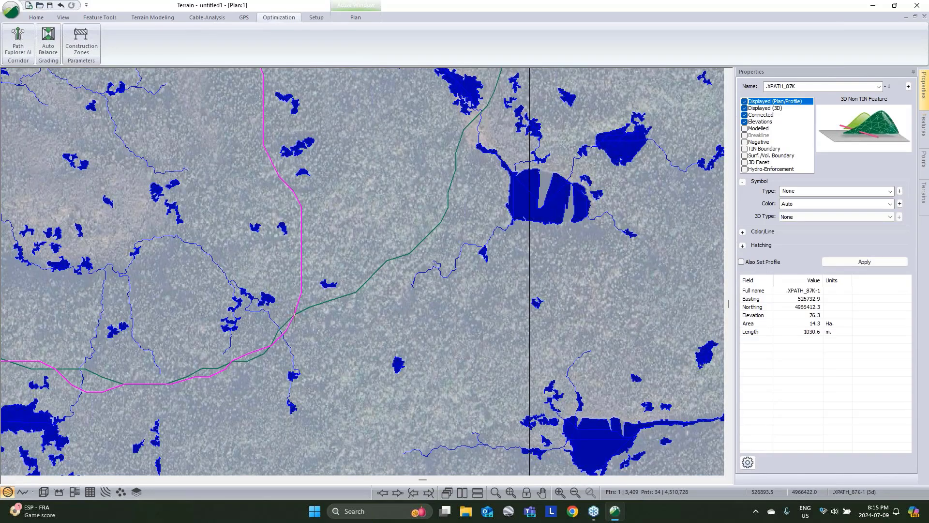
pyautogui.press('Escape')
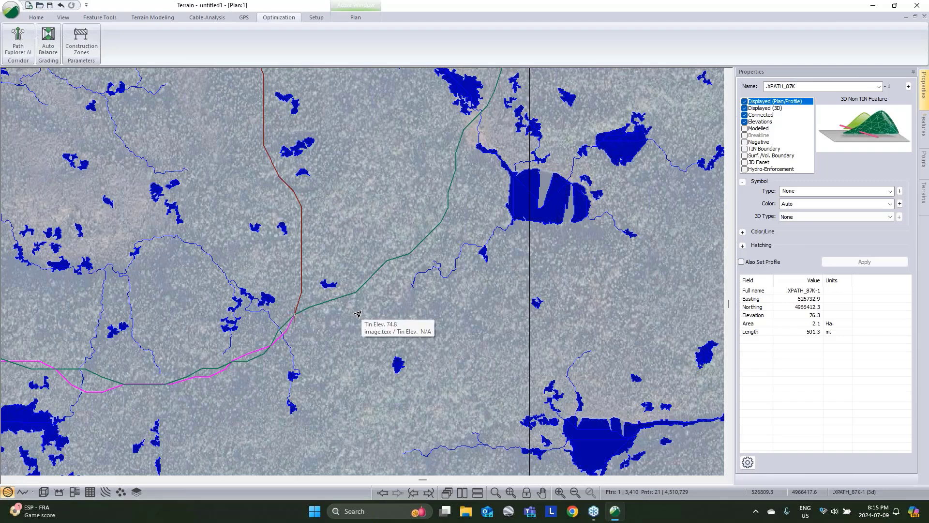
pyautogui.moveTo(289, 319); pyautogui.dragTo(384, 280, button='middle')
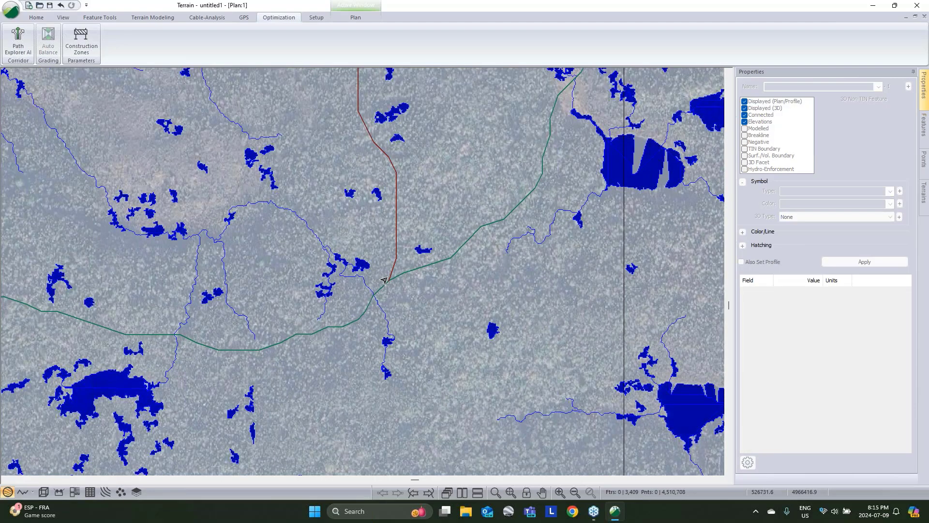
# Step: Select the candidate paths between the existing road and first turbine, exclude .XPATH_76K-0 by name, and delete the others
pyautogui.scroll(-2, 383, 279)
pyautogui.scroll(-1, 343, 324)
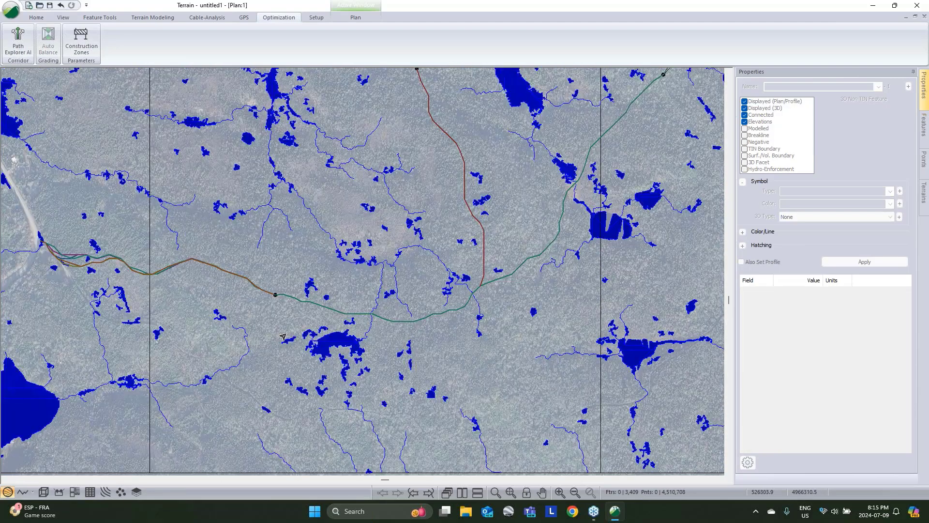
pyautogui.moveTo(283, 336); pyautogui.dragTo(383, 355, button='middle')
pyautogui.scroll(1, 269, 299)
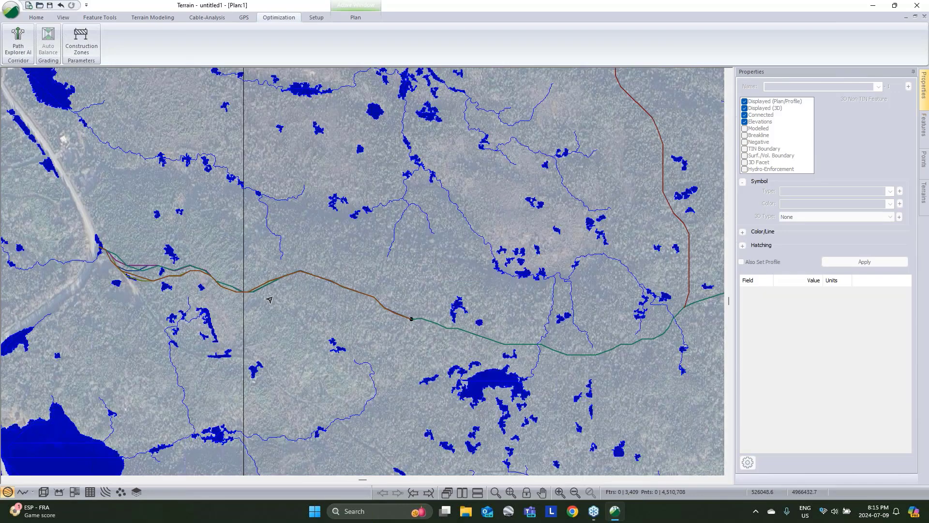
pyautogui.click(270, 300)
pyautogui.rightClick(314, 257)
pyautogui.moveTo(396, 317)
pyautogui.click(494, 337)
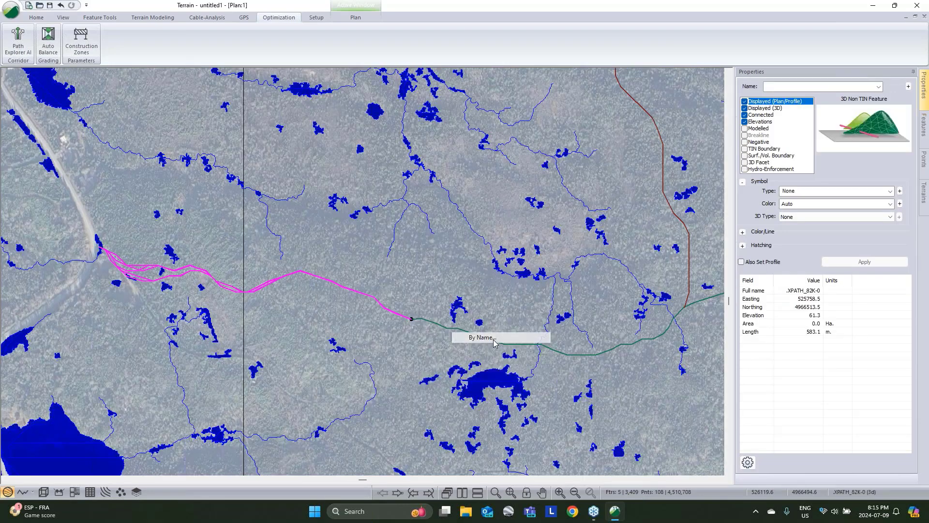
pyautogui.click(404, 180)
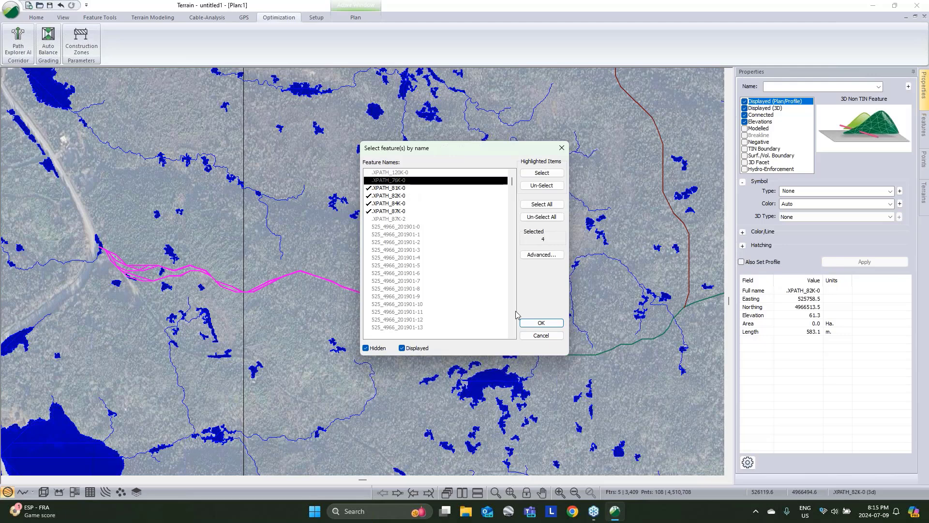
pyautogui.click(541, 323)
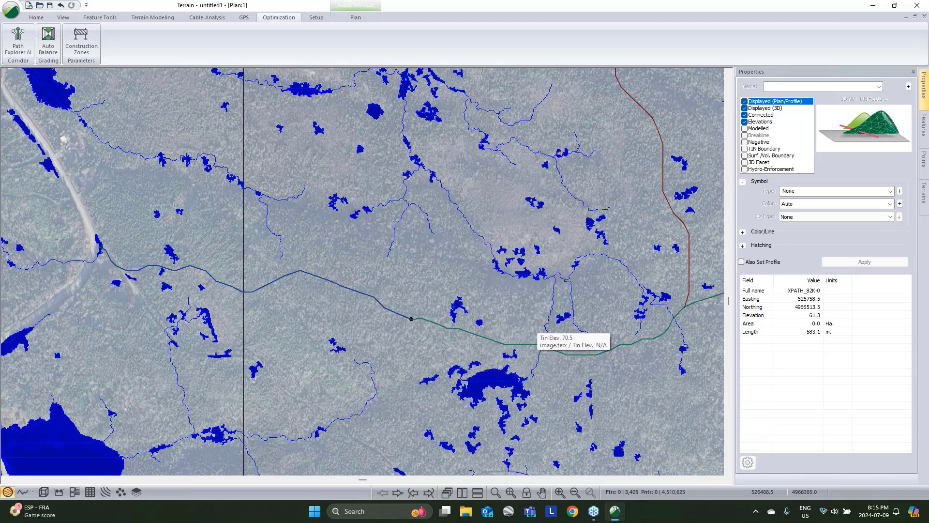
# Step: Join the remaining path from the existing road with the long path through the turbines into one feature
pyautogui.click(392, 312)
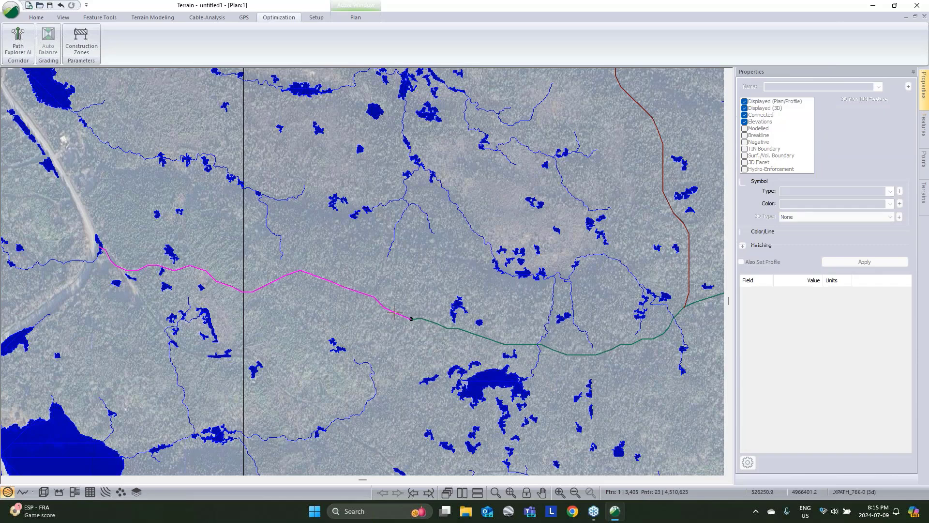
pyautogui.keyDown('shift'); pyautogui.click(492, 342); pyautogui.keyUp('shift')
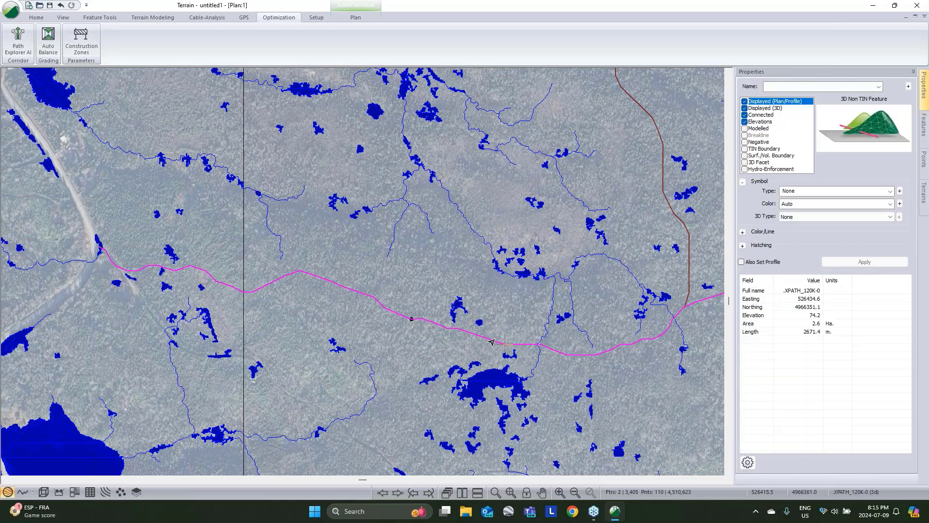
pyautogui.press('j')
pyautogui.scroll(-5, 435, 307)
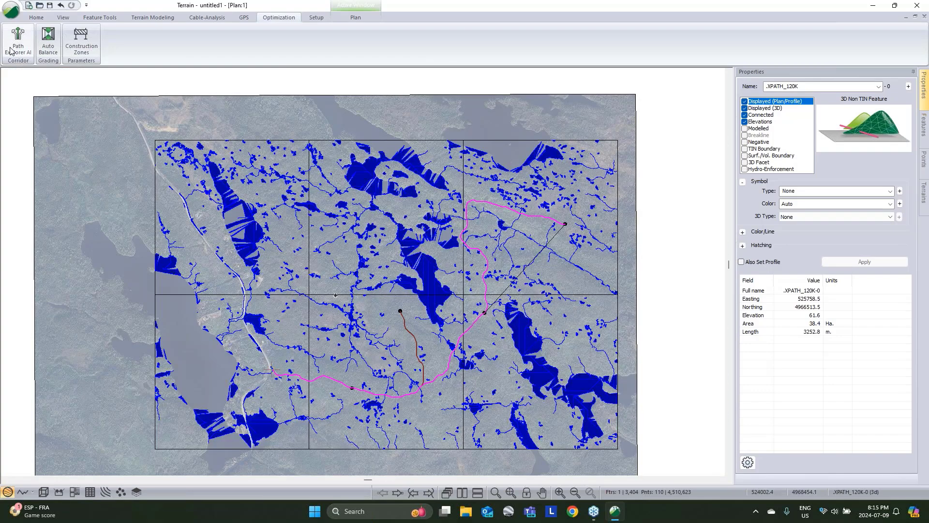
# Step: Save the terrain model as "Topo - No Pads" in the Windfarm Webinar 2 folder
pyautogui.click(14, 14)
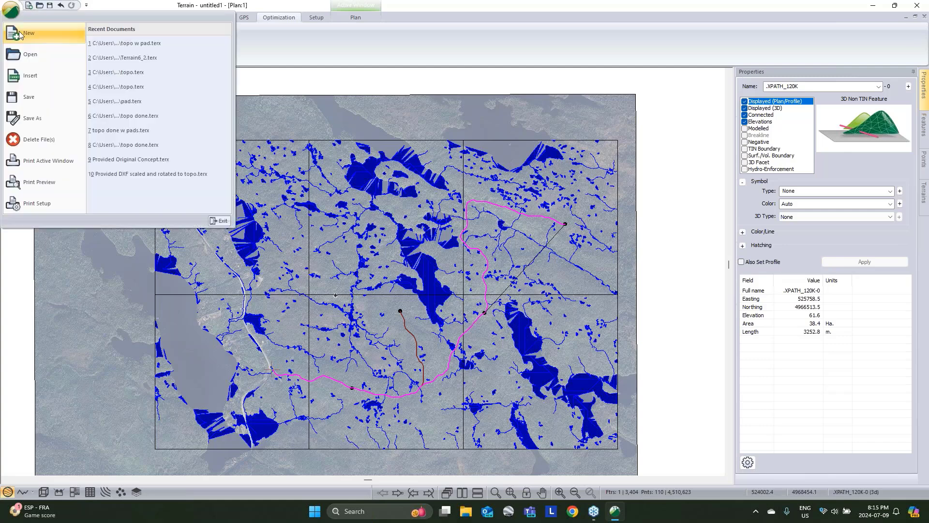
pyautogui.click(32, 119)
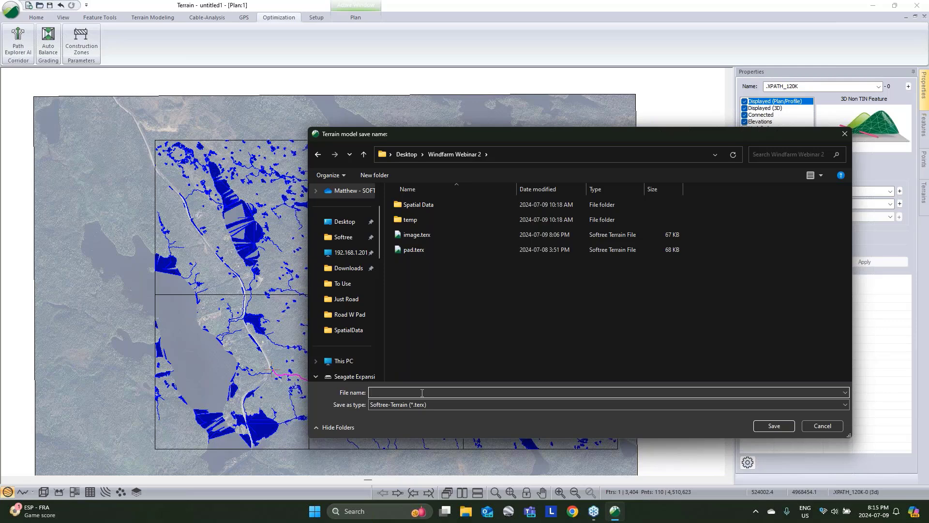
pyautogui.write('Topo - No Ps')
pyautogui.click(625, 353)
pyautogui.click(772, 427)
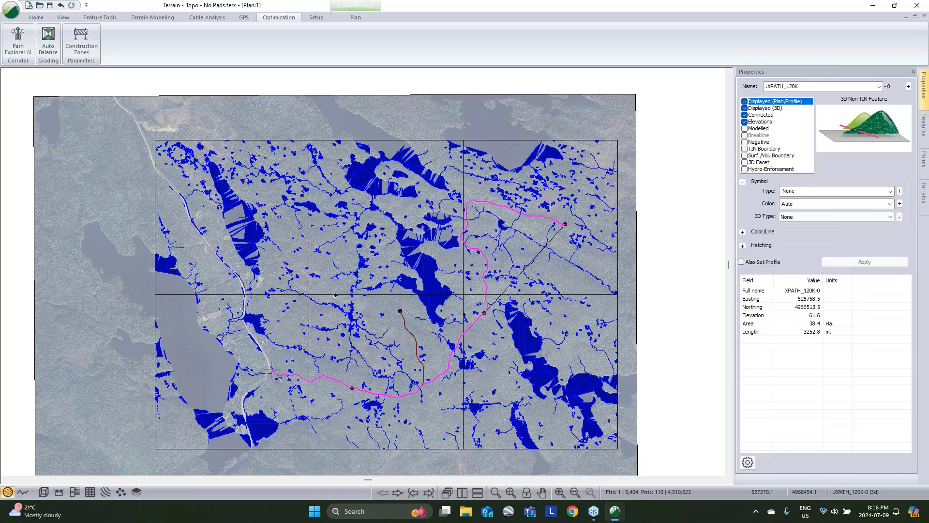
# Step: Minimize the Terrain window and launch RoadEng11 Location from the desktop
pyautogui.click(894, 6)
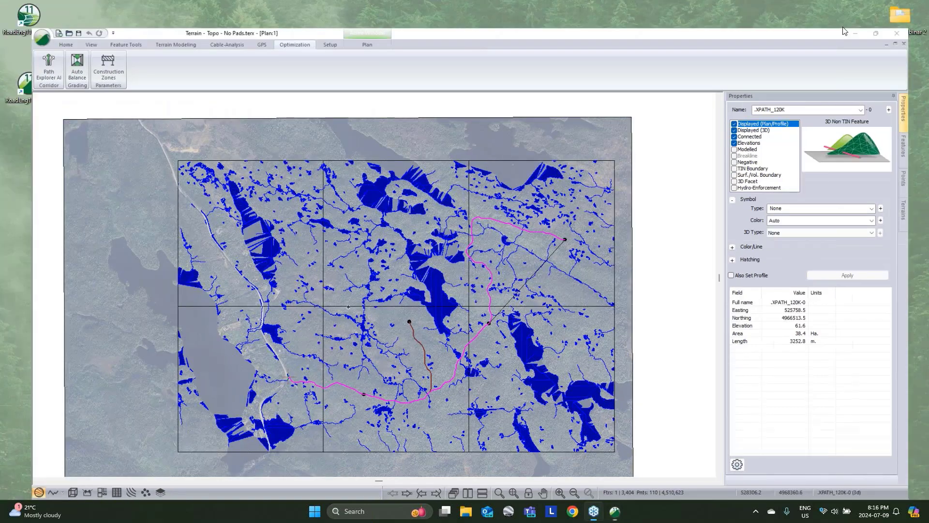
pyautogui.click(855, 33)
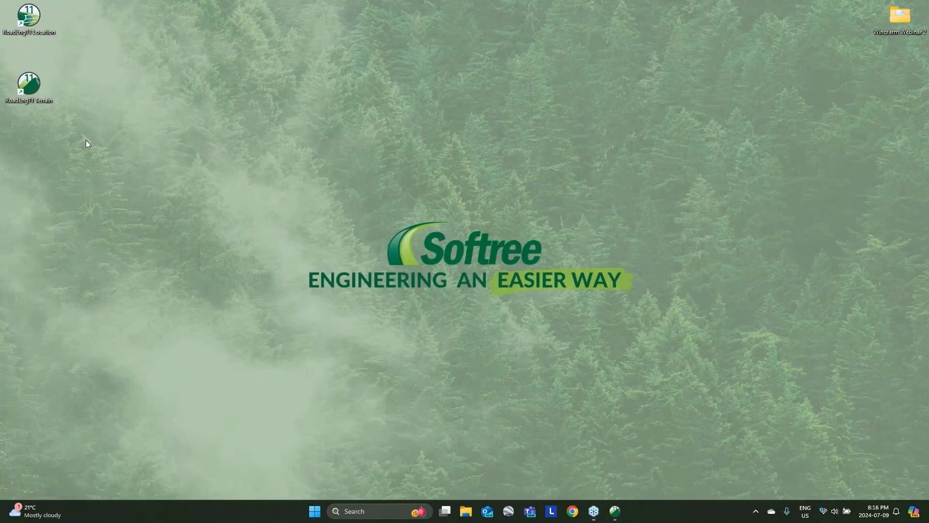
pyautogui.doubleClick(28, 16)
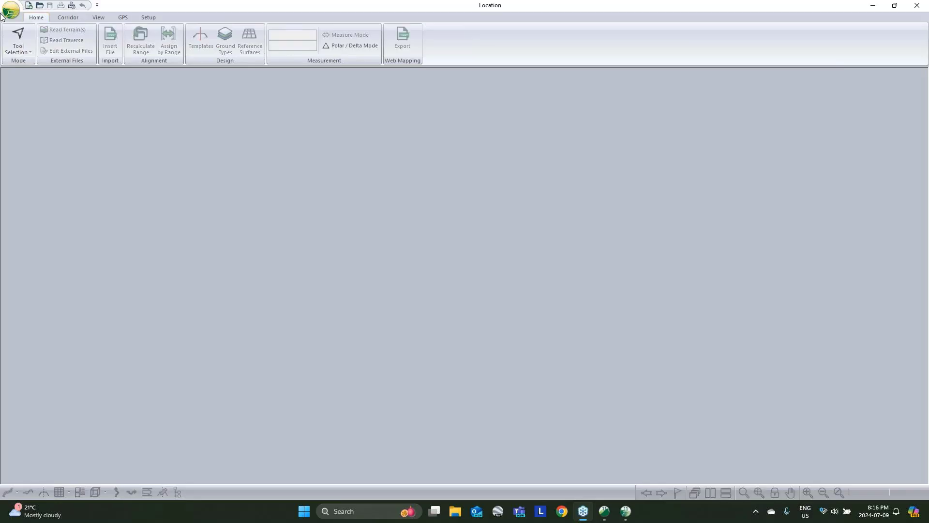
# Step: Start a new design using "Topo - No Pads.terx" from the Windfarm Webinar 2 folder as the original ground terrain surface
pyautogui.click(5, 9)
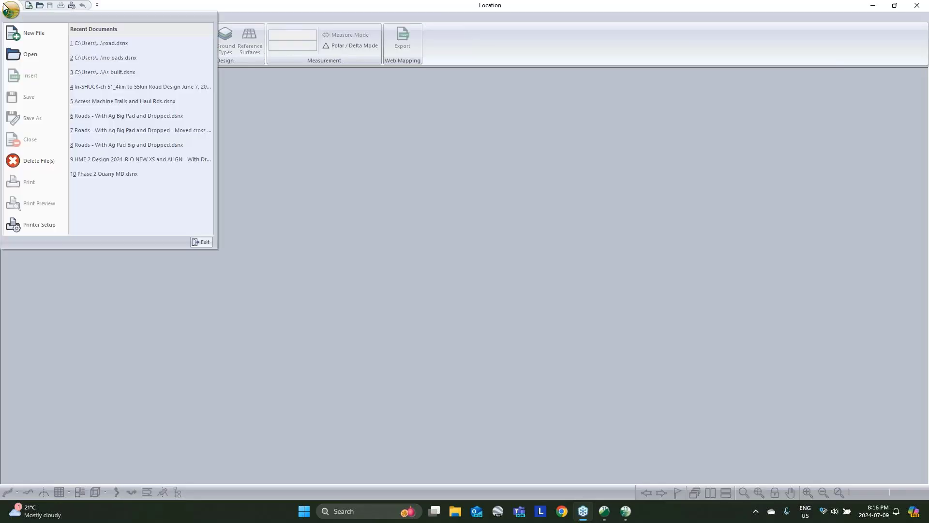
pyautogui.click(21, 36)
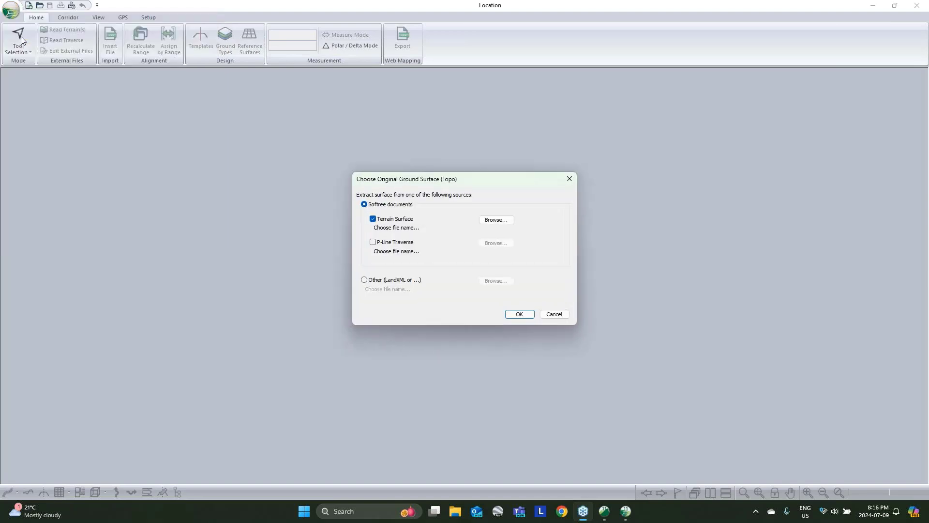
pyautogui.click(493, 221)
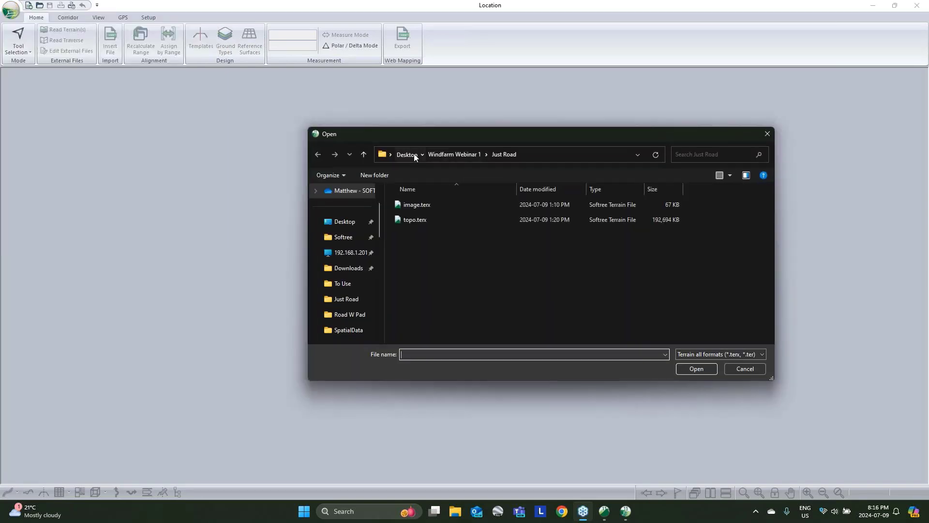
pyautogui.click(412, 154)
pyautogui.doubleClick(436, 203)
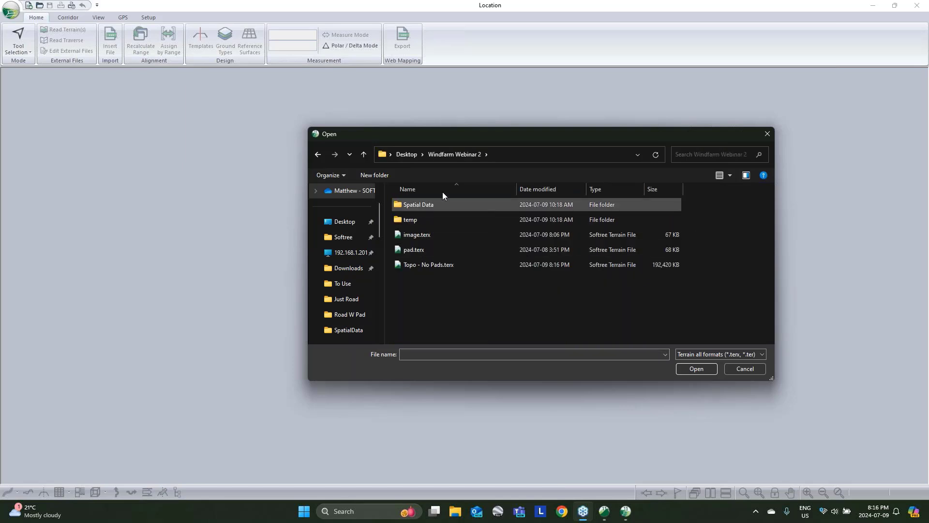
pyautogui.click(425, 265)
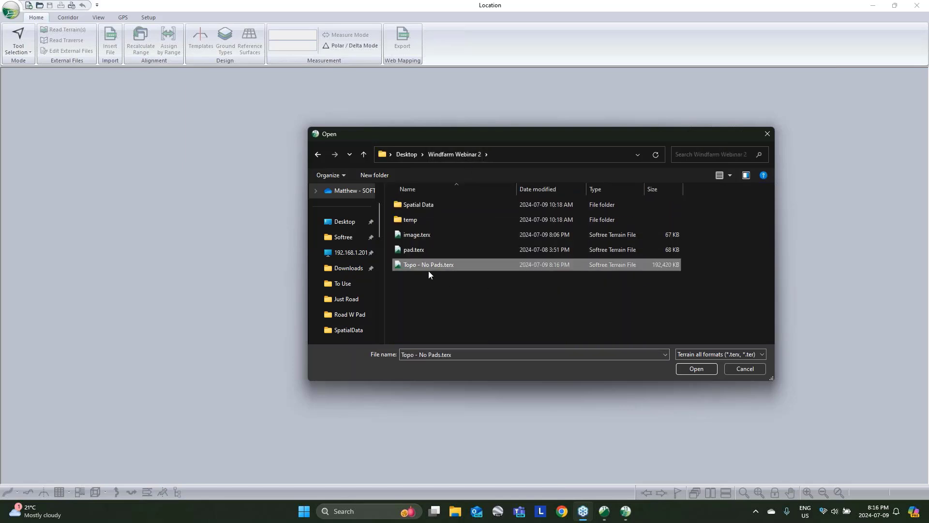
pyautogui.click(695, 368)
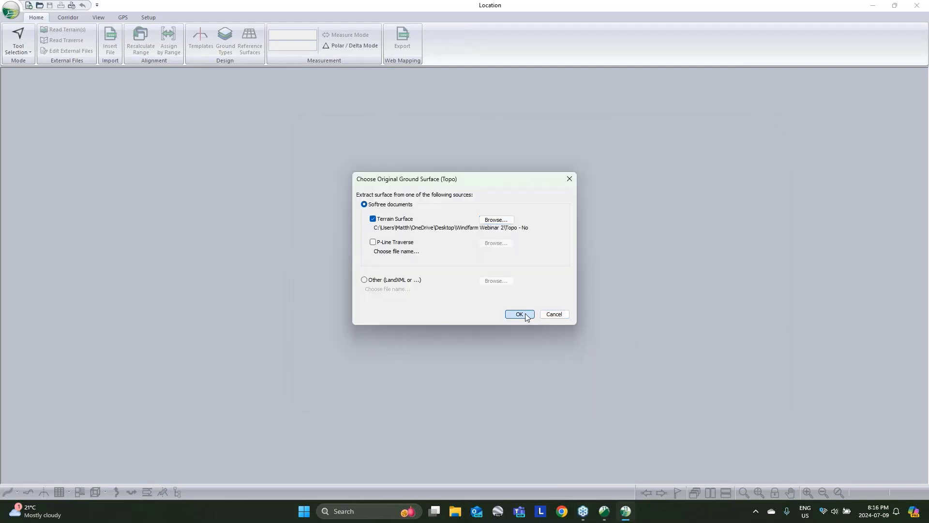
pyautogui.click(519, 315)
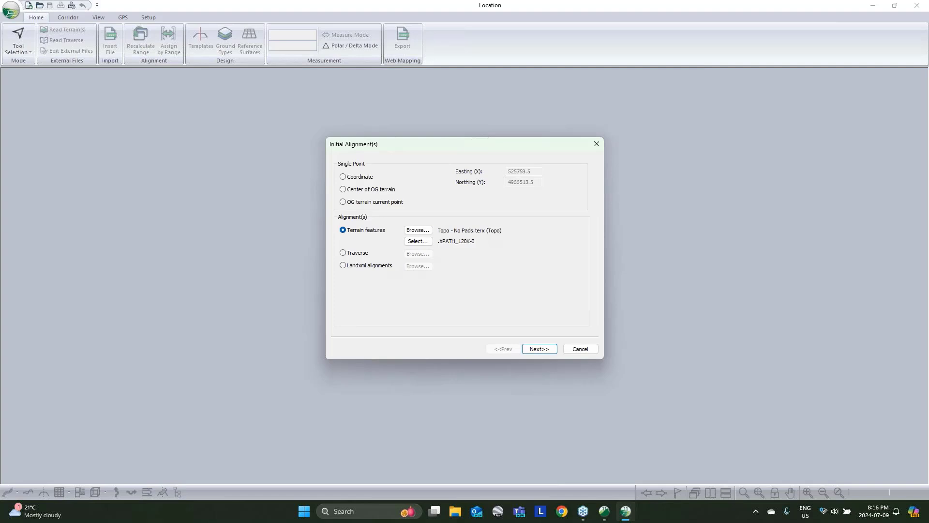
# Step: Create the initial alignments from the terrain features .XPATH_120K-0 and .XPATH_87K-2 and finish the new design setup
pyautogui.click(424, 243)
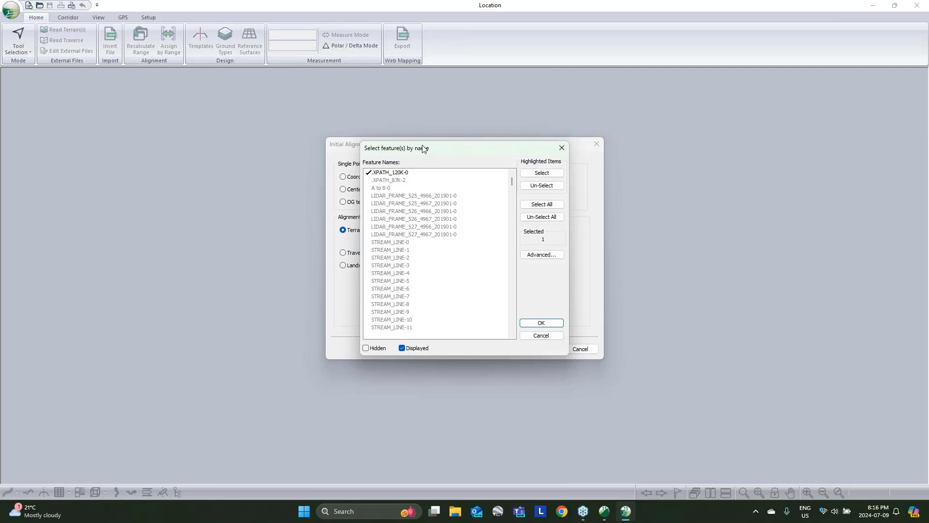
pyautogui.moveTo(430, 154); pyautogui.dragTo(559, 195)
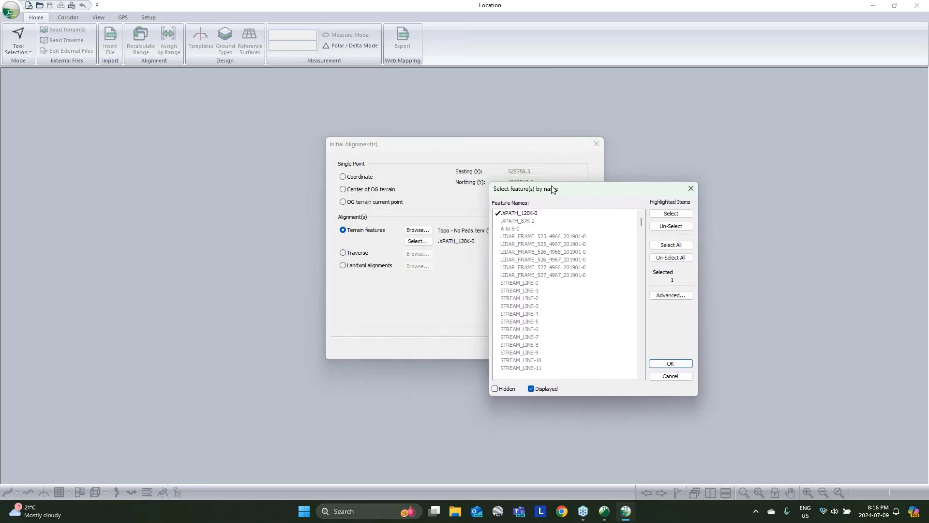
pyautogui.click(524, 222)
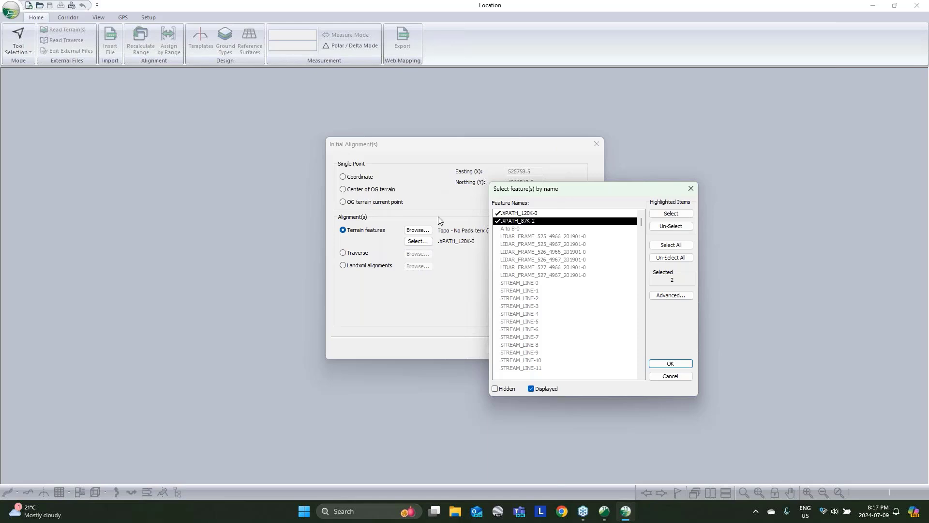
pyautogui.click(687, 369)
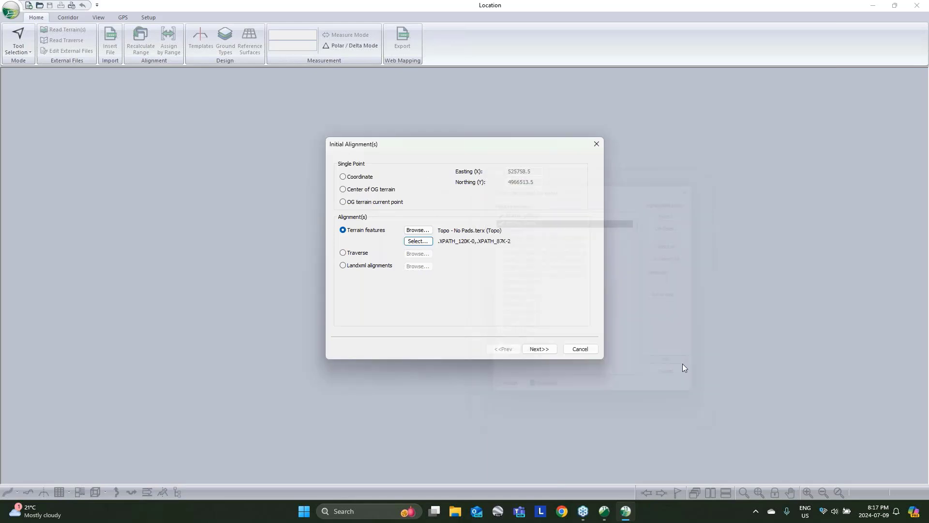
pyautogui.click(542, 350)
pyautogui.click(539, 349)
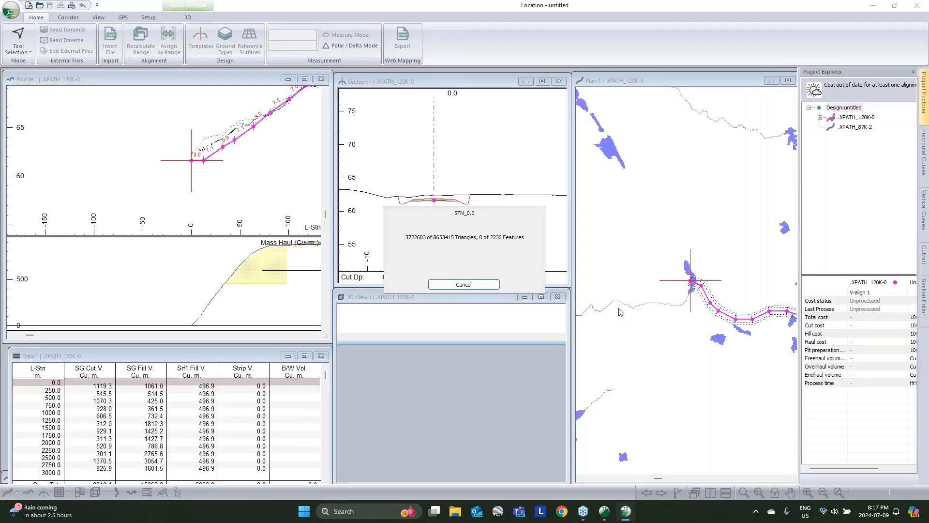
# Step: Examine how .XPATH_120K-0 and .XPATH_87K-2 run across the terrain in the plan view
pyautogui.scroll(-6, 601, 286)
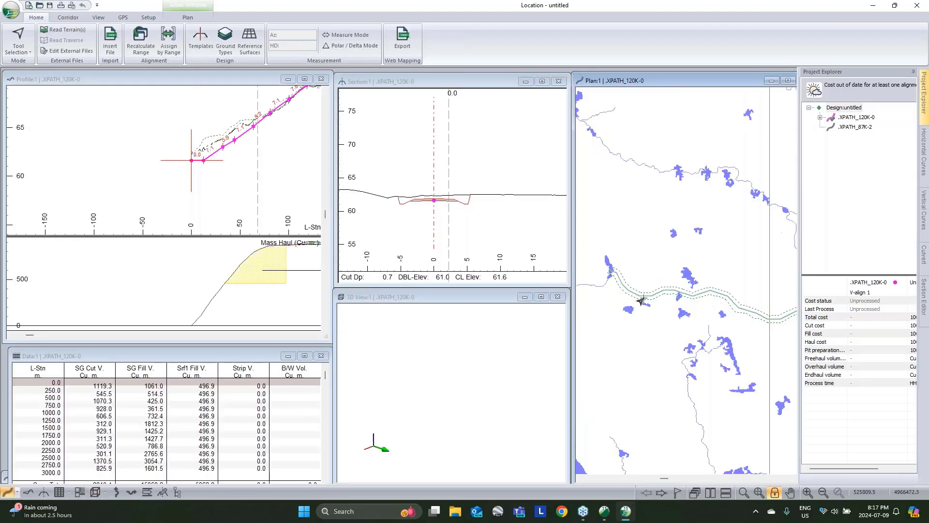
pyautogui.scroll(-2, 632, 319)
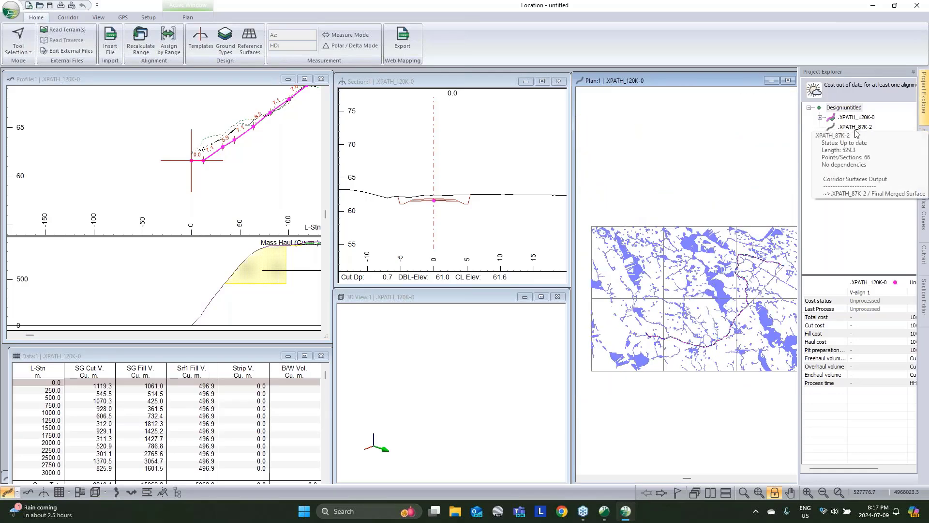
pyautogui.moveTo(857, 132)
pyautogui.doubleClick(855, 128)
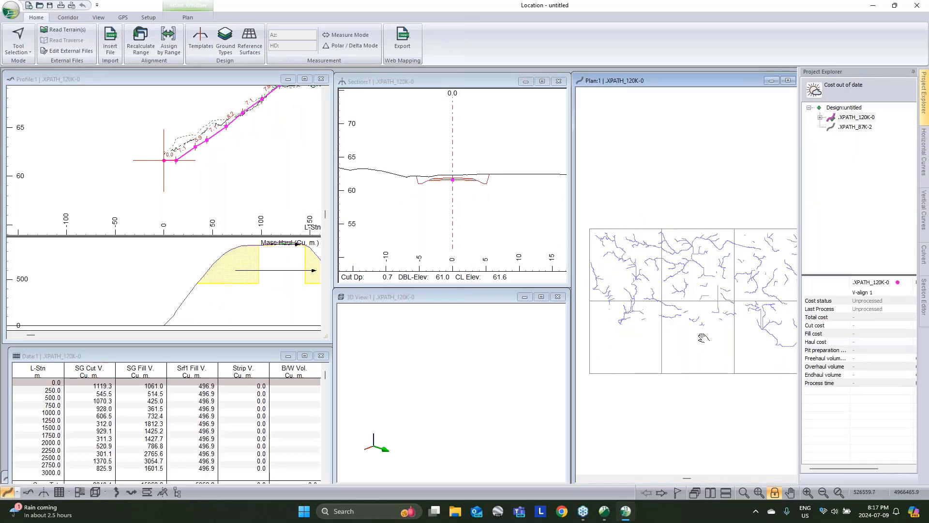
pyautogui.scroll(3, 699, 355)
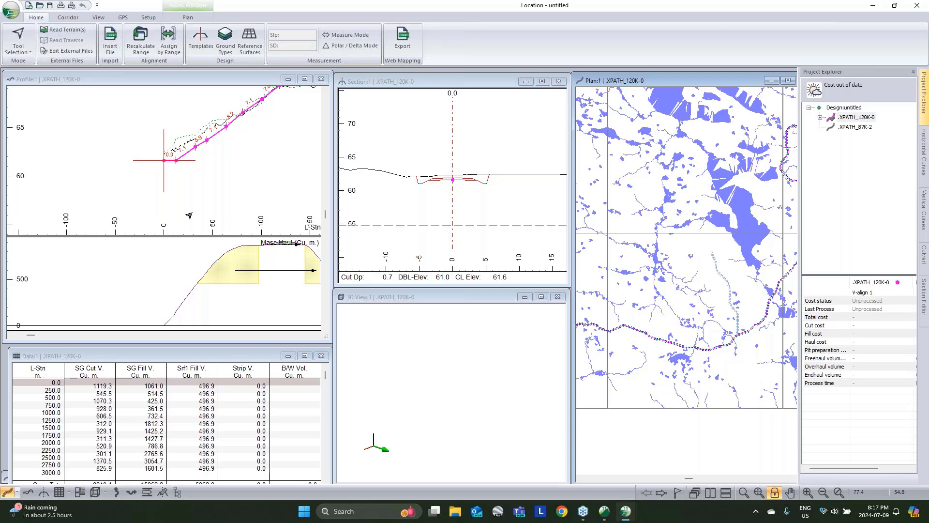
# Step: Raise the first vertical intersection point of .XPATH_120K-0 to a centreline elevation of about 62.2 m in the profile
pyautogui.rightClick(165, 180)
pyautogui.click(203, 195)
pyautogui.moveTo(164, 162); pyautogui.dragTo(164, 154)
# Step: Add image.terx to the plan window's background display files and move it above the topo file in the order
pyautogui.rightClick(709, 267)
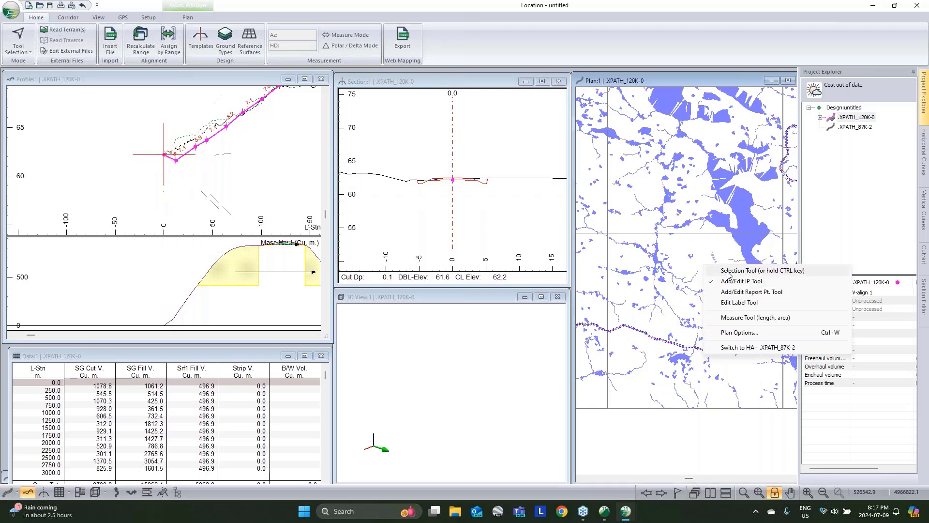
pyautogui.press('Escape')
pyautogui.rightClick(710, 267)
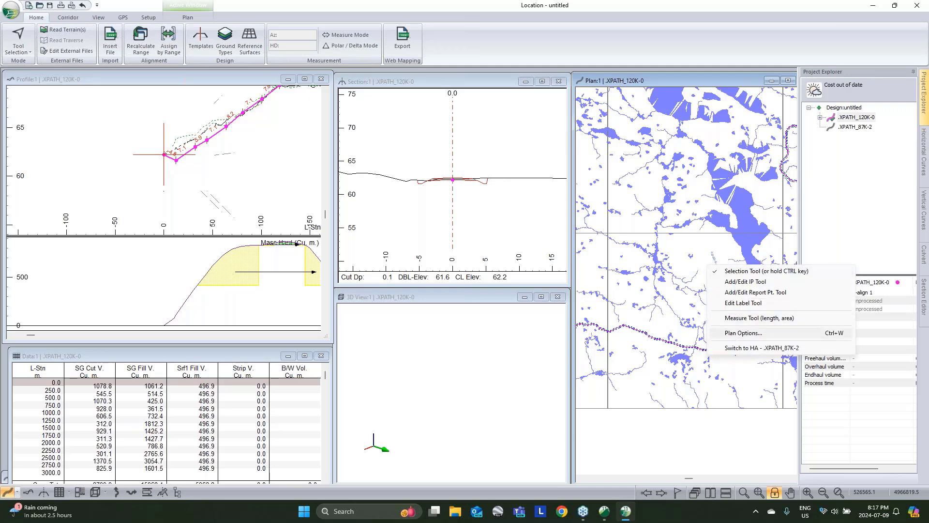
pyautogui.click(740, 333)
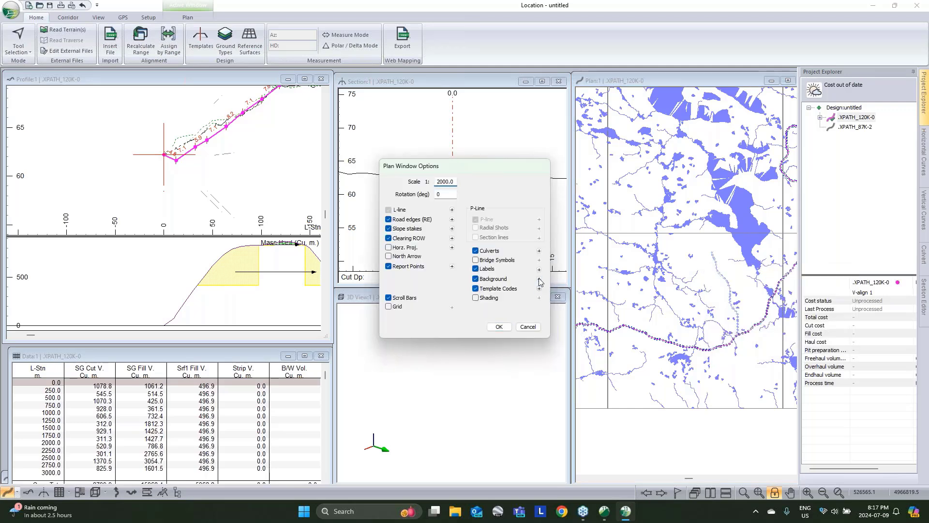
pyautogui.click(539, 279)
pyautogui.click(546, 211)
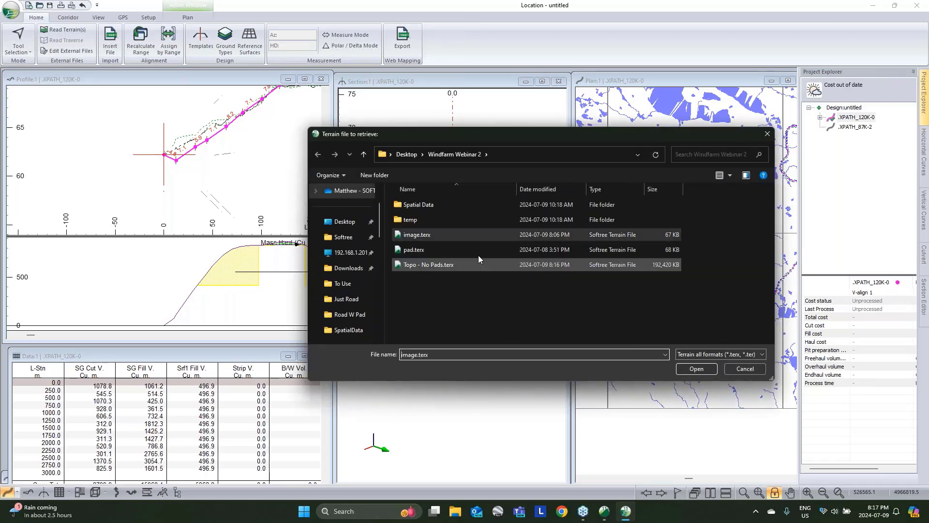
pyautogui.click(697, 369)
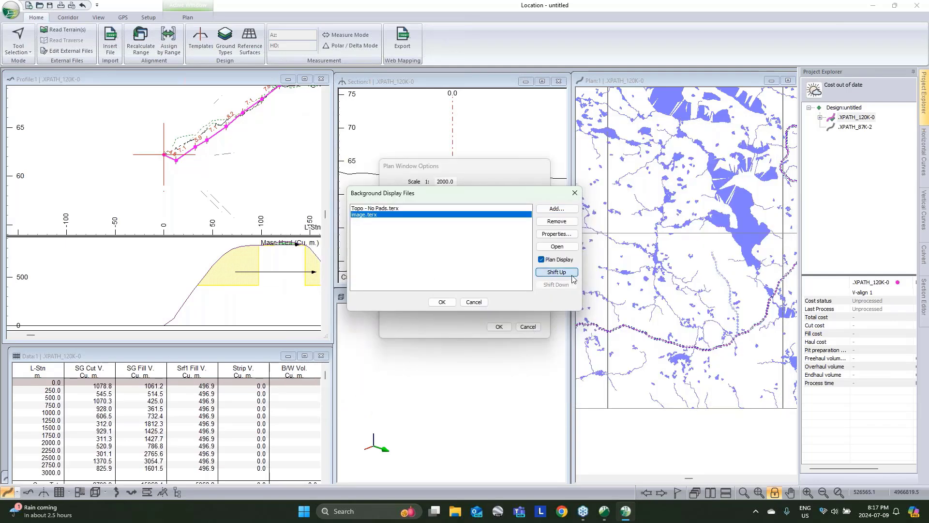
pyautogui.click(557, 272)
pyautogui.click(441, 301)
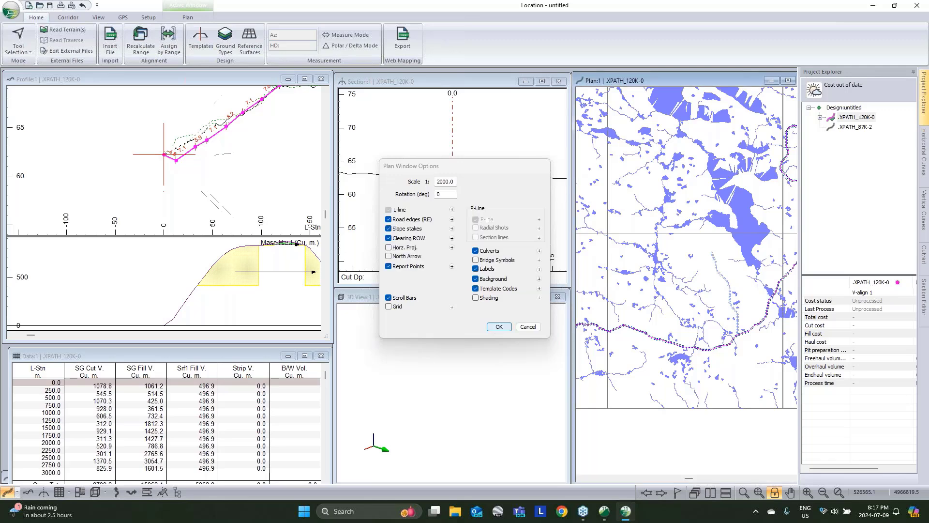
pyautogui.click(499, 327)
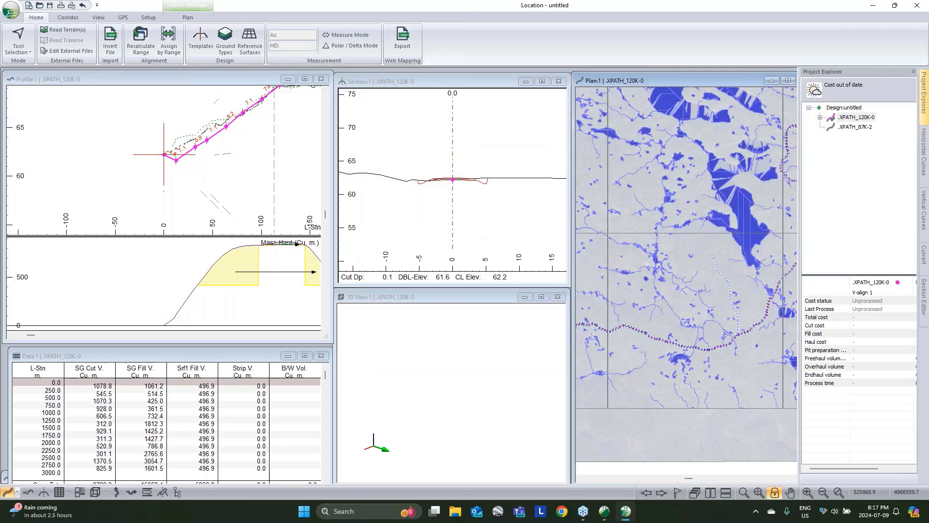
# Step: Fit both alignments in the 3D view, display the terrain surface, and orbit to an oblique view
pyautogui.click(493, 299)
pyautogui.click(759, 492)
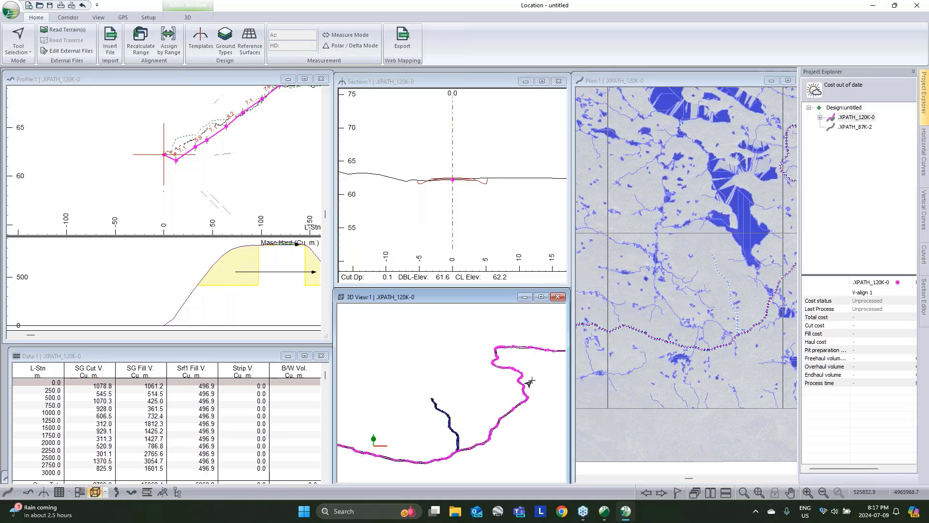
pyautogui.rightClick(532, 380)
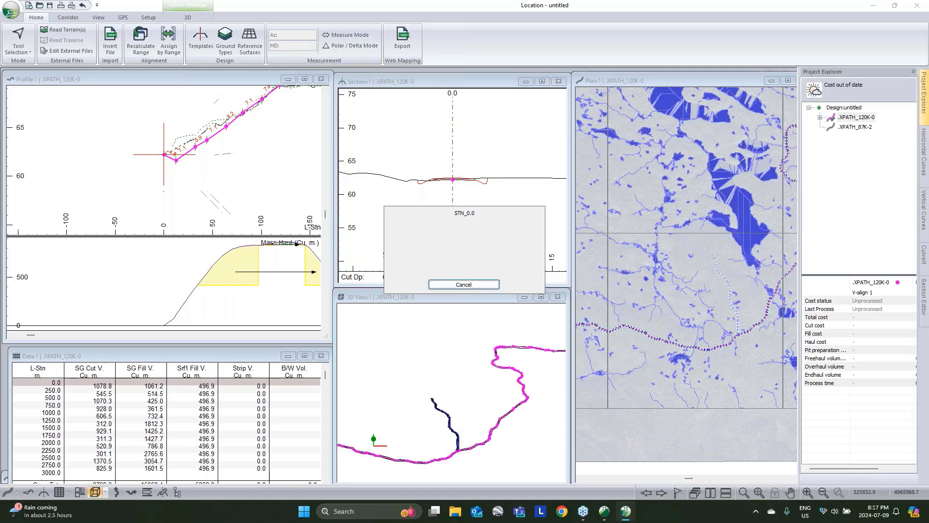
pyautogui.moveTo(479, 377)
pyautogui.mouseDown()
pyautogui.moveTo(514, 395)
pyautogui.moveTo(530, 380)
pyautogui.moveTo(516, 406)
pyautogui.mouseUp()
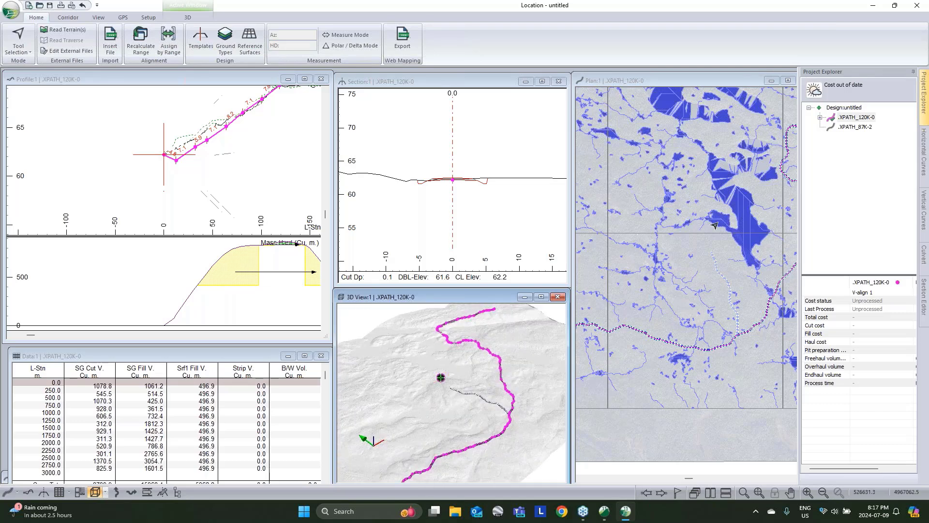
# Step: Open the Template Editor, permanently suppressing the warning about the maximum number of section points
pyautogui.moveTo(715, 225)
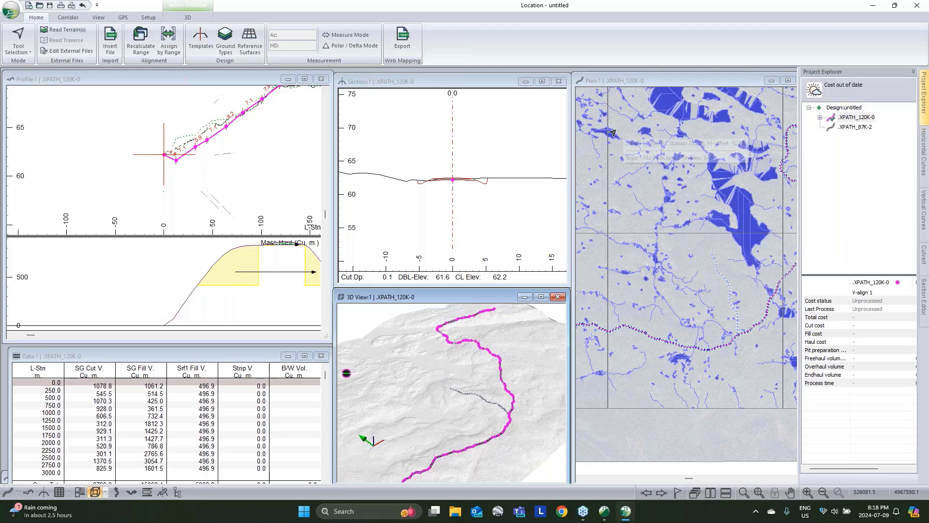
pyautogui.click(152, 46)
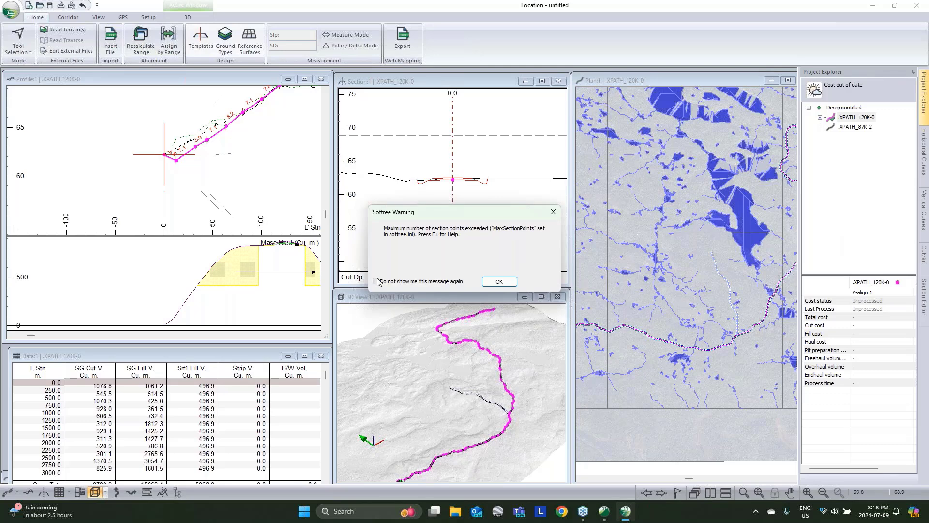
pyautogui.click(377, 280)
pyautogui.click(498, 281)
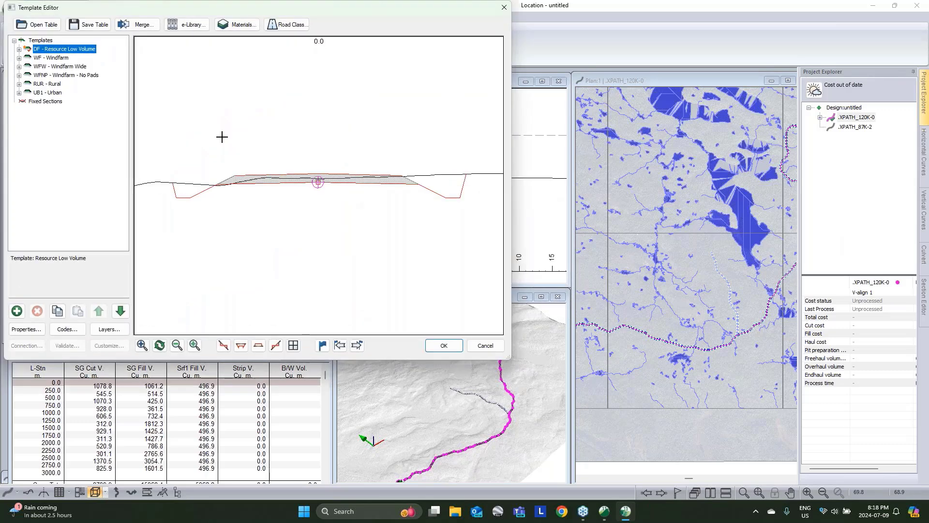
# Step: Try default widths of 4.5 m and 5 m for the Resource I-left component of the Resource Low Volume template, discarding the changes
pyautogui.click(19, 49)
pyautogui.doubleClick(57, 58)
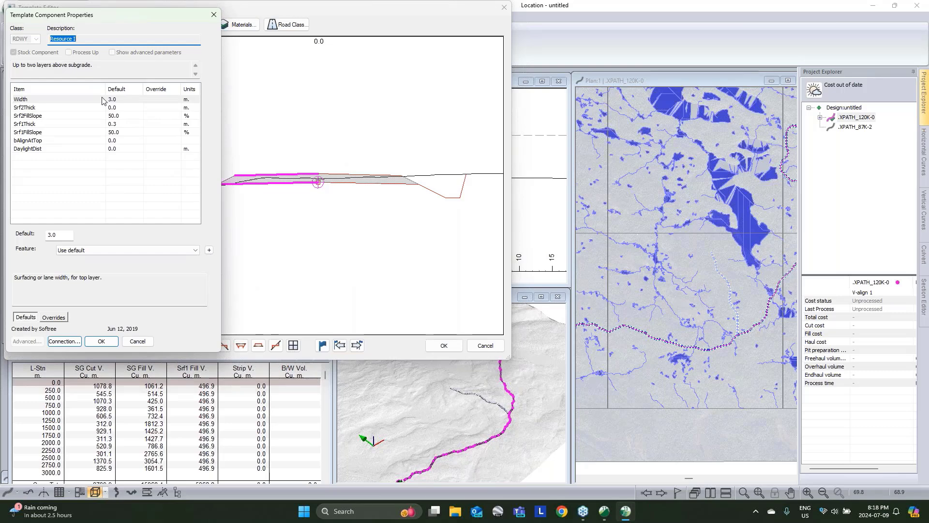
pyautogui.click(59, 234)
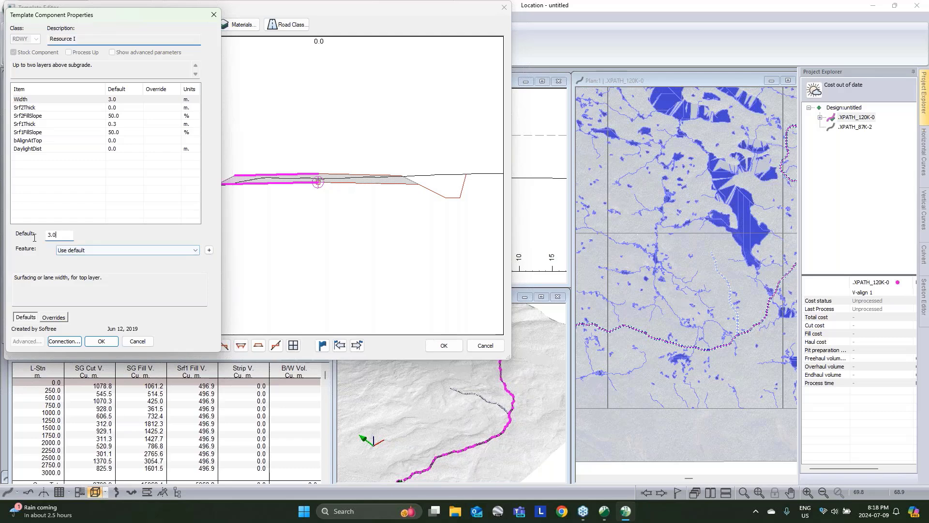
pyautogui.write('4.5')
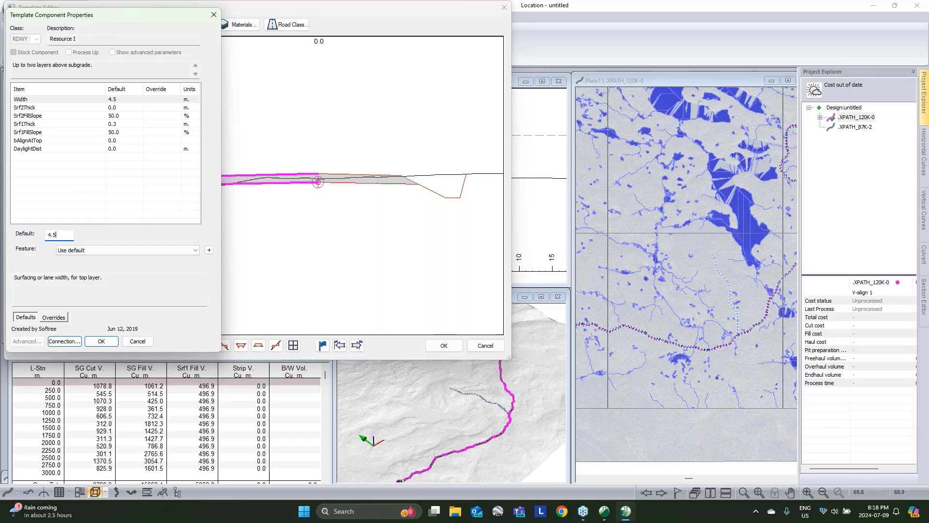
pyautogui.moveTo(150, 21); pyautogui.dragTo(621, 73)
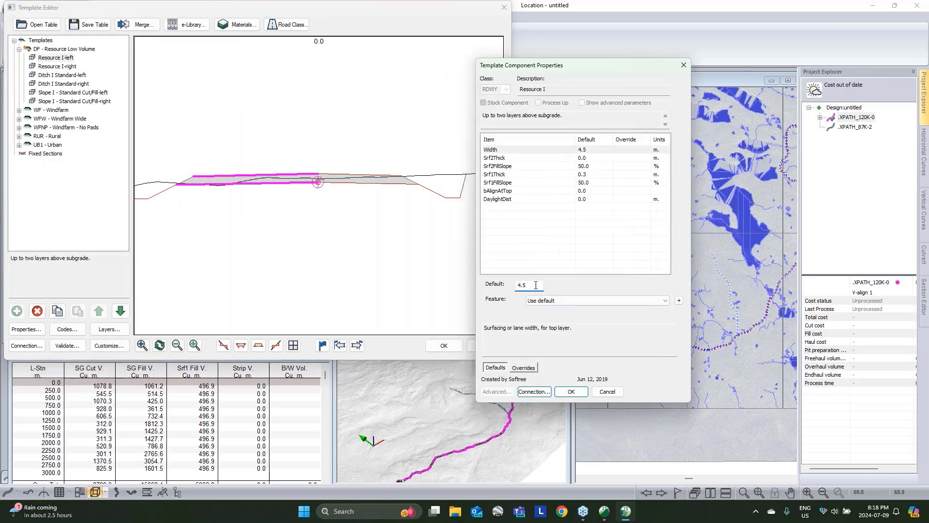
pyautogui.write('5')
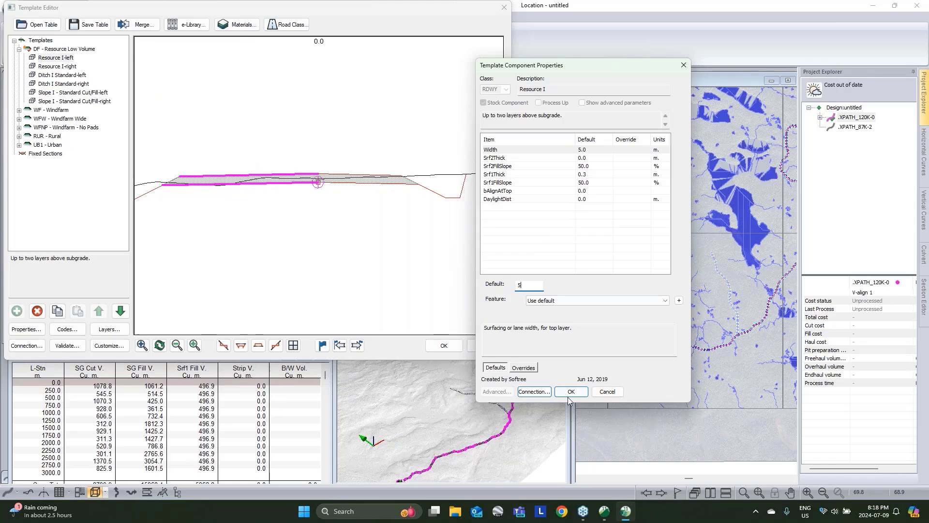
pyautogui.click(607, 392)
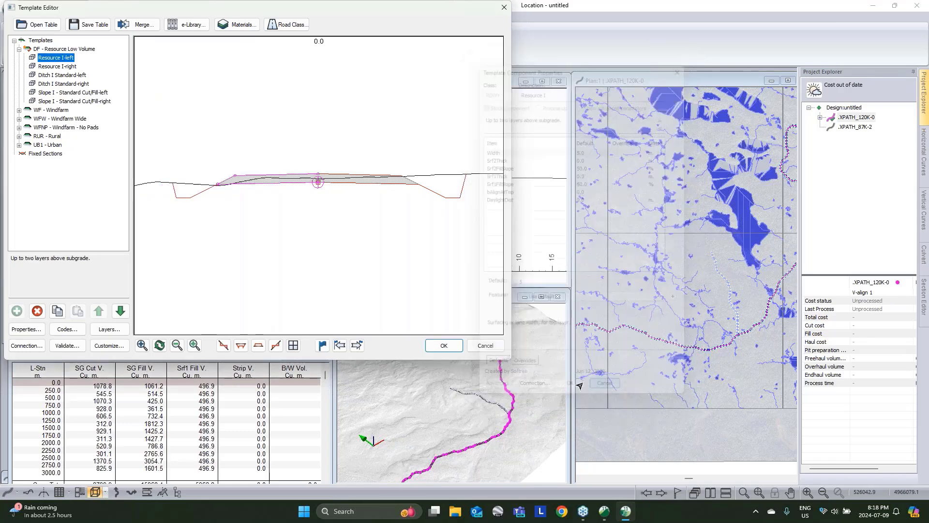
# Step: Close the Template Editor without saving and inspect the course of the XPATH_120K-0 alignment in the plan window
pyautogui.click(487, 347)
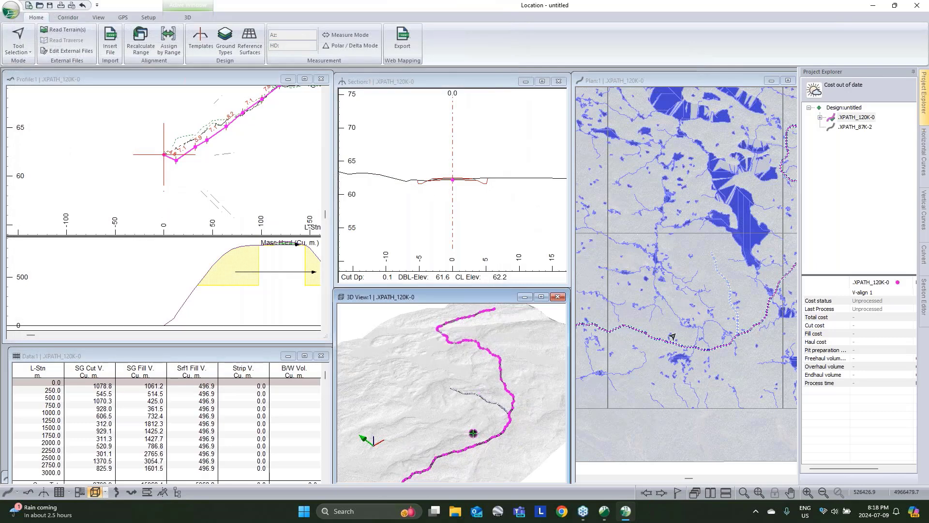
pyautogui.scroll(4, 672, 336)
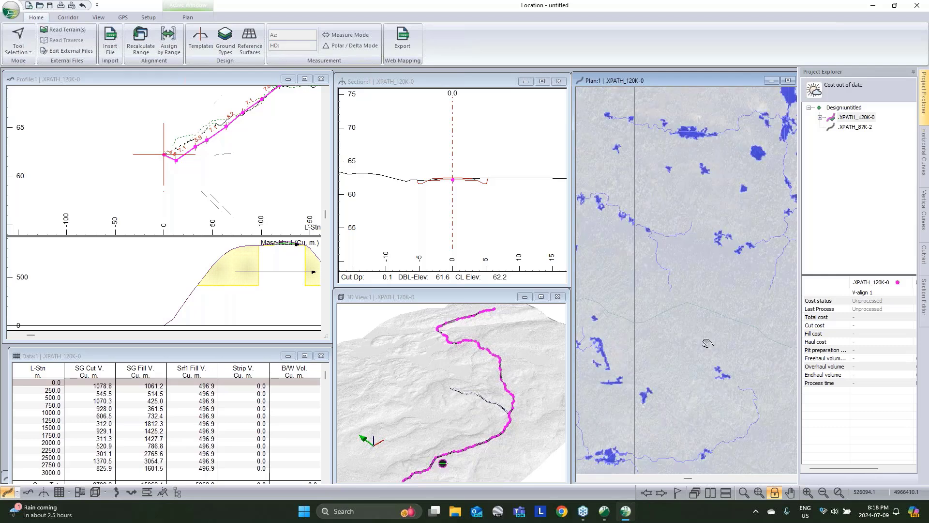
pyautogui.scroll(-3, 706, 343)
pyautogui.scroll(3, 637, 327)
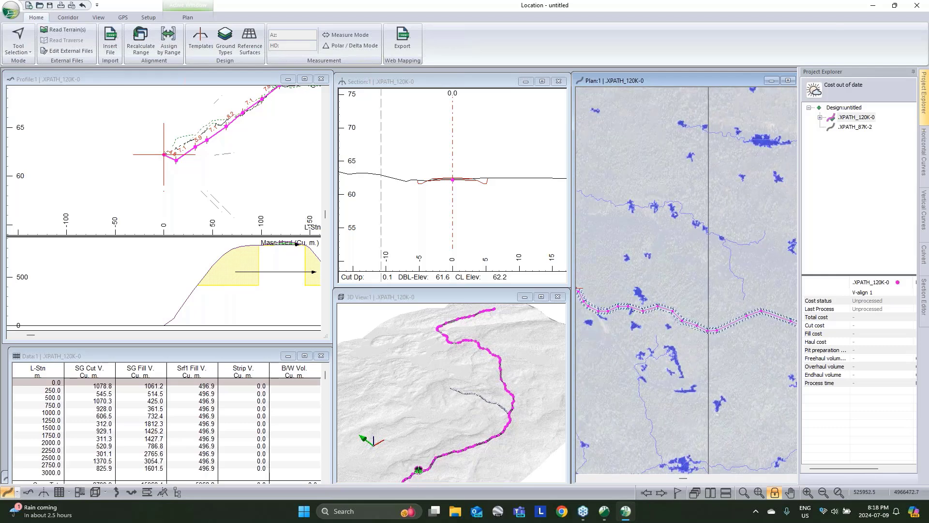
pyautogui.scroll(2, 681, 318)
pyautogui.scroll(-2, 681, 318)
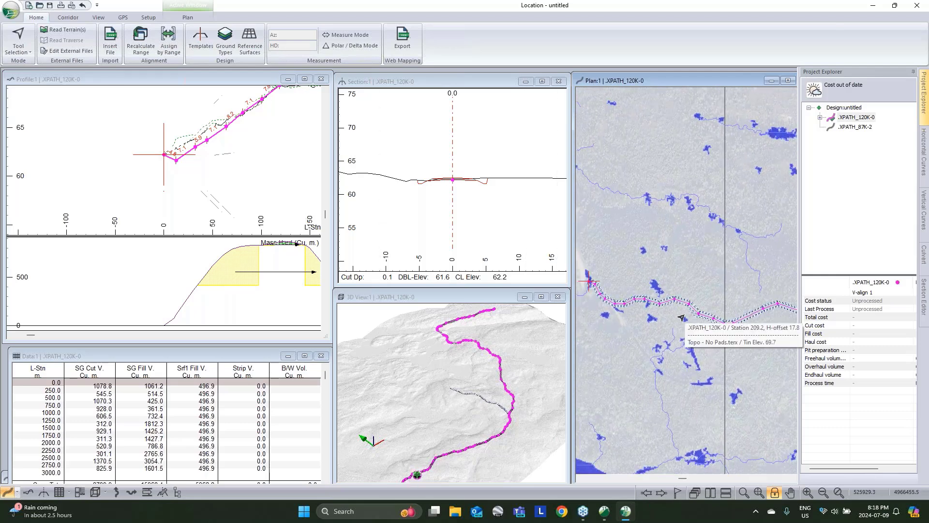
pyautogui.scroll(2, 649, 284)
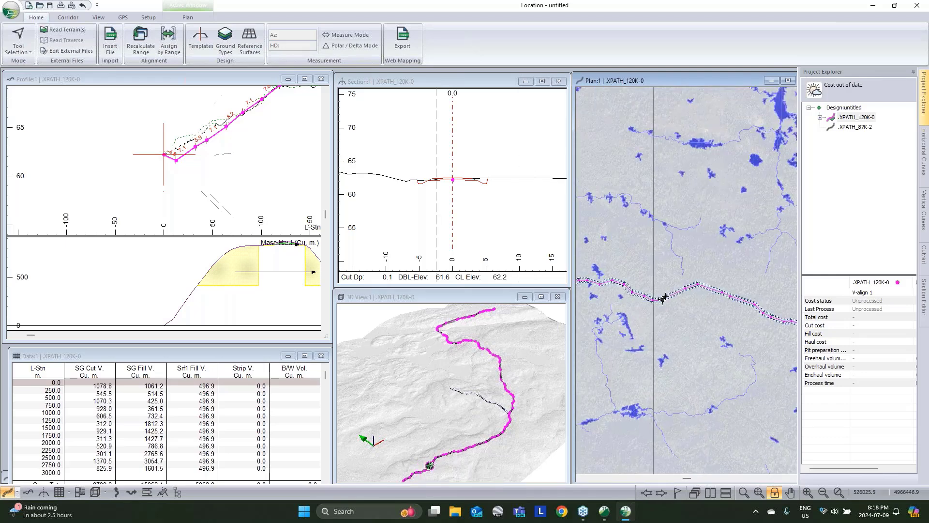
pyautogui.moveTo(652, 305)
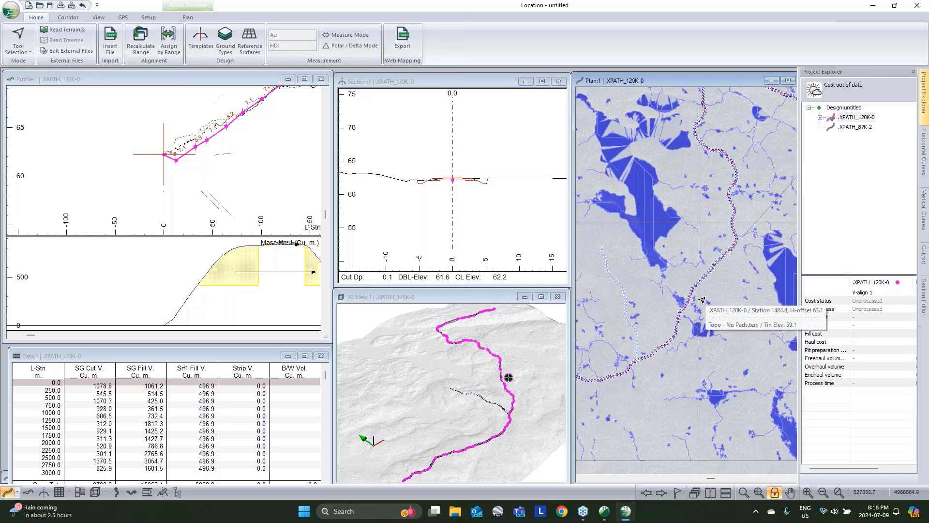
pyautogui.moveTo(702, 300); pyautogui.dragTo(681, 316, button='middle')
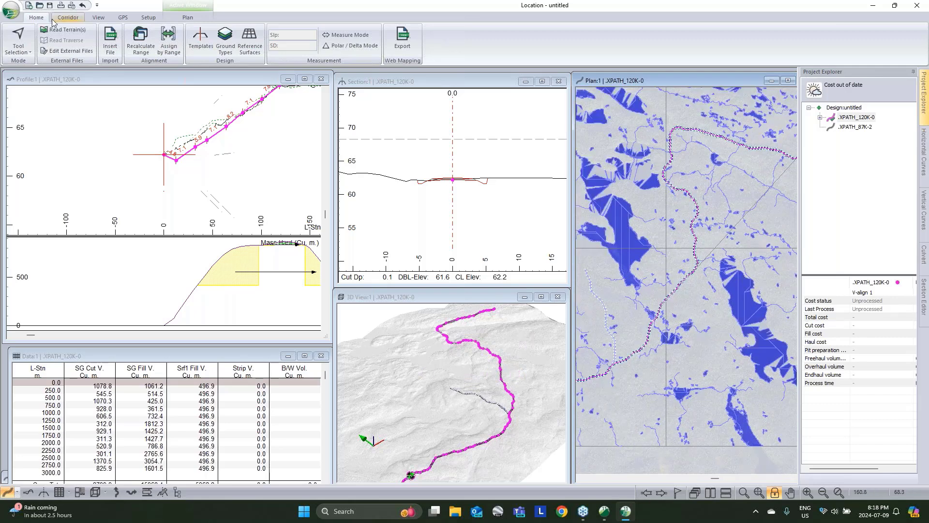
# Step: Run the horizontal Polyline to Alignment conversion on XPATH_120K-0 with a minimum radius of 50 m and a maximum offset distance of 6 m
pyautogui.click(68, 17)
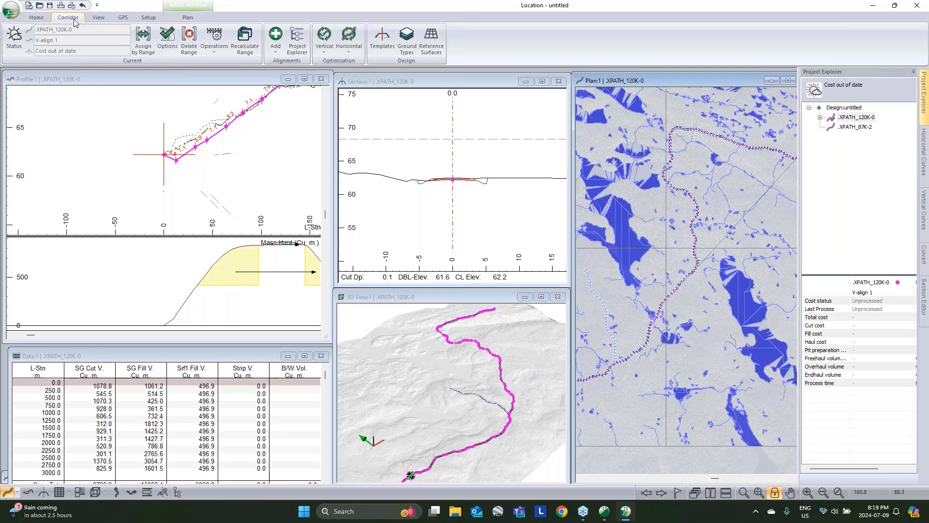
pyautogui.click(215, 48)
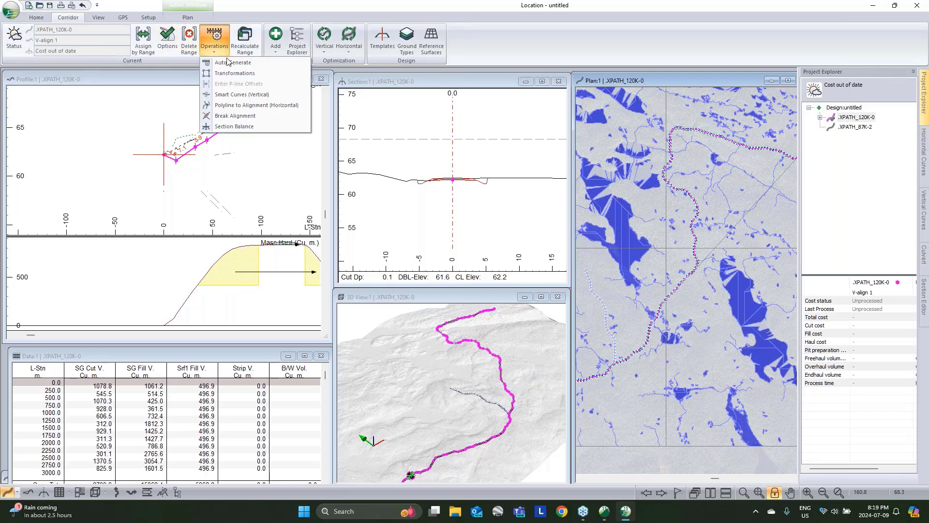
pyautogui.click(258, 106)
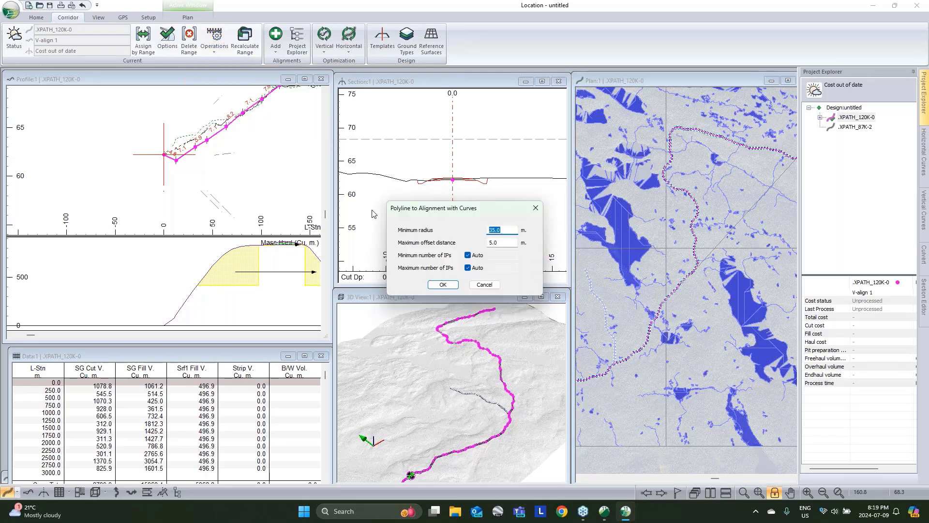
pyautogui.write('50')
pyautogui.press('Tab')
pyautogui.write('6')
pyautogui.click(442, 285)
pyautogui.click(472, 275)
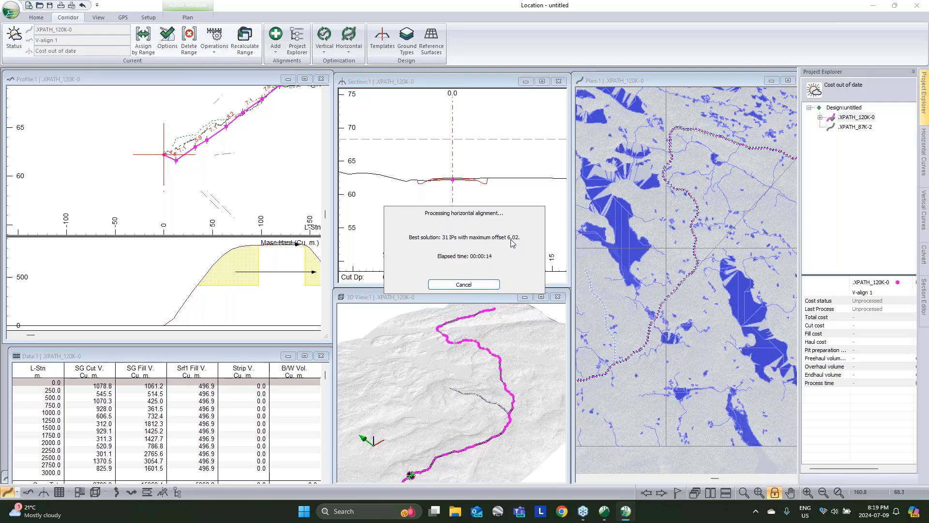
# Step: Stop the conversion early, accept the best solution found so far, and review the horizontal curves along the alignment in plan
pyautogui.click(487, 286)
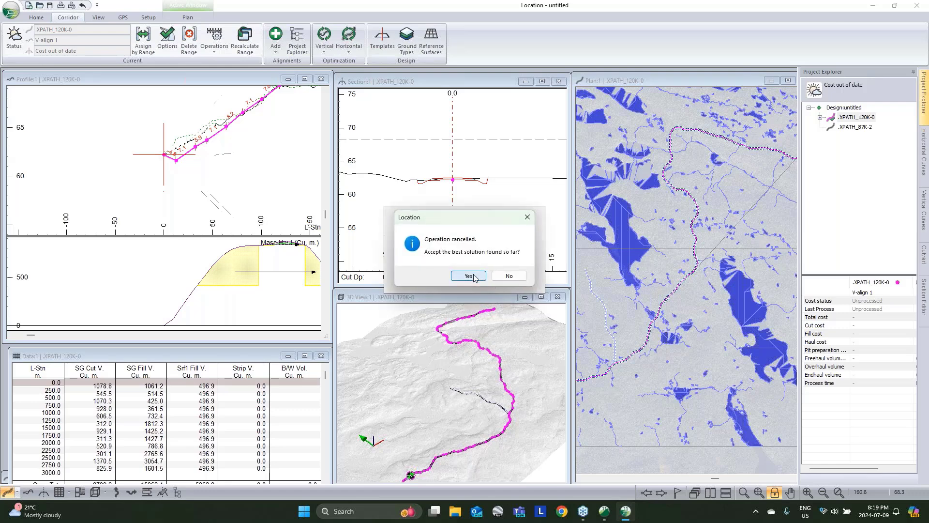
pyautogui.click(474, 275)
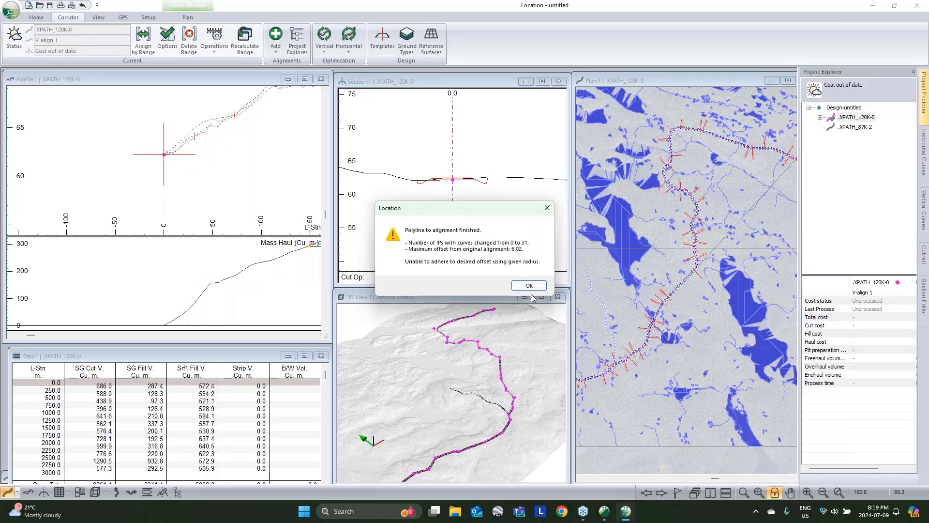
pyautogui.click(529, 285)
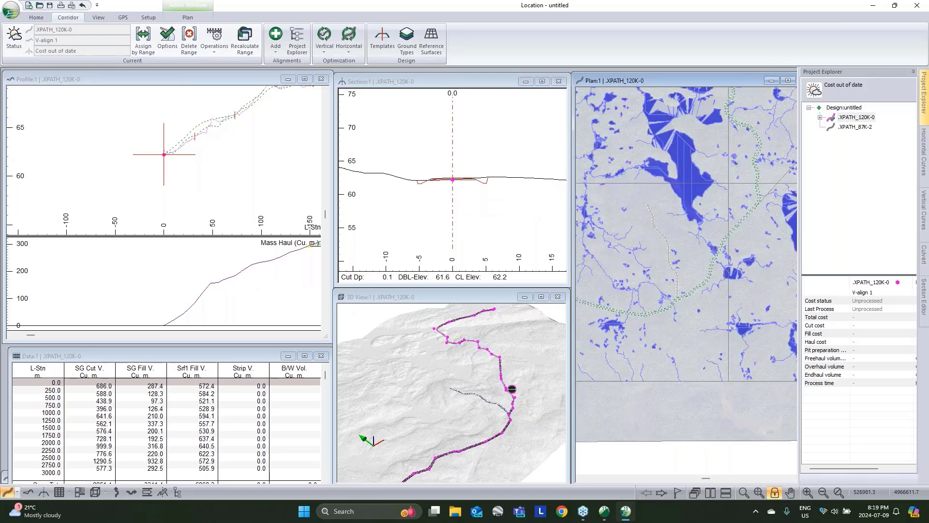
pyautogui.moveTo(678, 314); pyautogui.dragTo(794, 299, button='middle')
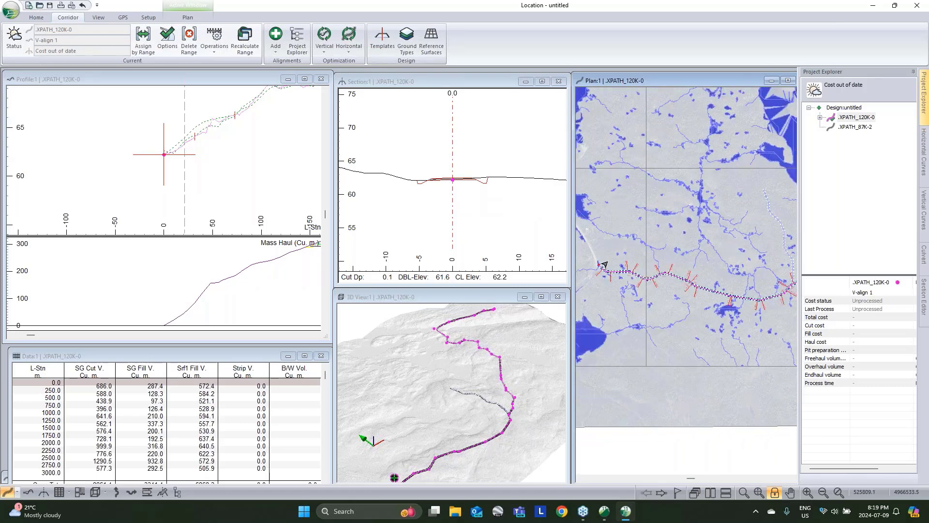
pyautogui.scroll(3, 697, 292)
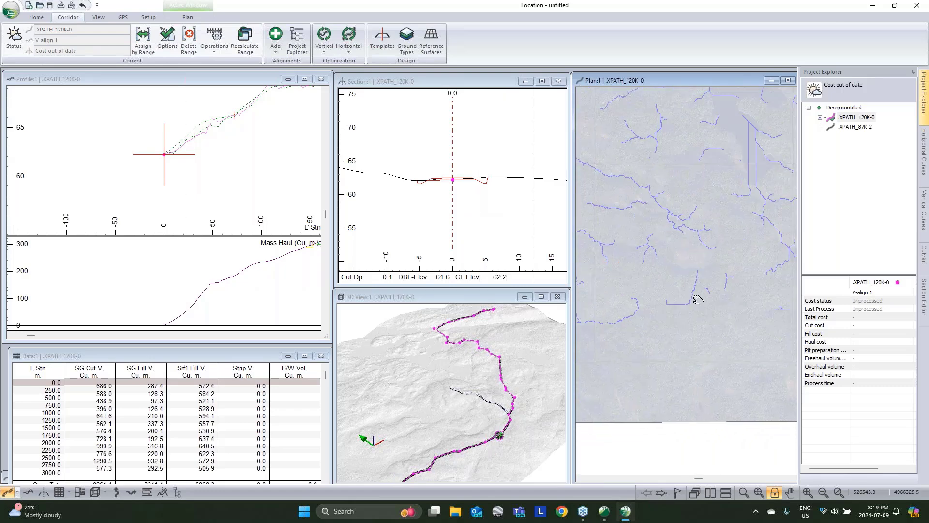
pyautogui.scroll(-5, 698, 299)
pyautogui.scroll(2, 714, 235)
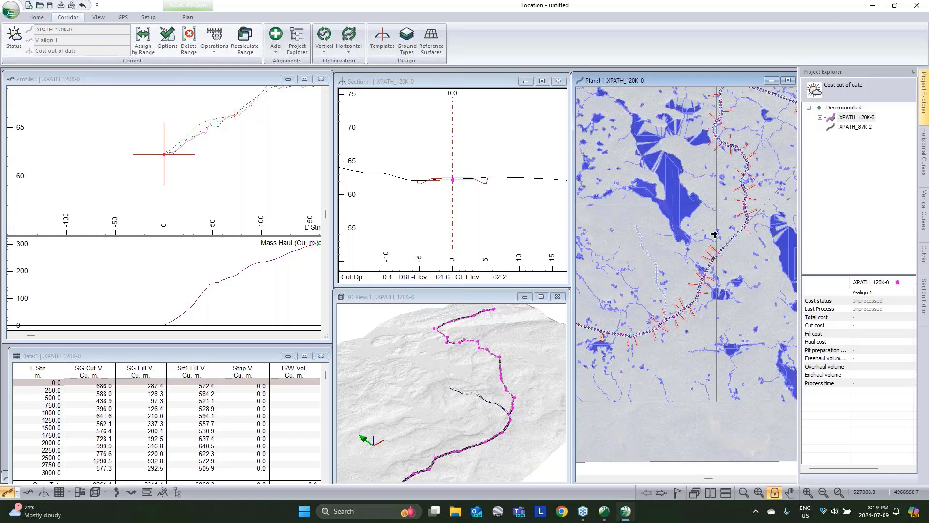
pyautogui.moveTo(714, 235); pyautogui.dragTo(679, 288, button='middle')
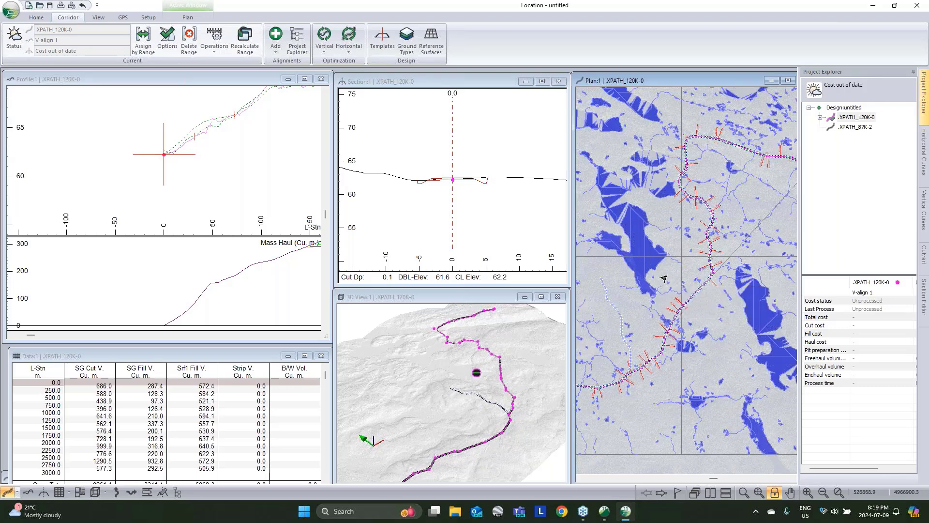
pyautogui.moveTo(674, 293); pyautogui.dragTo(769, 250, button='middle')
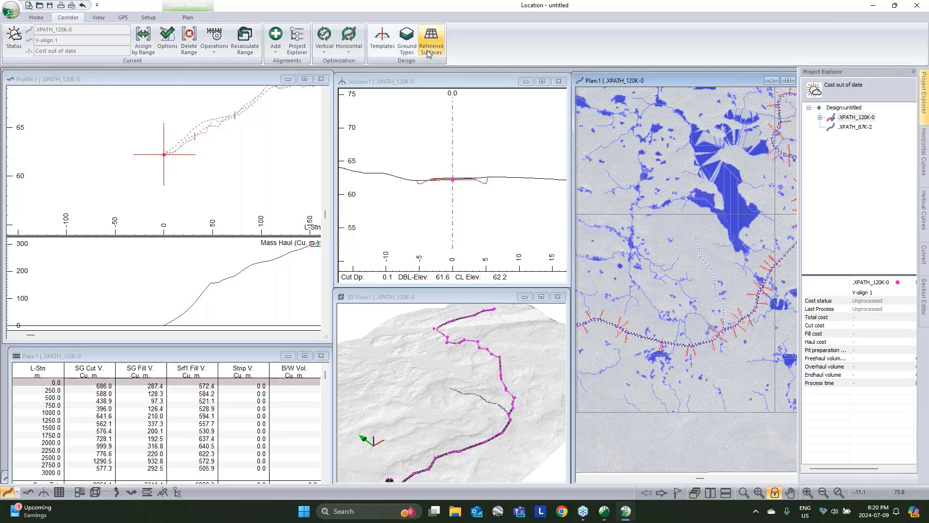
# Step: View the ground layer assignment for the Sub Horizons range and the Overburden ground type's costs and quality, leaving without changes
pyautogui.click(406, 41)
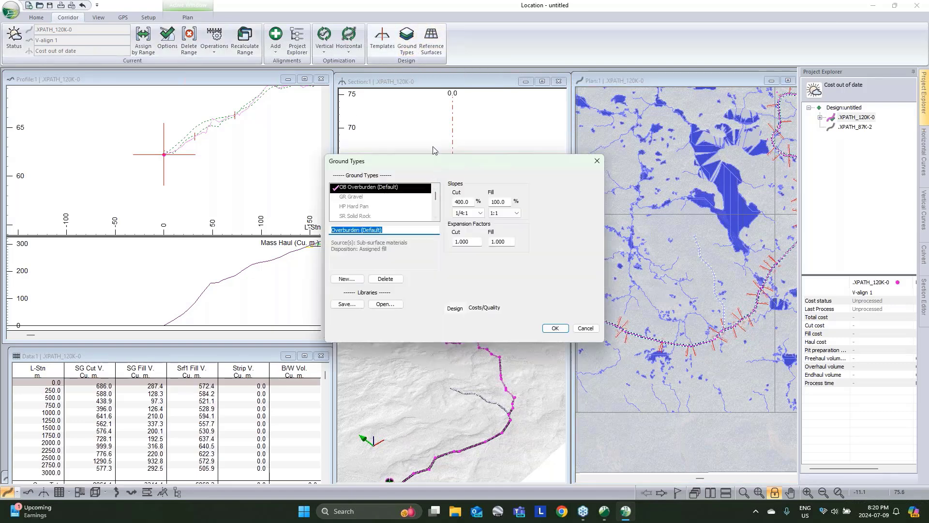
pyautogui.click(585, 328)
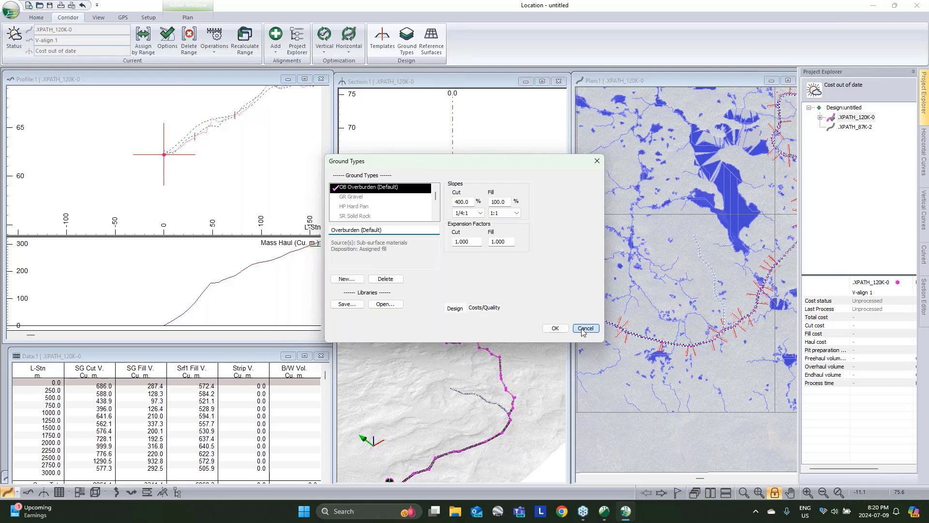
pyautogui.click(143, 43)
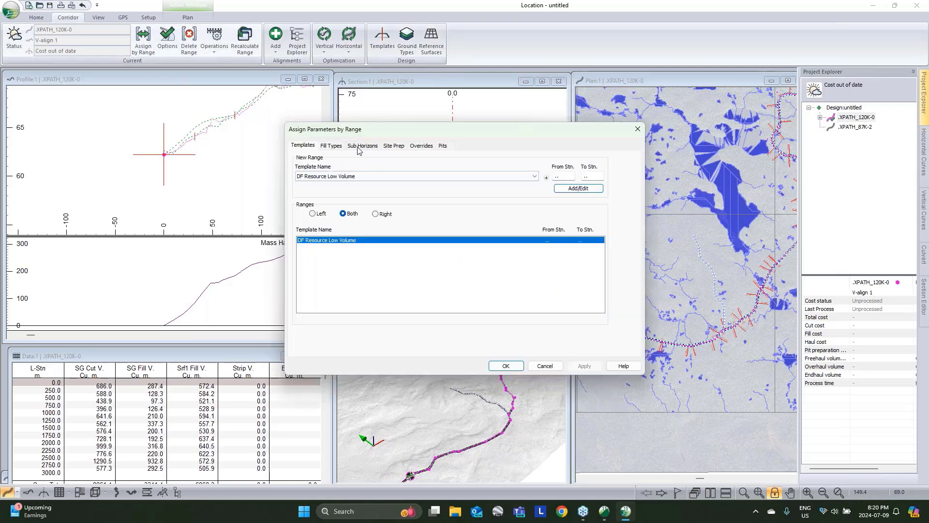
pyautogui.click(361, 146)
pyautogui.doubleClick(300, 175)
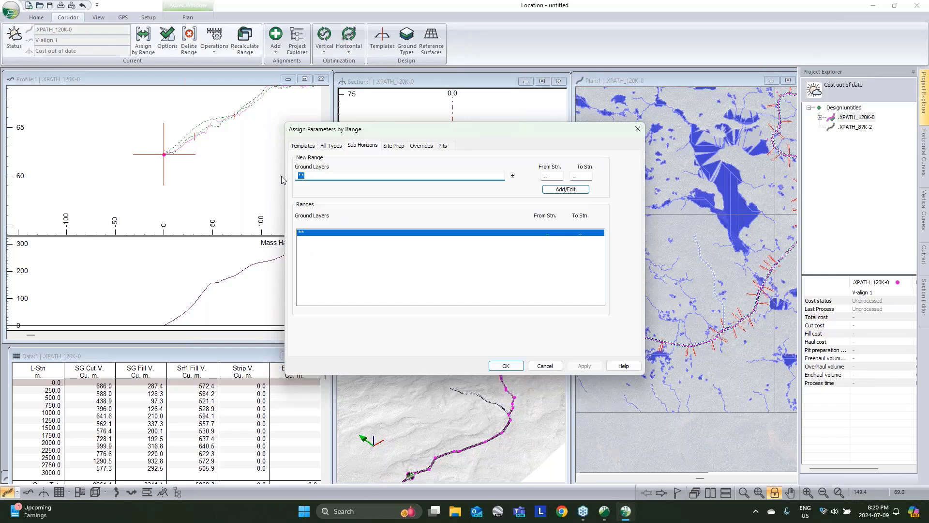
pyautogui.click(513, 175)
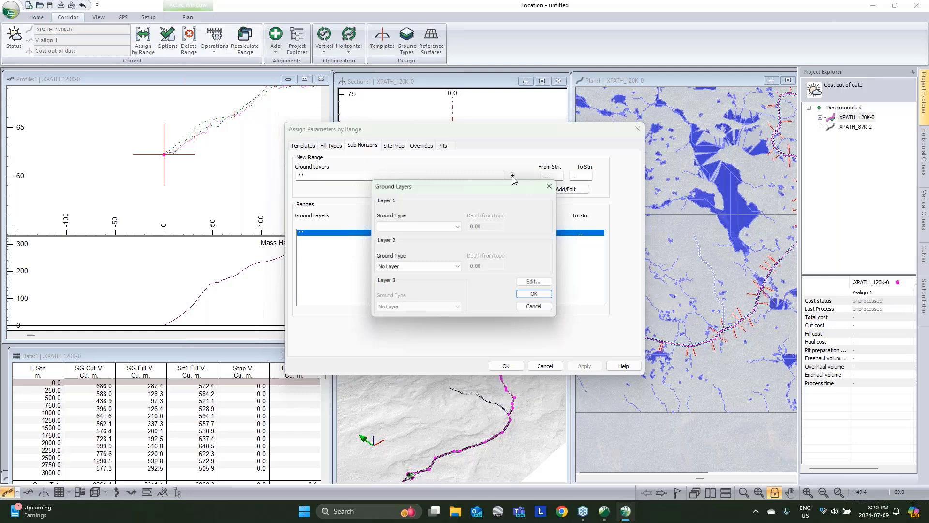
pyautogui.click(532, 282)
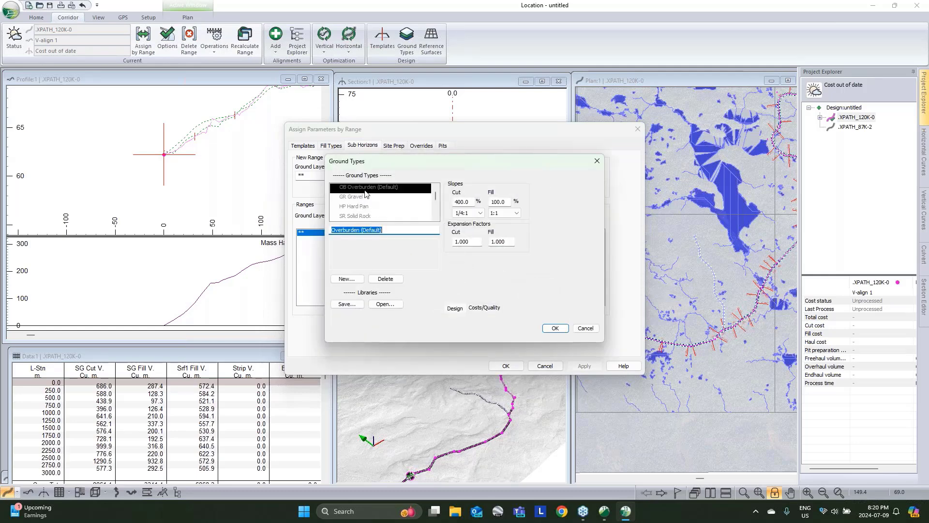
pyautogui.click(484, 308)
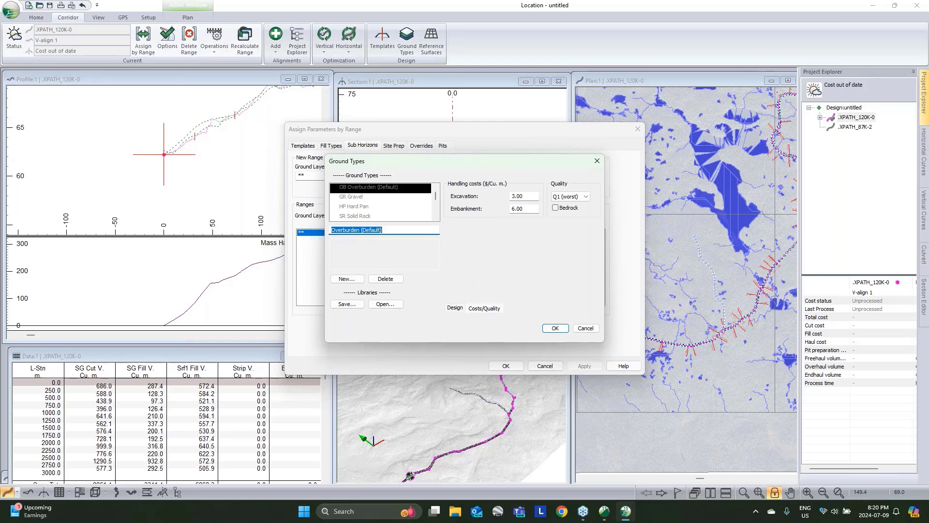
pyautogui.click(585, 328)
pyautogui.click(534, 309)
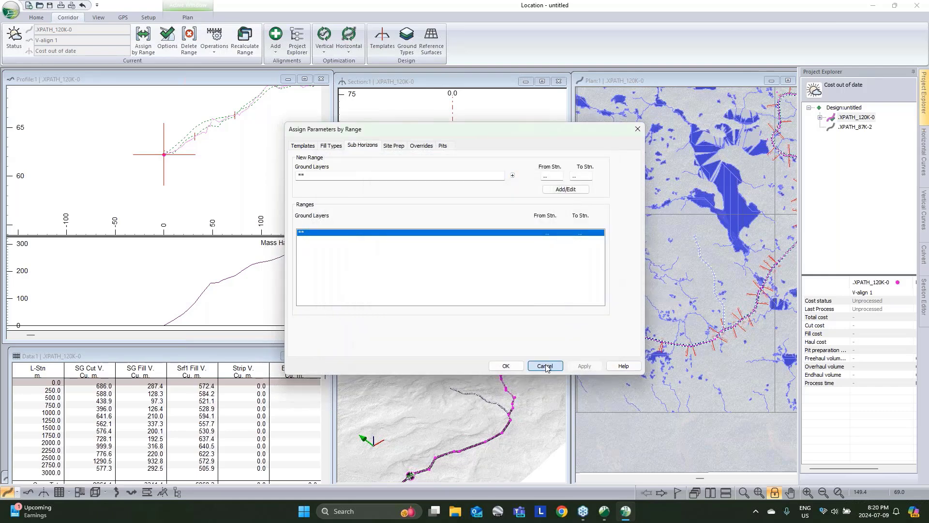
pyautogui.click(544, 366)
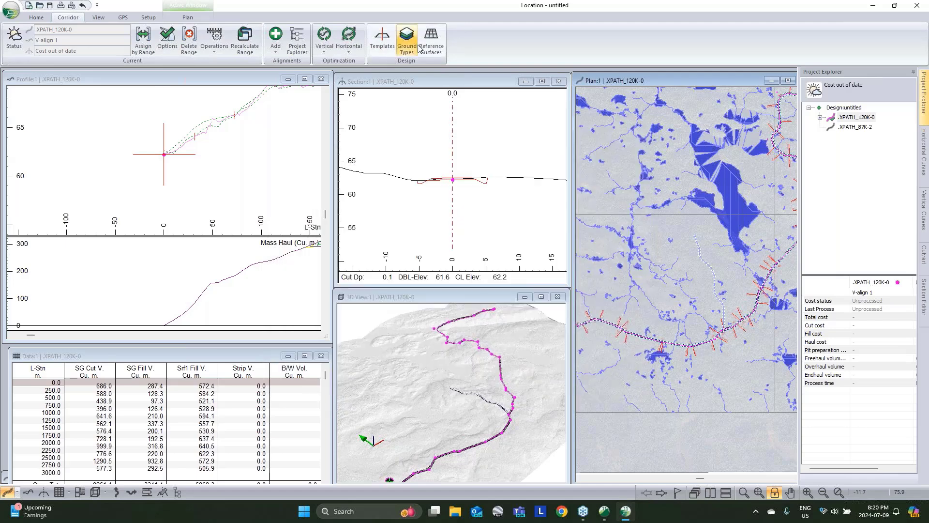
# Step: Review the Overburden handling costs, the haul cost settings and the Solid Rock costs in Ground Types, closing without changes
pyautogui.click(407, 41)
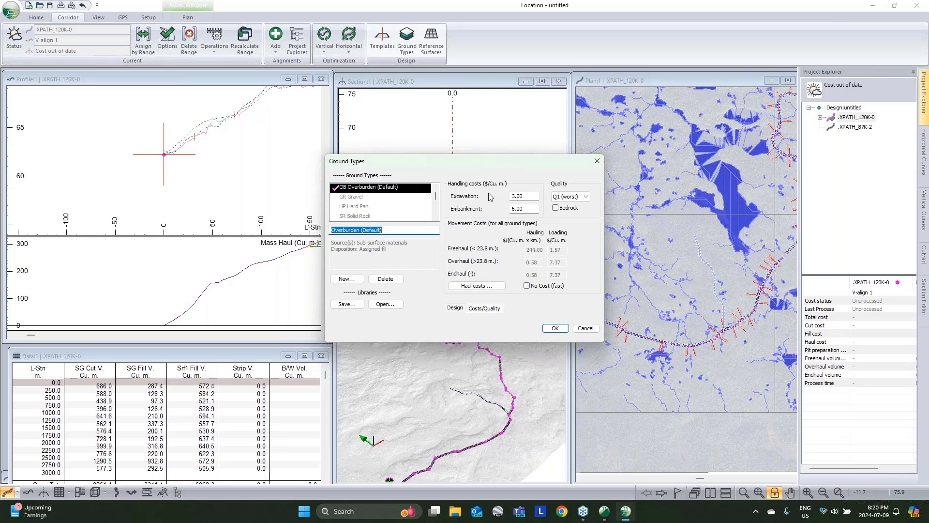
pyautogui.press('Tab')
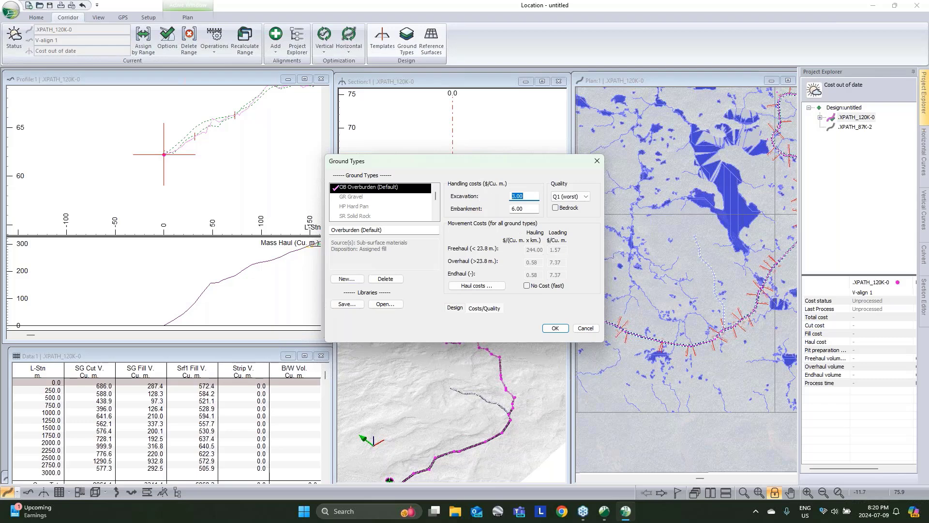
pyautogui.press('Tab')
pyautogui.click(482, 286)
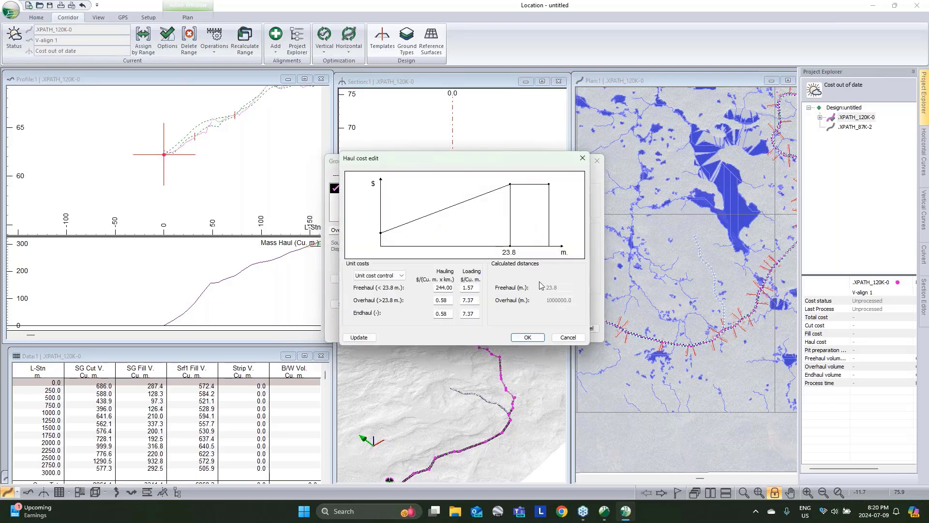
pyautogui.click(567, 338)
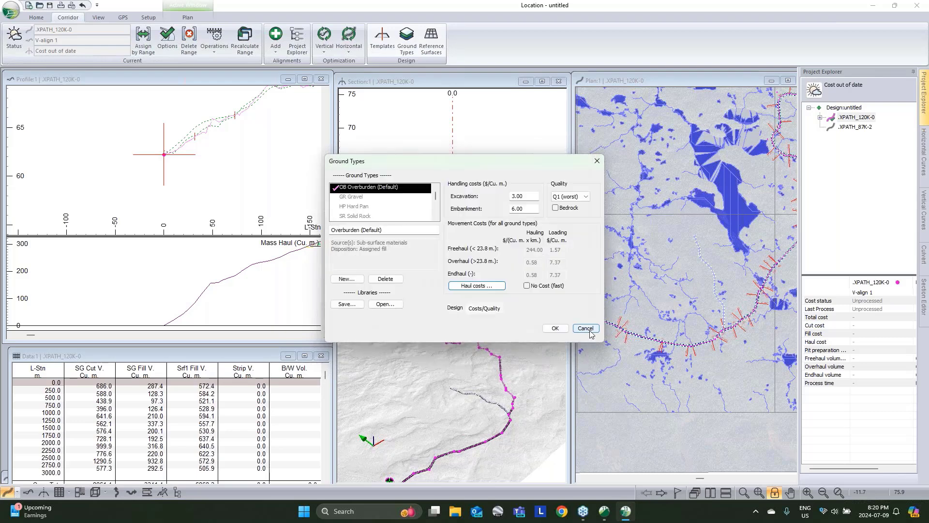
pyautogui.click(390, 218)
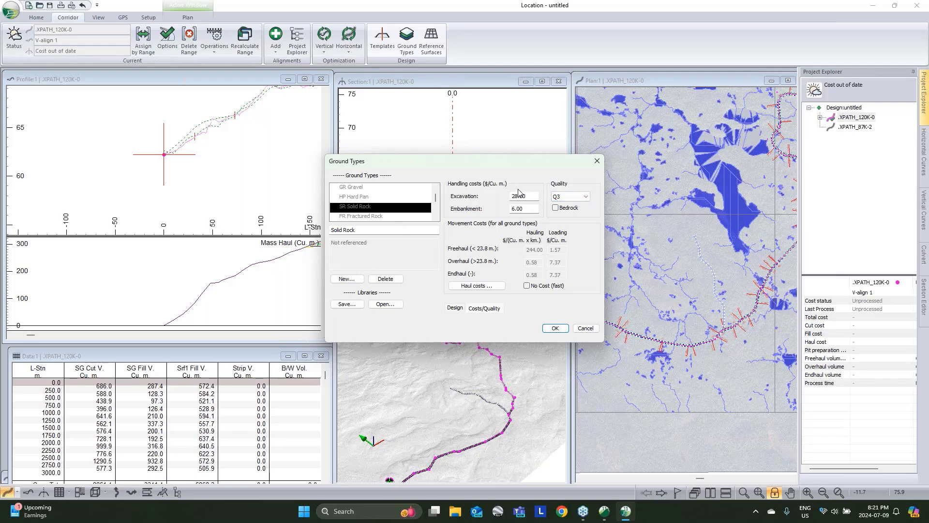
pyautogui.click(586, 328)
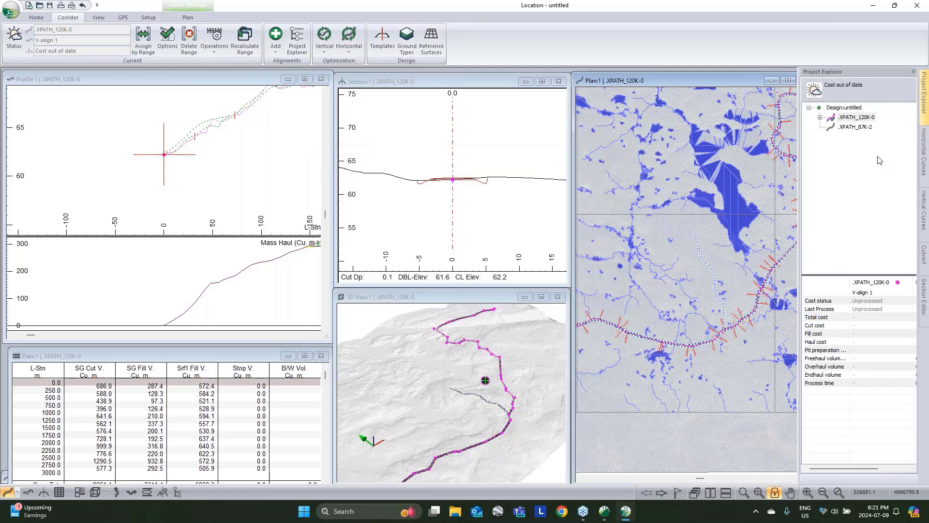
# Step: In the vertical options of V-align 1 under XPATH_120K-0, sample sections at a spacing of 10 instead of all sections
pyautogui.doubleClick(825, 118)
pyautogui.rightClick(857, 129)
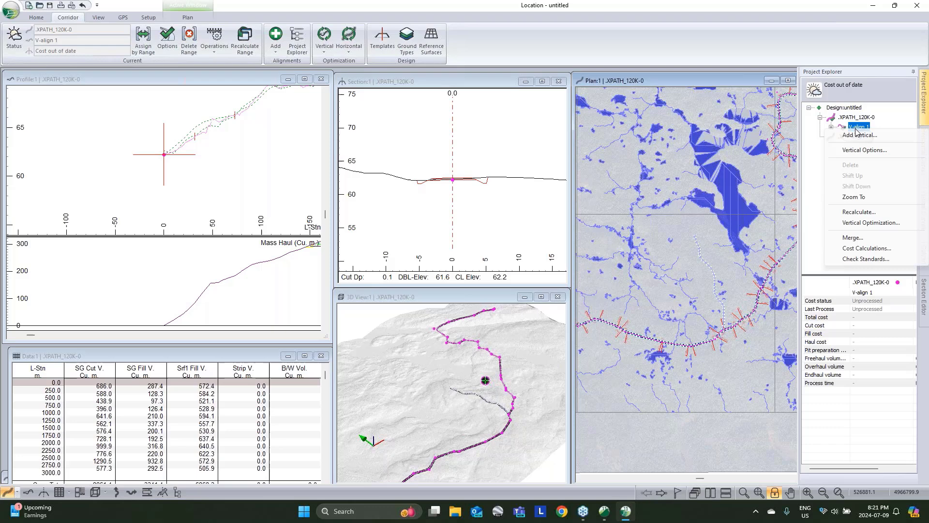
pyautogui.click(870, 150)
pyautogui.click(407, 205)
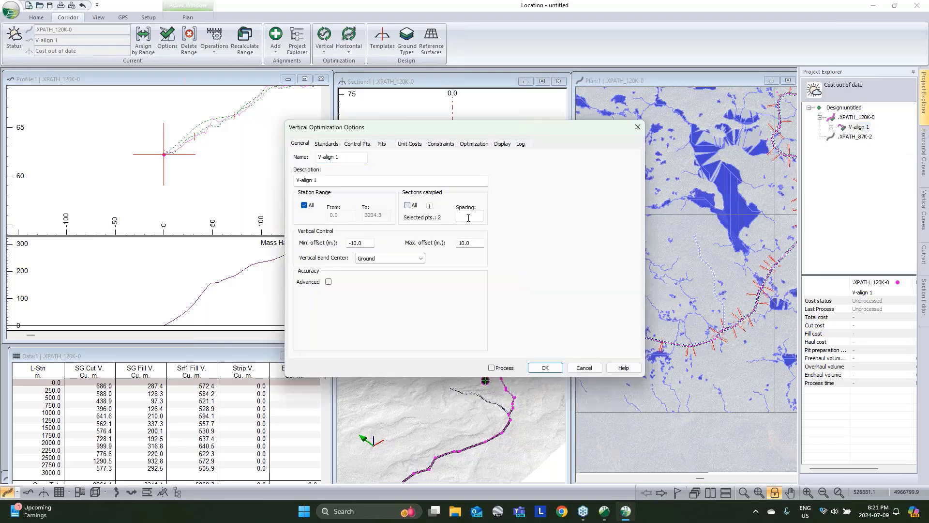
pyautogui.click(467, 218)
pyautogui.write('10')
# Step: Limit the vertical grade of XPATH_120K-0 to a minimum of -8% and a maximum of 8%, applied to the whole range
pyautogui.click(326, 144)
pyautogui.doubleClick(327, 253)
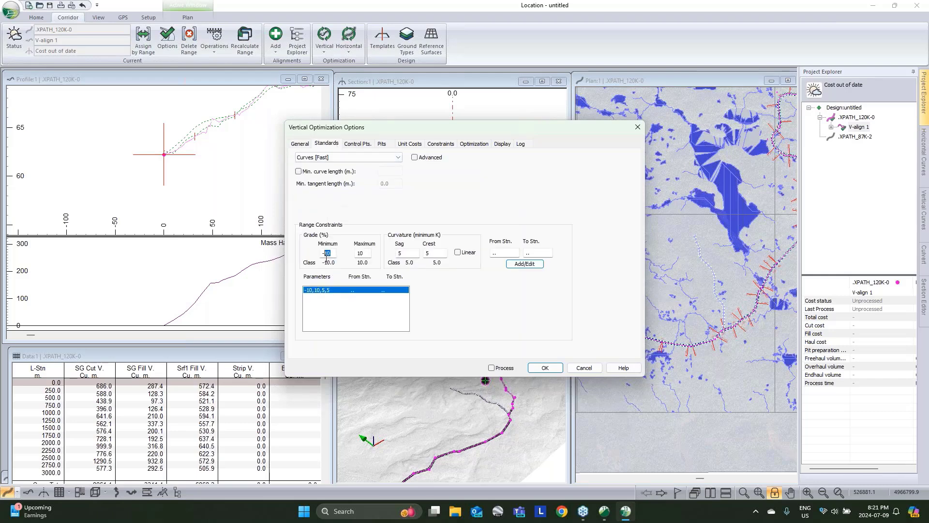
pyautogui.write('8')
pyautogui.doubleClick(360, 253)
pyautogui.write('8')
pyautogui.click(526, 265)
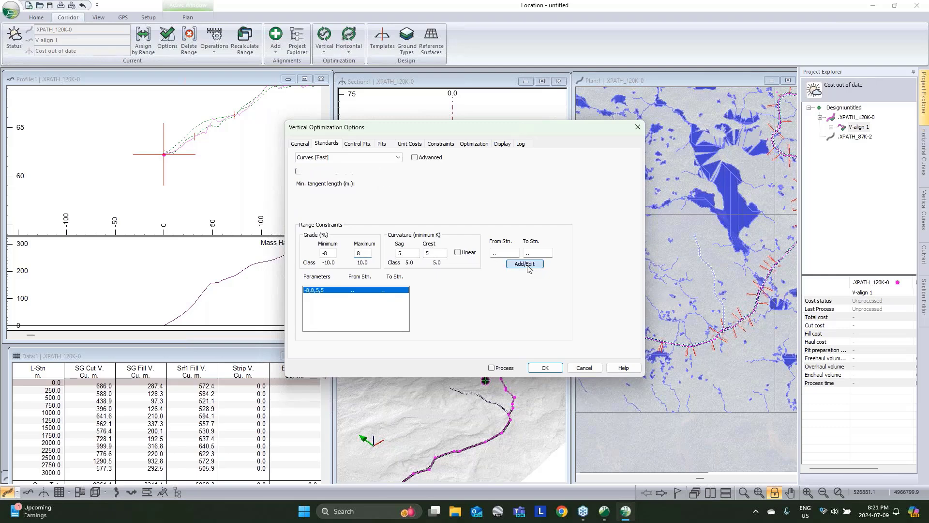
# Step: Add a vertical control point at the start of the XPATH_120K-0 alignment
pyautogui.click(354, 146)
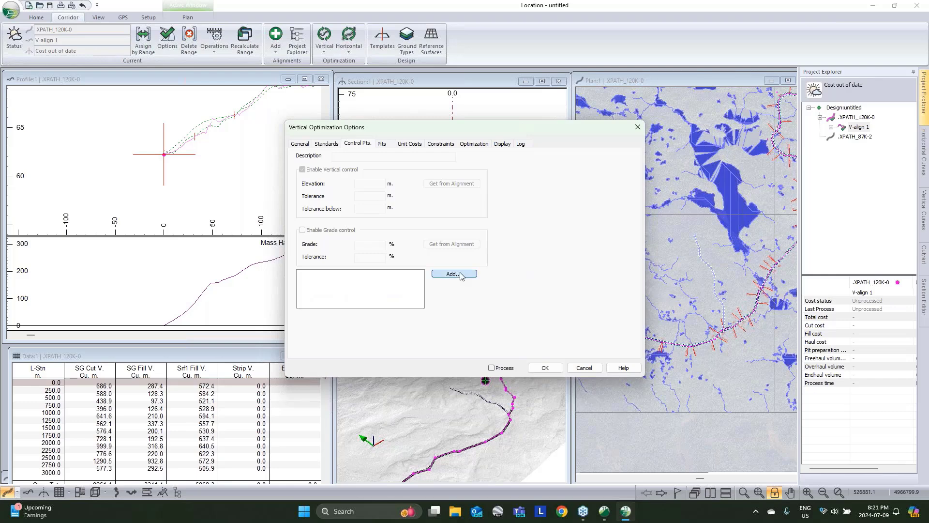
pyautogui.click(453, 274)
pyautogui.click(435, 250)
pyautogui.click(467, 272)
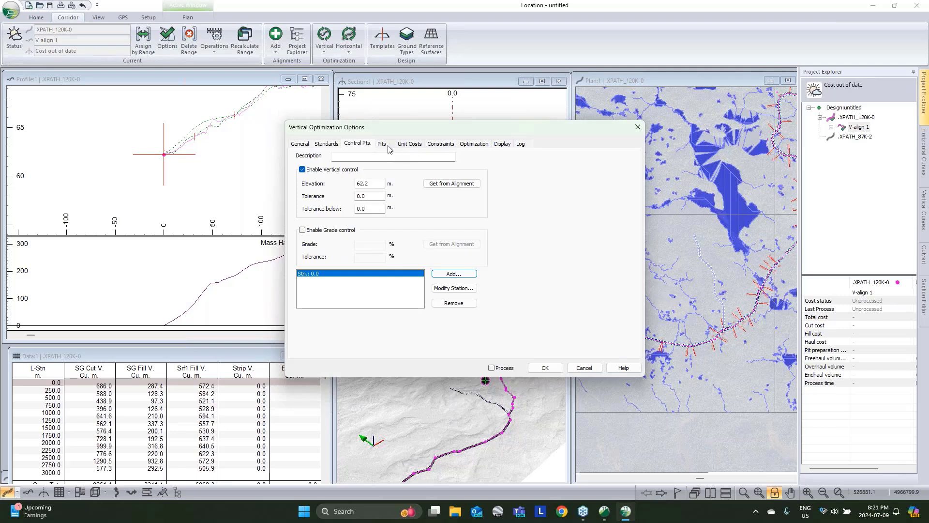
# Step: Process the vertical optimization of XPATH_120K-0 with Optimal Profile and Smart Curves for the current alignment only, and close the log
pyautogui.click(492, 367)
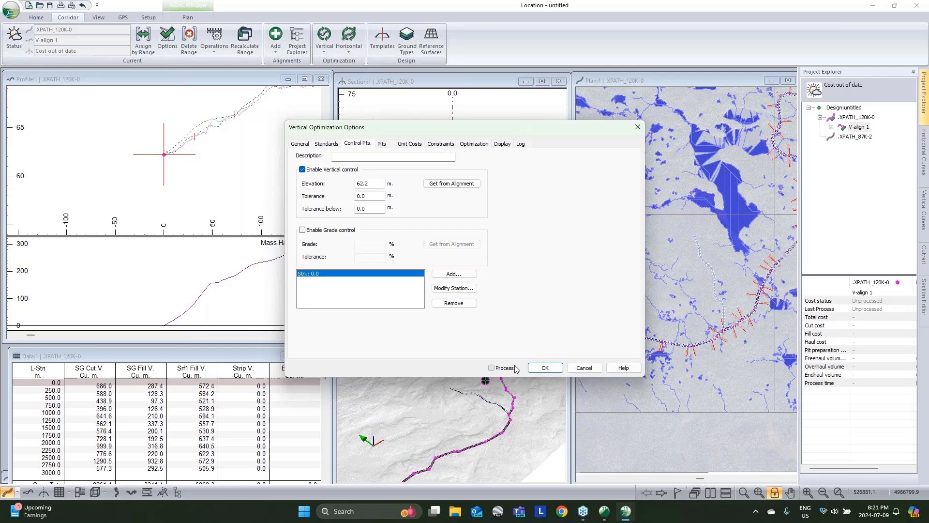
pyautogui.click(545, 367)
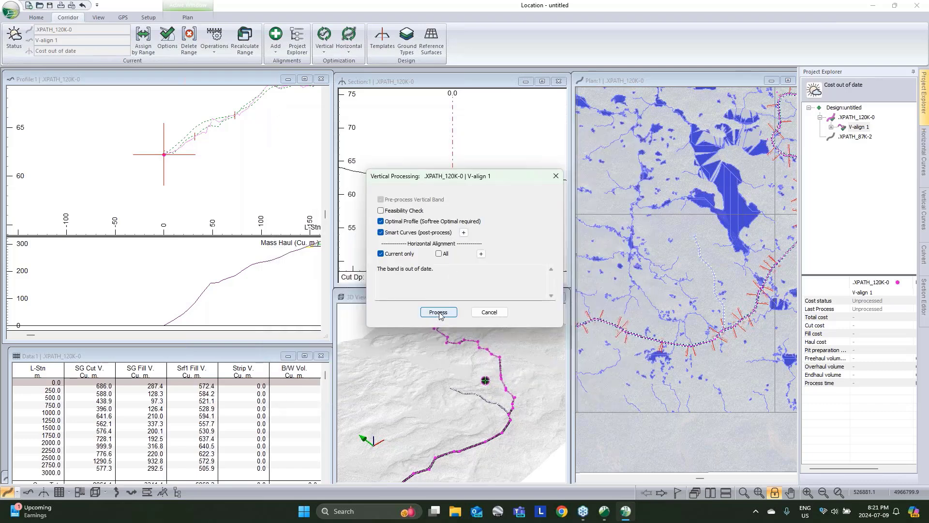
pyautogui.click(438, 312)
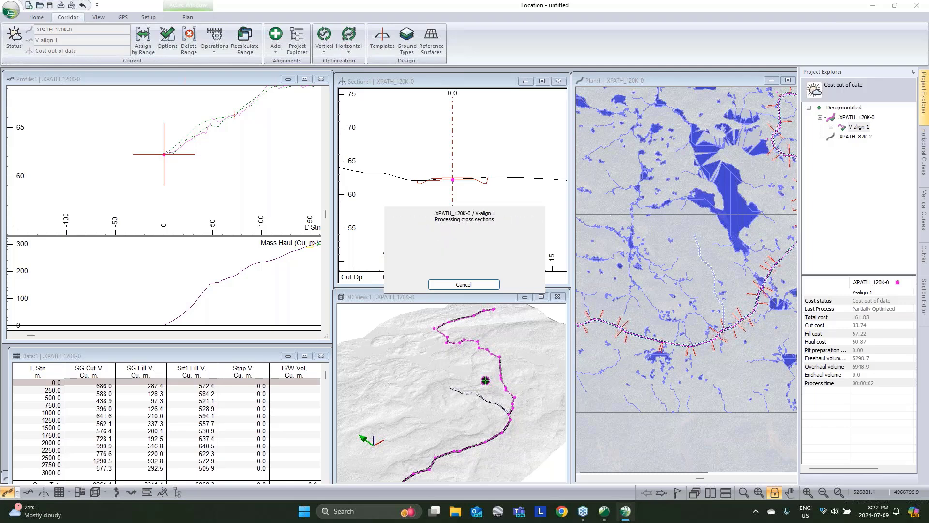
pyautogui.click(606, 347)
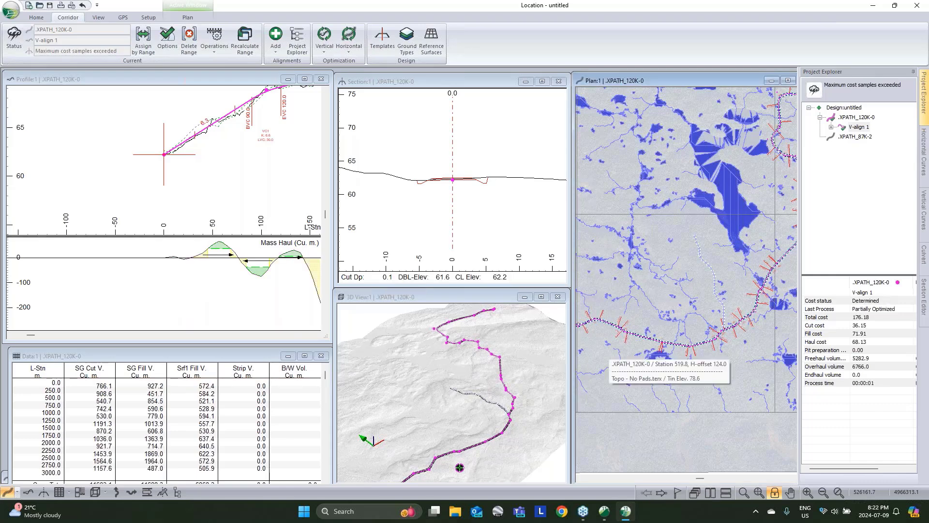
# Step: Review the optimized profile and mass haul diagram of XPATH_120K-0 along its full length to the end station
pyautogui.click(98, 213)
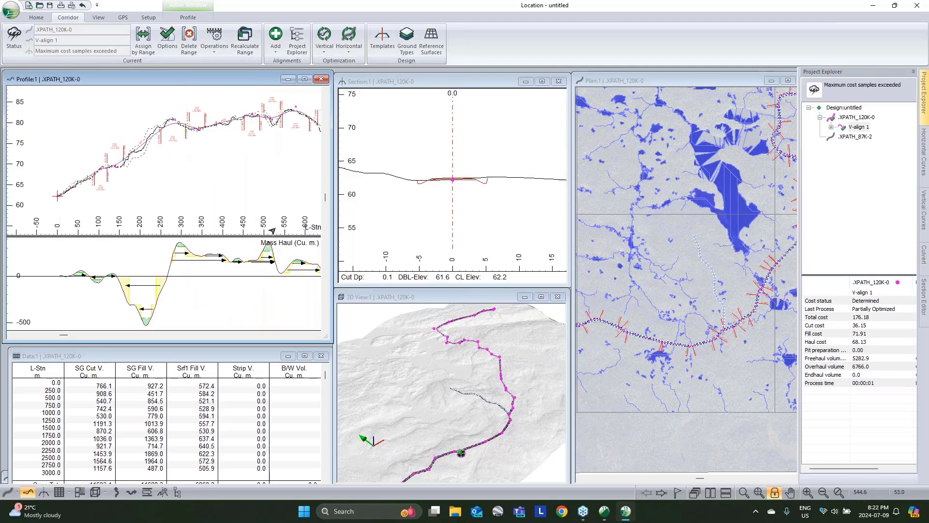
pyautogui.moveTo(269, 140); pyautogui.dragTo(97, 170, button='middle')
pyautogui.moveTo(289, 169); pyautogui.dragTo(119, 144, button='middle')
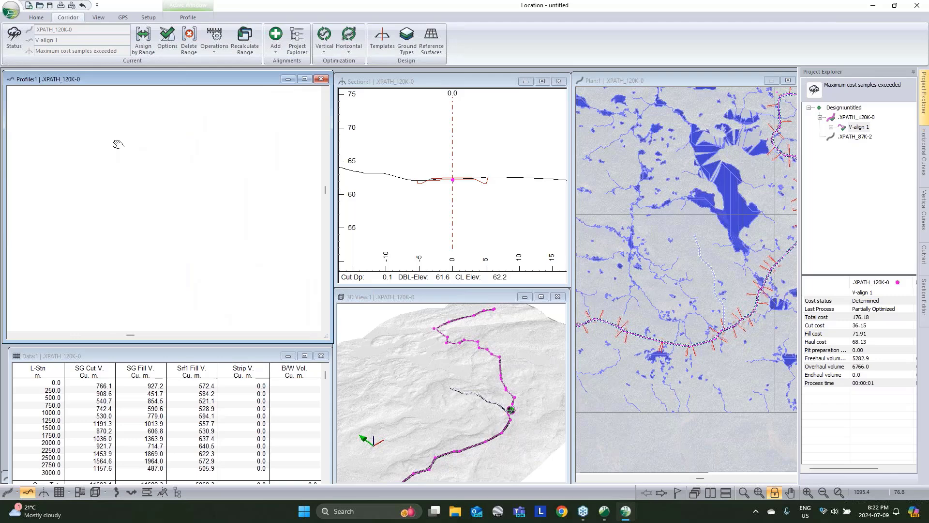
pyautogui.moveTo(269, 164); pyautogui.dragTo(155, 152, button='middle')
pyautogui.moveTo(230, 158)
pyautogui.mouseDown(button='middle')
pyautogui.moveTo(120, 155)
pyautogui.moveTo(114, 140)
pyautogui.mouseUp(button='middle')
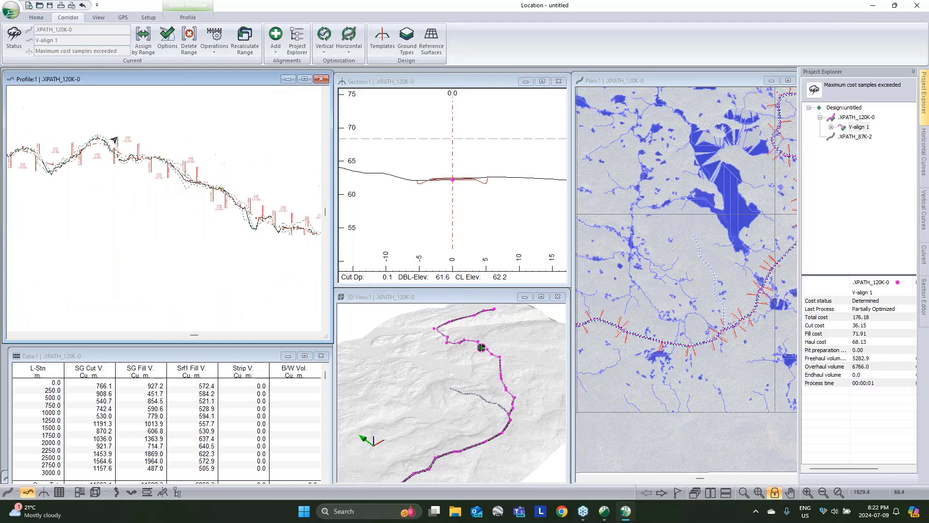
pyautogui.moveTo(237, 175); pyautogui.dragTo(132, 148, button='middle')
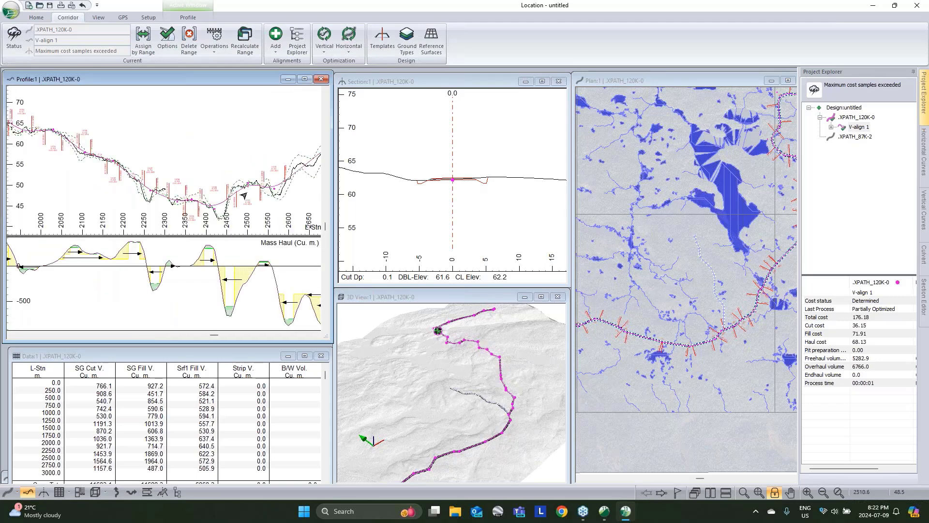
pyautogui.moveTo(244, 196); pyautogui.dragTo(149, 234, button='middle')
pyautogui.moveTo(271, 159); pyautogui.dragTo(161, 198, button='middle')
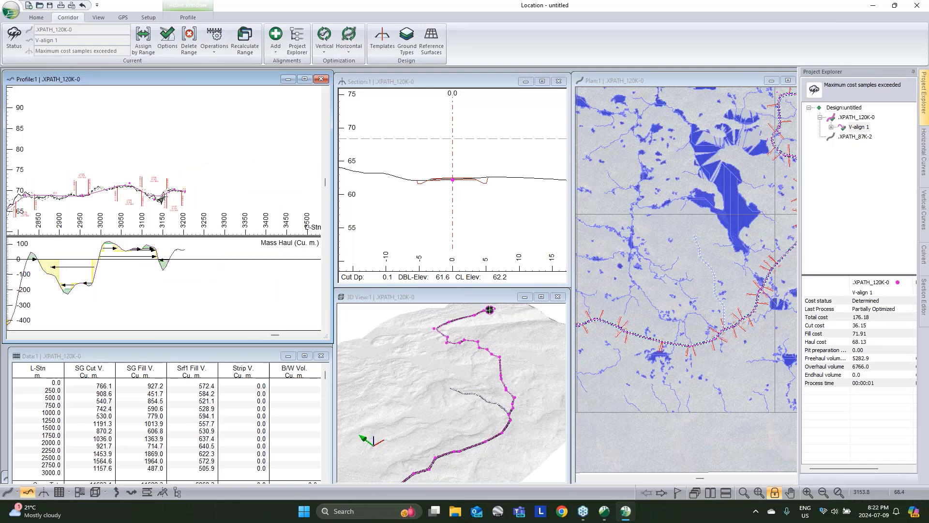
# Step: Bring the full volume table of XPATH_120K-0 into view and check its cumulative cut and fill volumes and total cost
pyautogui.moveTo(237, 350); pyautogui.dragTo(236, 282)
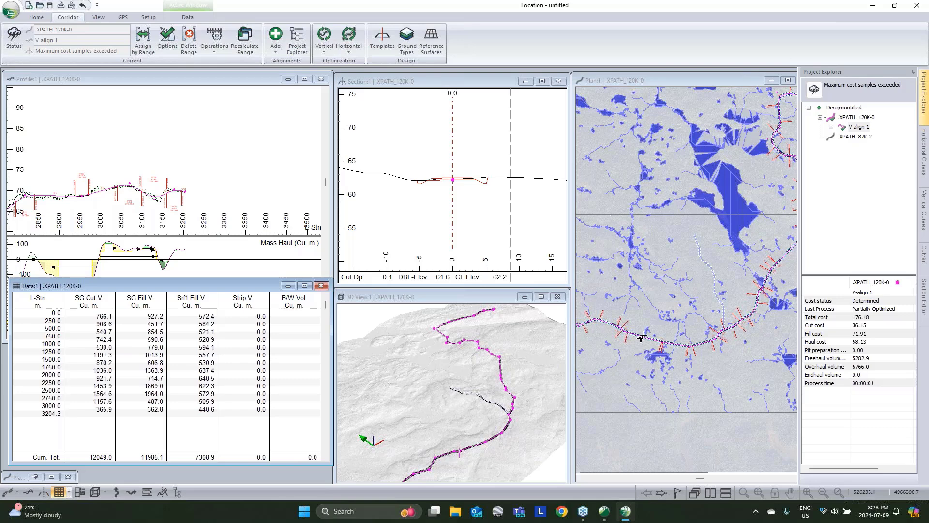
pyautogui.click(866, 318)
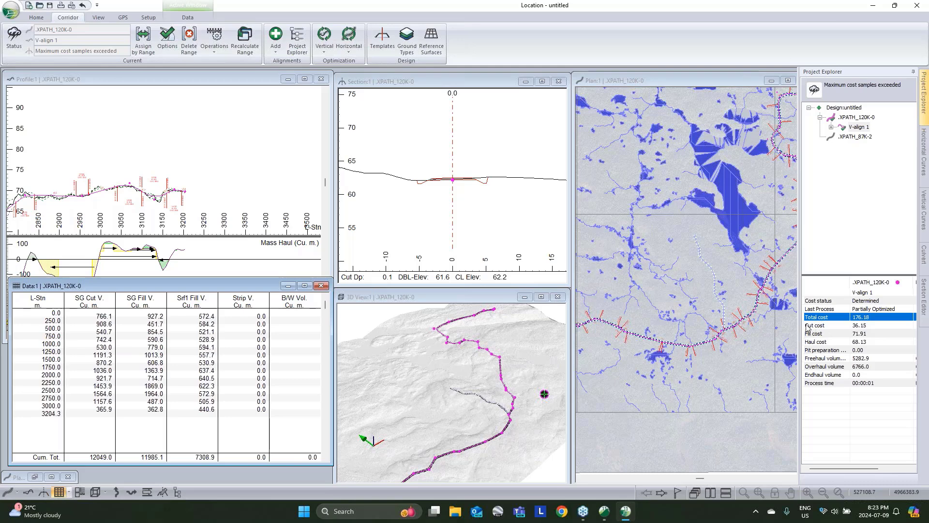
pyautogui.moveTo(687, 341)
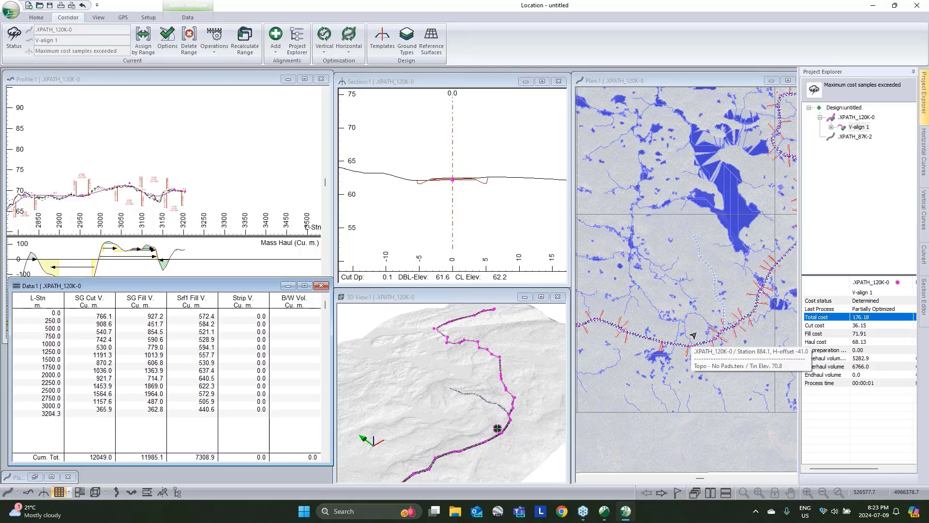
# Step: Make XPATH_87K-2 current and run the horizontal Polyline to Alignment conversion on it, accepting removal of the existing profile
pyautogui.click(855, 137)
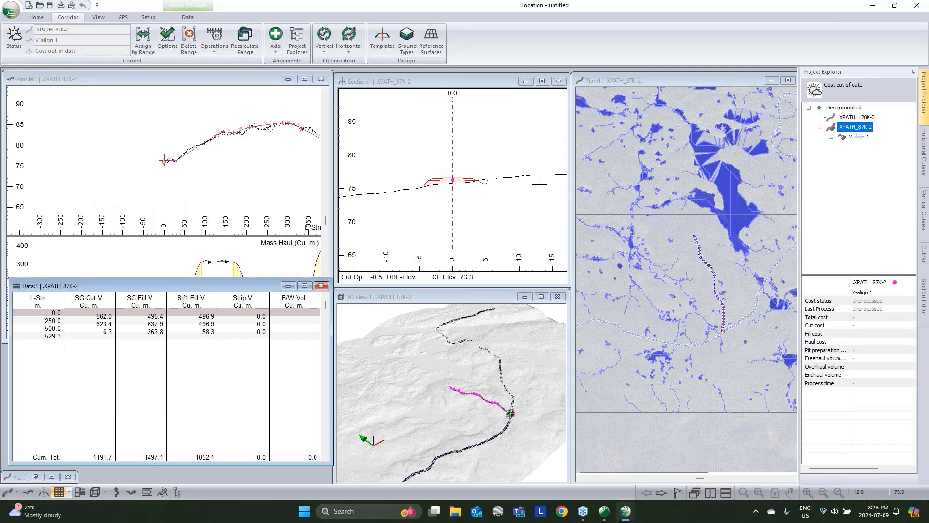
pyautogui.click(220, 47)
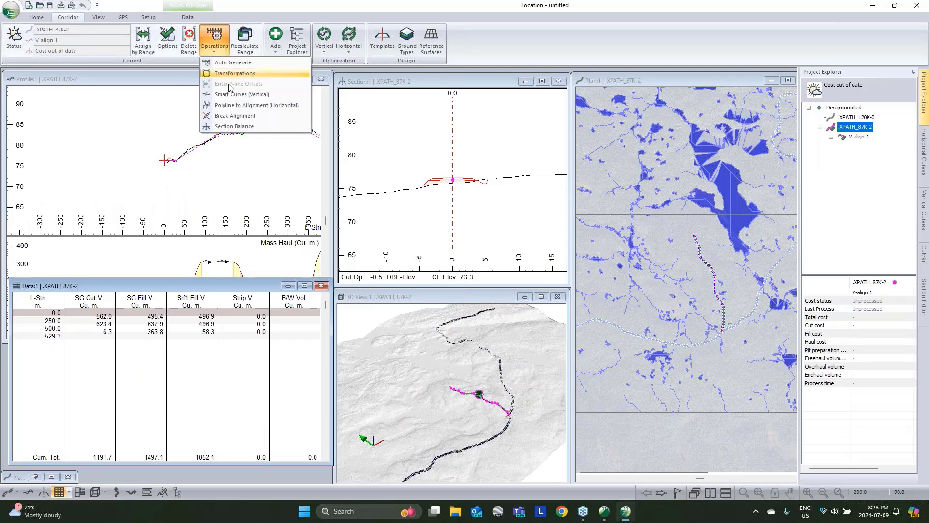
pyautogui.click(256, 97)
pyautogui.click(443, 285)
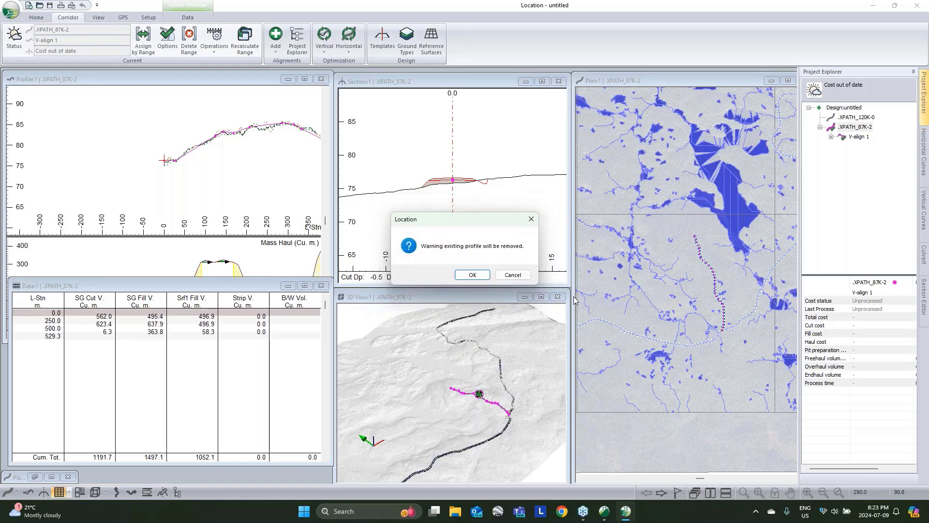
pyautogui.click(471, 276)
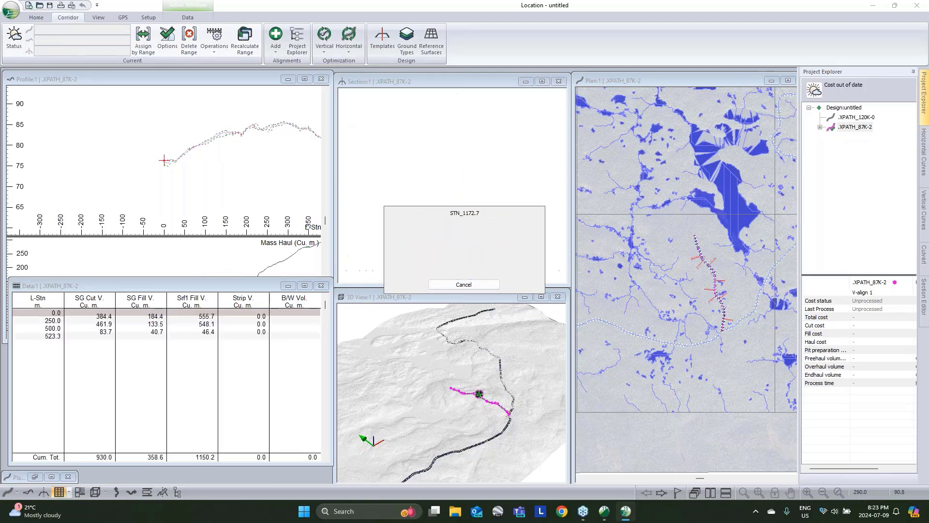
pyautogui.click(522, 281)
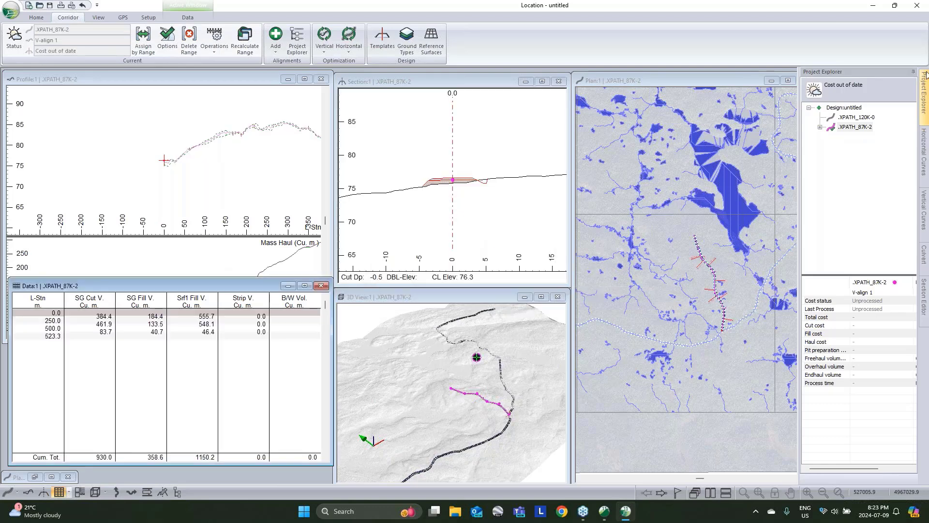
# Step: In the vertical options of V-align 1 under XPATH_87K-2, sample sections at a spacing of 10 instead of all sections
pyautogui.click(820, 127)
pyautogui.click(858, 136)
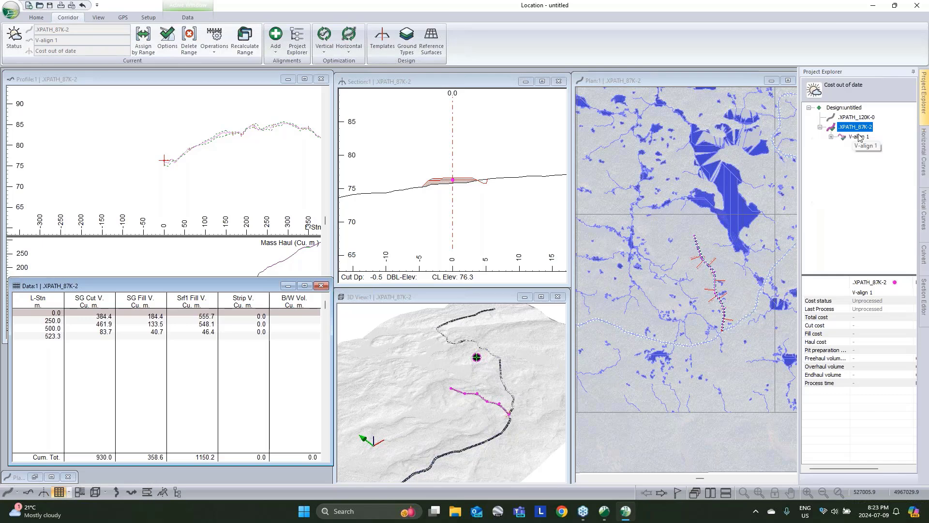
pyautogui.rightClick(859, 136)
pyautogui.click(858, 156)
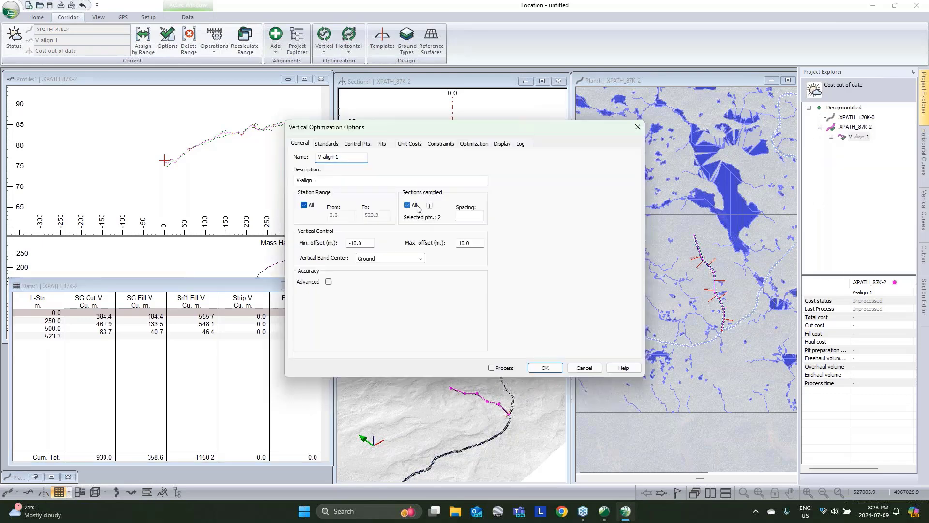
pyautogui.click(472, 216)
pyautogui.write('10')
# Step: Limit the vertical grade of XPATH_87K-2 to a minimum of -8% and a maximum of 8%, applied to the whole range
pyautogui.click(326, 143)
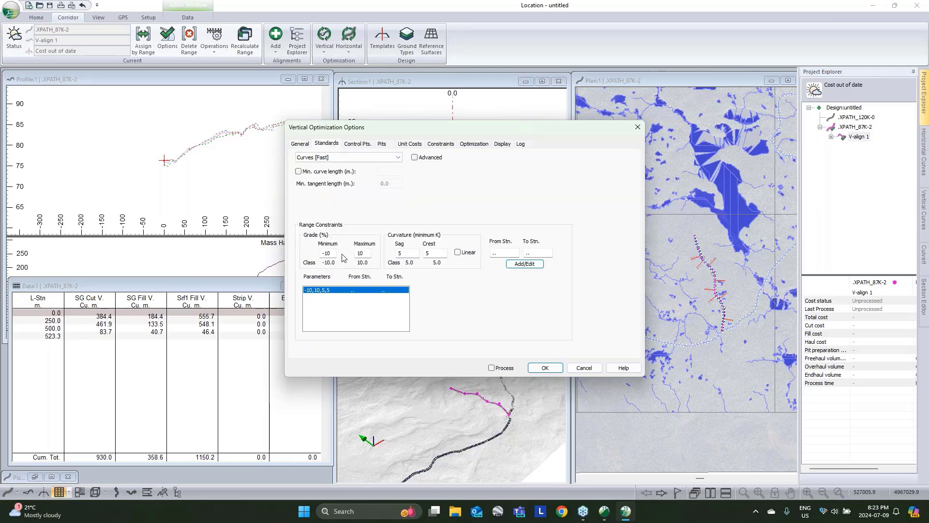
pyautogui.doubleClick(327, 253)
pyautogui.write('8')
pyautogui.doubleClick(360, 253)
pyautogui.write('8')
pyautogui.click(531, 266)
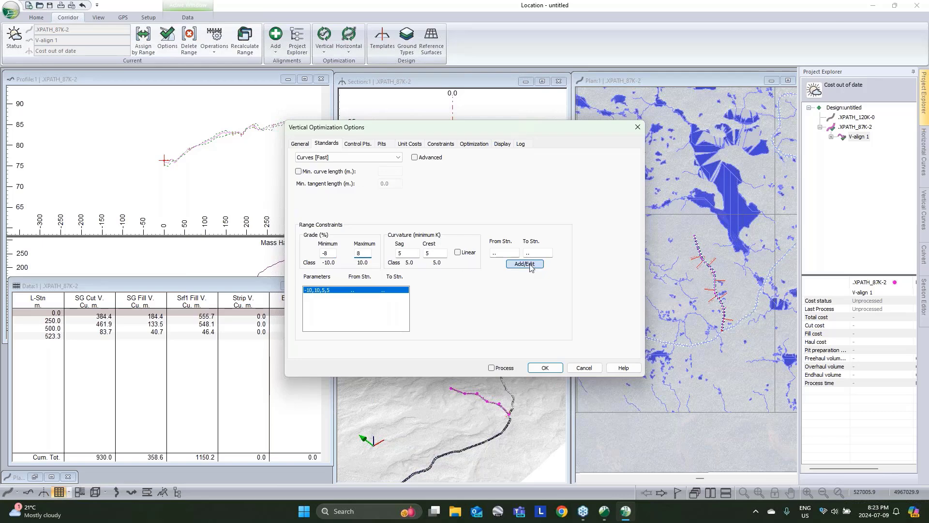
# Step: Add a vertical control point at the start of the XPATH_87K-2 alignment
pyautogui.click(363, 144)
pyautogui.click(455, 272)
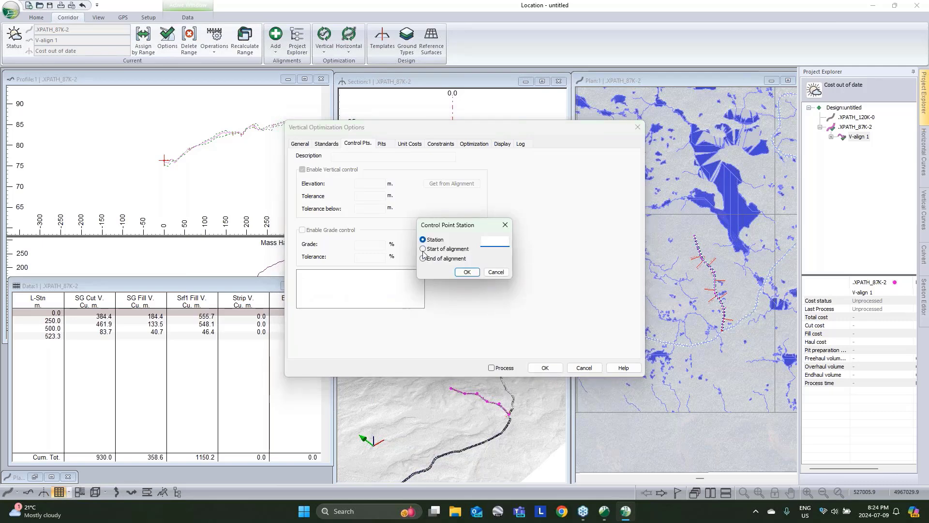
pyautogui.click(423, 249)
pyautogui.click(466, 272)
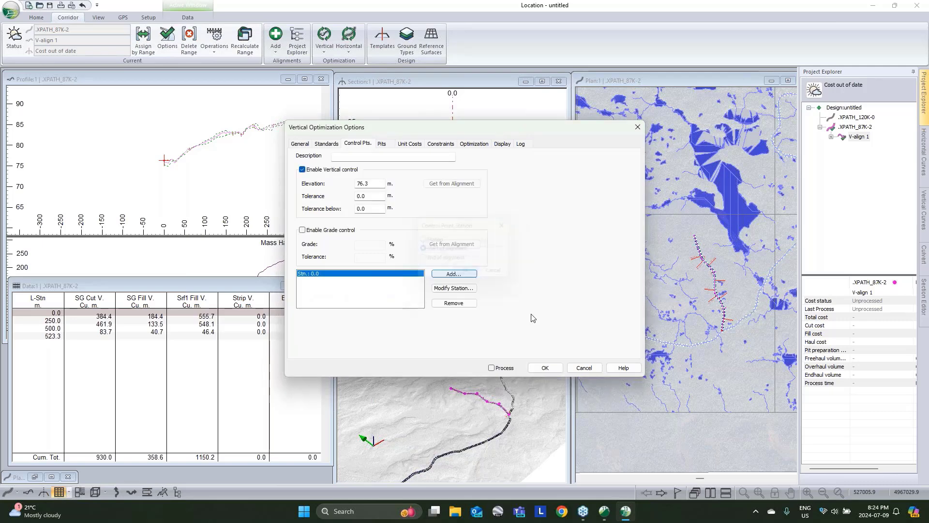
# Step: Process the vertical optimization of XPATH_87K-2 with Optimal Profile and Smart Curves, close the log, and review the optimized profile
pyautogui.click(500, 367)
pyautogui.click(544, 368)
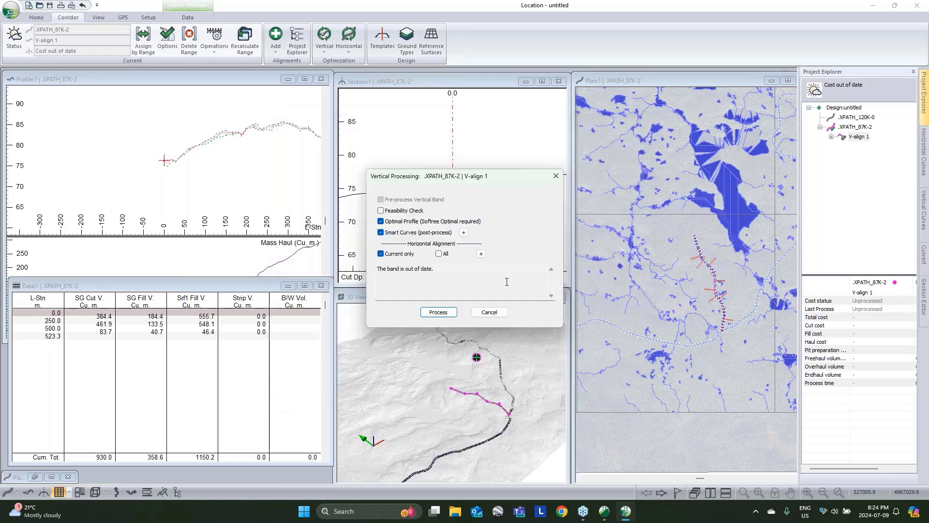
pyautogui.click(437, 314)
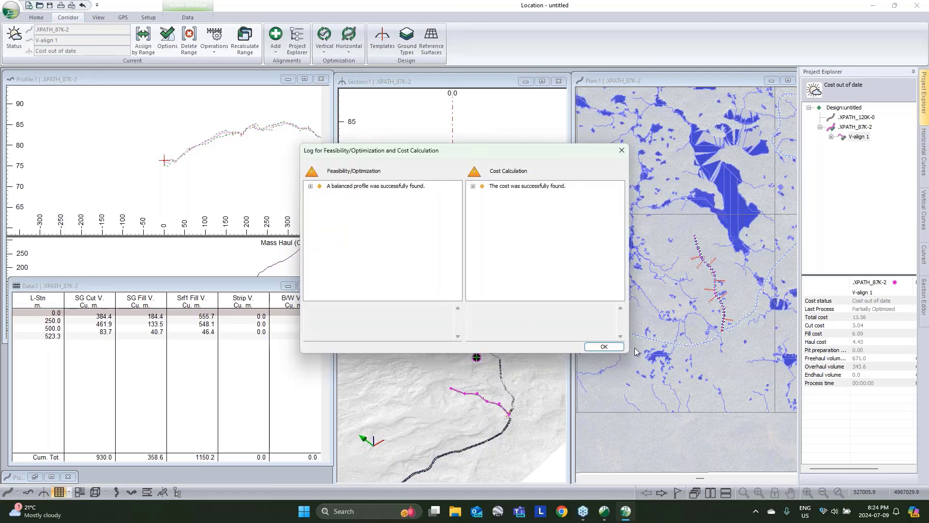
pyautogui.click(616, 348)
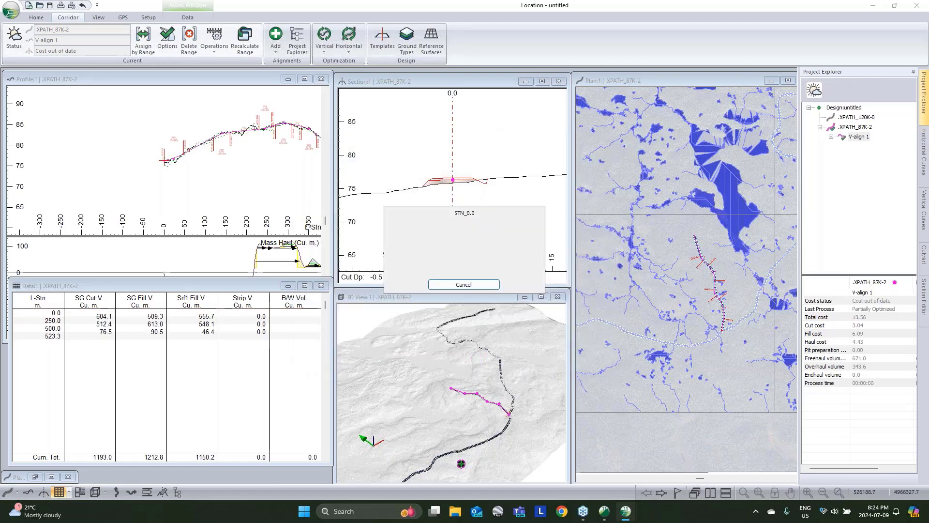
pyautogui.click(202, 155)
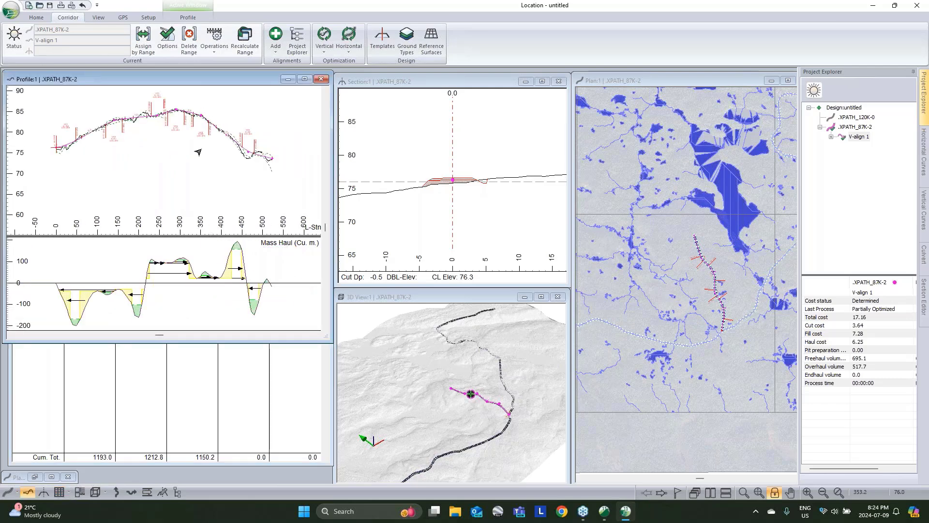
pyautogui.moveTo(198, 152)
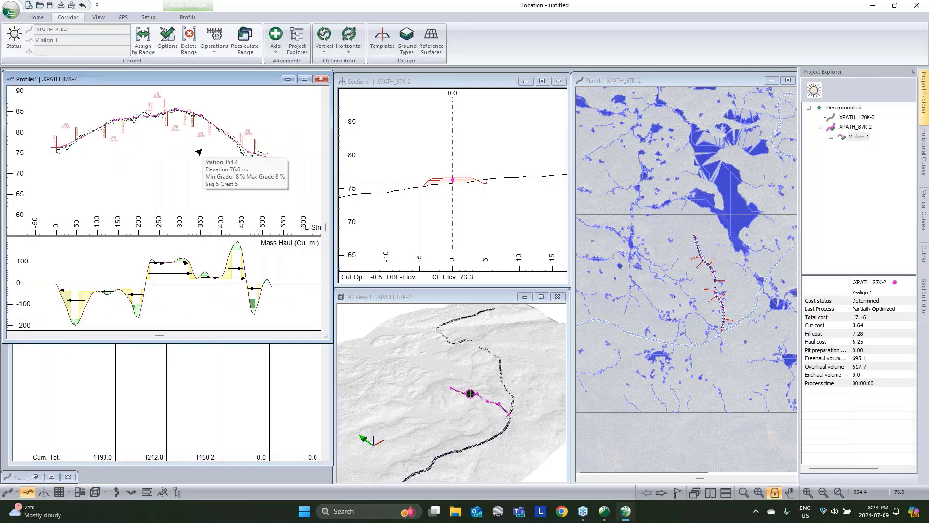
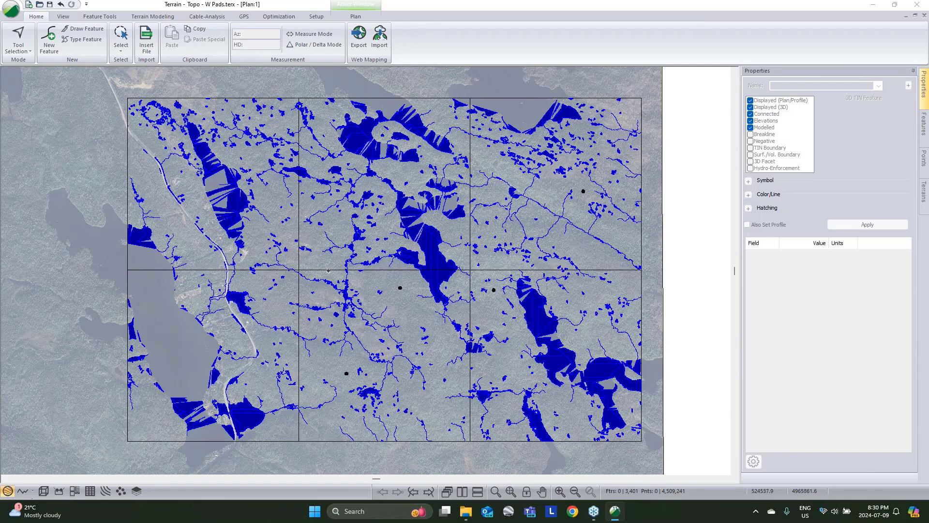
# Step: Examine the turbine locations on the terrain surface in the 3D view, and return to the plan view
pyautogui.click(43, 491)
pyautogui.moveTo(395, 284); pyautogui.dragTo(469, 276)
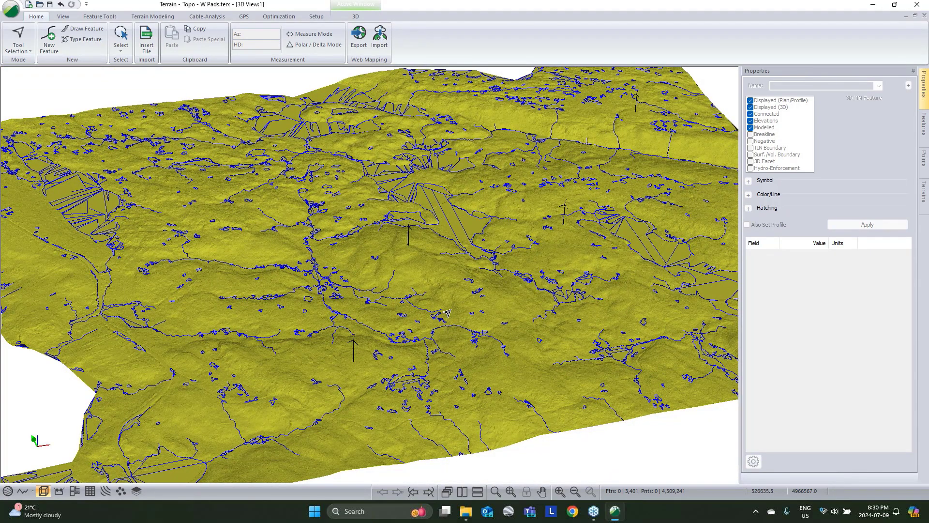
pyautogui.moveTo(446, 341)
pyautogui.moveTo(625, 266)
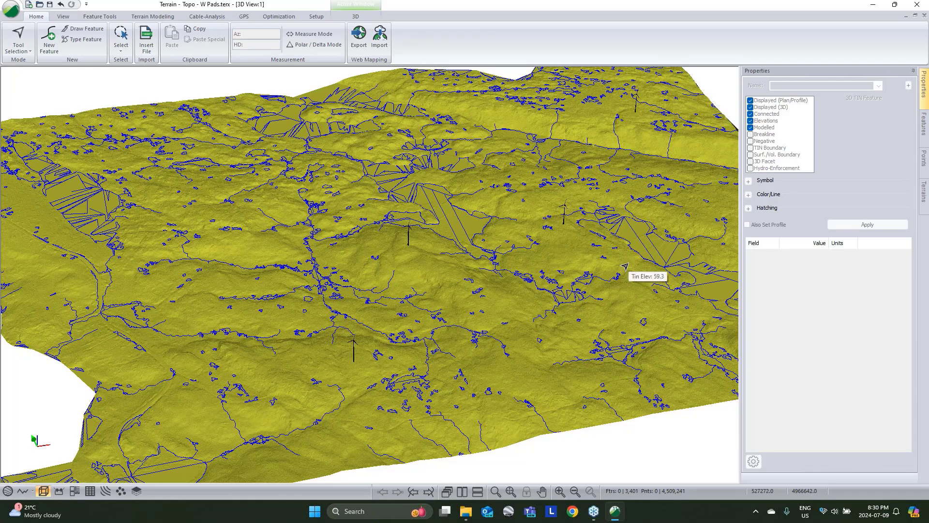
pyautogui.click(7, 491)
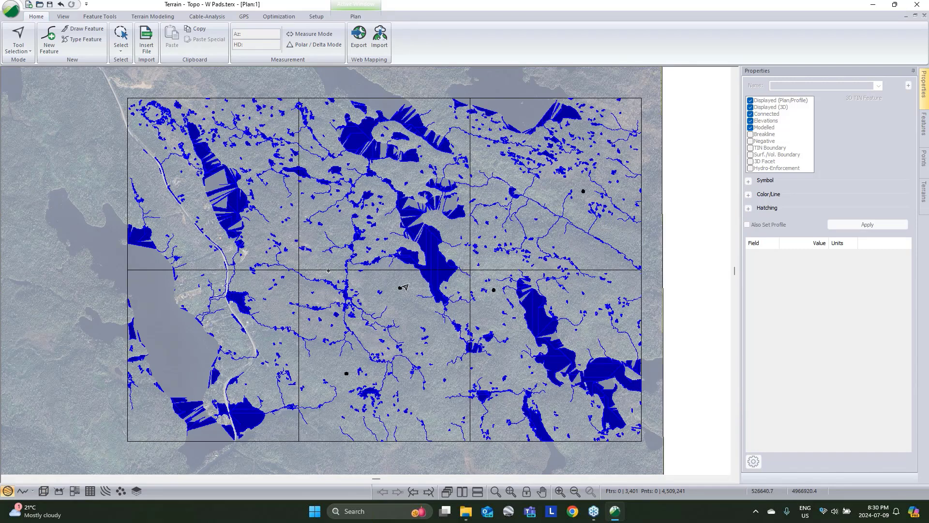
pyautogui.moveTo(396, 297)
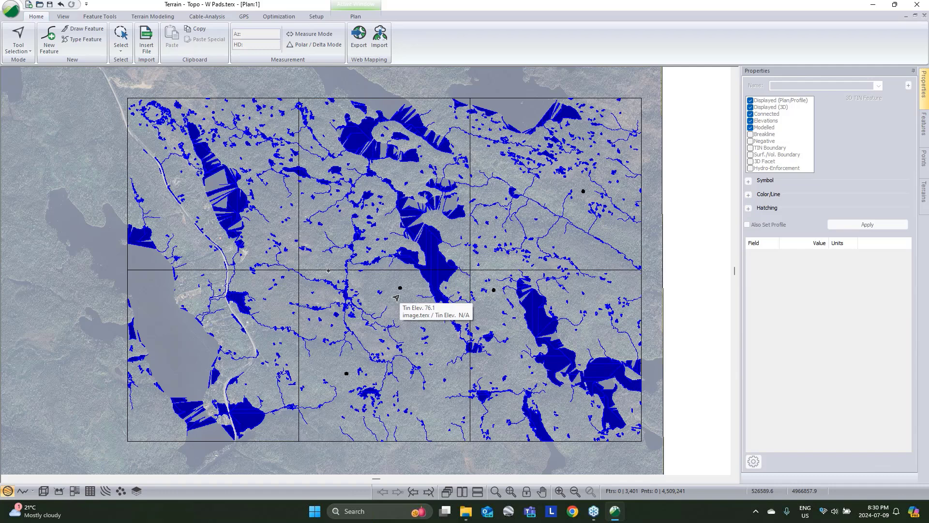
# Step: Insert pad.terx into the terrain, accepting the import options with an undefined source projection
pyautogui.click(145, 41)
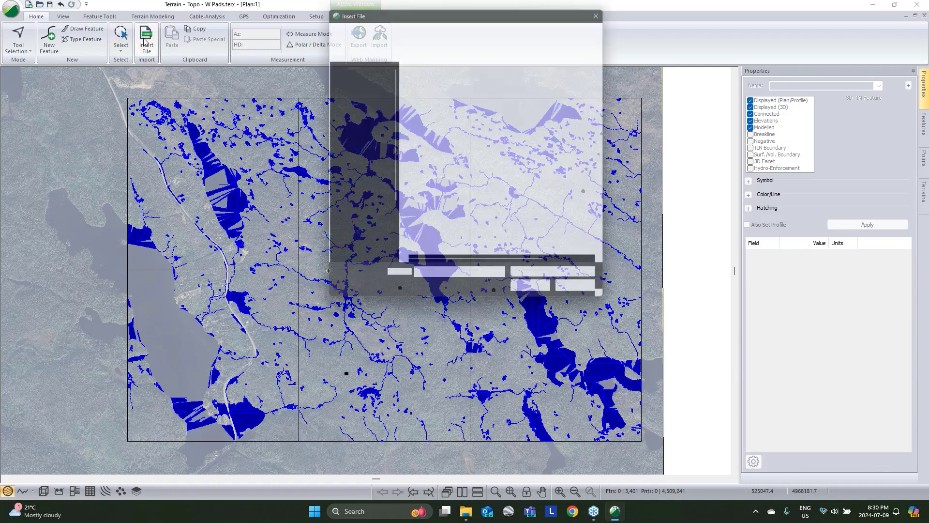
pyautogui.click(432, 154)
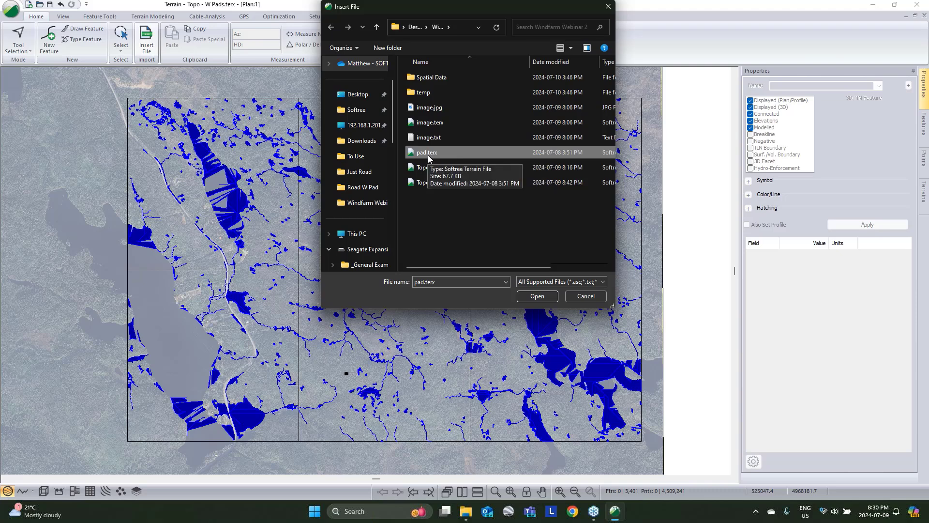
pyautogui.click(530, 297)
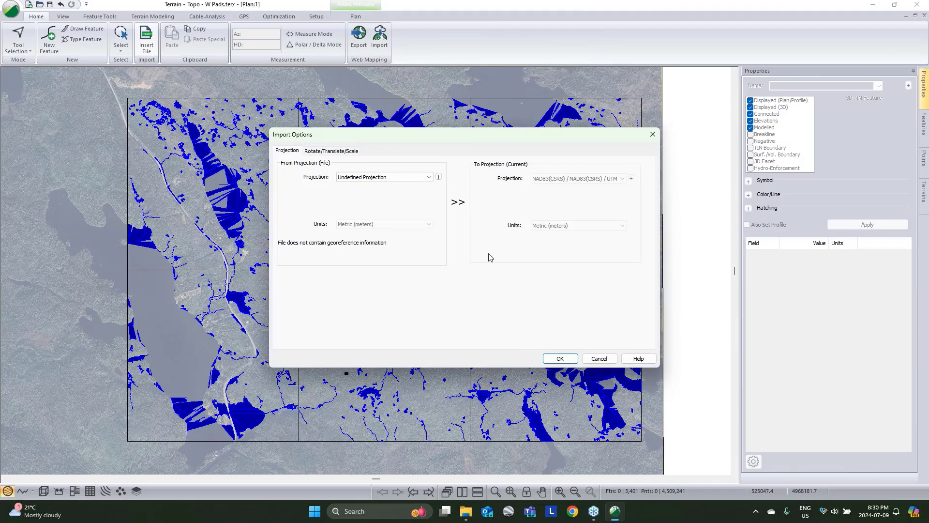
pyautogui.click(559, 360)
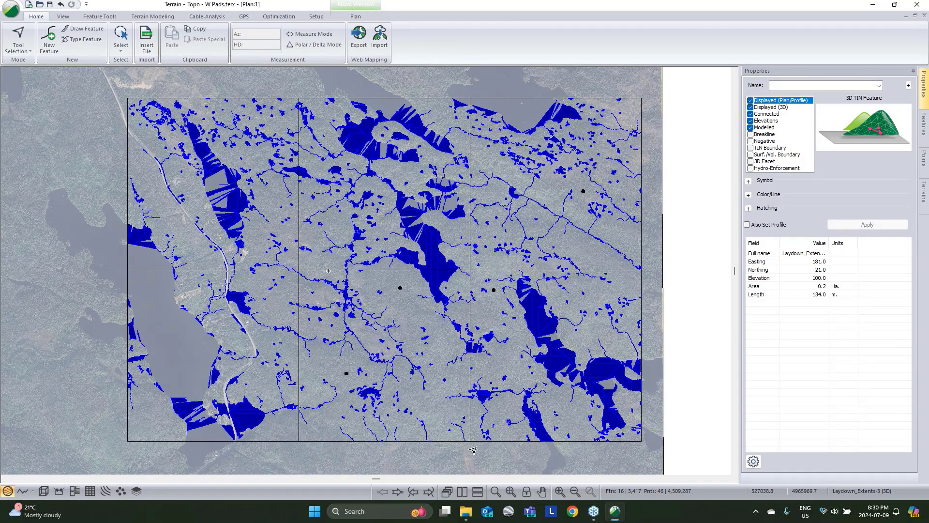
# Step: Move the inserted pad drawings by rectangle to the empty area just east of the terrain map
pyautogui.click(510, 491)
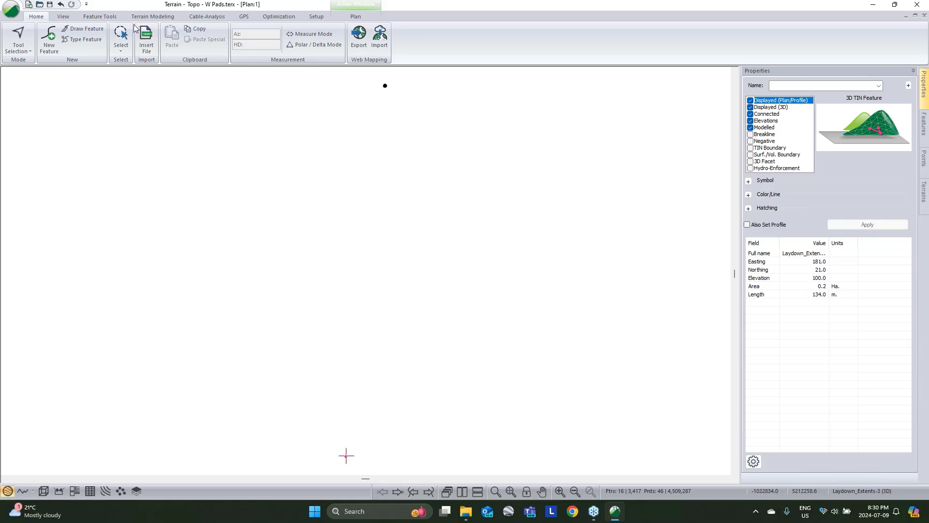
pyautogui.click(99, 16)
pyautogui.click(157, 40)
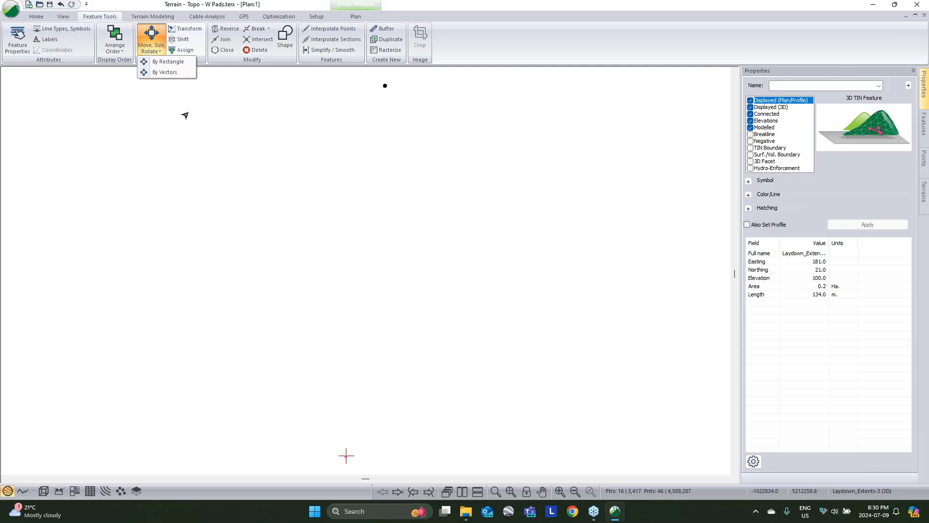
pyautogui.click(170, 63)
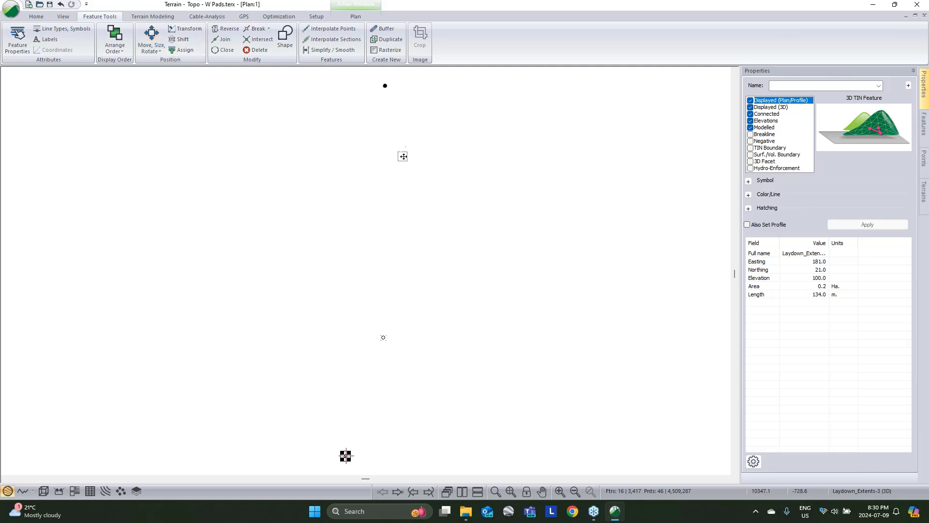
pyautogui.click(391, 86)
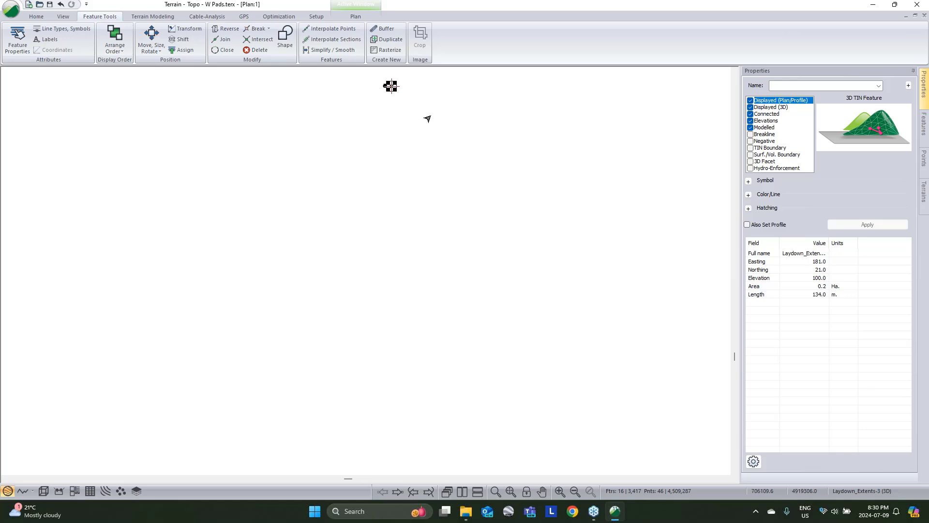
pyautogui.click(509, 492)
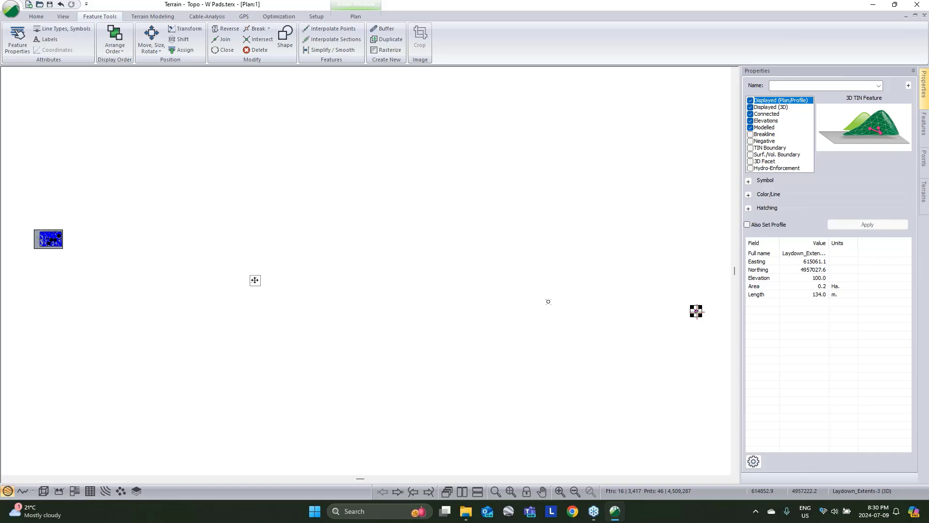
pyautogui.click(78, 239)
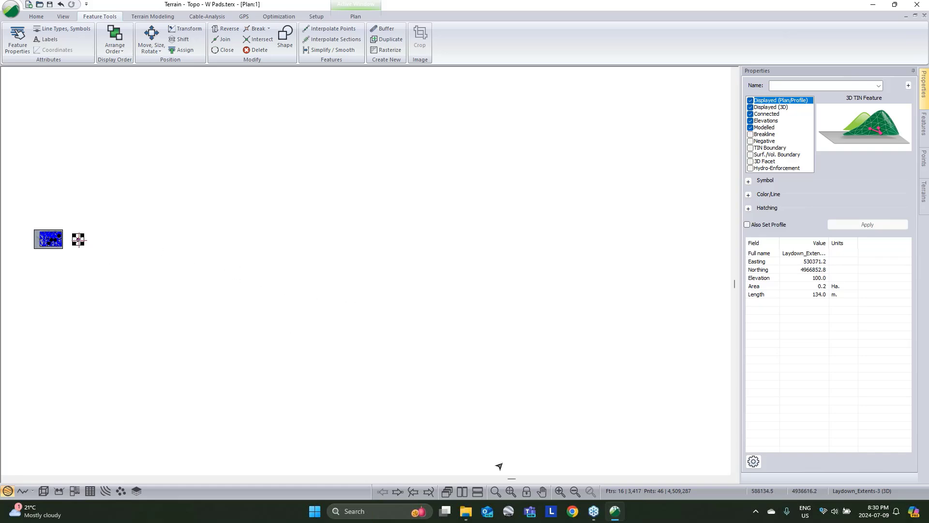
pyautogui.click(510, 492)
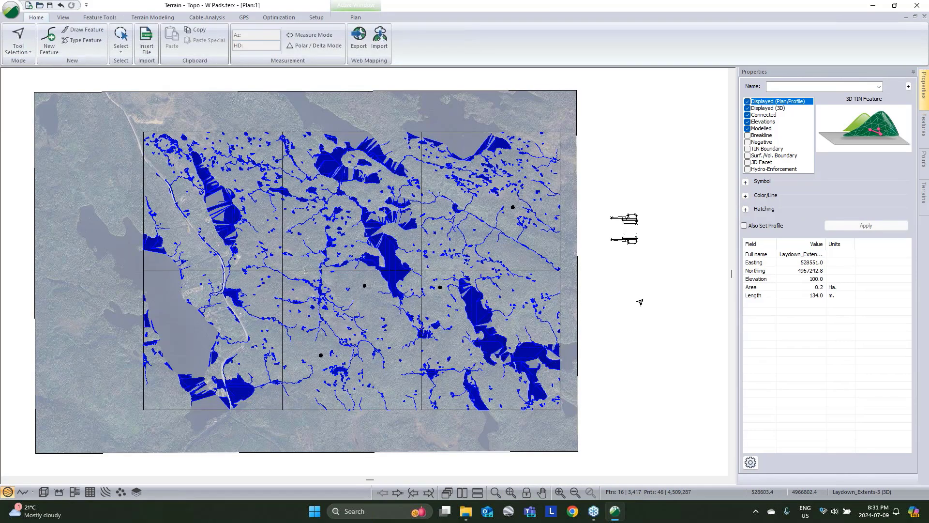
# Step: Select only the lower of the two pad drawings, copy it and paste a duplicate
pyautogui.press('Escape')
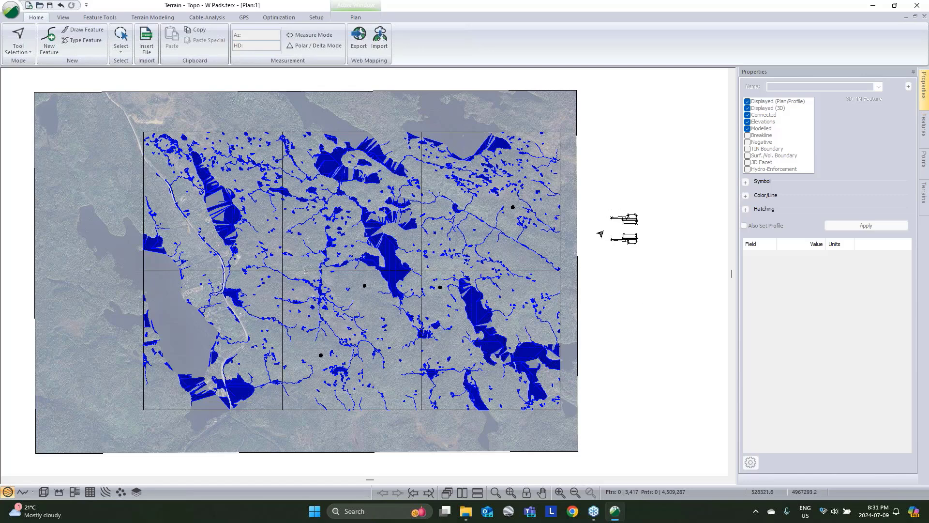
pyautogui.moveTo(602, 231); pyautogui.dragTo(643, 251)
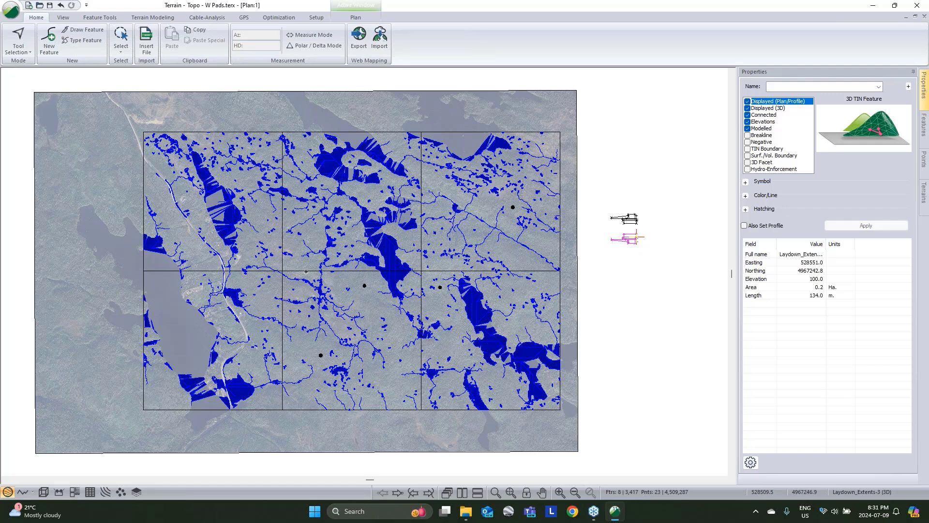
pyautogui.rightClick(625, 237)
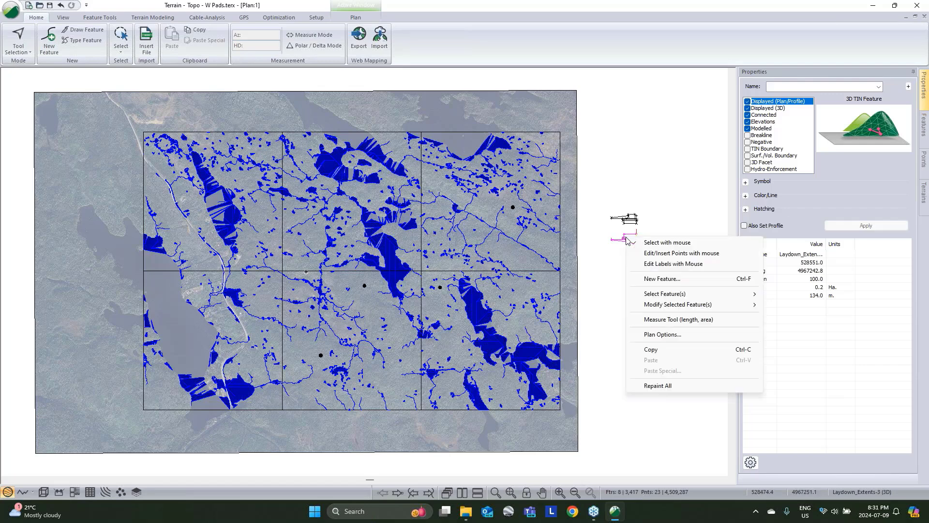
pyautogui.click(673, 351)
pyautogui.click(655, 212)
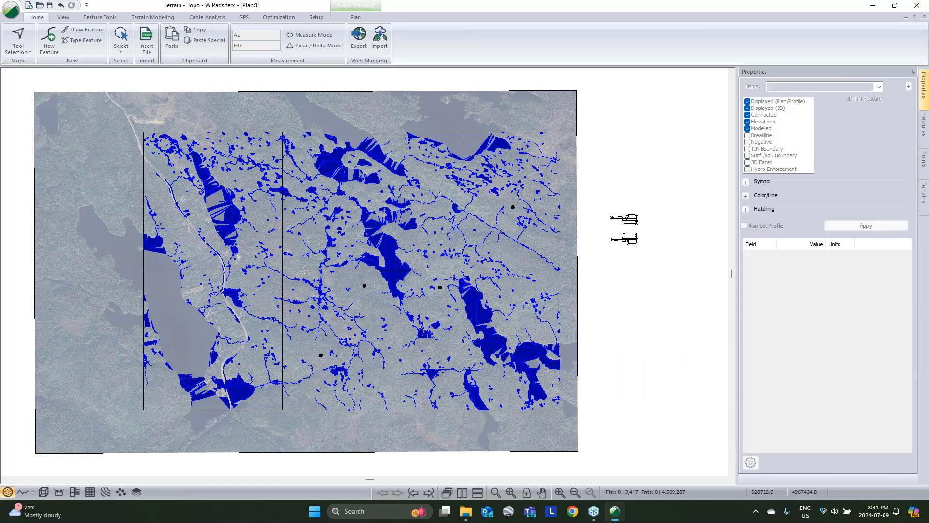
pyautogui.rightClick(658, 210)
pyautogui.click(685, 334)
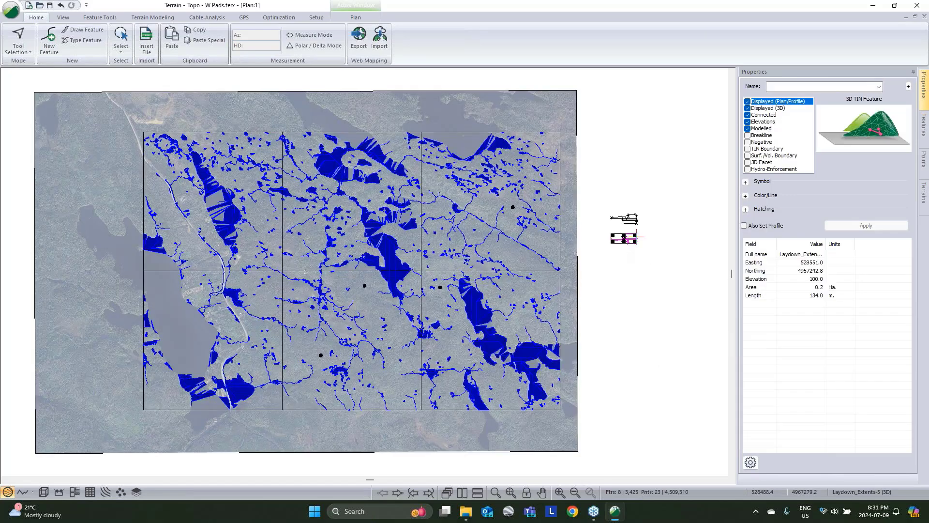
# Step: Move the pasted pad by rectangle onto the terrain beside the northeastern turbine point
pyautogui.click(622, 237)
pyautogui.scroll(3, 507, 203)
pyautogui.scroll(3, 508, 203)
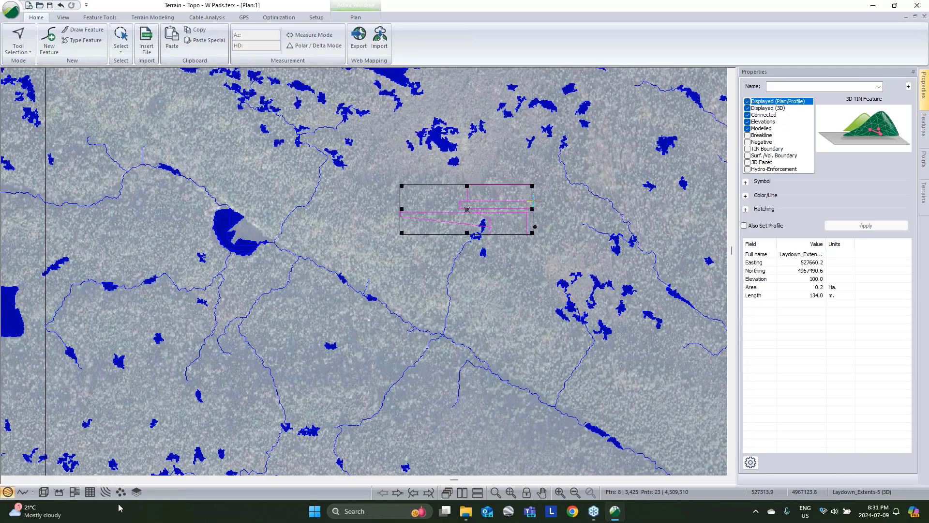
# Step: Show the plan and 3D views side by side, with the 3D view focused on the pad and its turbine
pyautogui.click(462, 492)
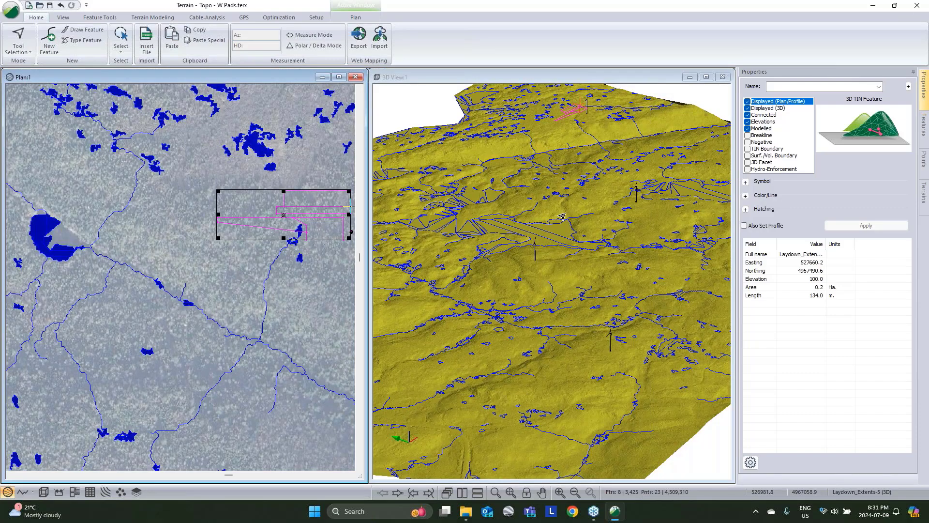
pyautogui.click(553, 247)
pyautogui.scroll(3, 552, 248)
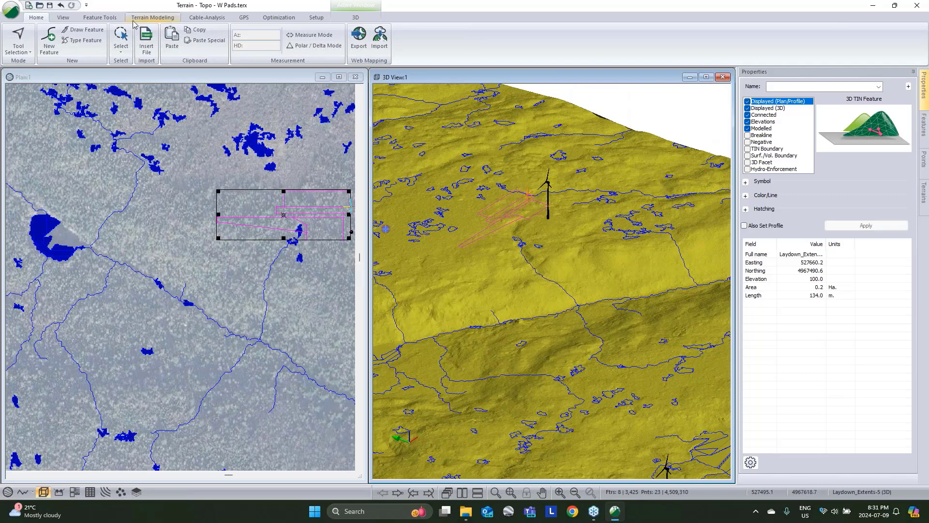
# Step: Shift the pad features so the current point's Z coordinate is 68
pyautogui.click(99, 17)
pyautogui.click(183, 40)
pyautogui.doubleClick(432, 255)
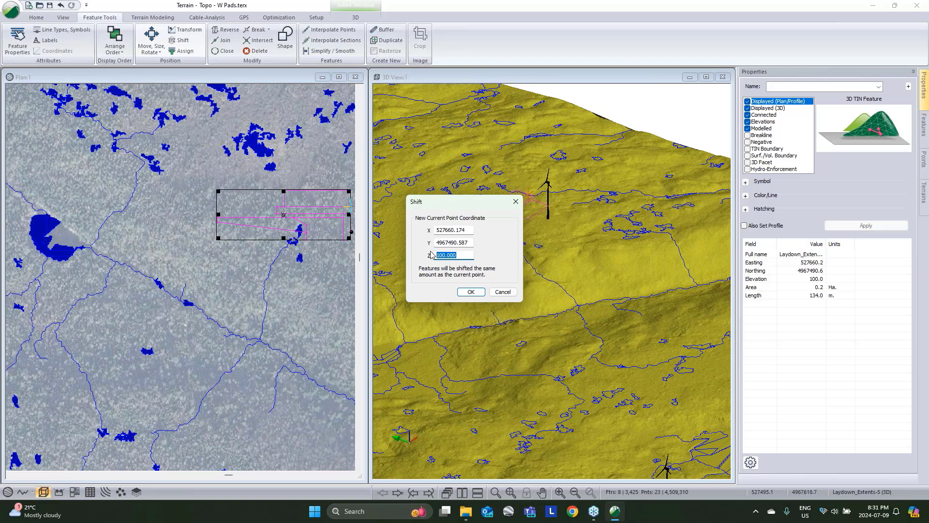
pyautogui.write('68')
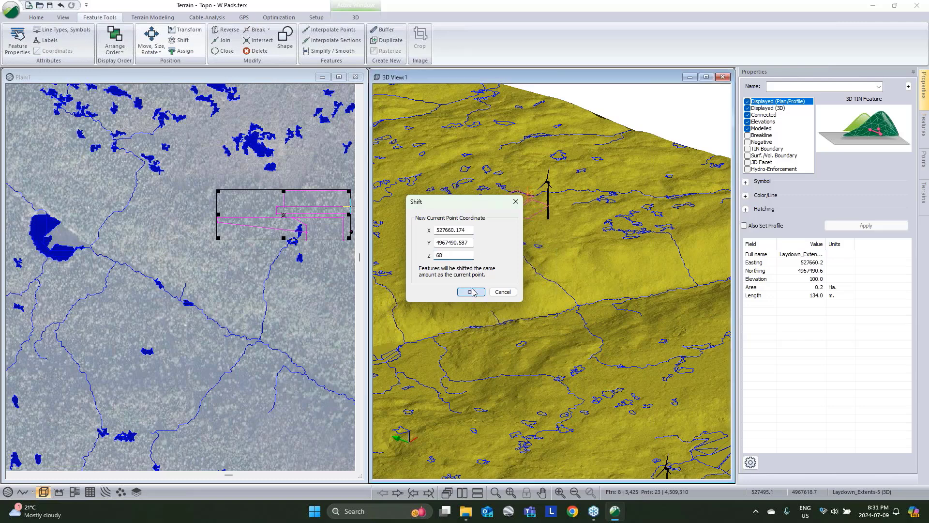
pyautogui.click(471, 292)
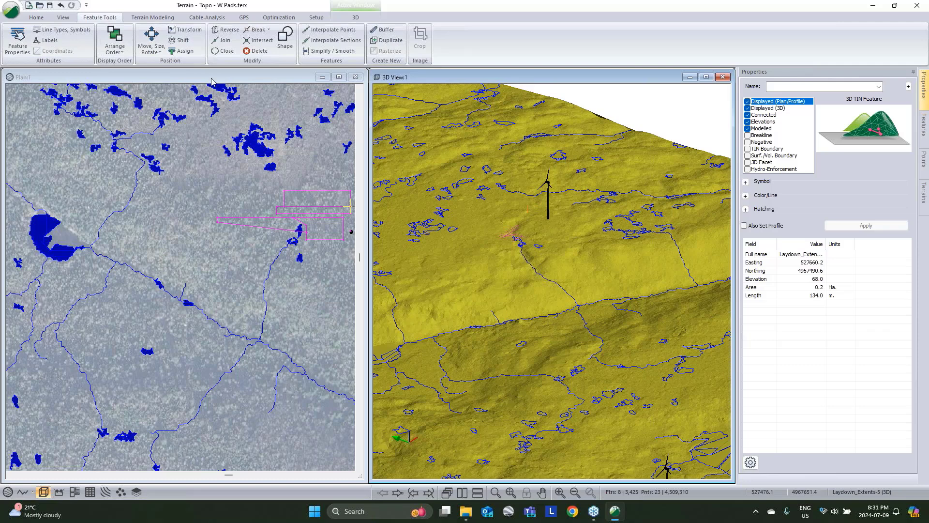
# Step: Shift the pad features so the current point's Z coordinate is 69
pyautogui.click(184, 44)
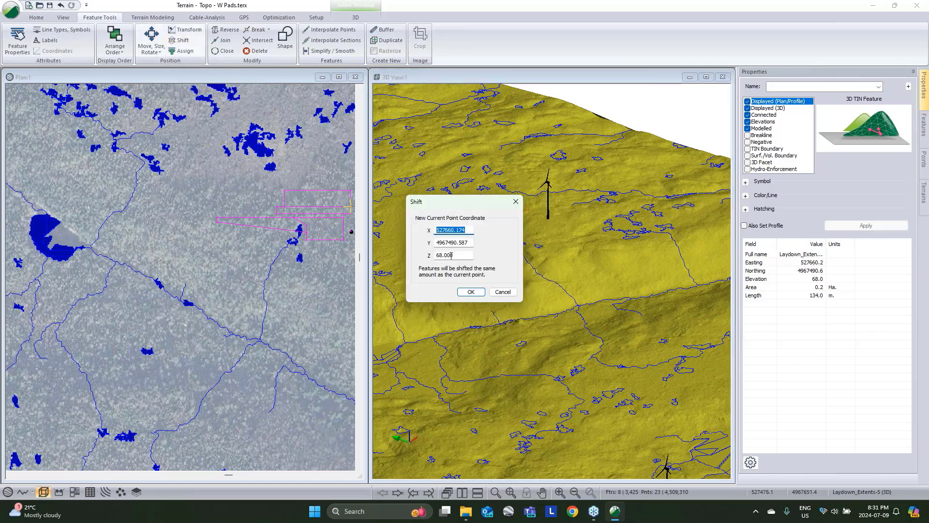
pyautogui.doubleClick(451, 255)
pyautogui.write('69')
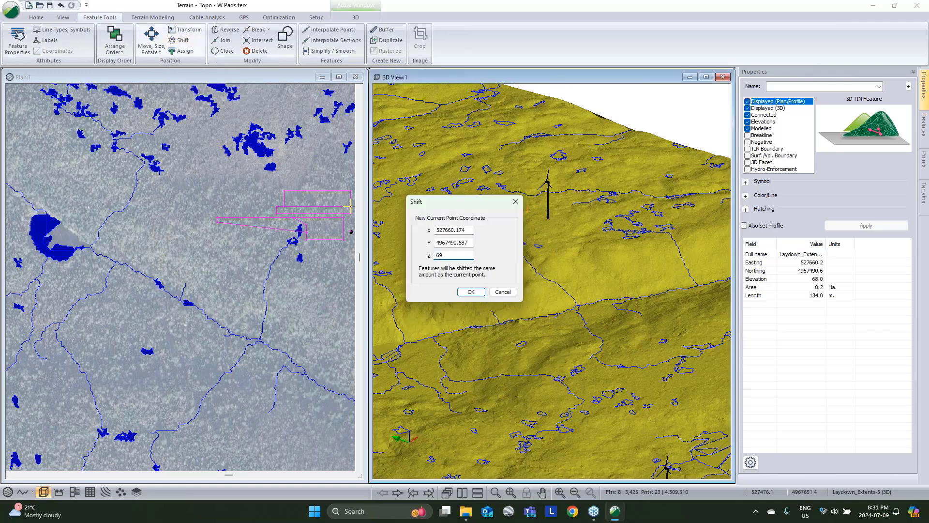
pyautogui.press('Return')
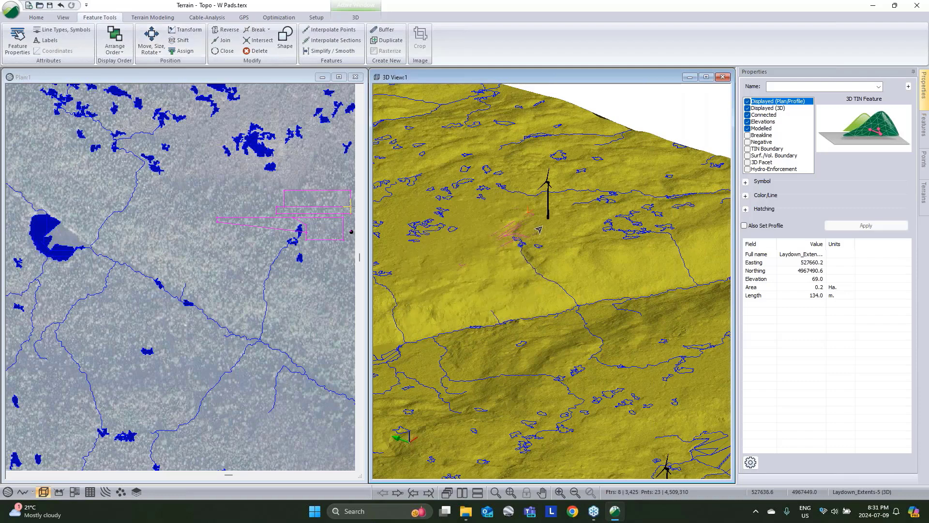
# Step: Move the pad by vectors from its centre point (527660.17, 4967457.59) to the turbine point at (527661.49, 4967456.09)
pyautogui.moveTo(224, 258); pyautogui.dragTo(168, 270, button='middle')
pyautogui.scroll(2, 318, 262)
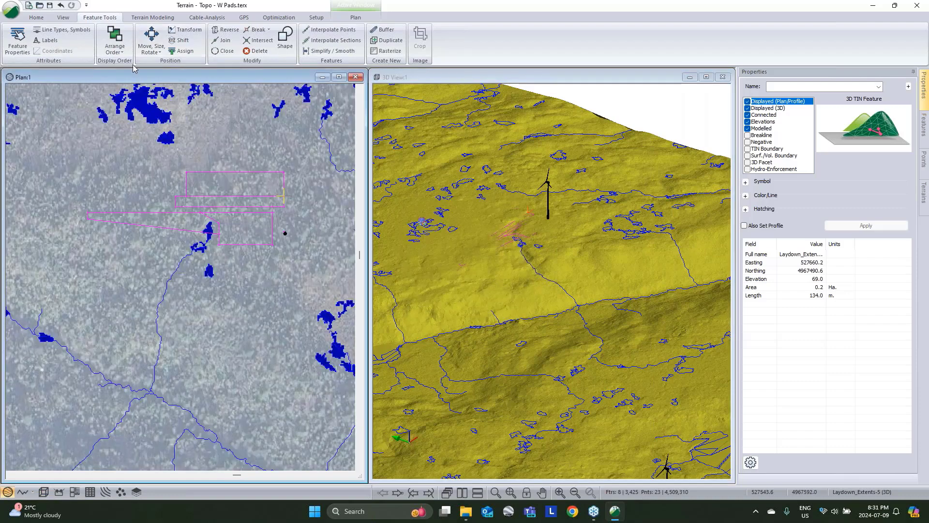
pyautogui.click(152, 51)
pyautogui.click(157, 68)
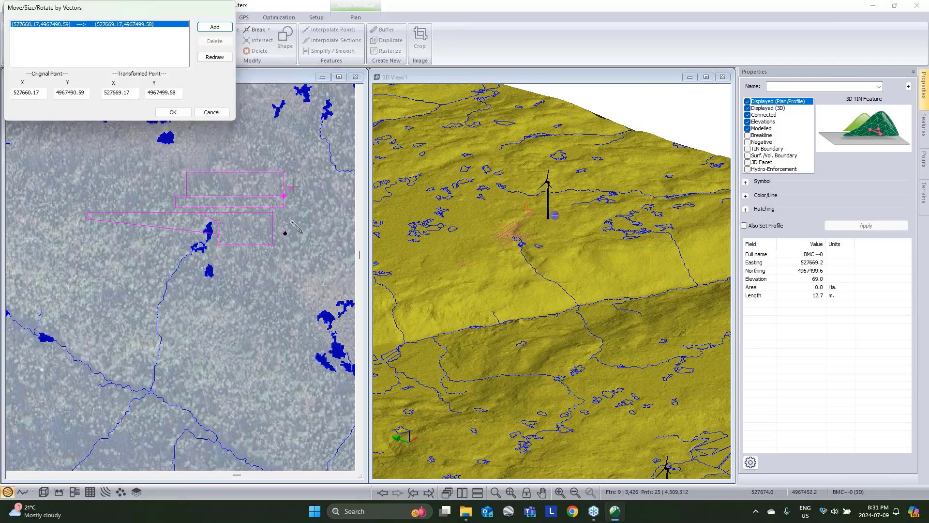
pyautogui.scroll(2, 279, 228)
pyautogui.moveTo(283, 192); pyautogui.dragTo(286, 234)
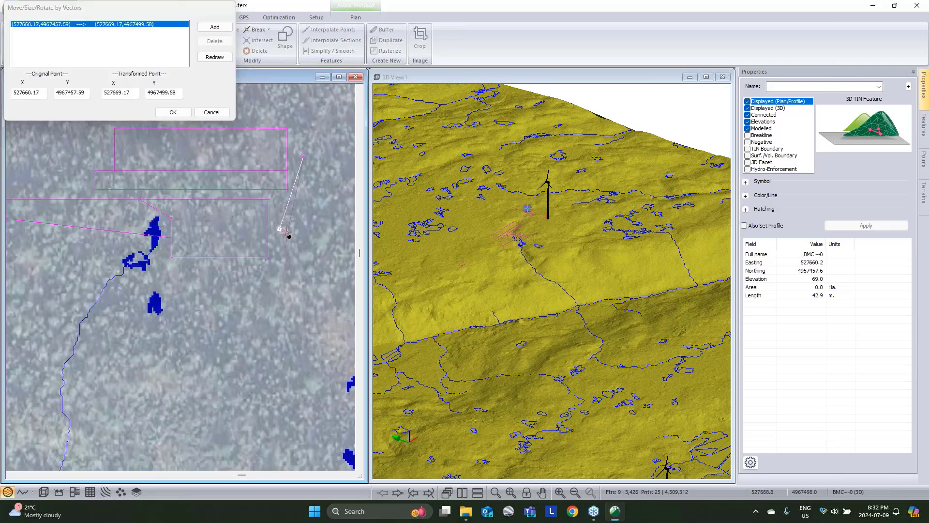
pyautogui.scroll(3, 288, 234)
pyautogui.click(289, 230)
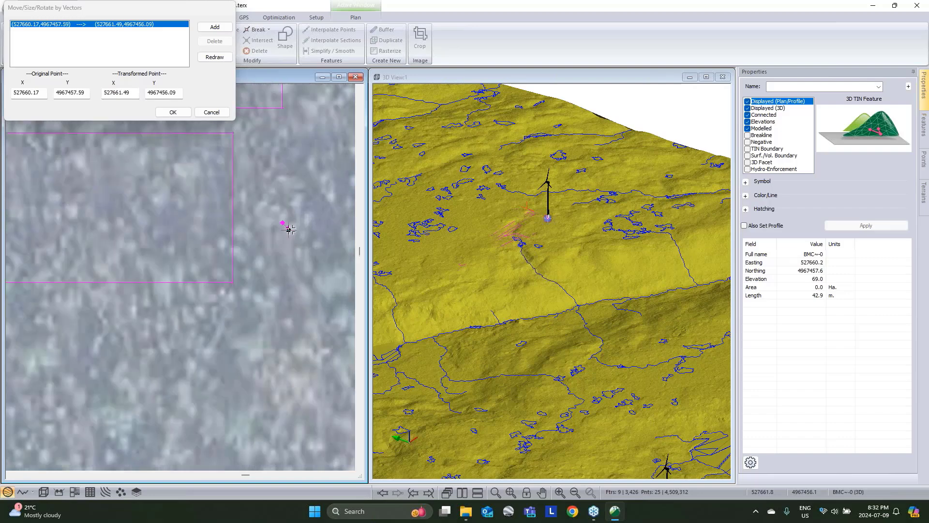
pyautogui.click(172, 112)
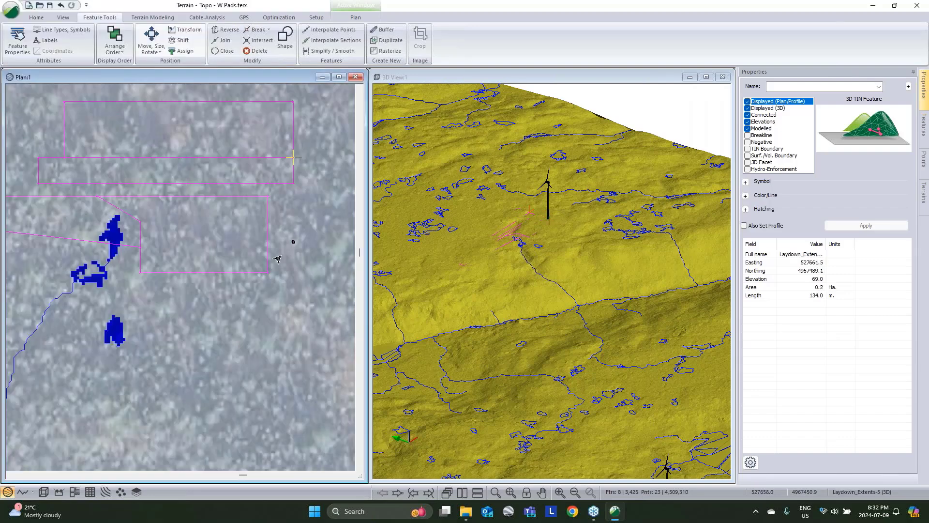
pyautogui.scroll(-8, 277, 259)
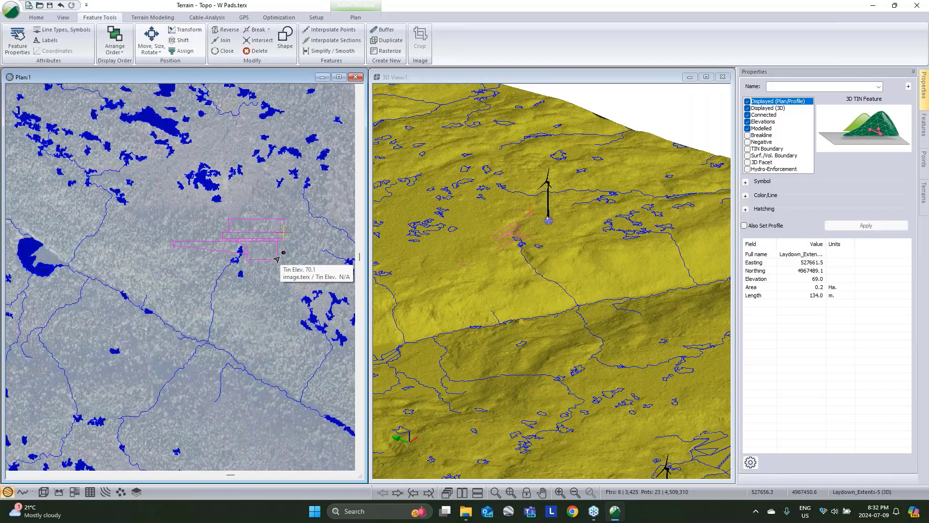
# Step: Select the upper spare pad template east of the terrain and paste a duplicate of its features in place
pyautogui.scroll(-3, 261, 271)
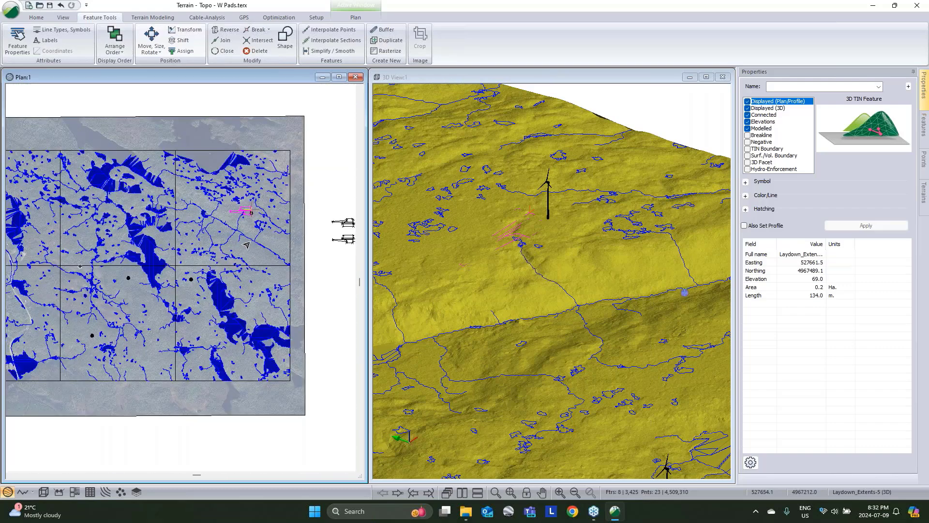
pyautogui.moveTo(246, 245); pyautogui.dragTo(218, 230, button='middle')
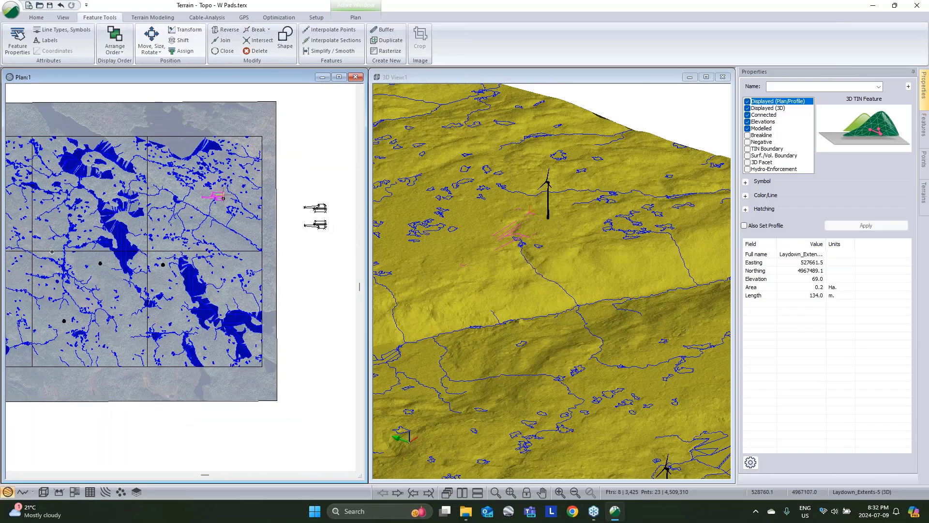
pyautogui.moveTo(297, 193); pyautogui.dragTo(324, 216)
pyautogui.scroll(5, 325, 210)
pyautogui.rightClick(306, 175)
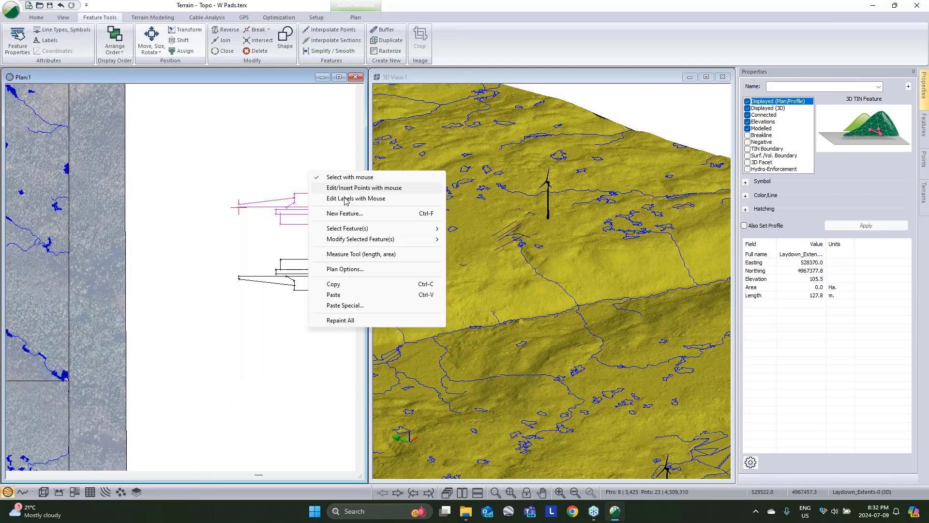
pyautogui.click(333, 284)
pyautogui.rightClick(296, 150)
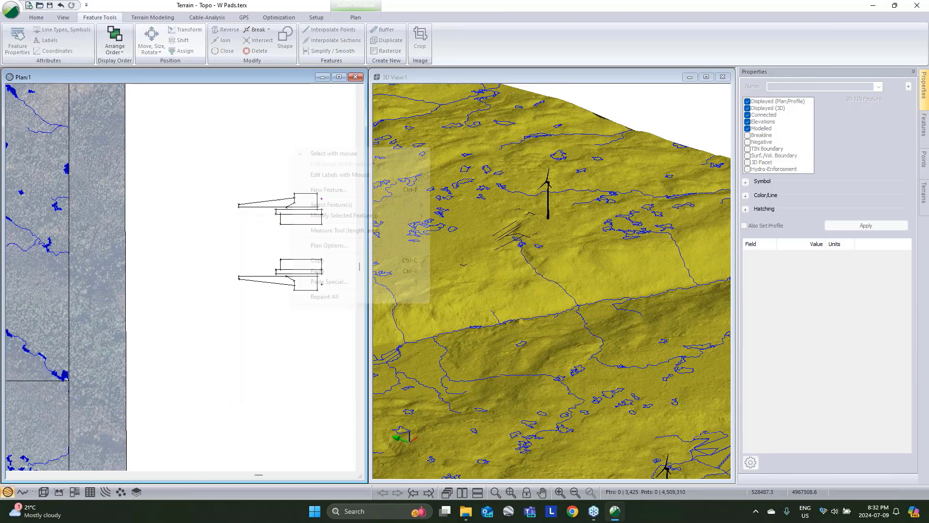
pyautogui.click(339, 271)
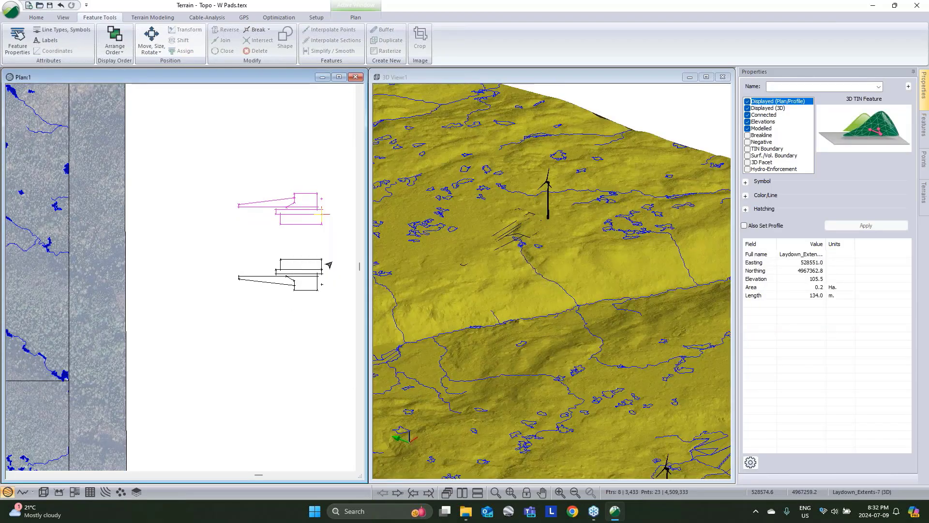
# Step: Move the duplicated pad features onto the easternmost turbine location that has no pad yet
pyautogui.click(290, 209)
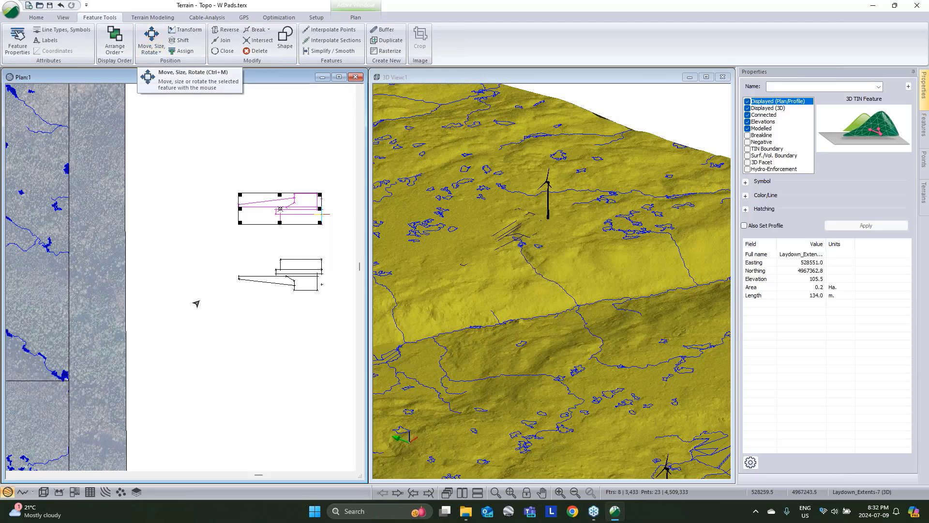
pyautogui.scroll(-3, 196, 303)
pyautogui.moveTo(248, 274); pyautogui.dragTo(248, 262, button='middle')
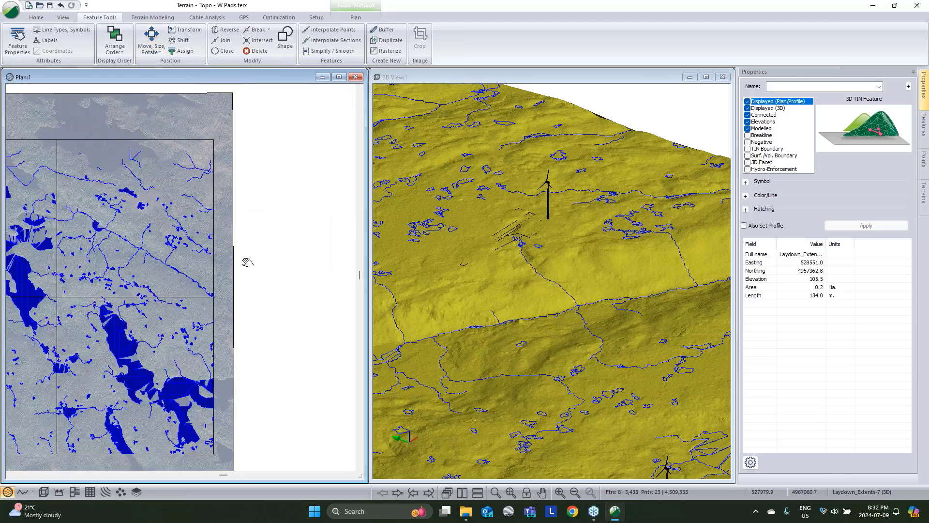
pyautogui.scroll(1, 248, 262)
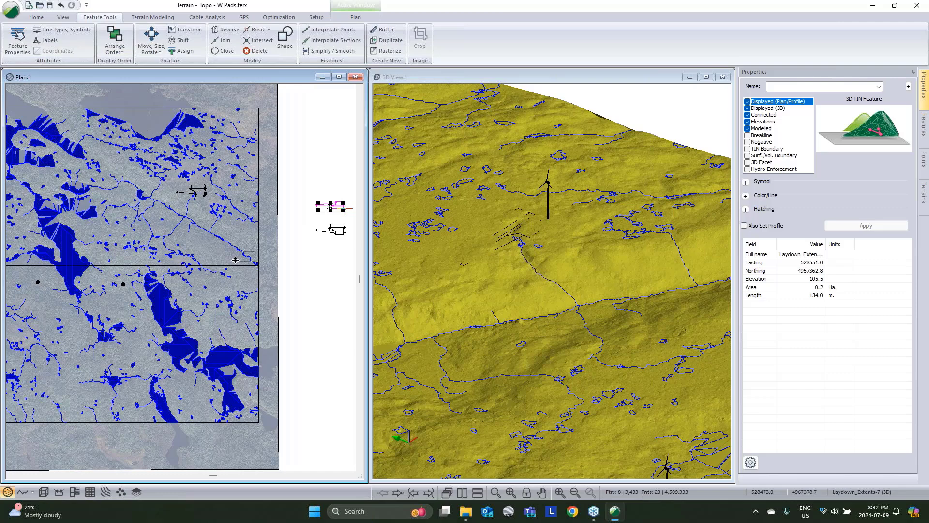
pyautogui.moveTo(246, 270); pyautogui.dragTo(248, 274, button='middle')
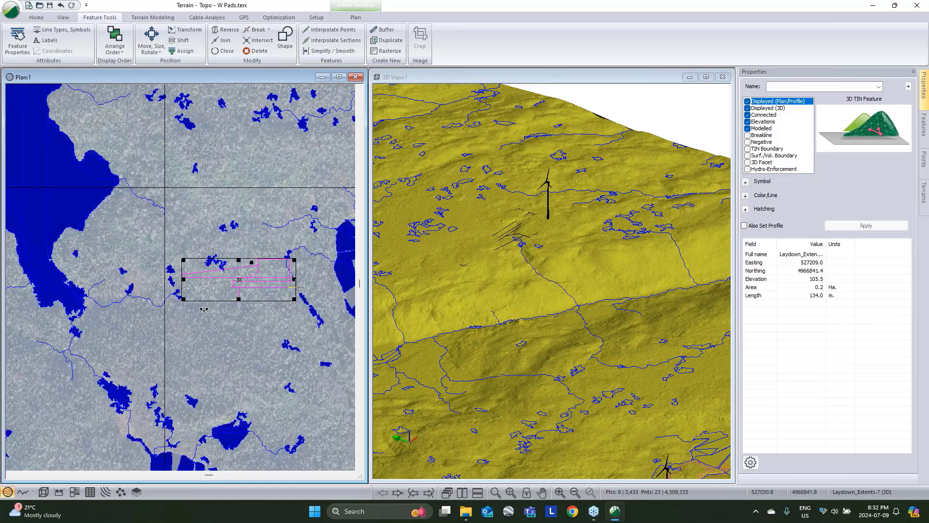
# Step: Rotate the pad at the turbine so its long arm runs steeply toward the south-southwest
pyautogui.click(576, 284)
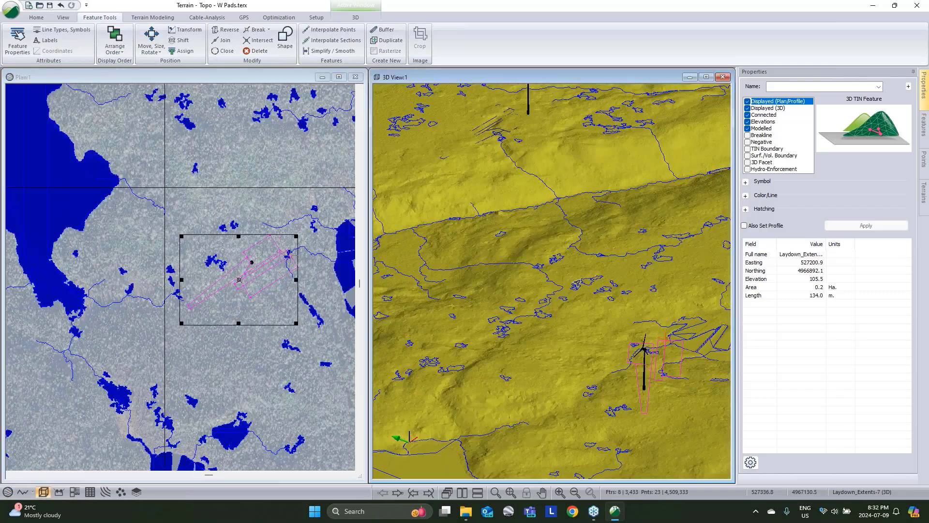
pyautogui.click(193, 314)
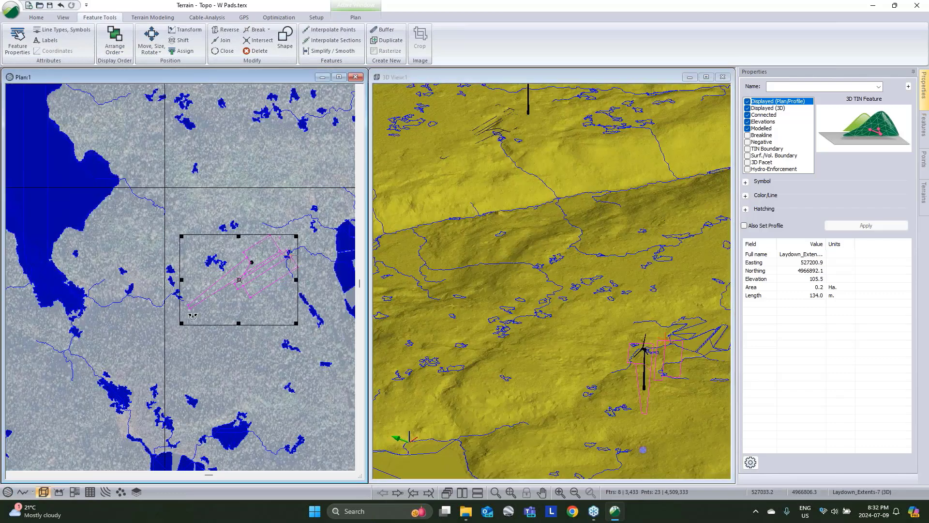
pyautogui.moveTo(193, 315); pyautogui.dragTo(220, 335)
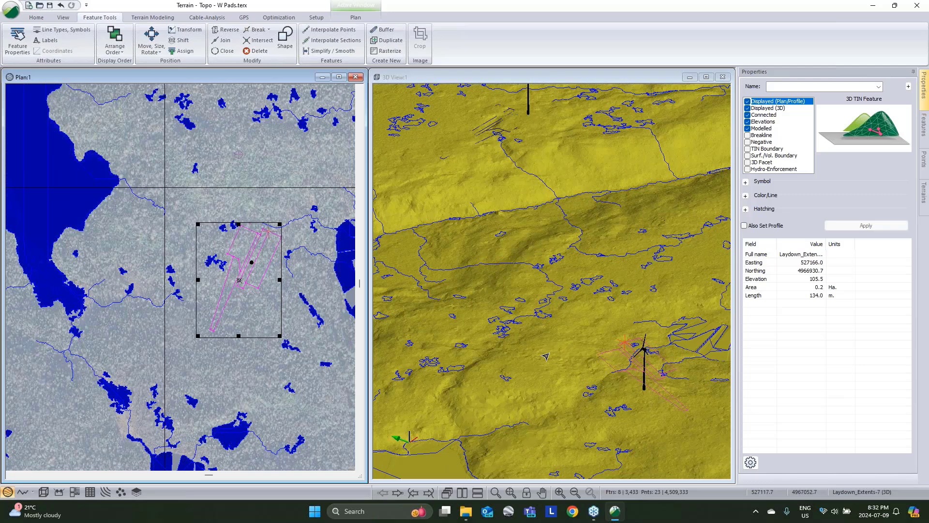
pyautogui.click(545, 356)
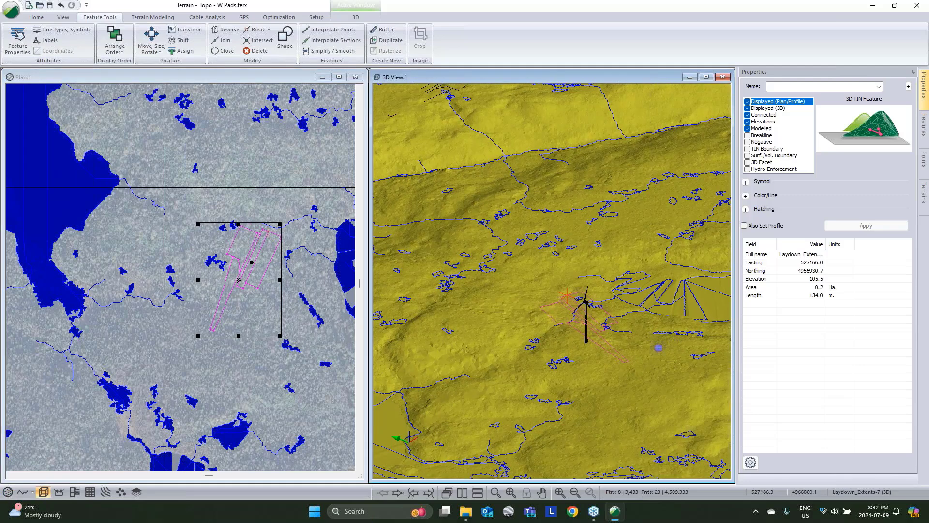
# Step: Shift the pad features so the current point's Z coordinate is 65
pyautogui.click(182, 40)
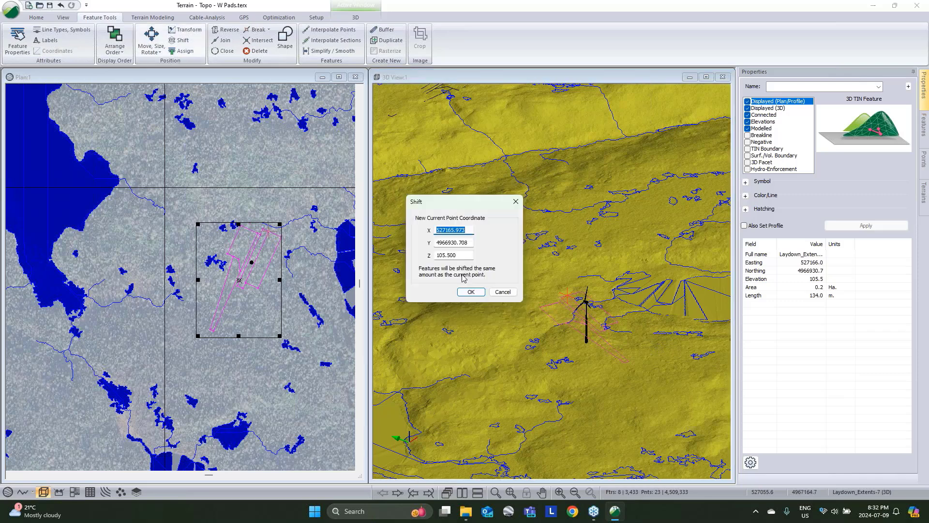
pyautogui.press('Tab')
pyautogui.press('Tab')
pyautogui.write('65')
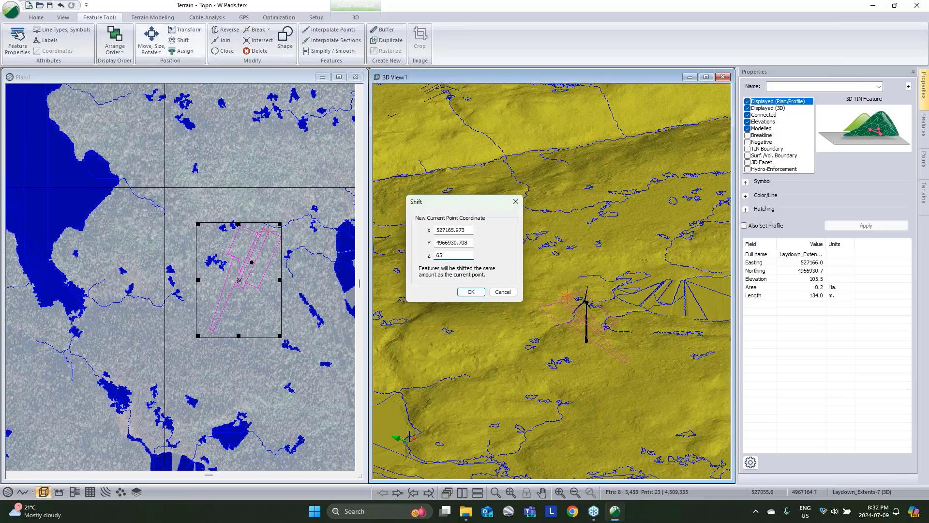
pyautogui.press('Return')
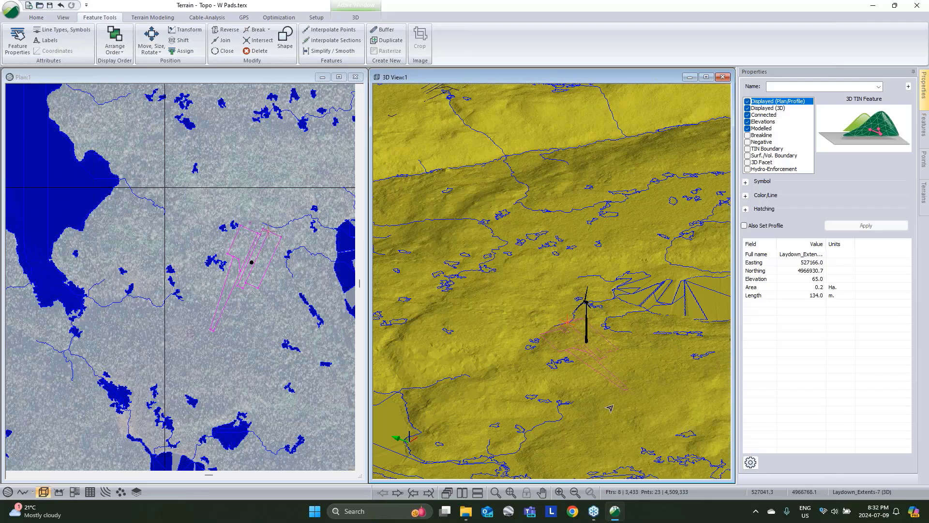
# Step: Rotate the pad slightly clockwise toward a southwest diagonal and move it just southwest of the turbine point
pyautogui.moveTo(610, 408); pyautogui.dragTo(532, 356)
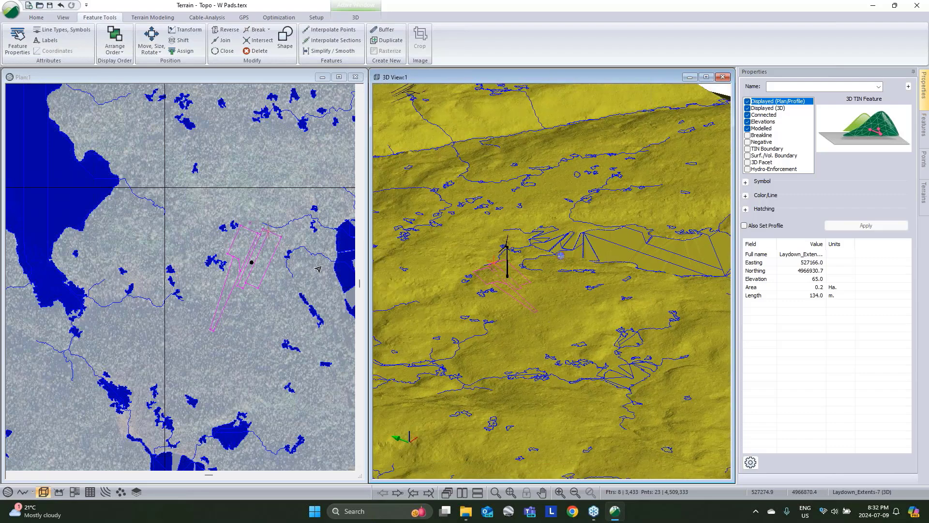
pyautogui.click(318, 269)
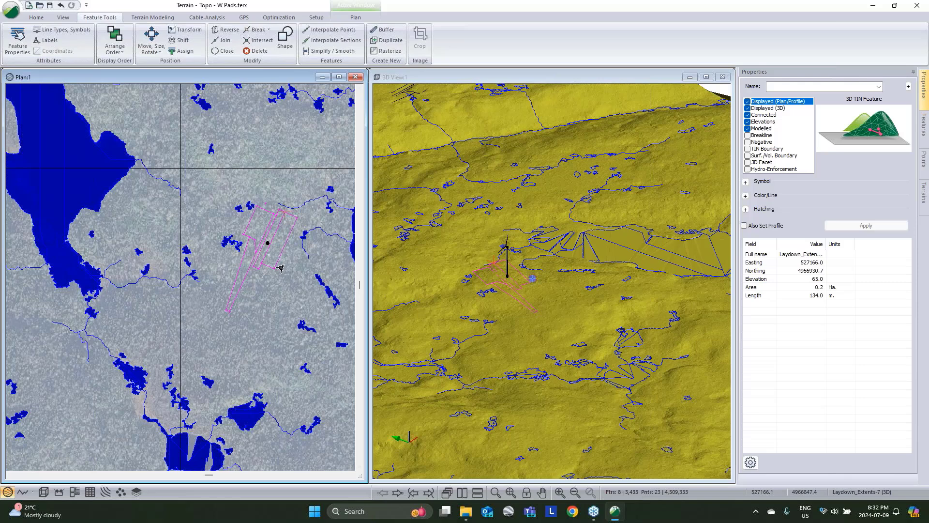
pyautogui.click(302, 273)
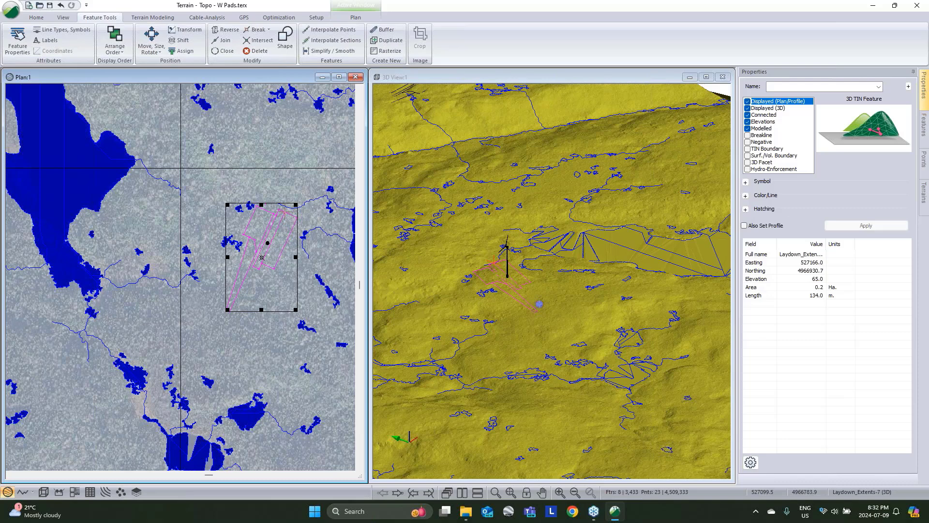
pyautogui.moveTo(227, 303); pyautogui.dragTo(220, 297)
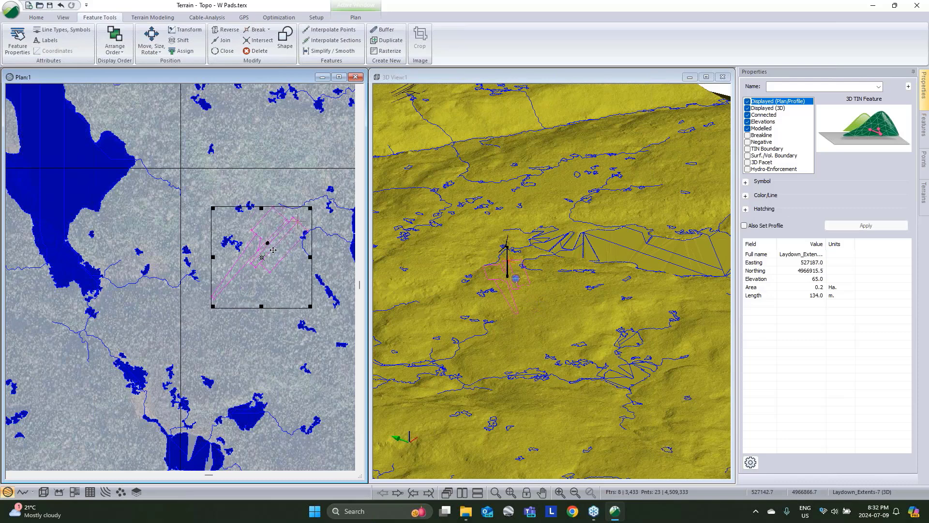
pyautogui.moveTo(280, 245); pyautogui.dragTo(271, 265)
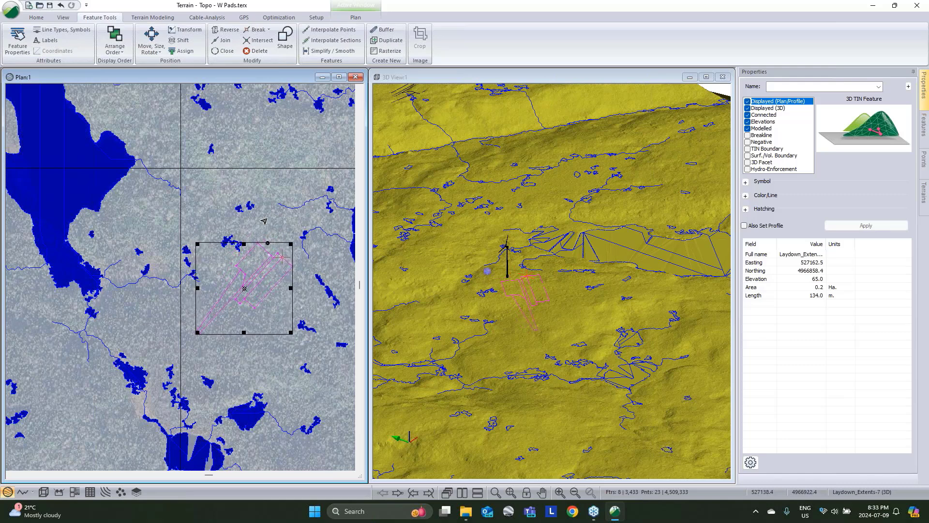
# Step: Move the pad by vectors from its centre point (527138.16, 4966880.76) to the nearby turbine point
pyautogui.click(164, 50)
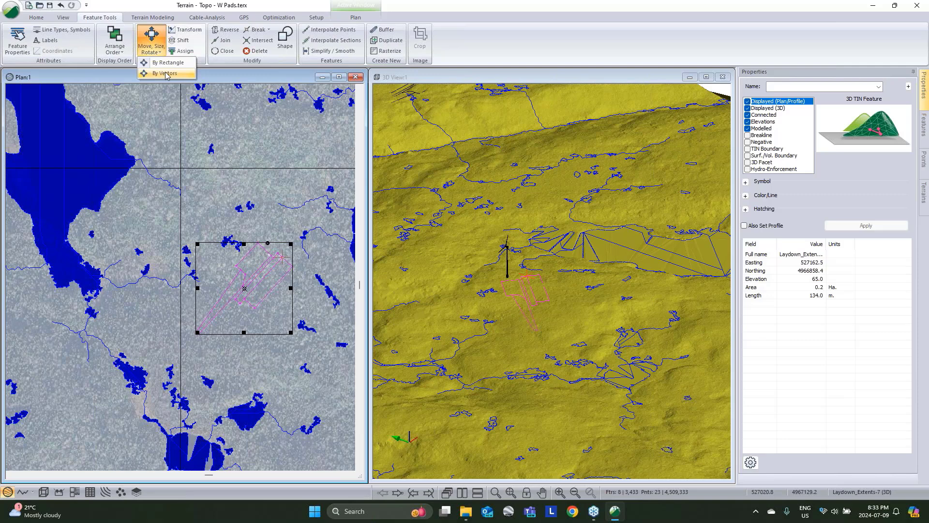
pyautogui.click(160, 72)
pyautogui.scroll(5, 264, 232)
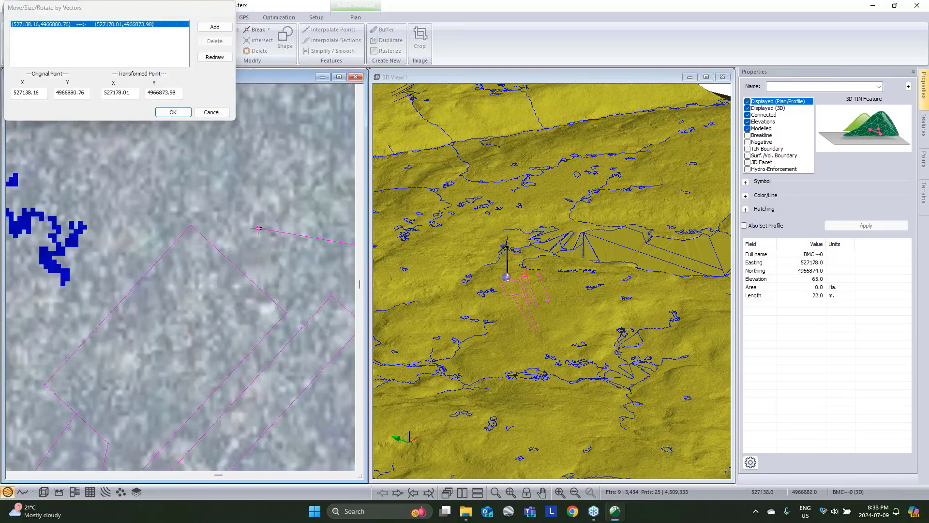
pyautogui.click(248, 240)
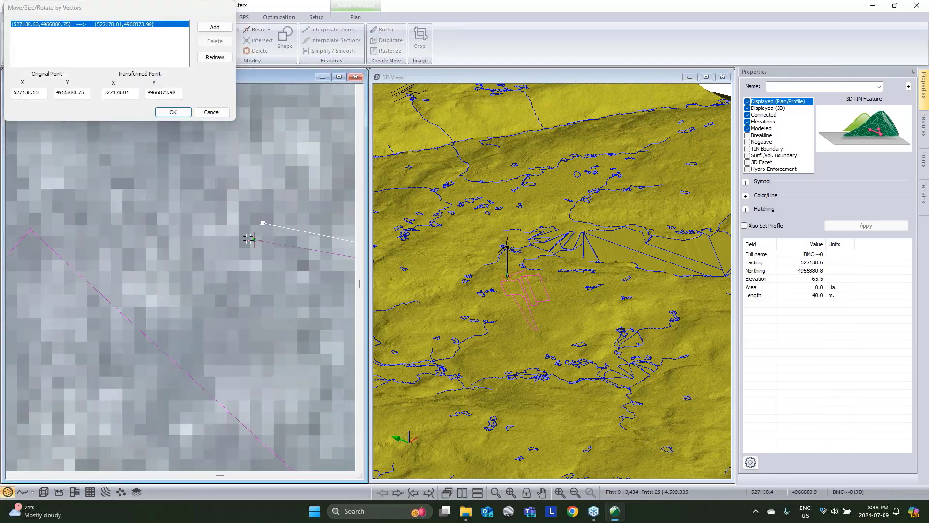
pyautogui.scroll(-4, 248, 240)
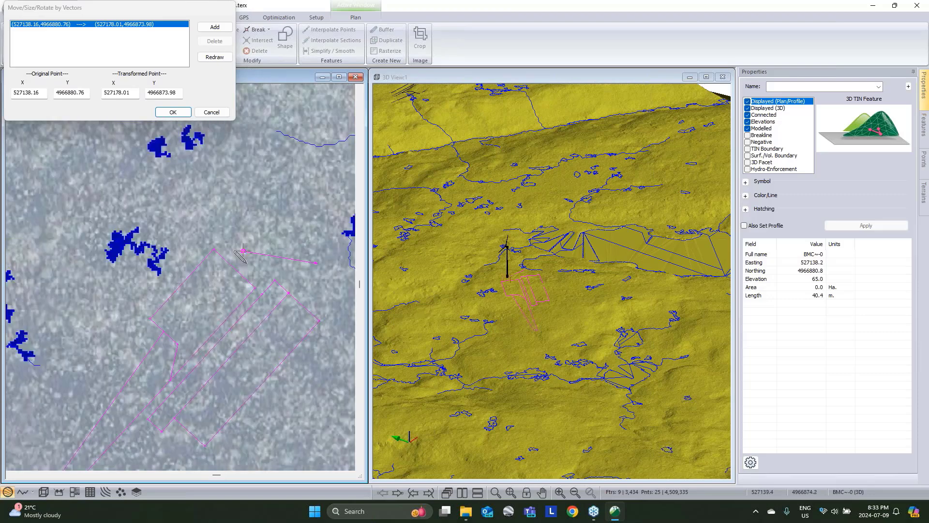
pyautogui.scroll(4, 247, 245)
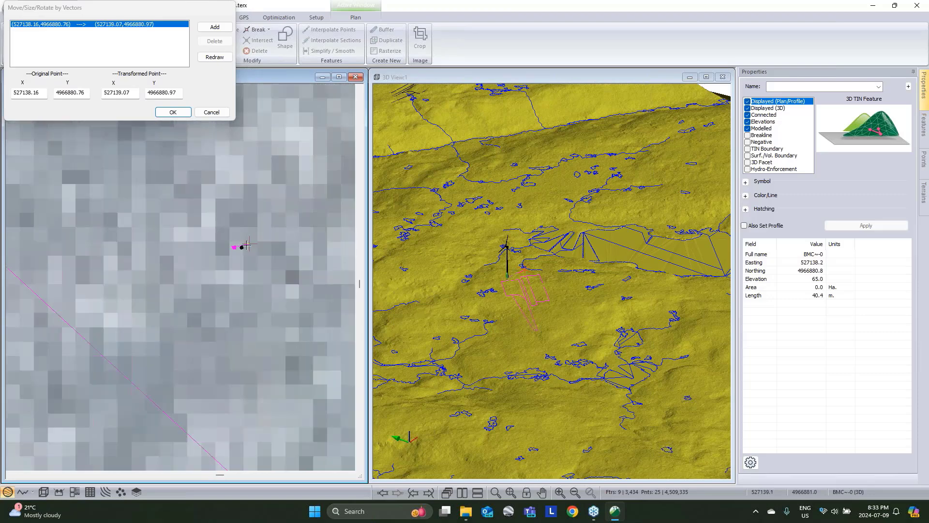
pyautogui.click(242, 247)
pyautogui.click(173, 112)
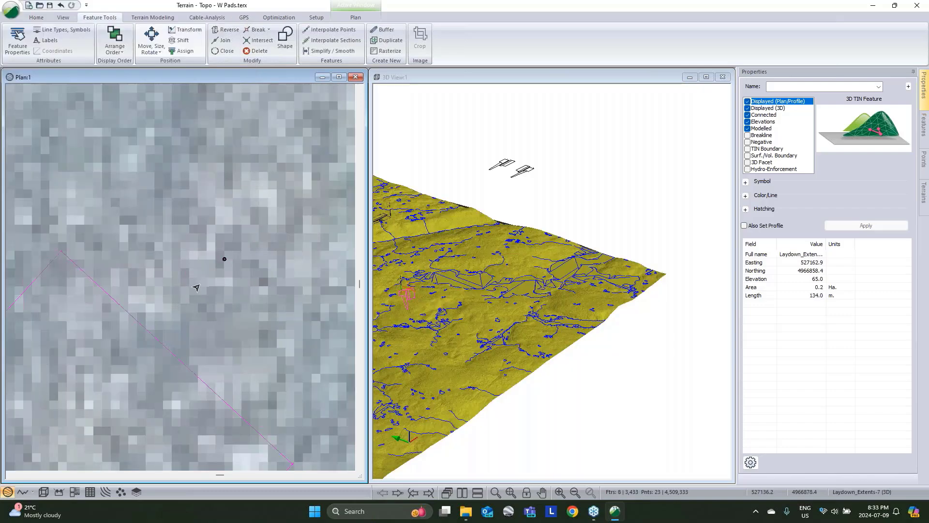
# Step: Duplicate the upper spare pad template again by copying and pasting its features east of the terrain
pyautogui.scroll(-3, 249, 302)
pyautogui.moveTo(604, 291); pyautogui.dragTo(411, 286)
pyautogui.scroll(-5, 237, 293)
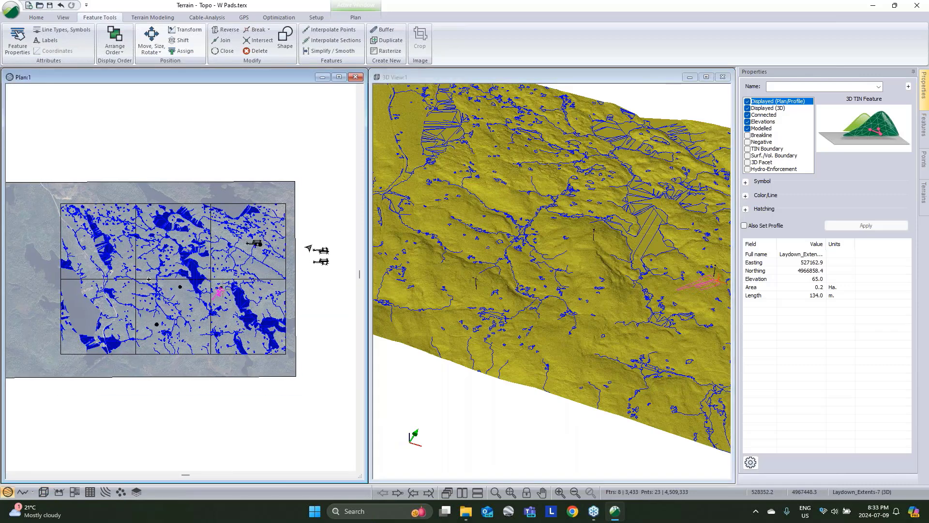
pyautogui.click(314, 249)
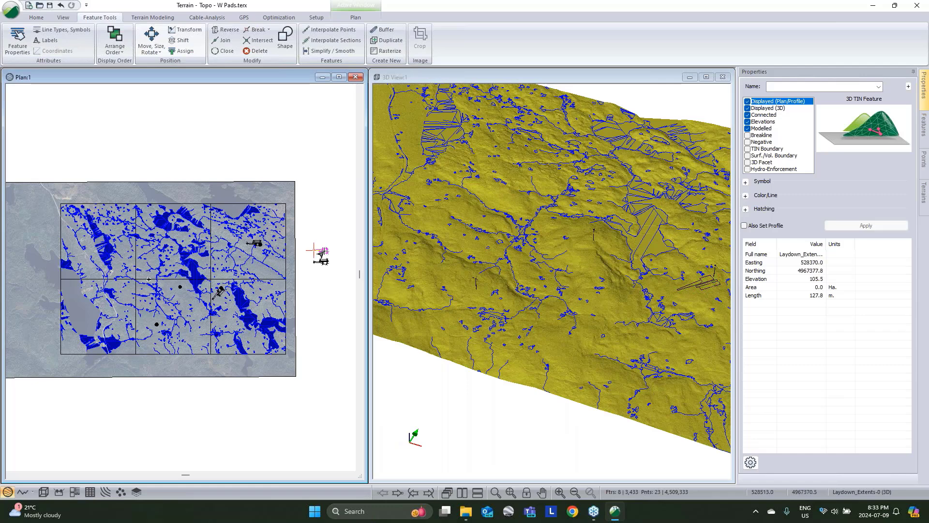
pyautogui.rightClick(324, 250)
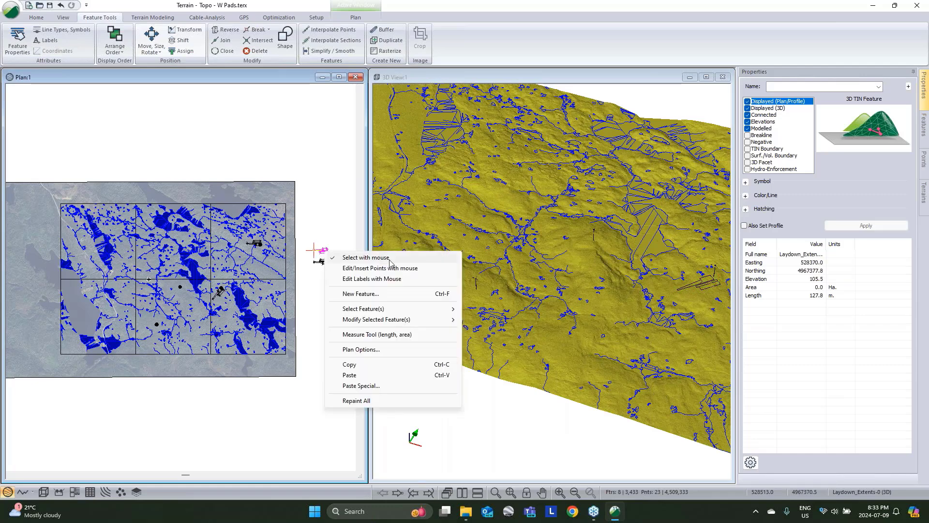
pyautogui.click(382, 363)
pyautogui.rightClick(332, 208)
pyautogui.click(356, 332)
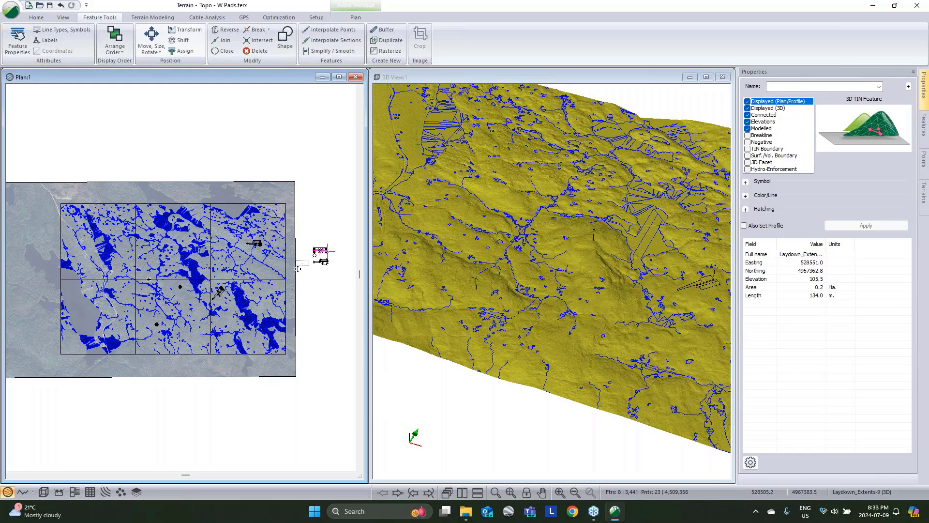
# Step: Move the new pad copy onto the southwesternmost turbine location and focus both views on it
pyautogui.click(155, 326)
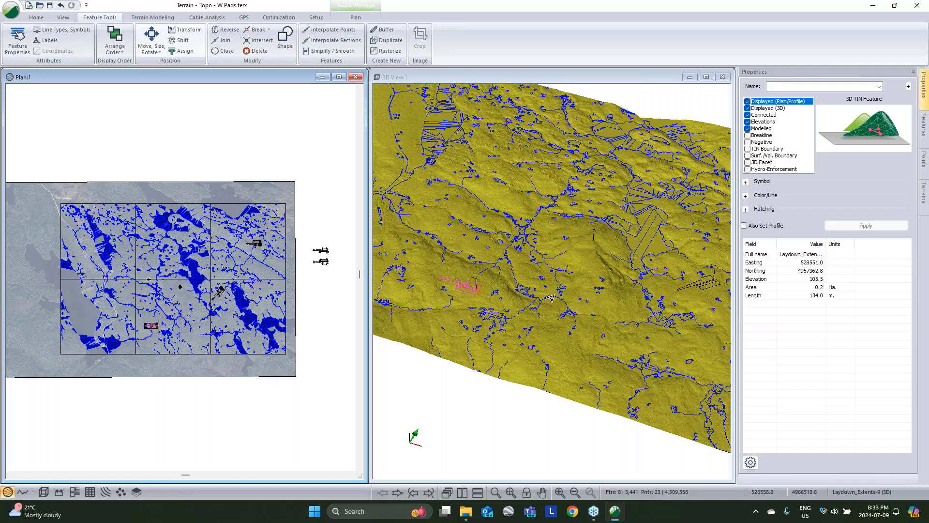
pyautogui.scroll(5, 477, 278)
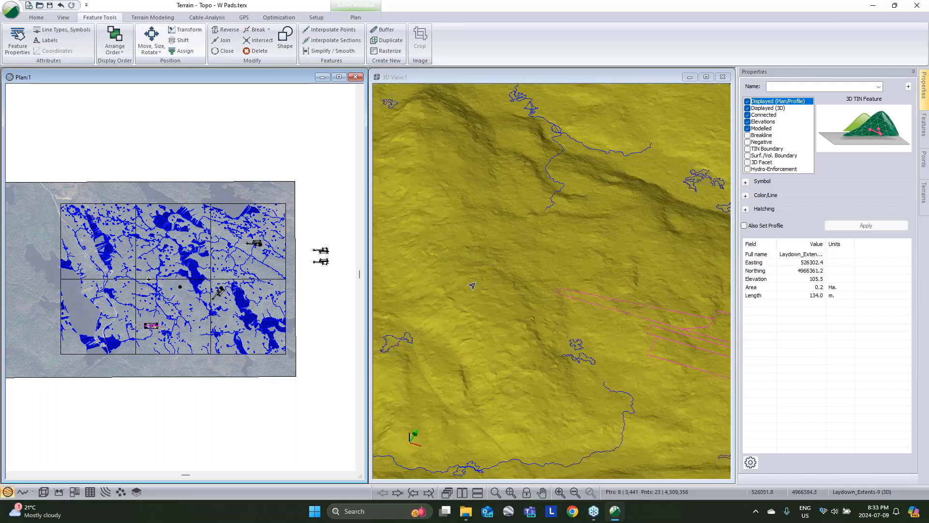
pyautogui.moveTo(471, 286); pyautogui.dragTo(257, 303, button='middle')
pyautogui.scroll(4, 150, 327)
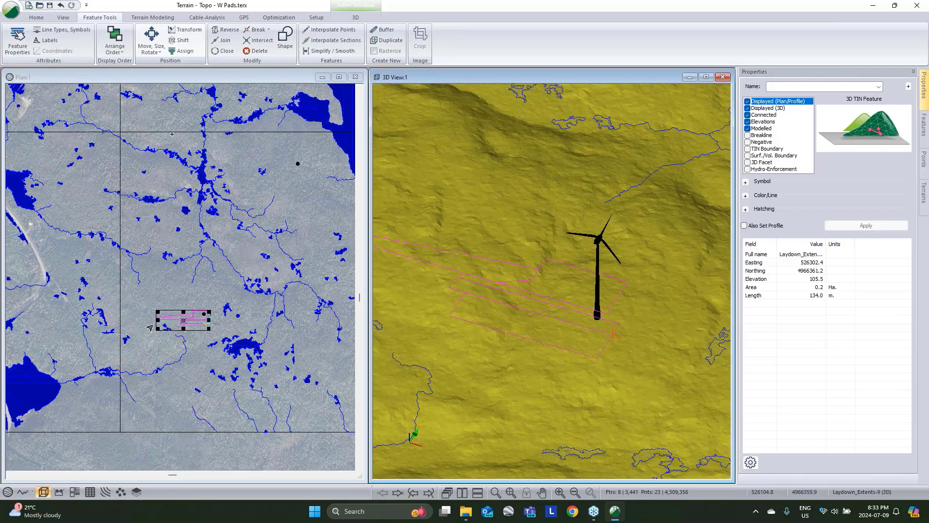
pyautogui.scroll(1, 192, 314)
pyautogui.moveTo(496, 249); pyautogui.dragTo(540, 278, button='middle')
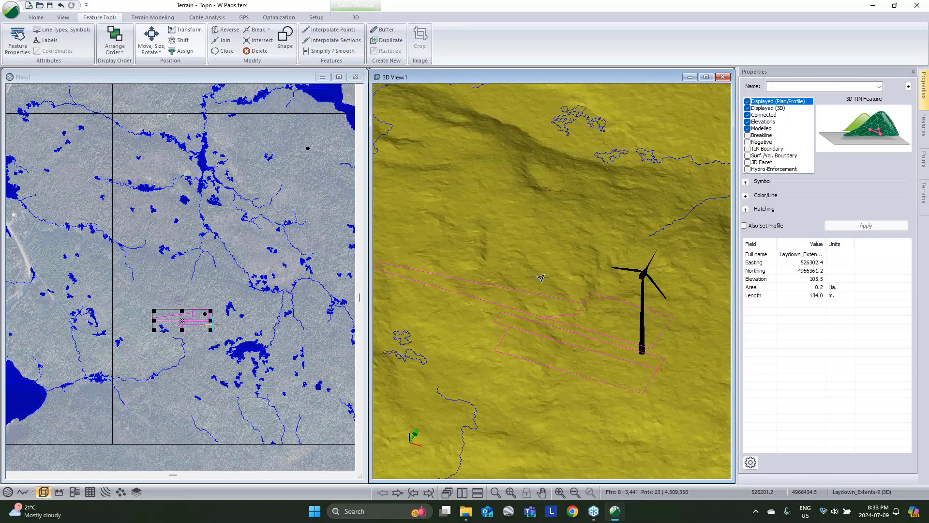
# Step: Shift the southwesternmost pad copy vertically to elevation 81, keeping its X and Y coordinates
pyautogui.scroll(-3, 540, 278)
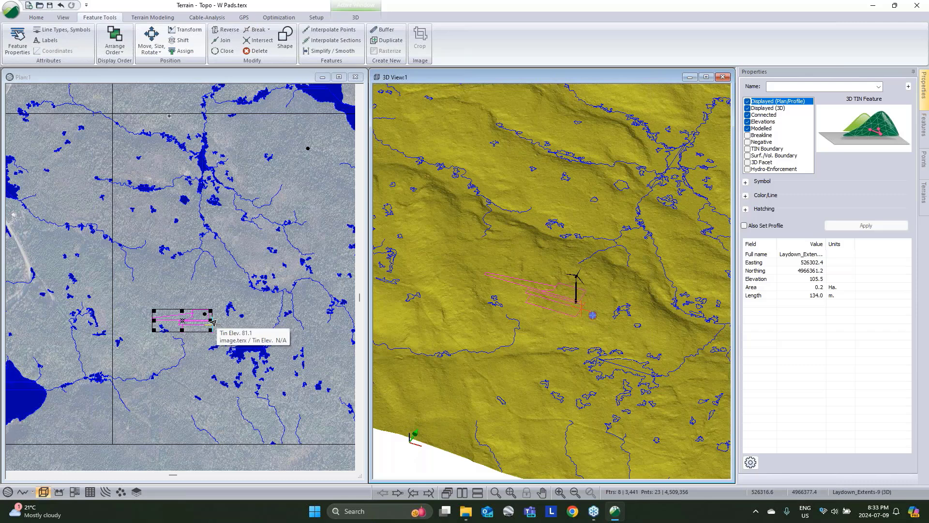
pyautogui.click(179, 40)
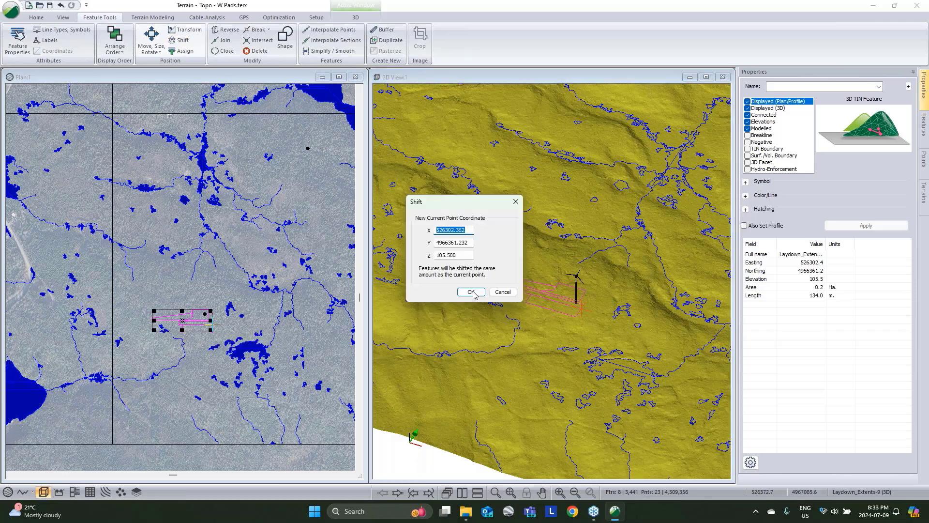
pyautogui.doubleClick(454, 255)
pyautogui.write('81')
pyautogui.press('Return')
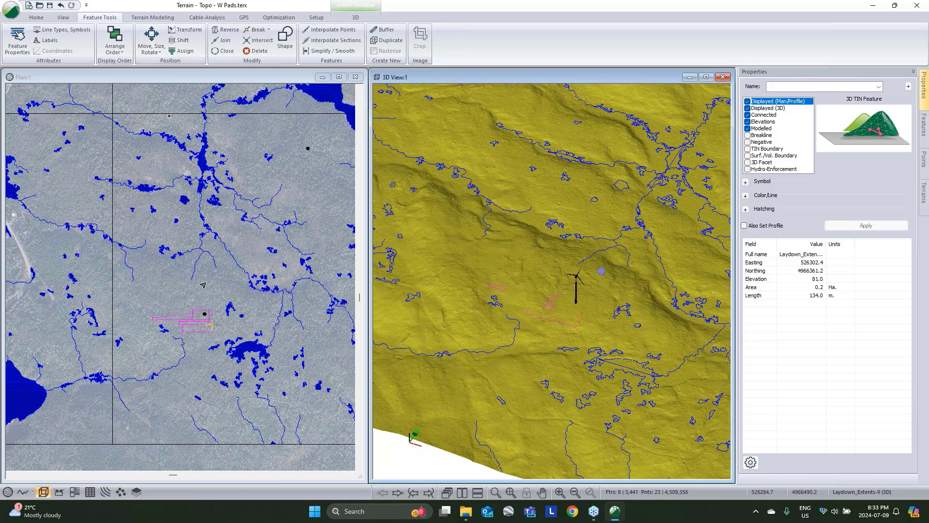
# Step: Nudge the southwesternmost pad west, then move it by vectors from (526275.72, 4966394.23) to the turbine point at (526279.16, 4966393.46)
pyautogui.moveTo(210, 286); pyautogui.dragTo(239, 309, button='middle')
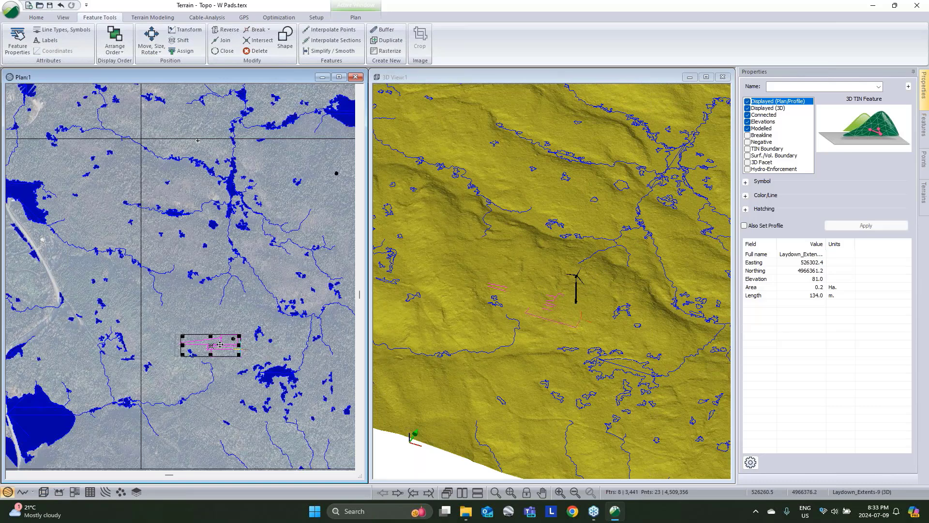
pyautogui.moveTo(220, 344); pyautogui.dragTo(218, 344)
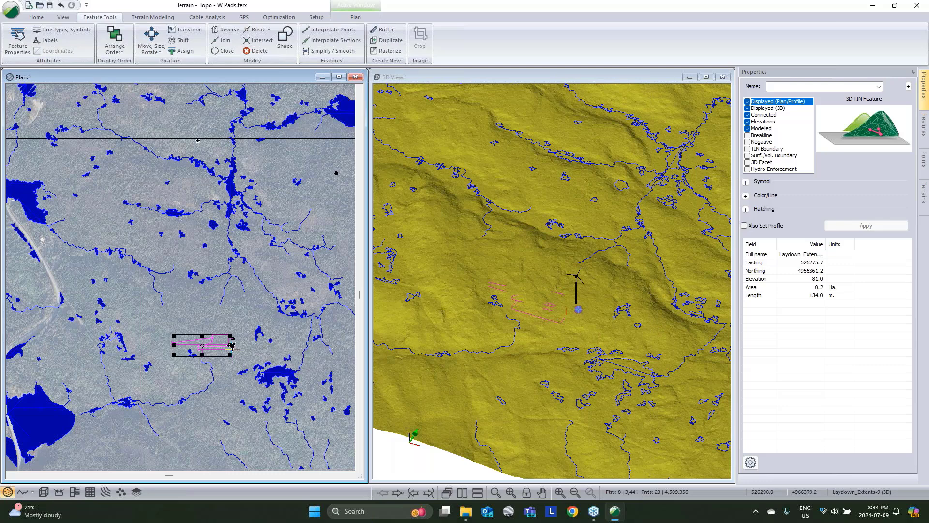
pyautogui.scroll(4, 231, 347)
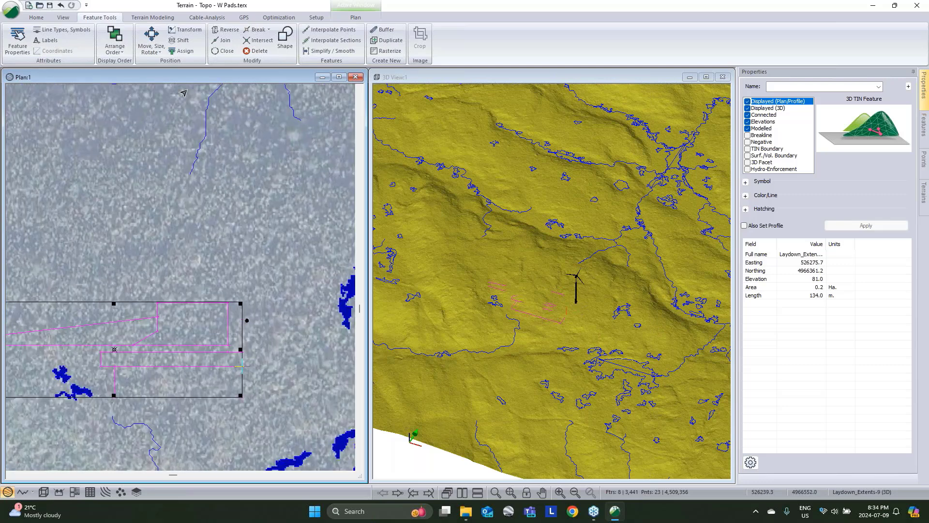
pyautogui.click(151, 48)
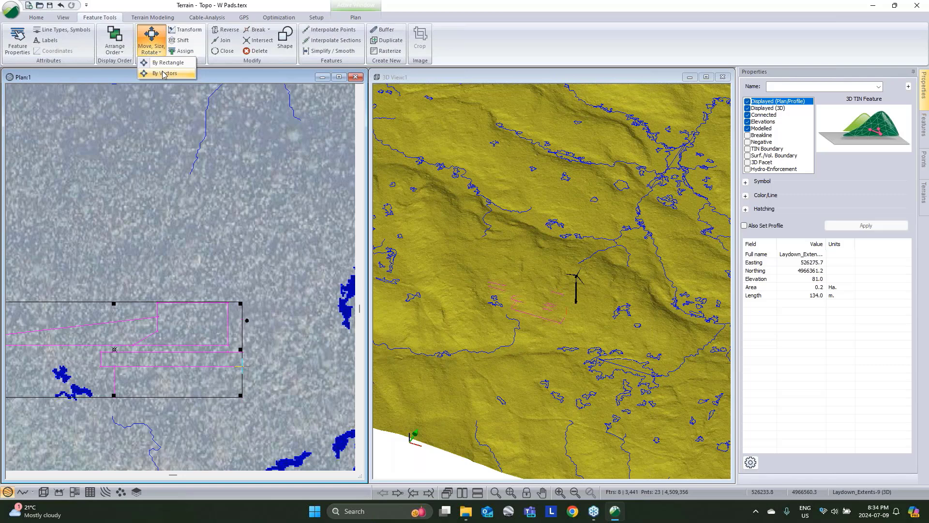
pyautogui.click(163, 74)
pyautogui.moveTo(250, 357); pyautogui.dragTo(247, 343)
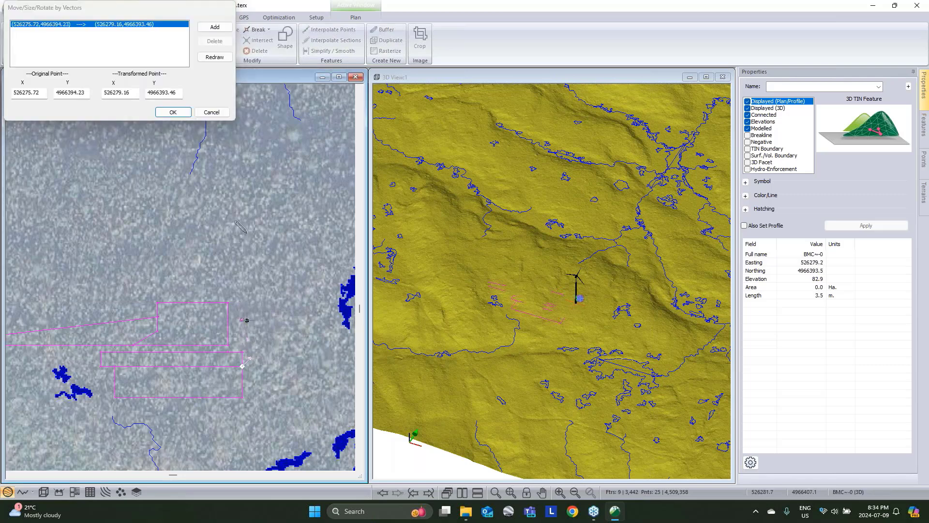
pyautogui.click(173, 112)
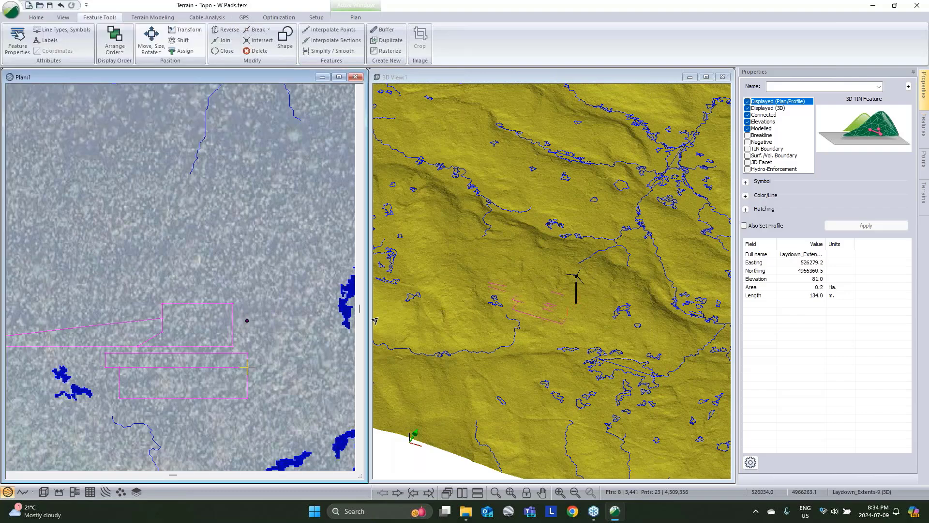
# Step: Select the upper spare pad template east of the terrain and duplicate its features by copying and pasting
pyautogui.scroll(-3, 122, 320)
pyautogui.scroll(-4, 173, 321)
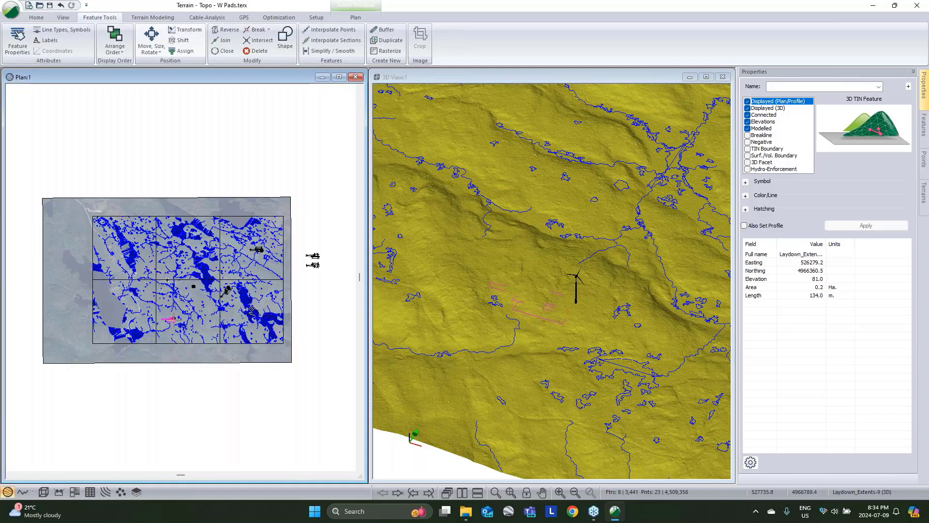
pyautogui.scroll(2, 292, 278)
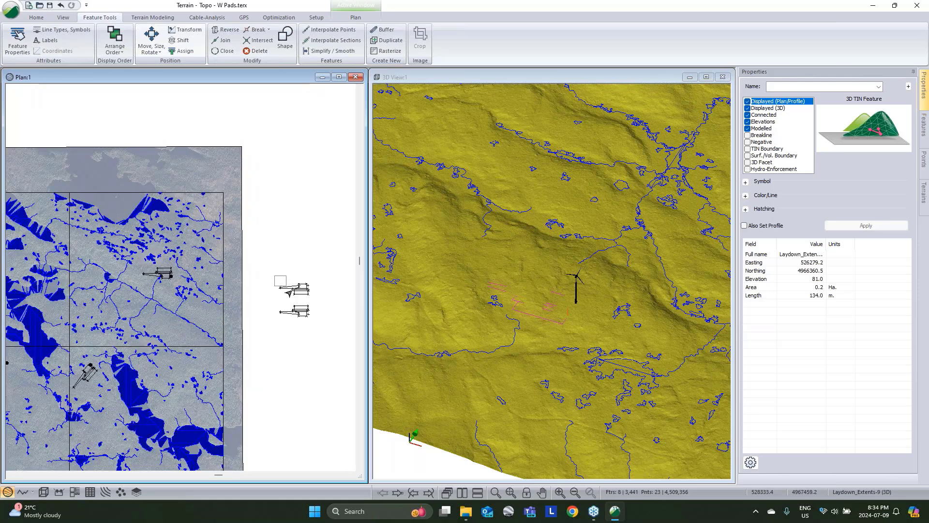
pyautogui.click(279, 288)
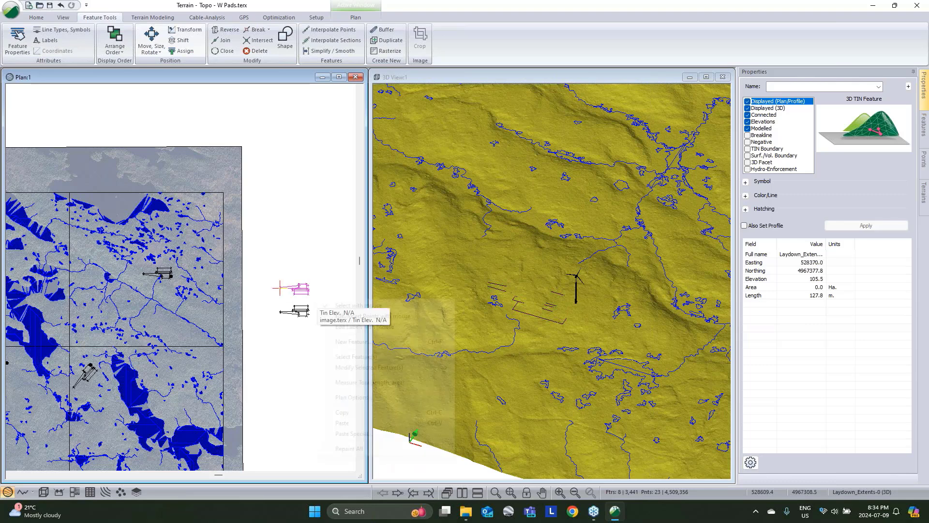
pyautogui.rightClick(317, 297)
pyautogui.click(342, 412)
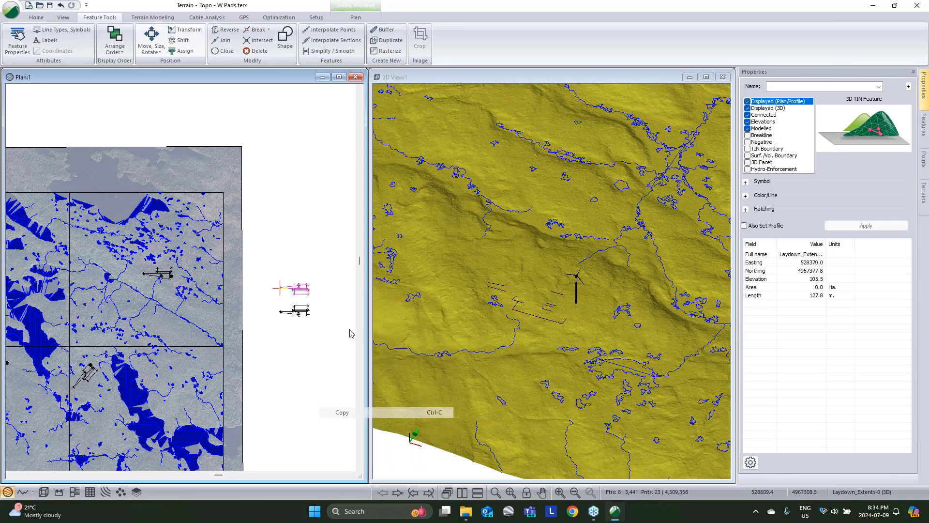
pyautogui.rightClick(306, 251)
pyautogui.click(342, 376)
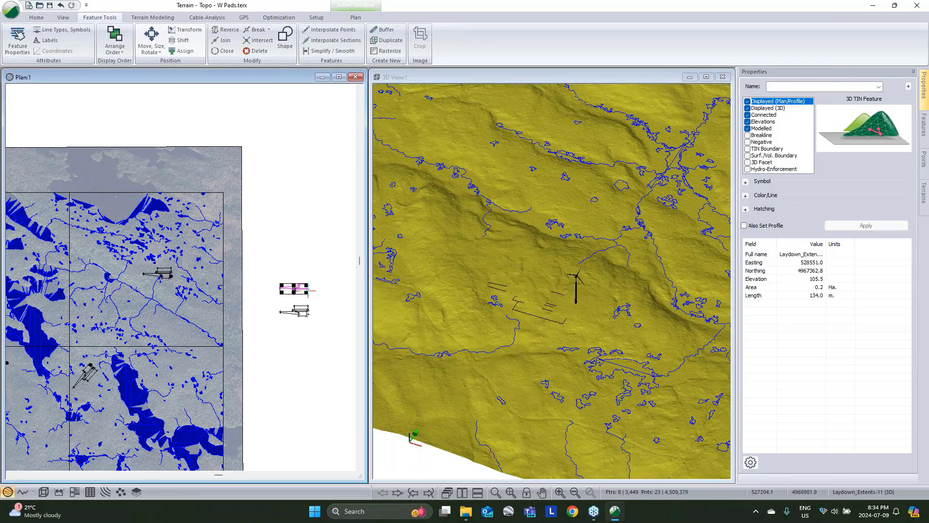
# Step: Move the pasted pad to the remaining turbine location near the terrain's centre and rotate it so its long tail runs southeast
pyautogui.scroll(2, 208, 292)
pyautogui.scroll(-3, 208, 291)
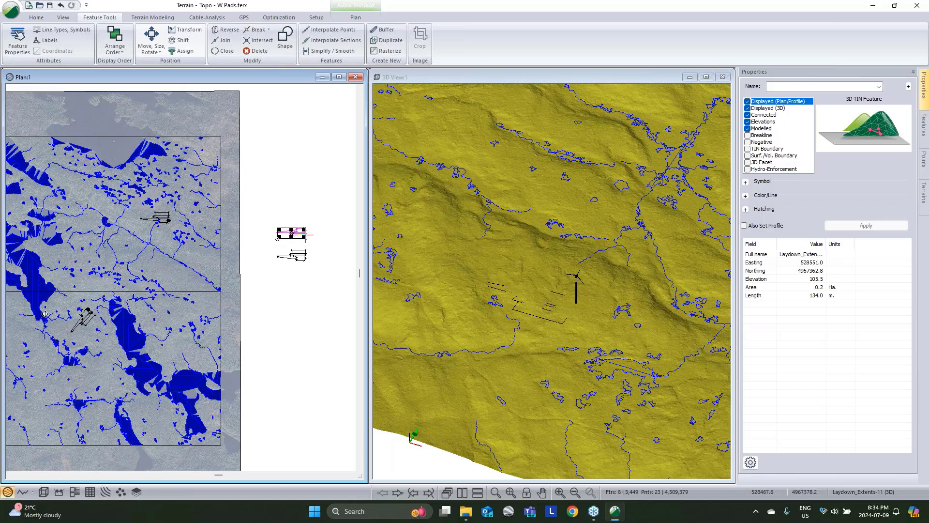
pyautogui.scroll(2, 121, 288)
pyautogui.scroll(-2, 140, 296)
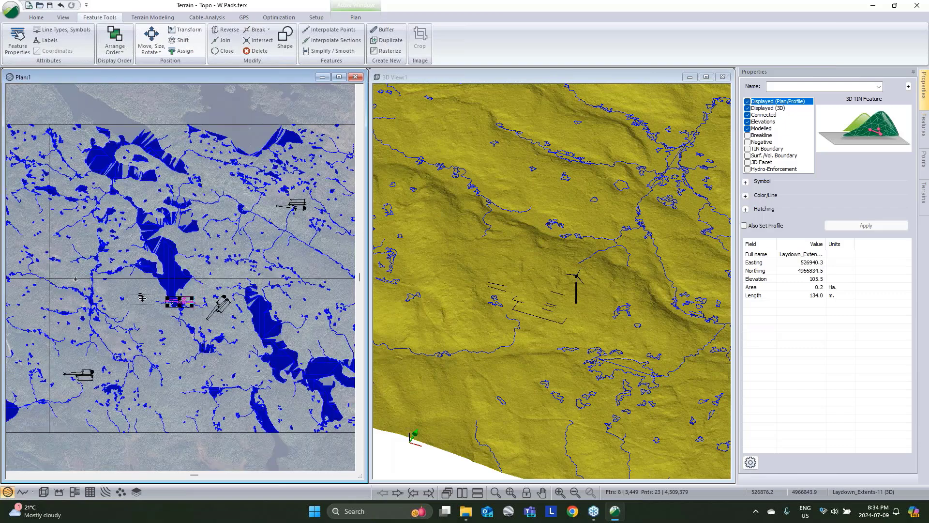
pyautogui.scroll(1, 142, 298)
pyautogui.scroll(4, 135, 295)
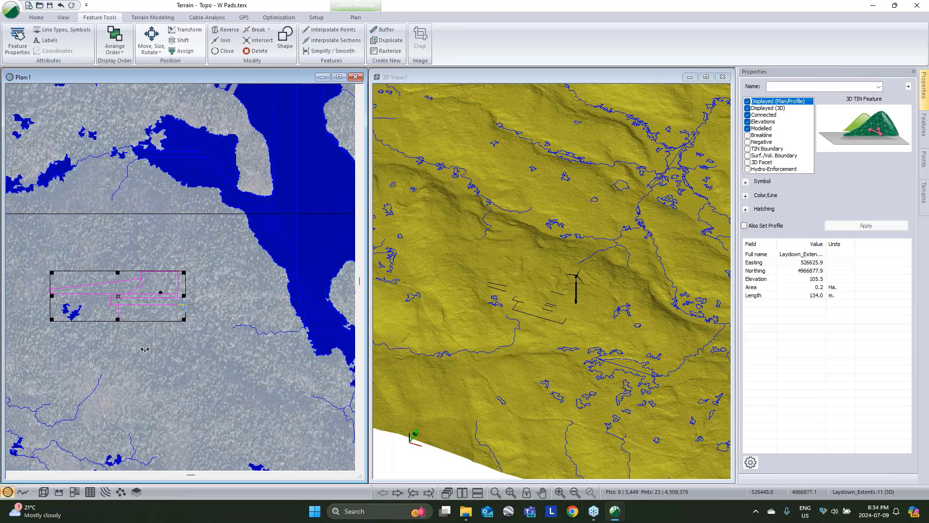
pyautogui.moveTo(168, 338); pyautogui.dragTo(160, 292)
pyautogui.moveTo(116, 272); pyautogui.dragTo(203, 301)
# Step: Shift the central pad copy vertically to elevation 72, keeping its X and Y coordinates
pyautogui.click(571, 296)
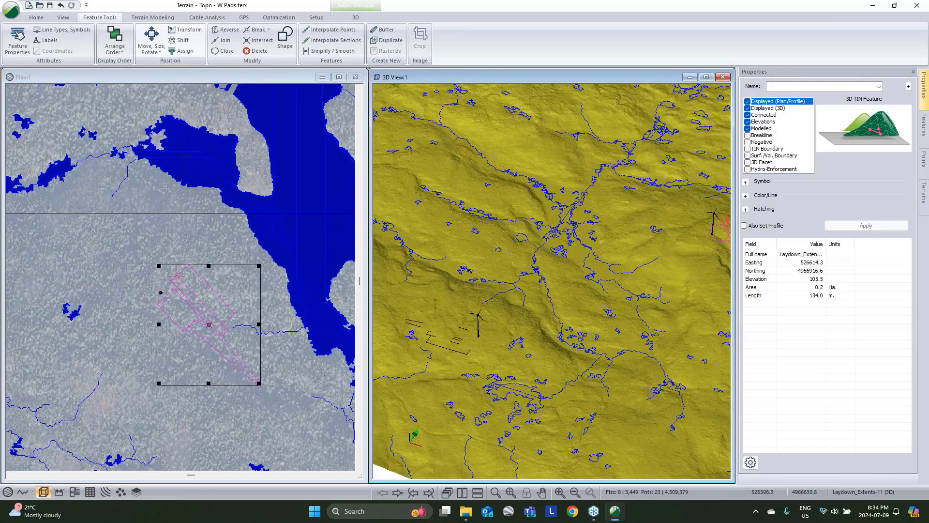
pyautogui.moveTo(570, 346); pyautogui.dragTo(585, 306)
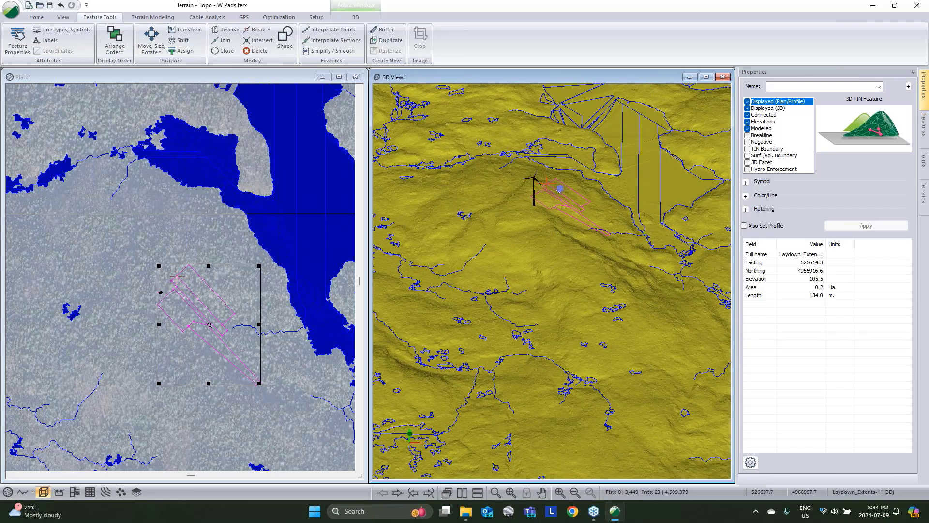
pyautogui.click(180, 40)
pyautogui.press('Tab')
pyautogui.press('Tab')
pyautogui.write('72')
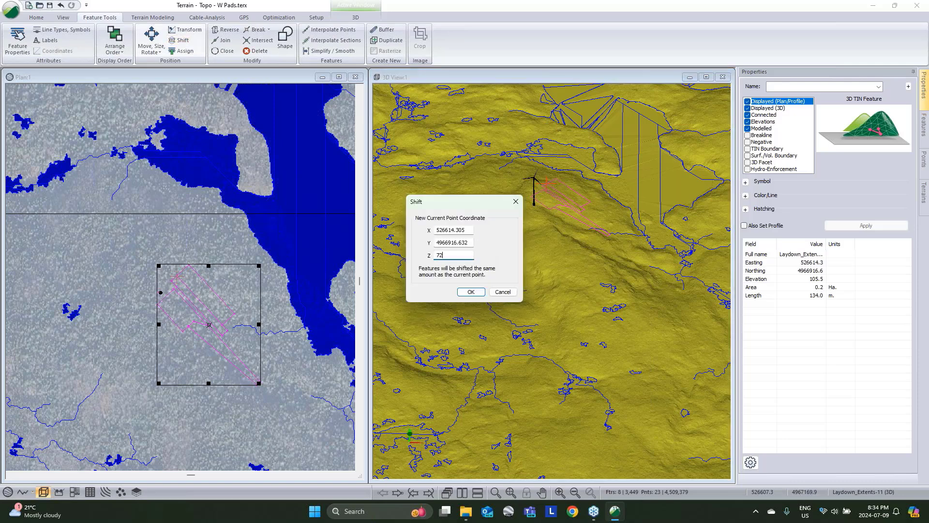
pyautogui.press('Return')
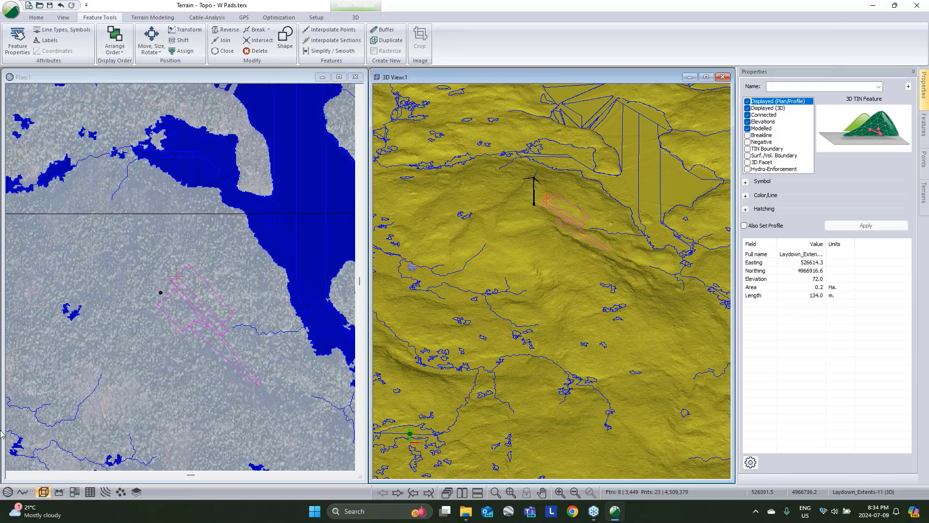
# Step: Rotate the central pad clockwise to run nearly north-south and move it southwest against the turbine point, checking its fit in 3D
pyautogui.click(265, 351)
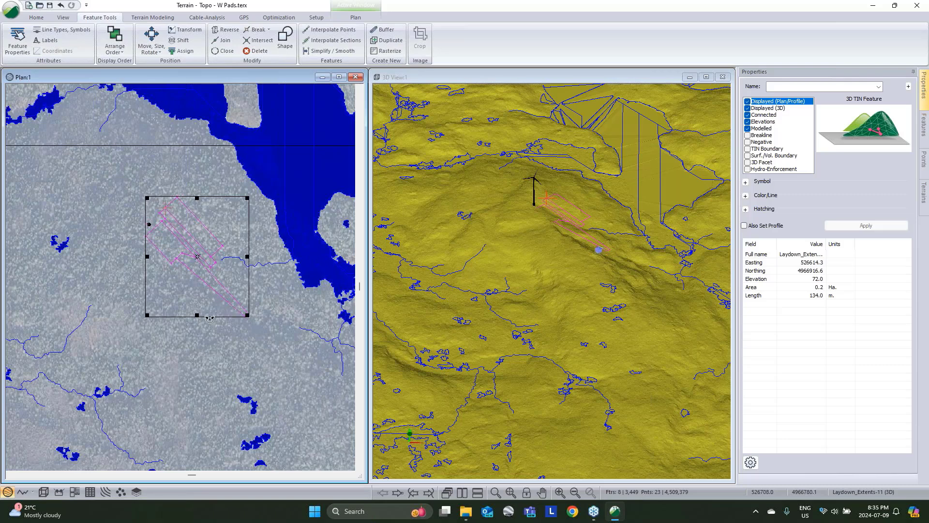
pyautogui.moveTo(209, 319); pyautogui.dragTo(184, 317)
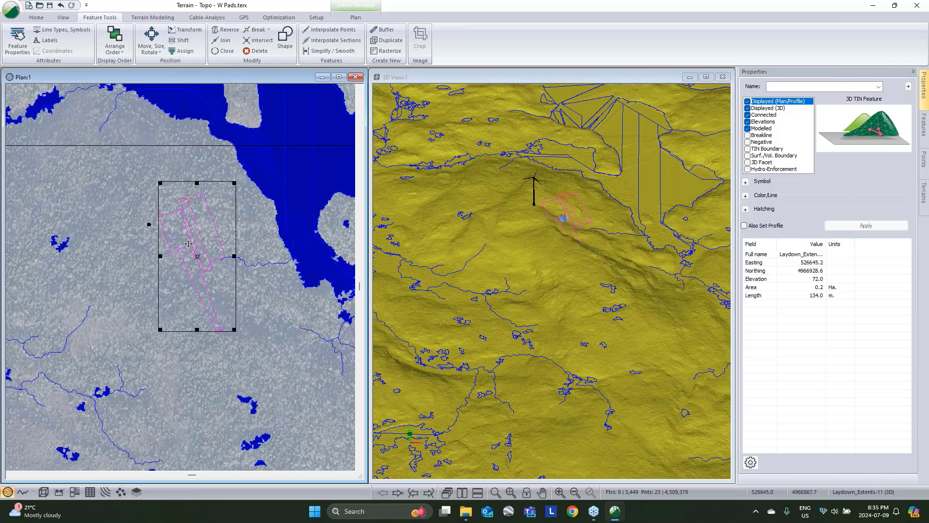
pyautogui.moveTo(188, 244); pyautogui.dragTo(171, 259)
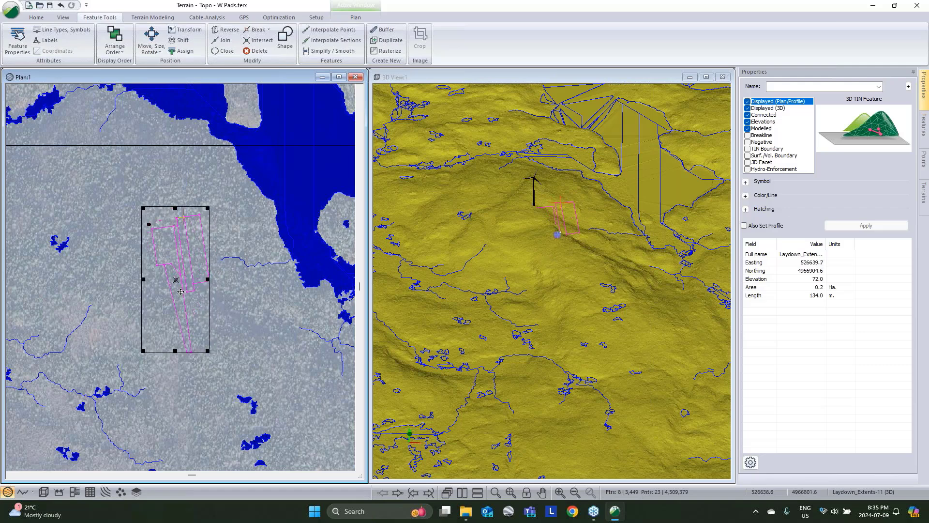
pyautogui.moveTo(171, 259); pyautogui.dragTo(162, 264)
pyautogui.moveTo(579, 294); pyautogui.dragTo(576, 343, button='middle')
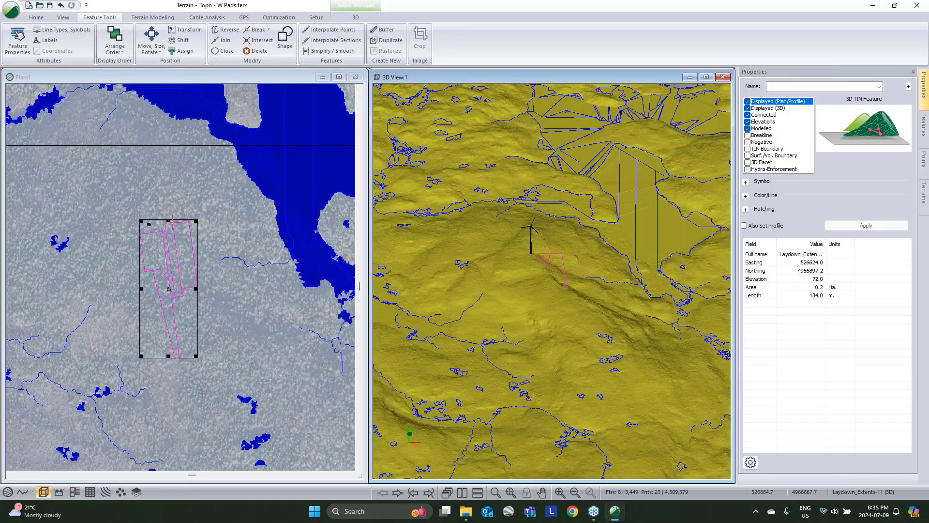
pyautogui.moveTo(578, 344)
pyautogui.mouseDown()
pyautogui.moveTo(601, 298)
pyautogui.moveTo(556, 319)
pyautogui.mouseUp()
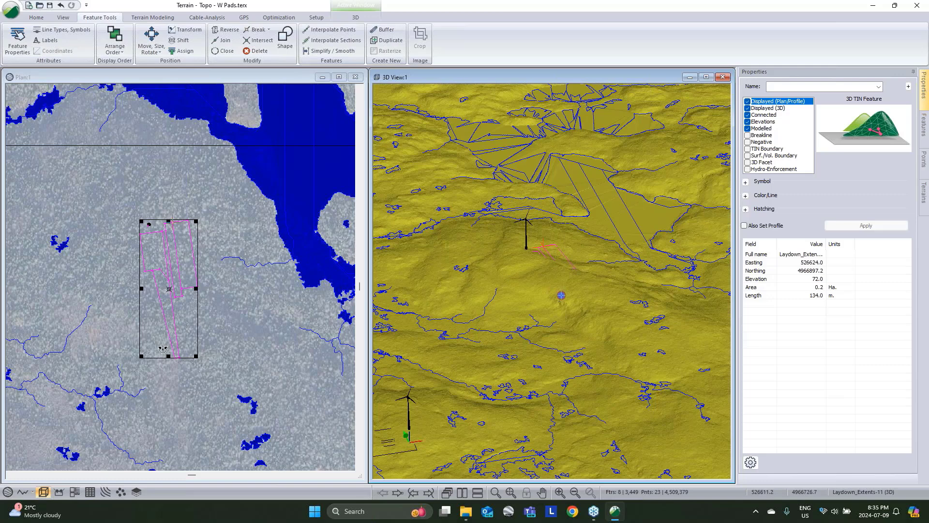
# Step: Rotate the selected turbine pad outlines slightly clockwise in plan and shift them to elevation 75
pyautogui.moveTo(162, 350); pyautogui.dragTo(156, 349)
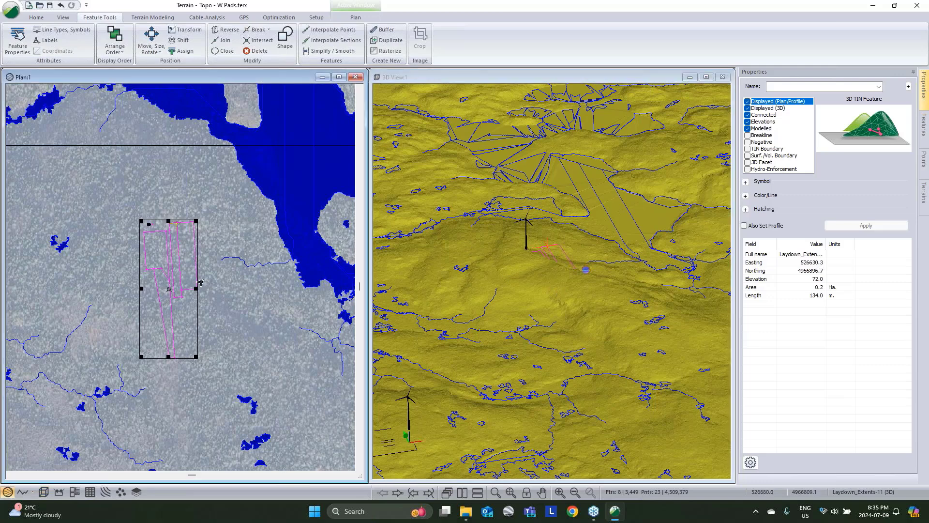
pyautogui.click(178, 42)
pyautogui.doubleClick(438, 254)
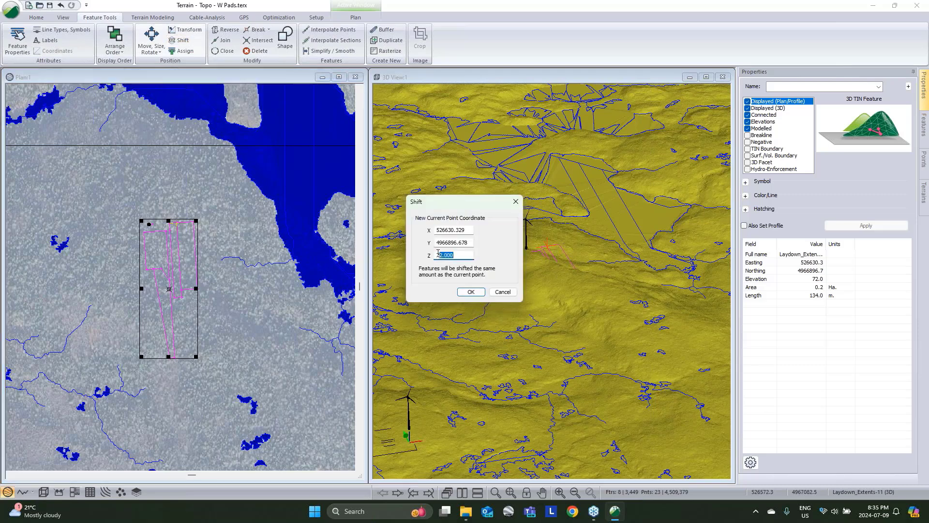
pyautogui.press('Escape')
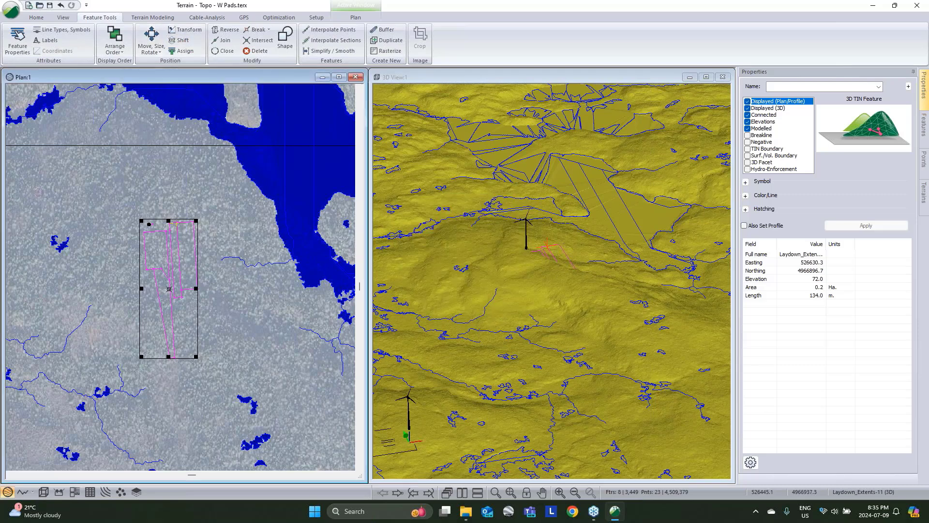
pyautogui.click(39, 192)
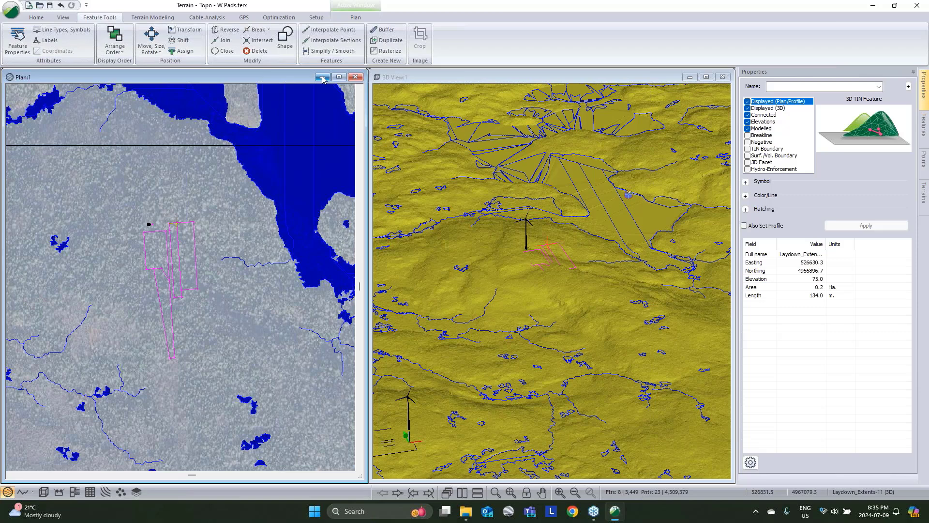
# Step: Shift the selected turbine pad features vertically so the current point has a Z coordinate of 78
pyautogui.click(184, 45)
pyautogui.press('Tab')
pyautogui.press('Tab')
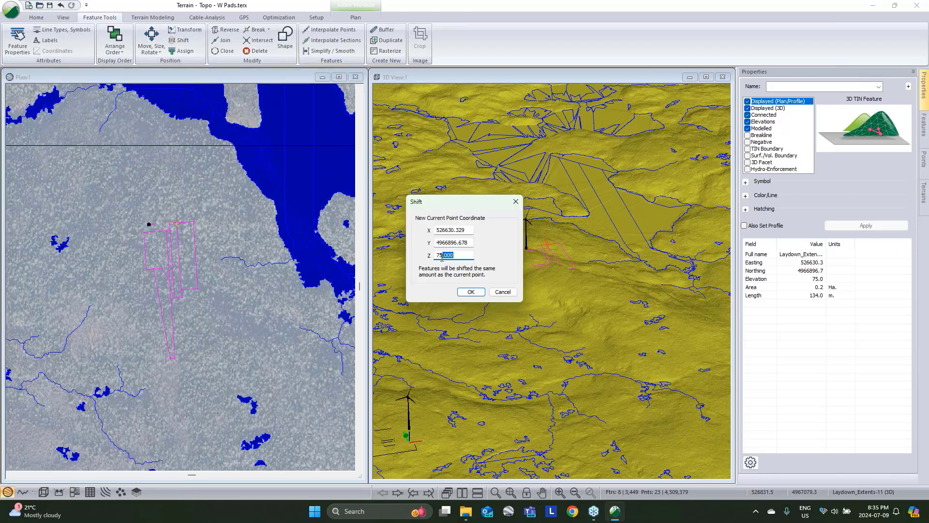
pyautogui.write('78')
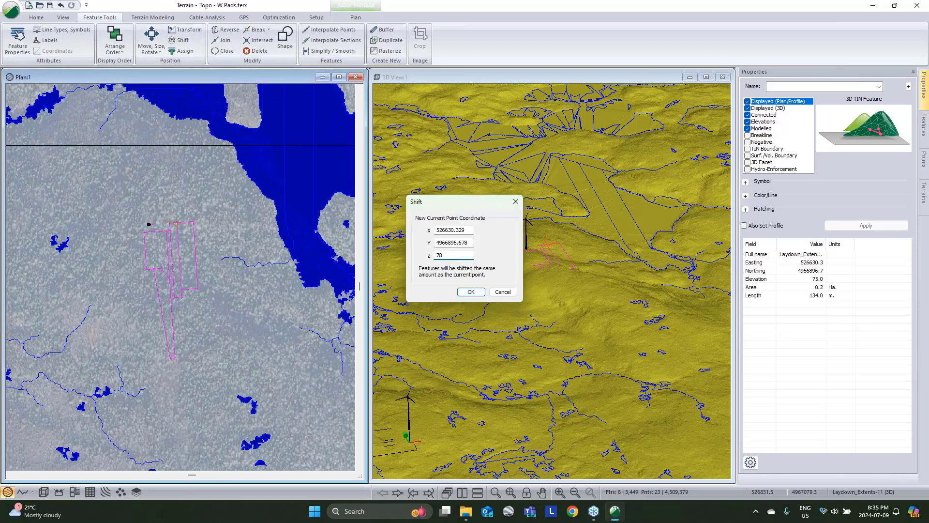
pyautogui.press('Return')
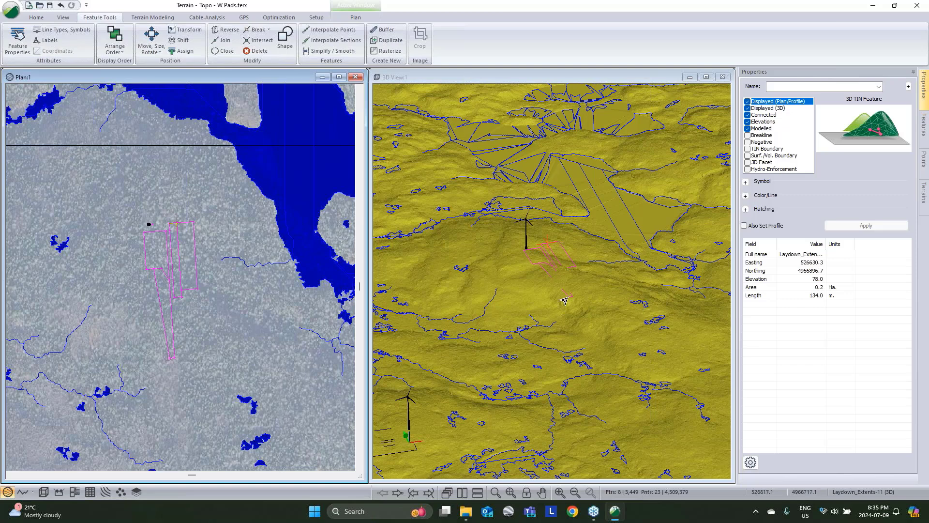
# Step: Move the turbine pad by a vector from 526597.40, 4966894.54 to 526592.82, 4966894.03
pyautogui.scroll(-1, 190, 269)
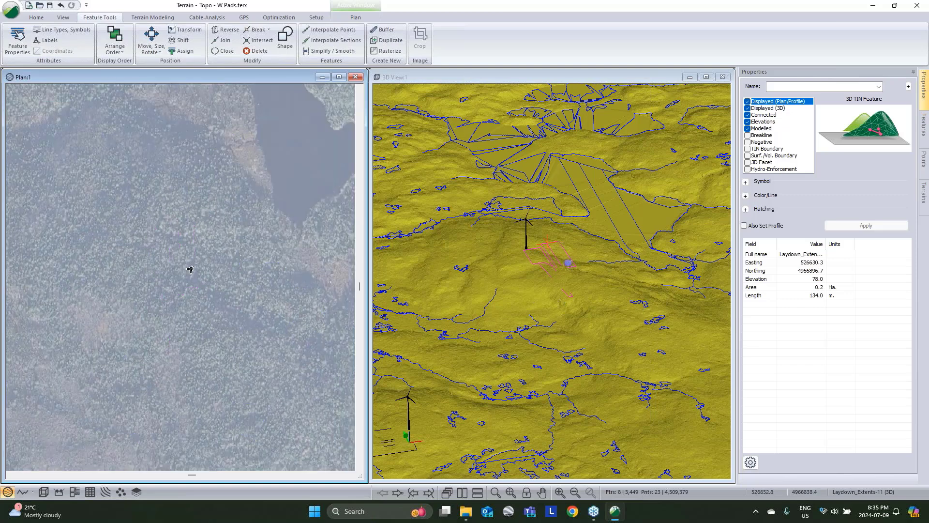
pyautogui.click(162, 52)
pyautogui.click(164, 73)
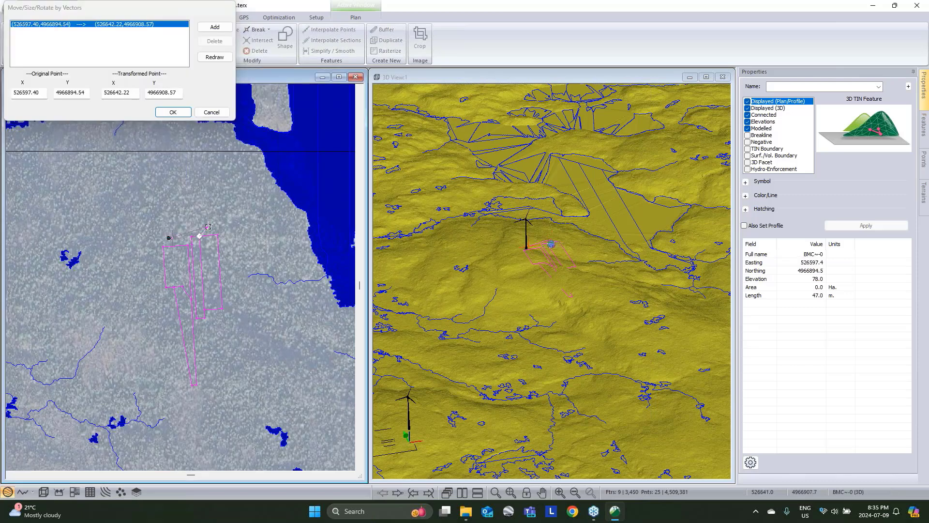
pyautogui.scroll(5, 187, 243)
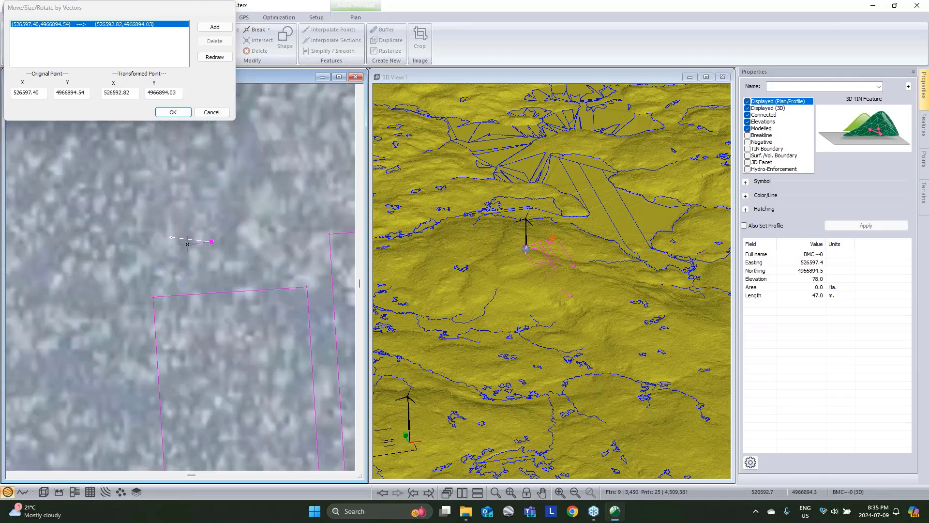
pyautogui.press('Return')
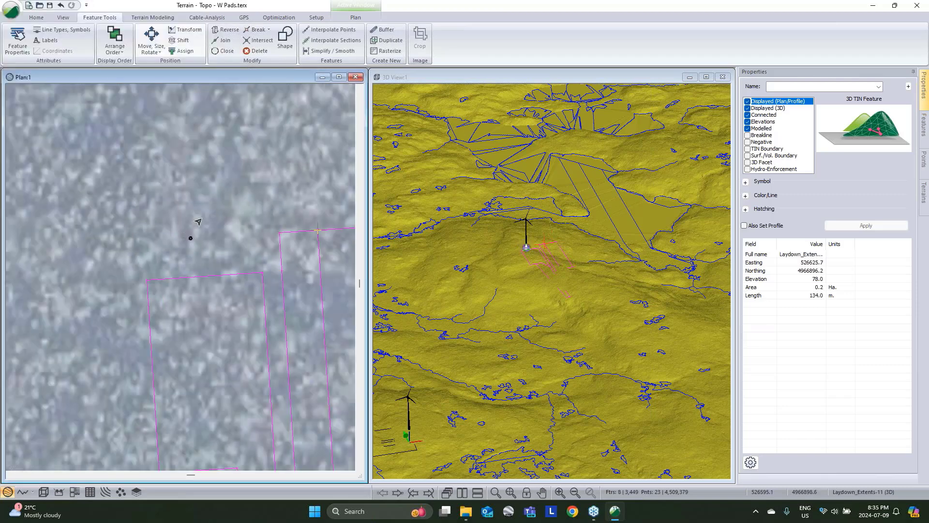
# Step: Save the Topo - W Pads terrain file with the repositioned turbine pad
pyautogui.scroll(-3, 198, 222)
pyautogui.scroll(-3, 222, 212)
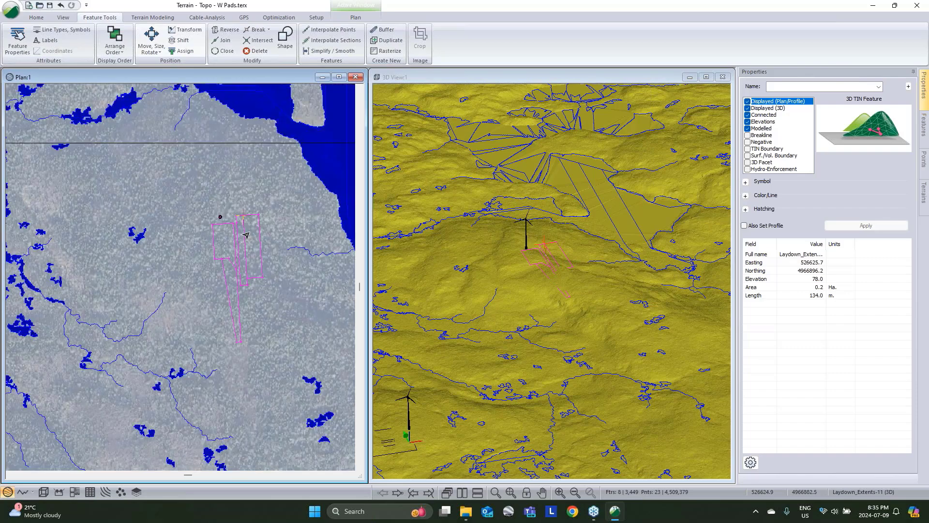
pyautogui.moveTo(228, 208); pyautogui.dragTo(179, 184, button='middle')
pyautogui.scroll(-5, 179, 184)
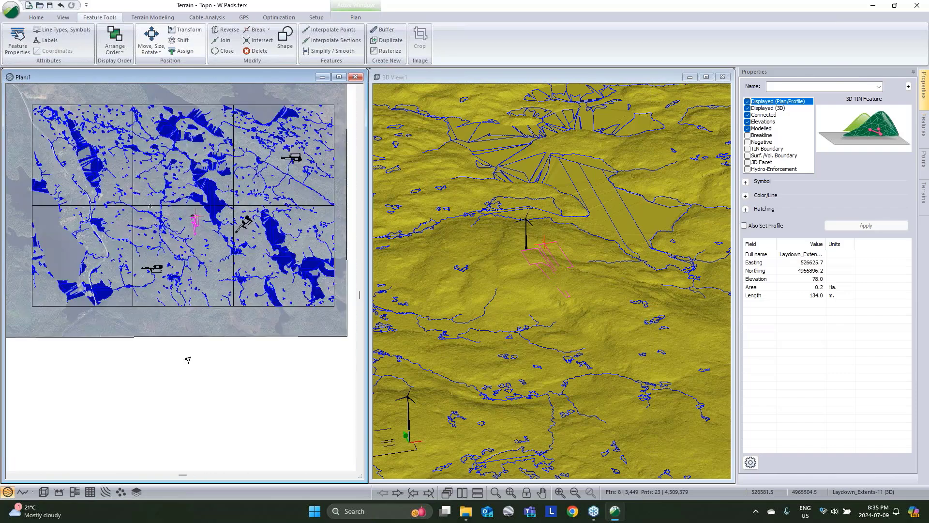
pyautogui.click(60, 5)
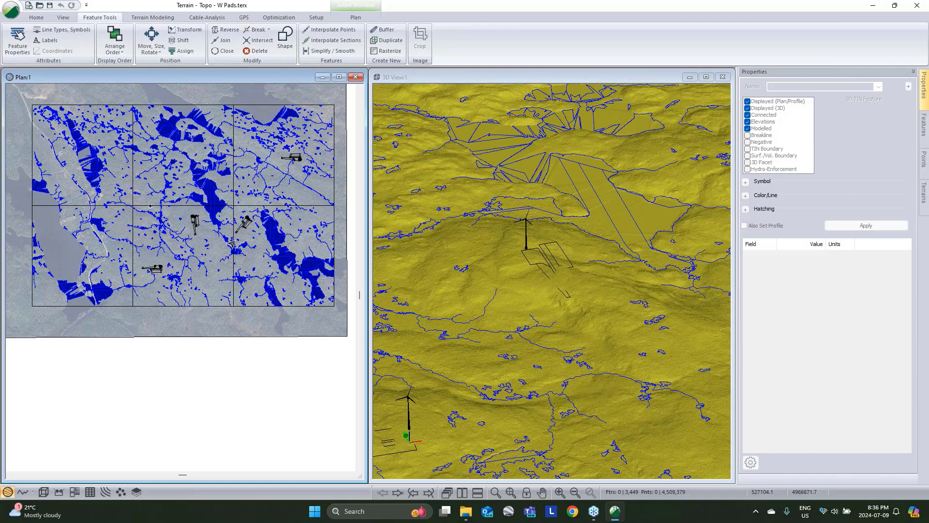
# Step: Select the repositioned pad's laydown, crane pad and storage outlines one at a time to examine their names and elevations
pyautogui.click(194, 222)
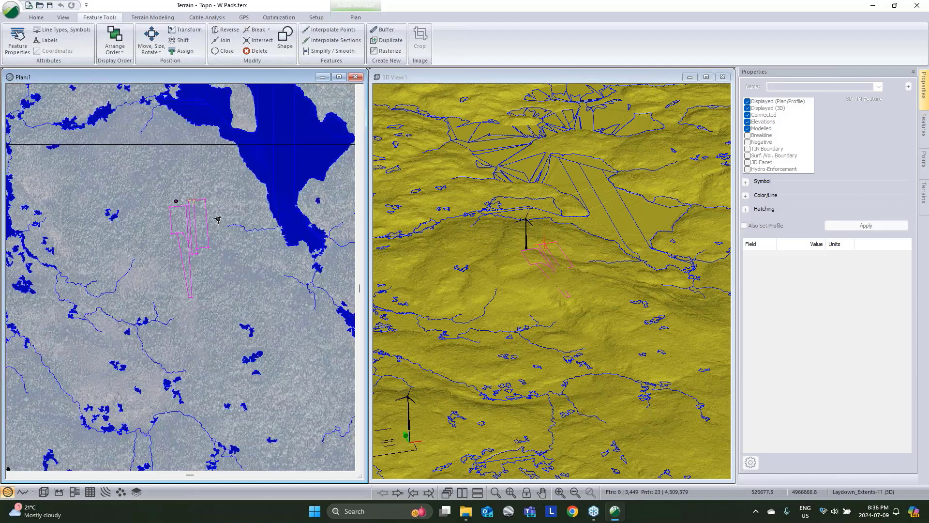
pyautogui.click(218, 219)
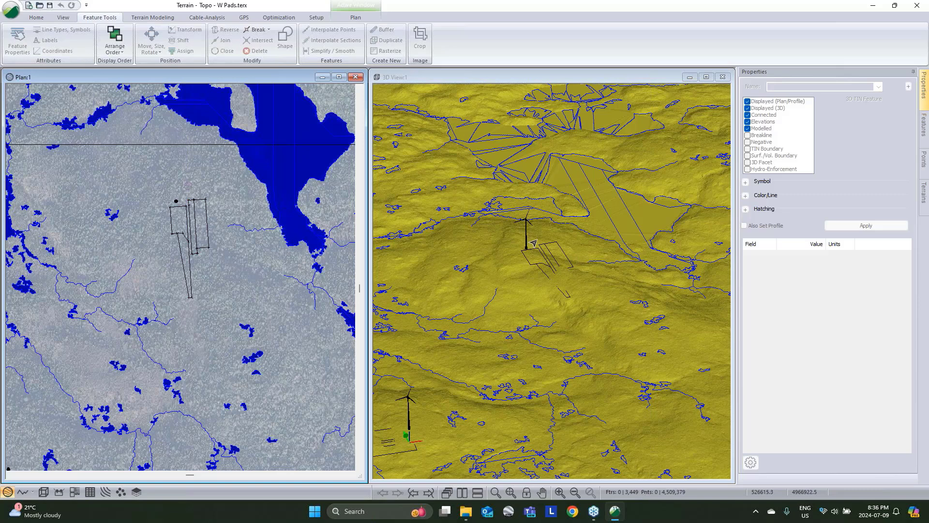
pyautogui.click(178, 262)
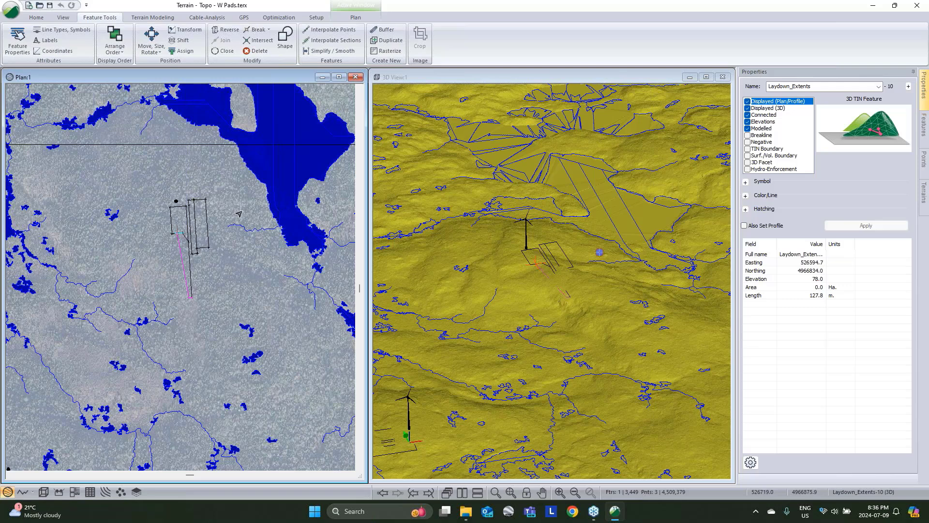
pyautogui.click(171, 225)
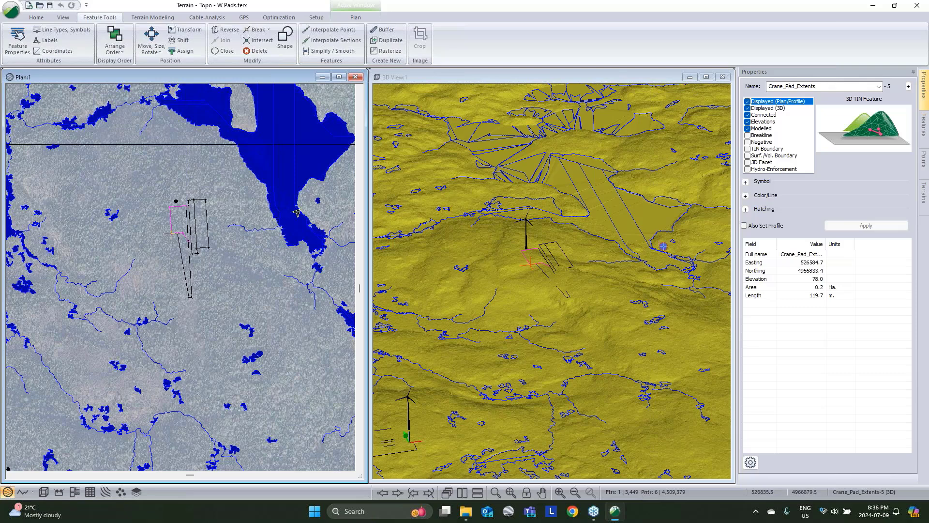
pyautogui.click(204, 232)
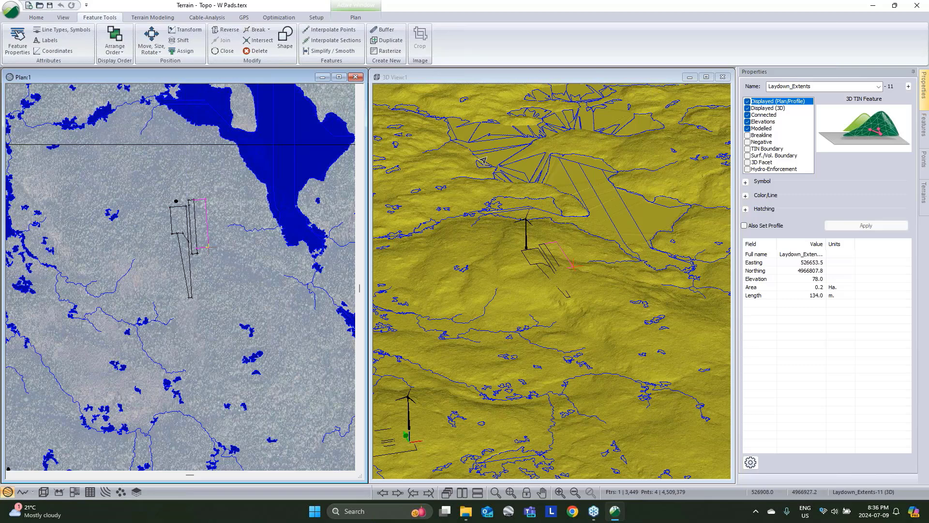
pyautogui.click(195, 245)
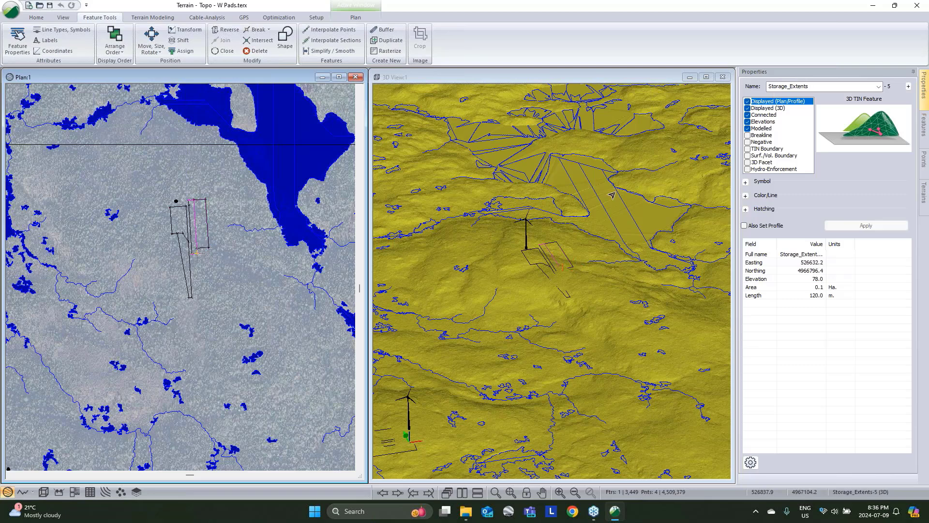
pyautogui.scroll(-1, 242, 279)
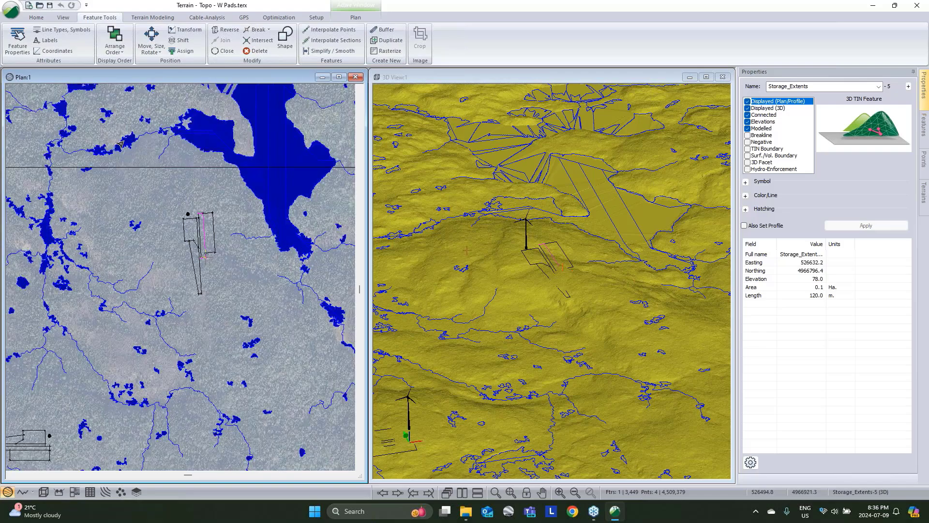
# Step: Minimize the open windows and launch RoadEng11 Location from the desktop
pyautogui.click(872, 6)
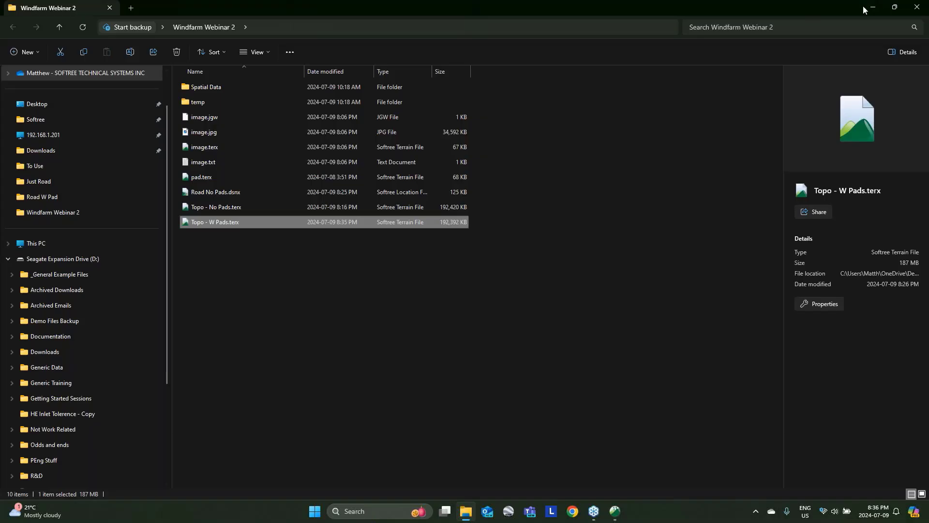
pyautogui.click(866, 7)
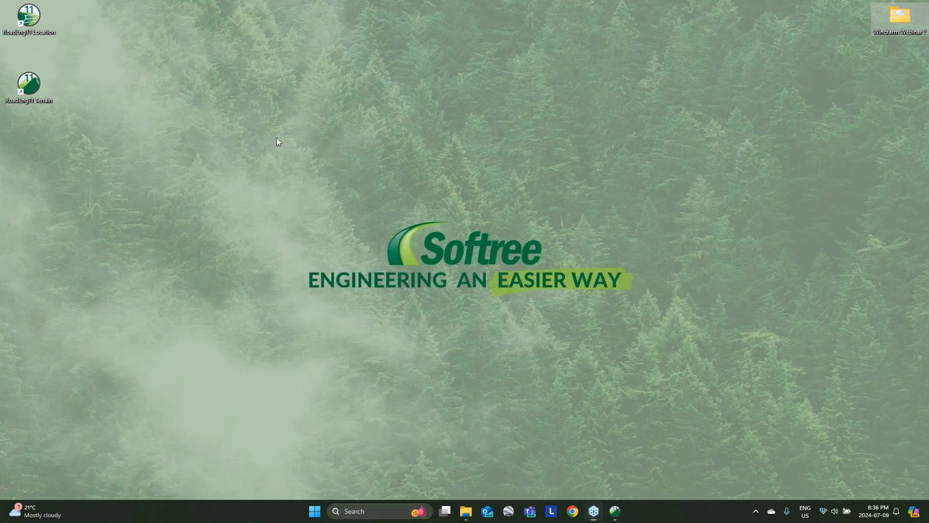
pyautogui.doubleClick(29, 15)
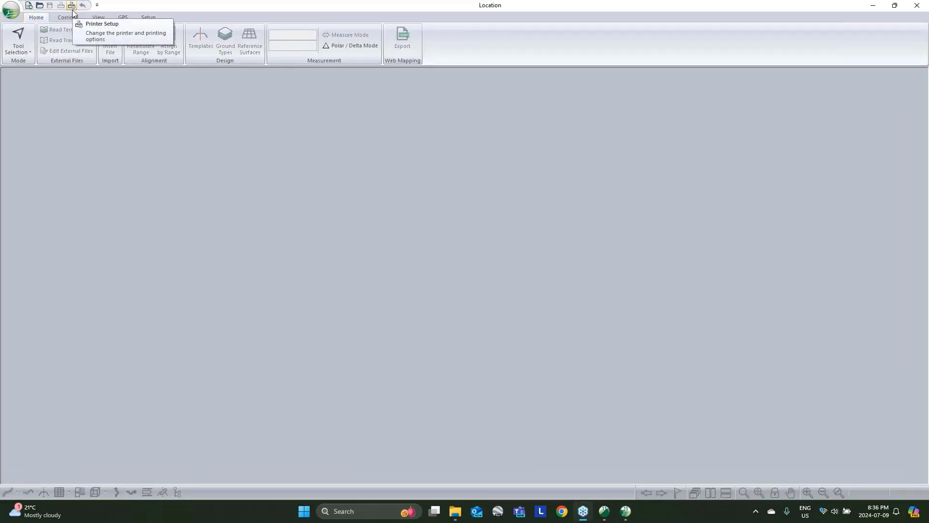
pyautogui.click(9, 11)
pyautogui.click(32, 33)
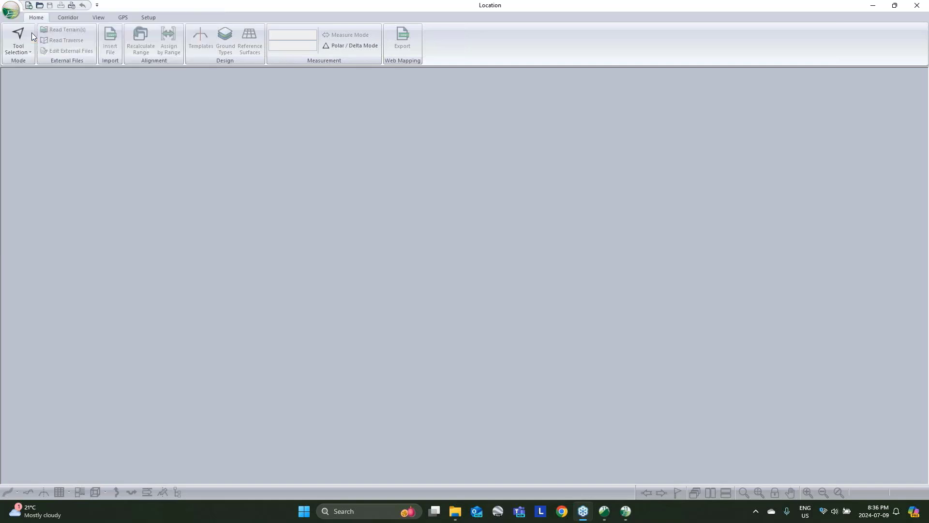
pyautogui.click(490, 221)
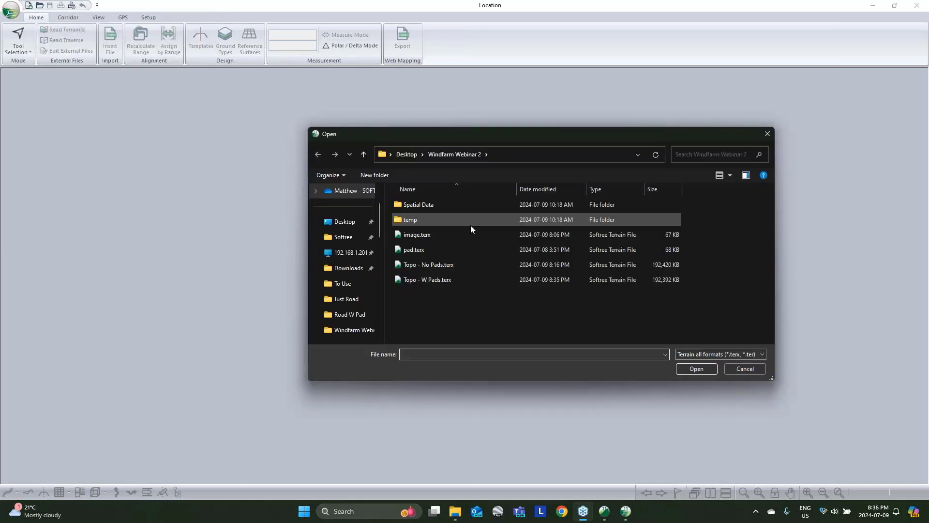
pyautogui.click(439, 279)
pyautogui.click(704, 370)
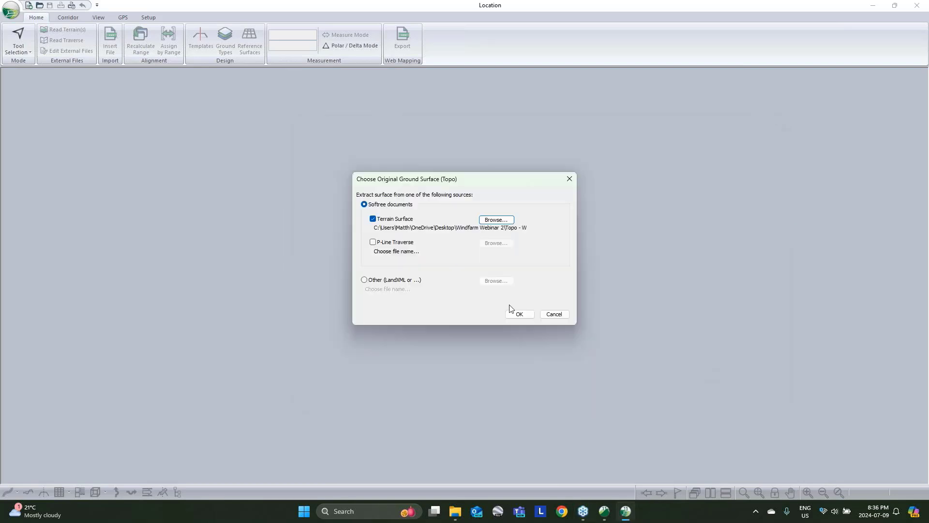
pyautogui.click(522, 314)
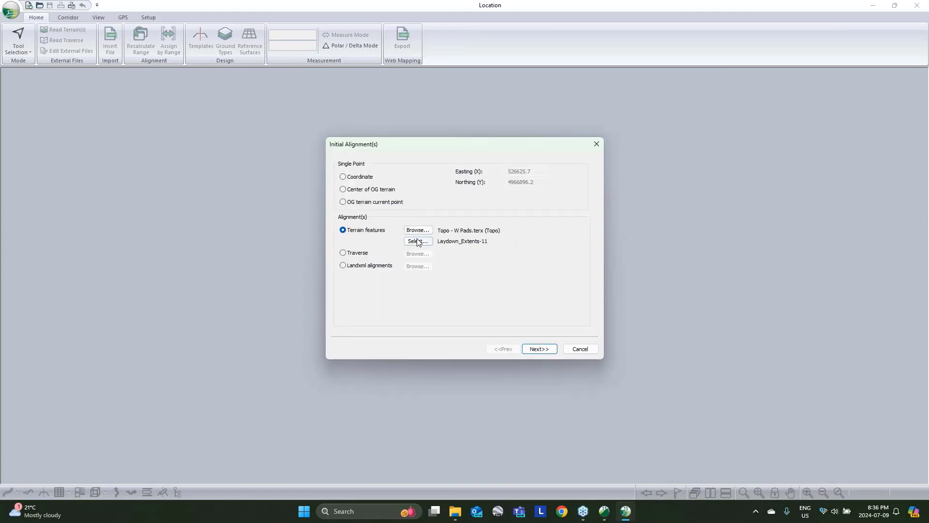
pyautogui.click(418, 241)
pyautogui.click(393, 220)
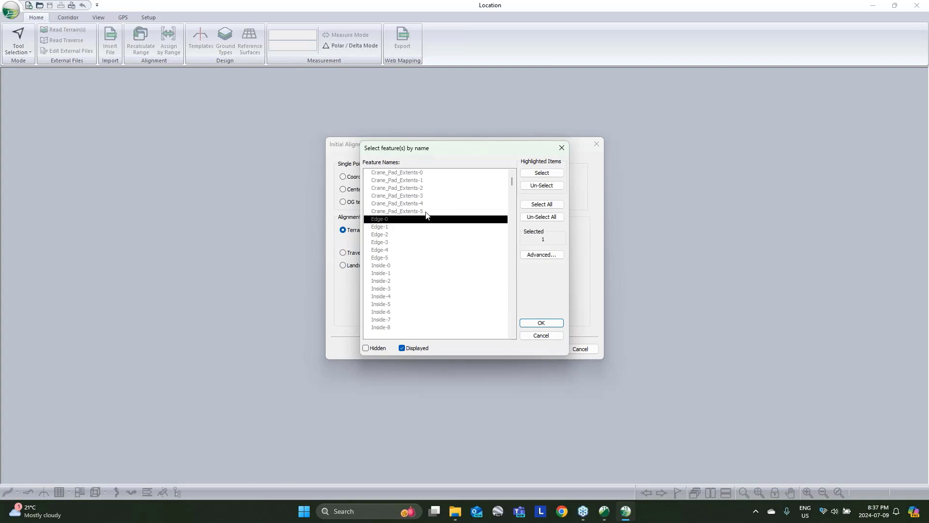
pyautogui.scroll(-5, 425, 218)
pyautogui.scroll(5, 425, 219)
pyautogui.scroll(-5, 425, 222)
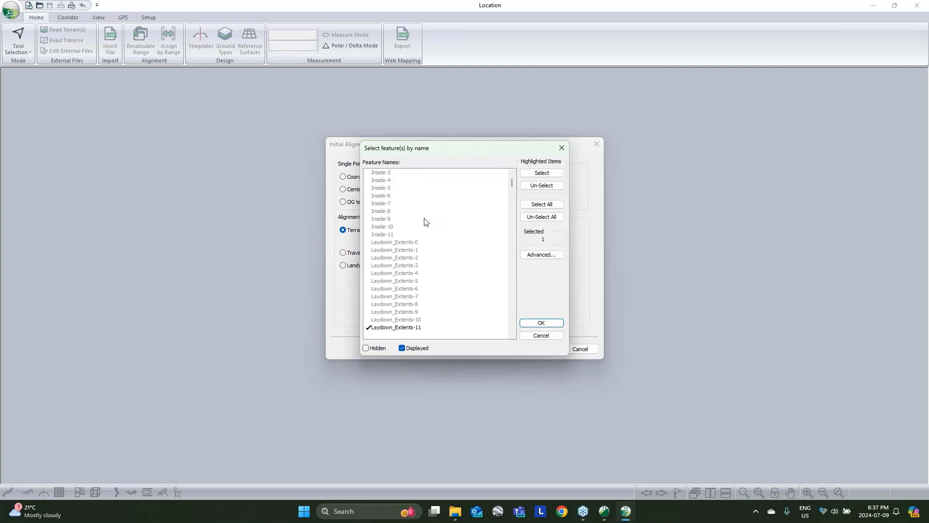
pyautogui.click(541, 335)
pyautogui.click(586, 349)
# Step: Switch back to the Terrain window and clear the storage outline selection in the plan view
pyautogui.click(610, 516)
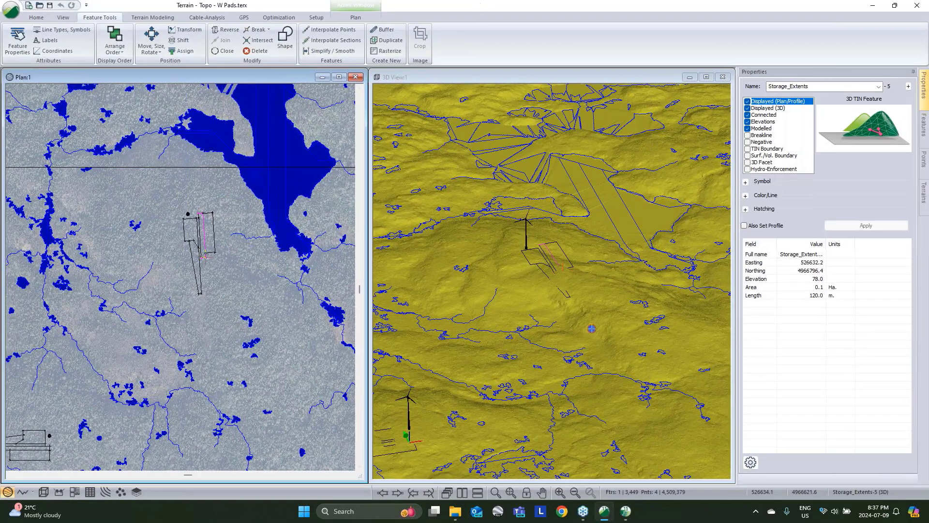
pyautogui.scroll(-2, 165, 334)
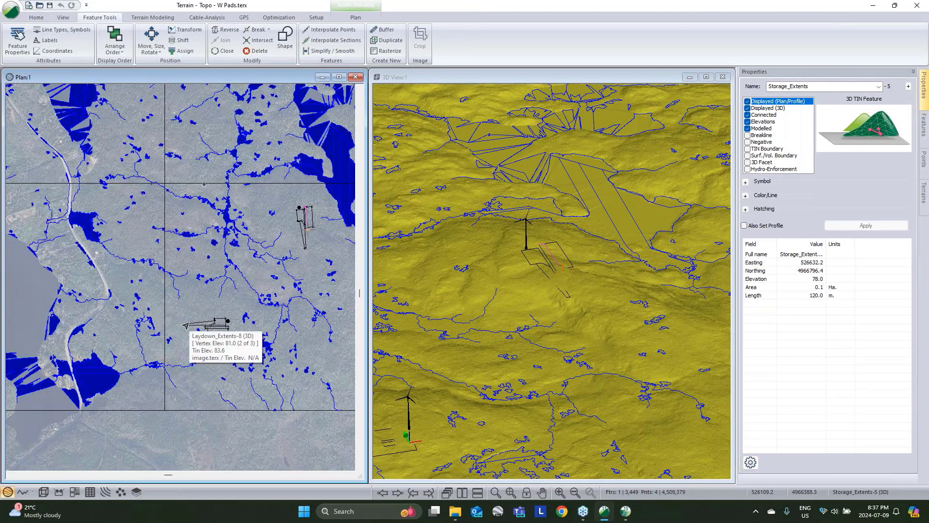
pyautogui.click(194, 304)
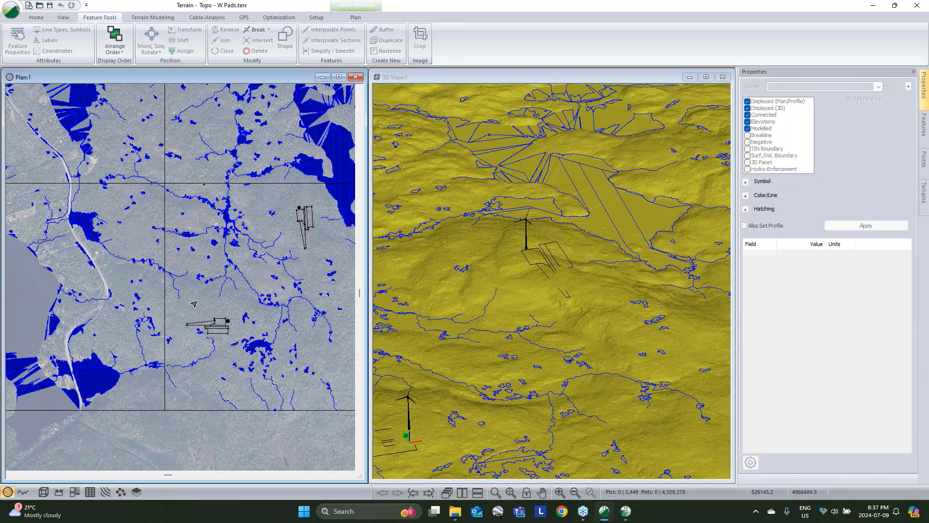
# Step: Create a feature with Elevations off, about 367 m long, from the existing road bend to the nearest pad's access end
pyautogui.click(17, 42)
pyautogui.click(30, 84)
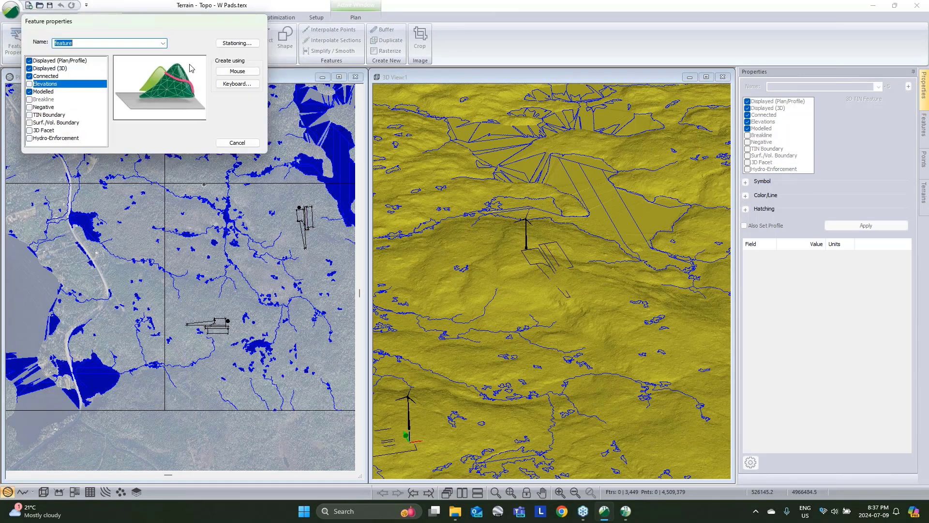
pyautogui.click(226, 72)
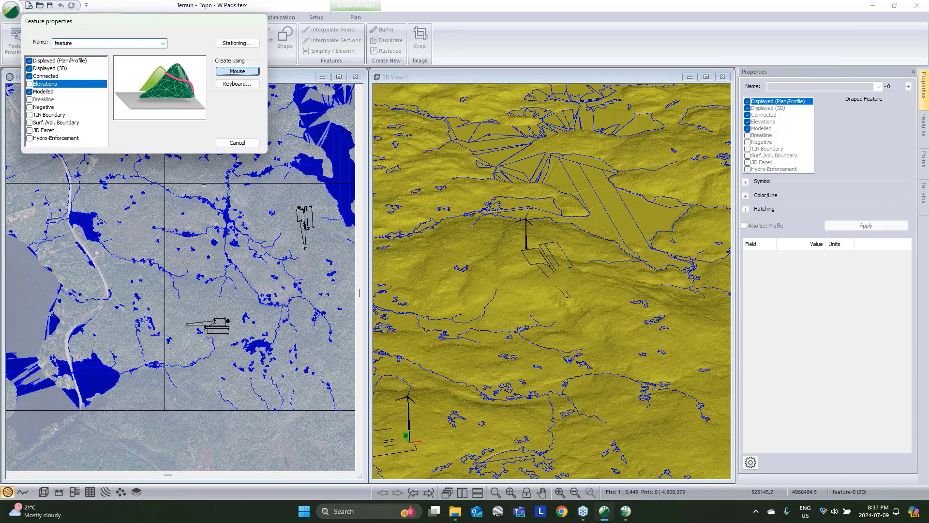
pyautogui.scroll(5, 185, 293)
pyautogui.click(185, 292)
pyautogui.click(187, 279)
pyautogui.moveTo(189, 284); pyautogui.dragTo(50, 237, button='middle')
pyautogui.scroll(-2, 51, 237)
pyautogui.scroll(1, 229, 303)
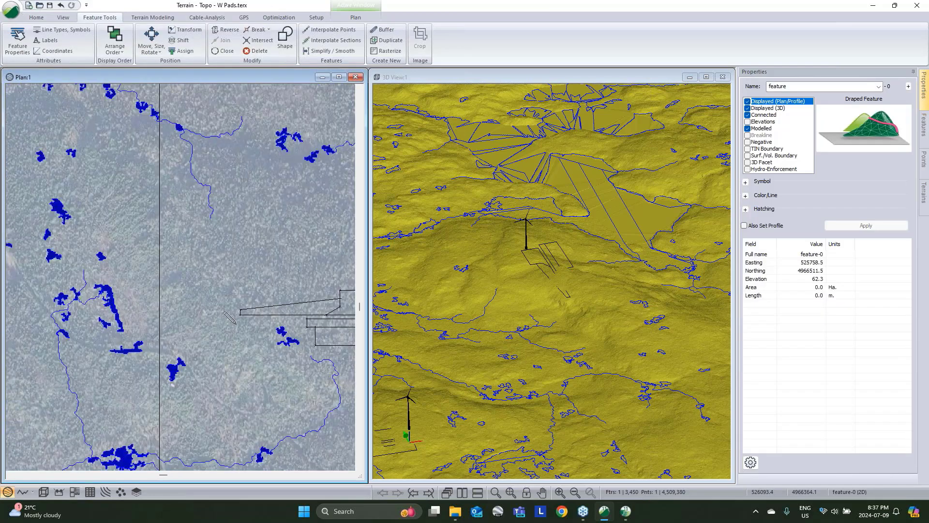
pyautogui.click(241, 319)
pyautogui.scroll(-2, 241, 319)
pyautogui.scroll(-1, 241, 317)
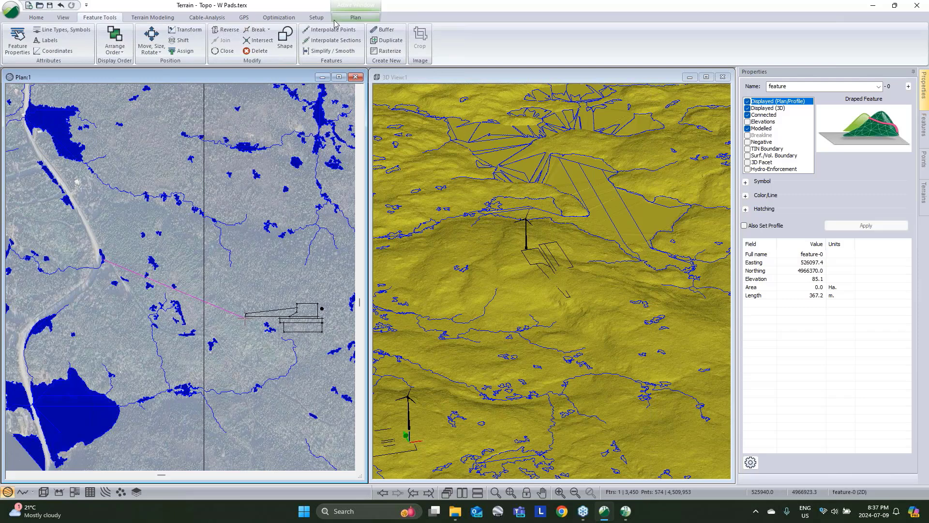
# Step: Open Path Explorer and review its construction zone parameters and the feature's source and destination approach directions
pyautogui.click(279, 17)
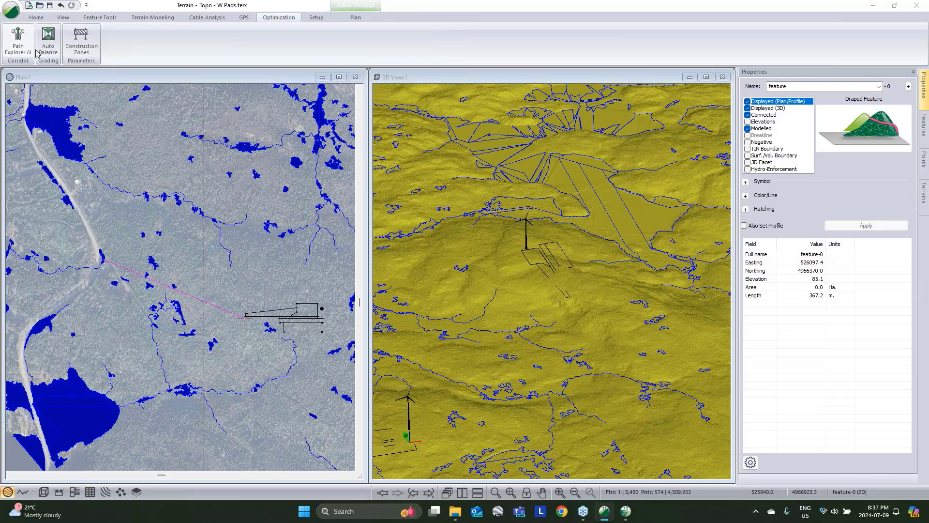
pyautogui.click(18, 41)
pyautogui.click(473, 339)
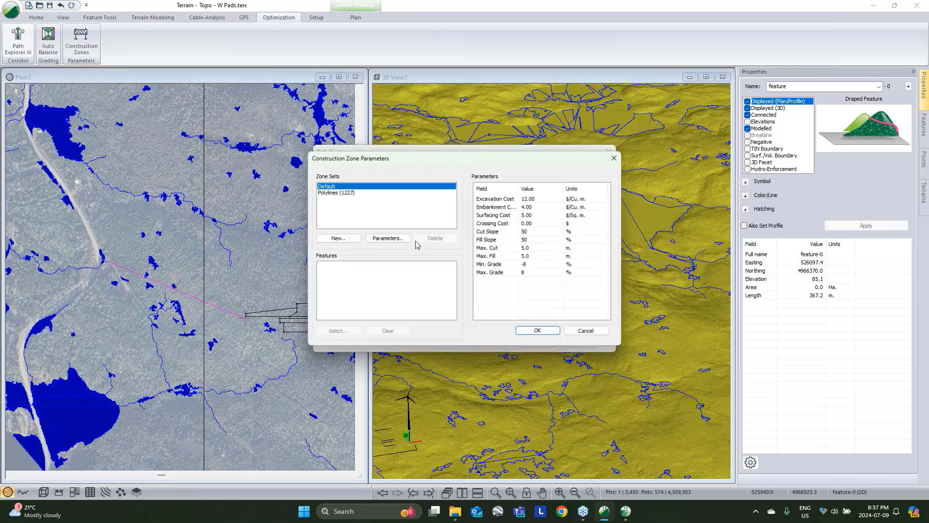
pyautogui.click(597, 334)
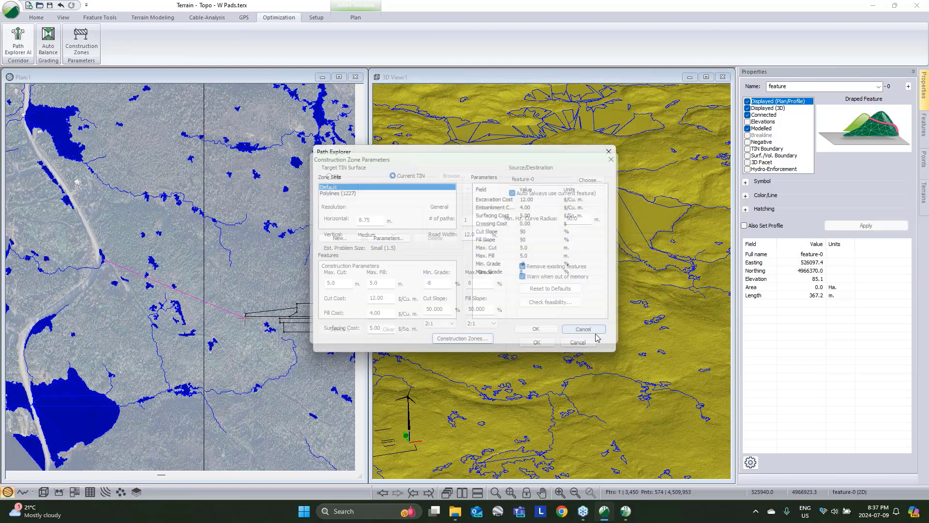
pyautogui.click(589, 180)
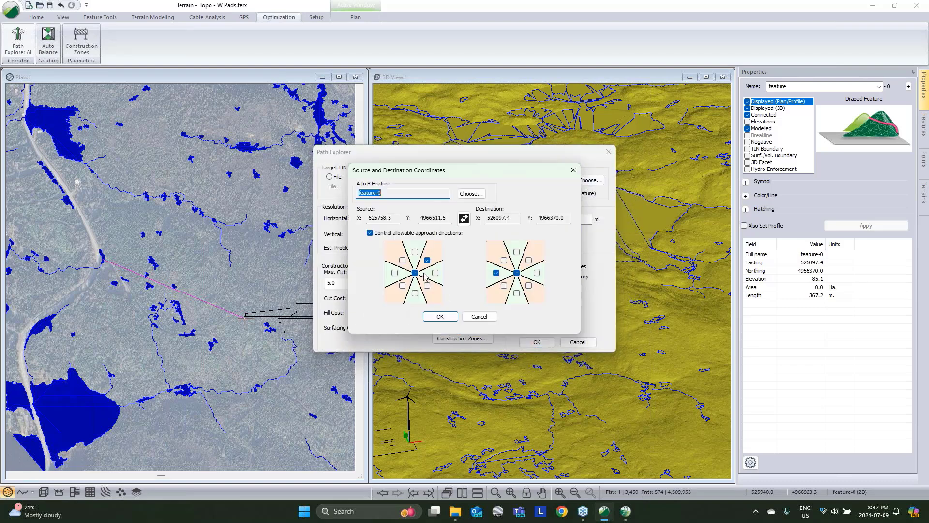
pyautogui.click(442, 317)
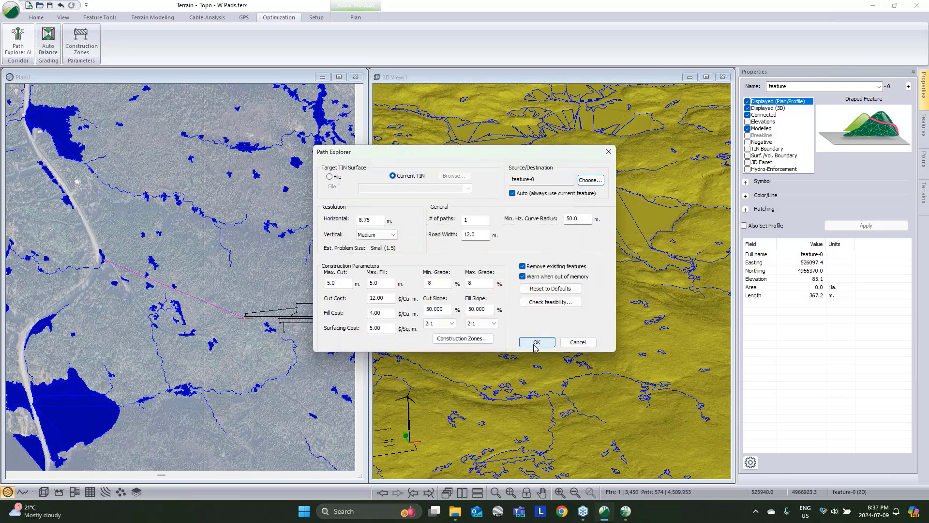
# Step: Turn off Remove existing features and try to run Path Explorer on the drawn feature
pyautogui.click(522, 266)
pyautogui.click(541, 342)
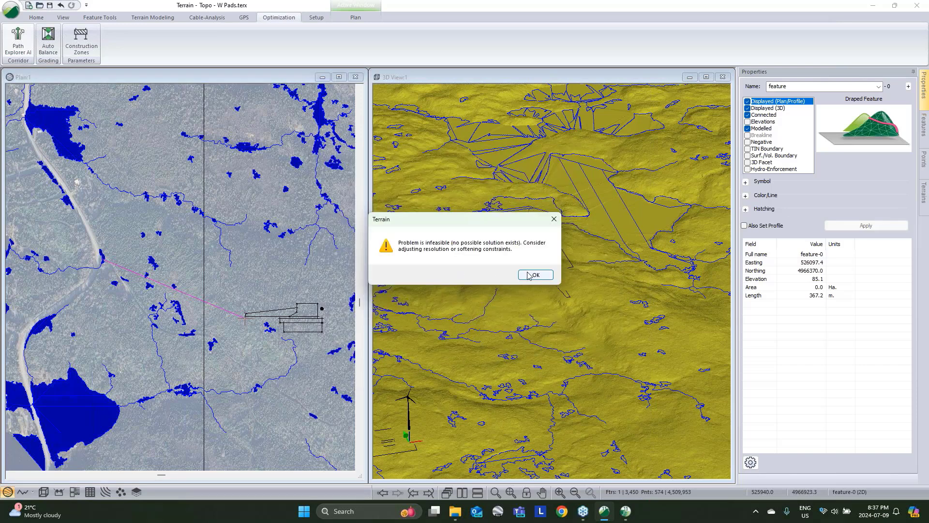
pyautogui.click(535, 274)
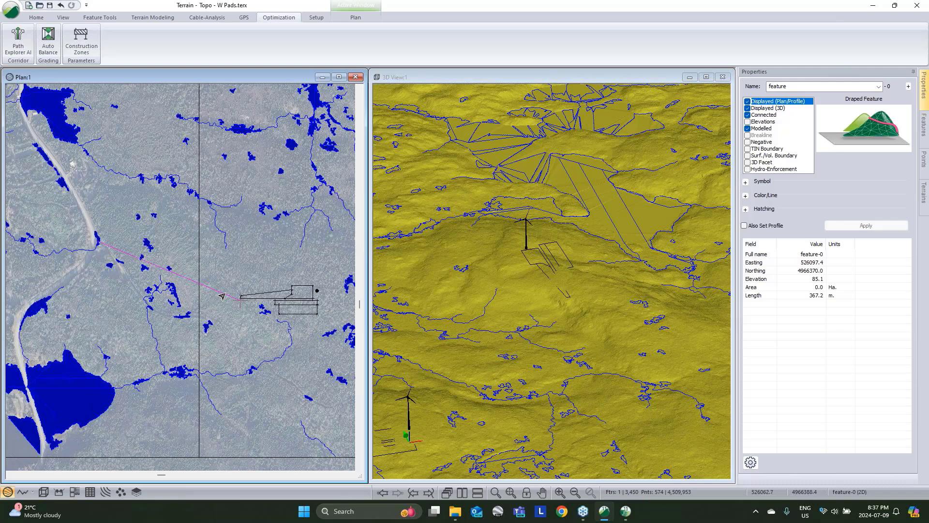
# Step: Replace the drawn feature with a new one, Elevations off, about 363 m long from the road bend to the nearest pad's access end
pyautogui.moveTo(221, 295)
pyautogui.press('Delete')
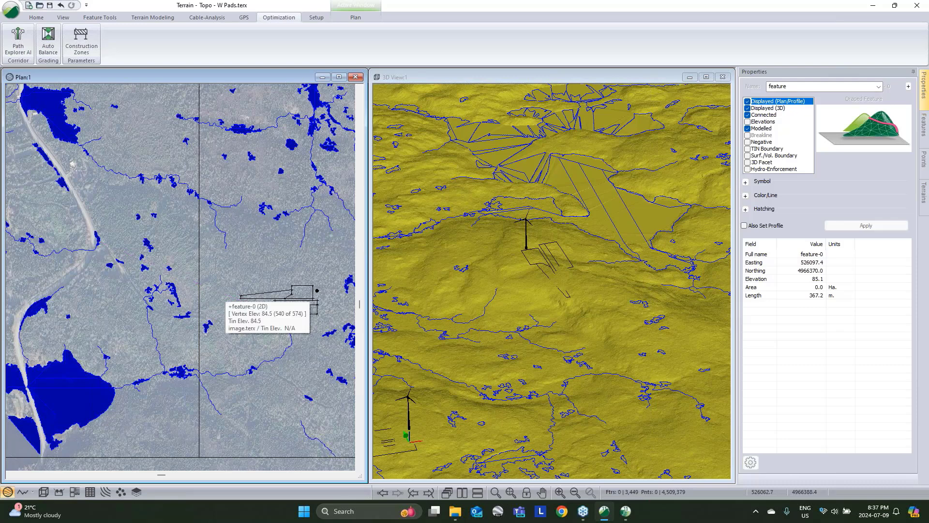
pyautogui.press('Insert')
pyautogui.click(45, 84)
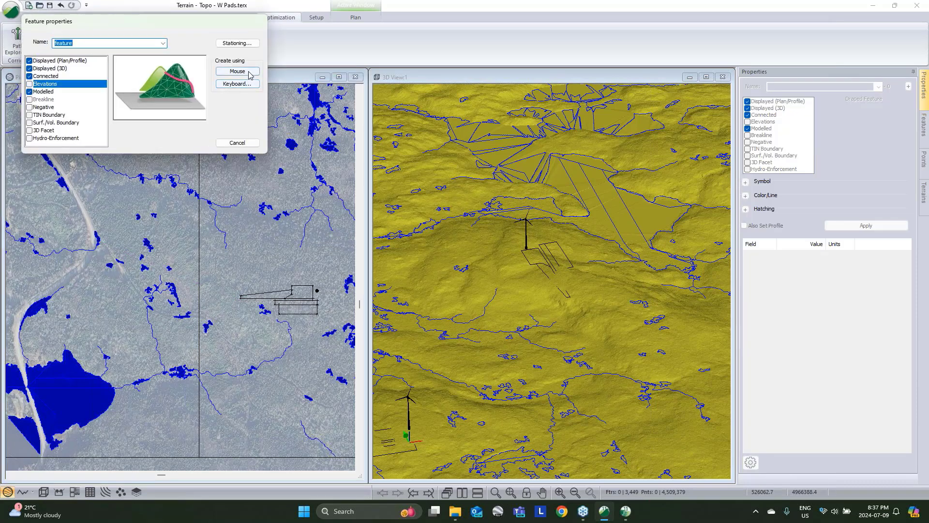
pyautogui.click(250, 72)
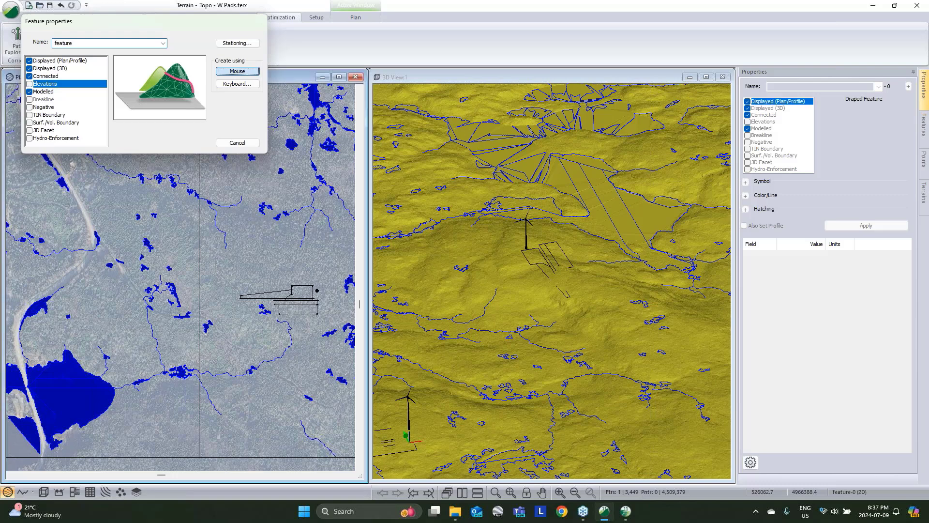
pyautogui.click(99, 246)
pyautogui.scroll(3, 239, 296)
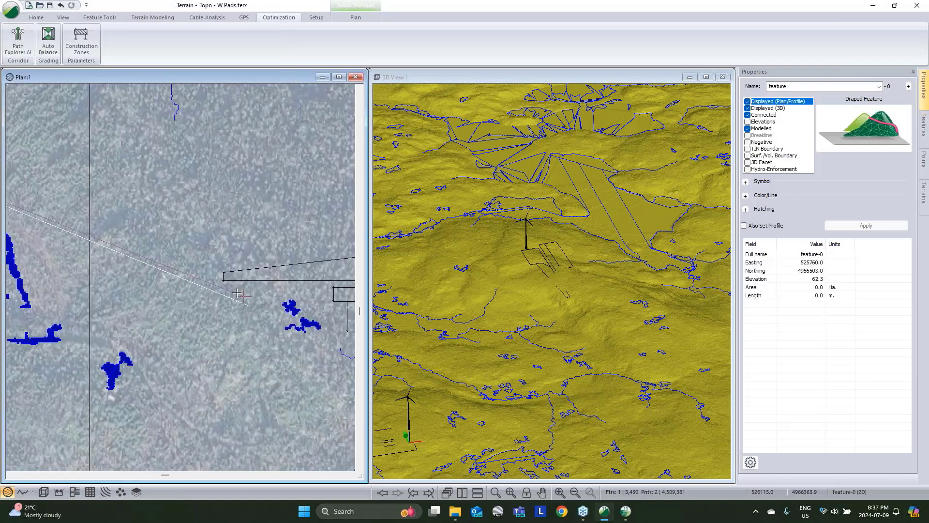
pyautogui.click(223, 286)
pyautogui.scroll(-1, 223, 286)
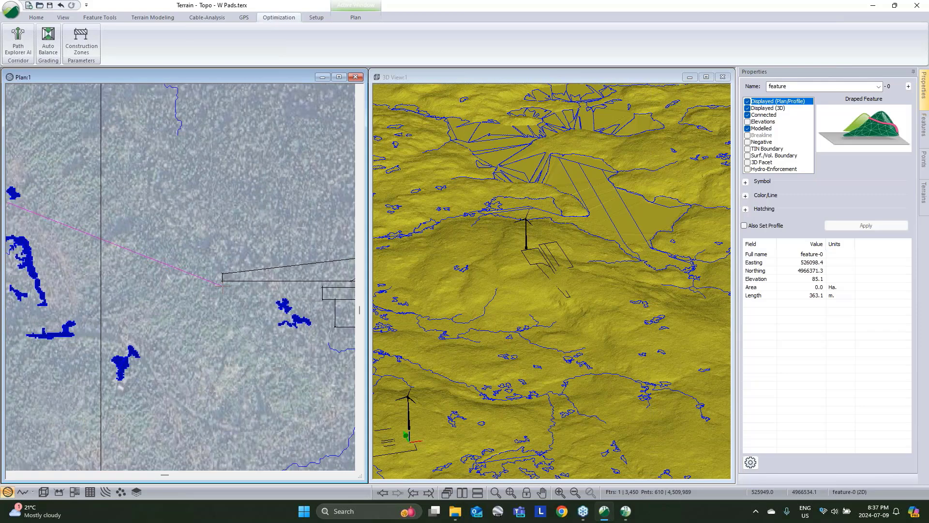
# Step: Run Path Explorer on the redrawn feature with its approach directions controlled, and accept the path found
pyautogui.click(18, 40)
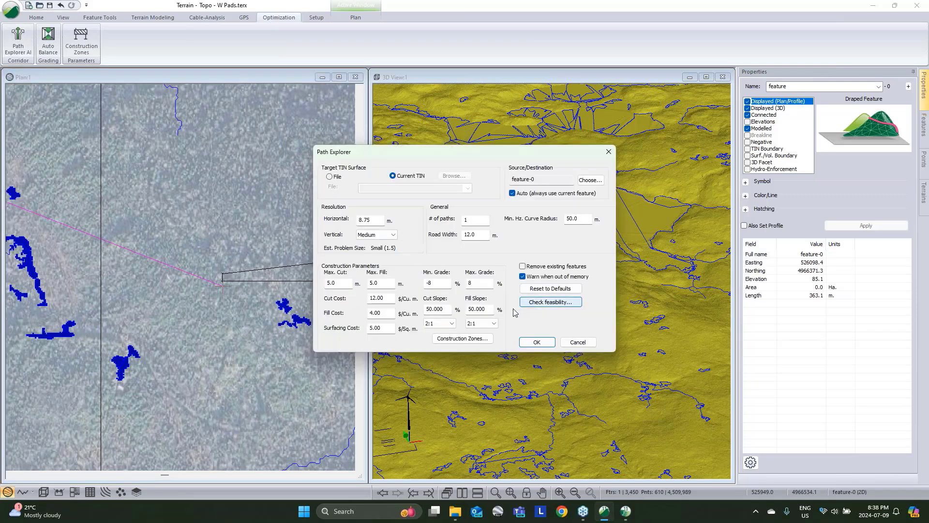
pyautogui.click(589, 179)
pyautogui.click(439, 316)
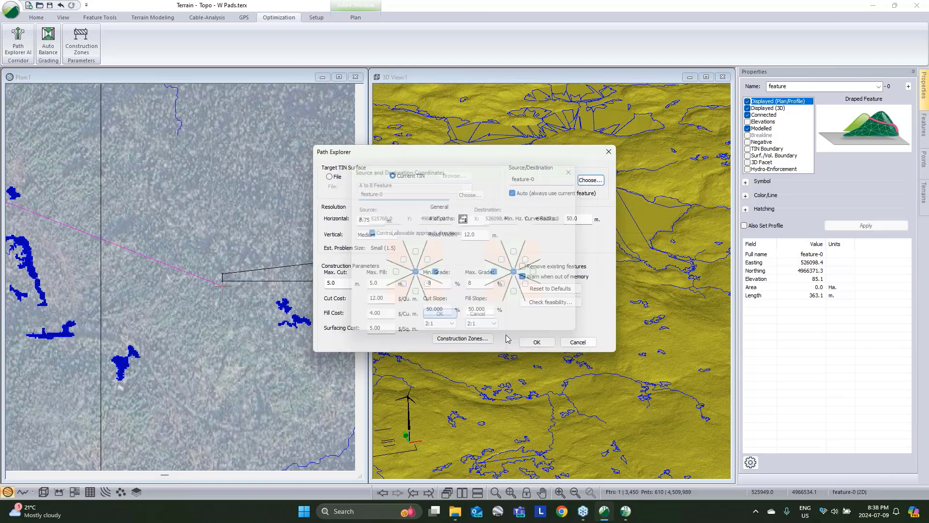
pyautogui.click(535, 342)
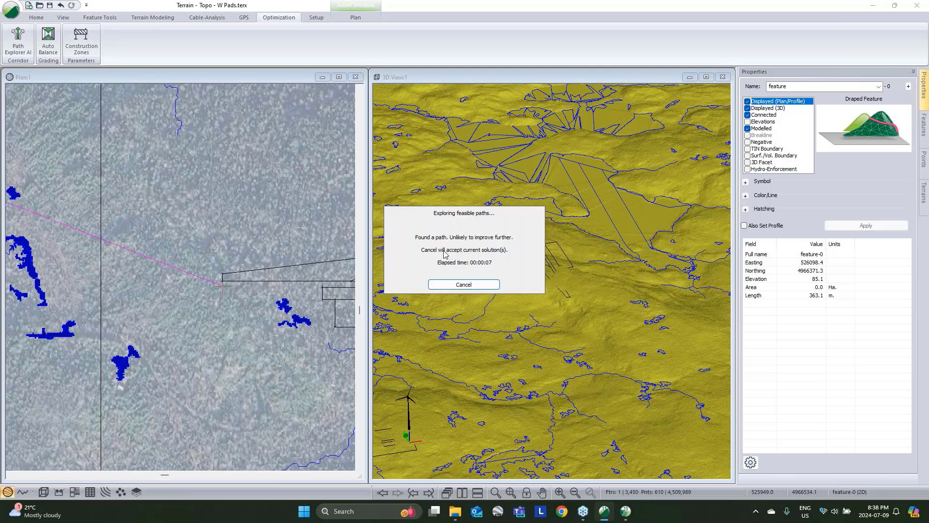
pyautogui.click(458, 285)
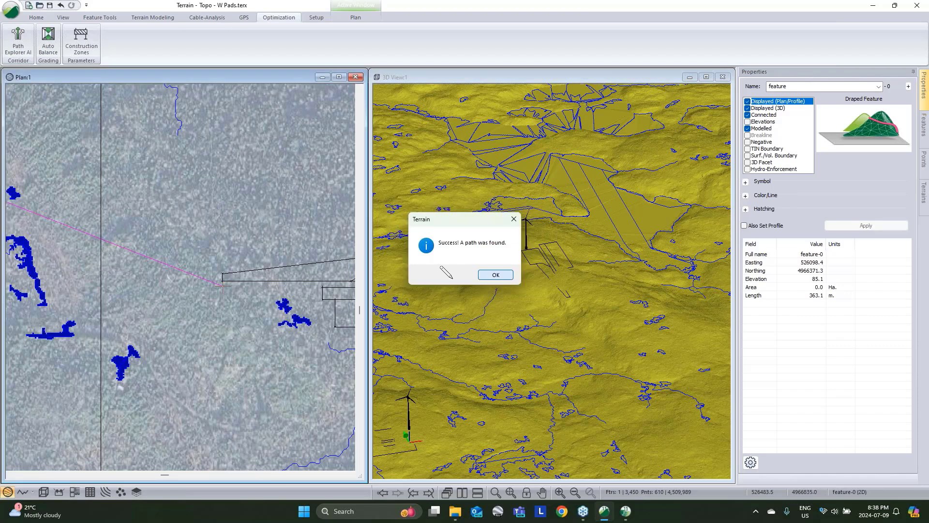
pyautogui.click(494, 275)
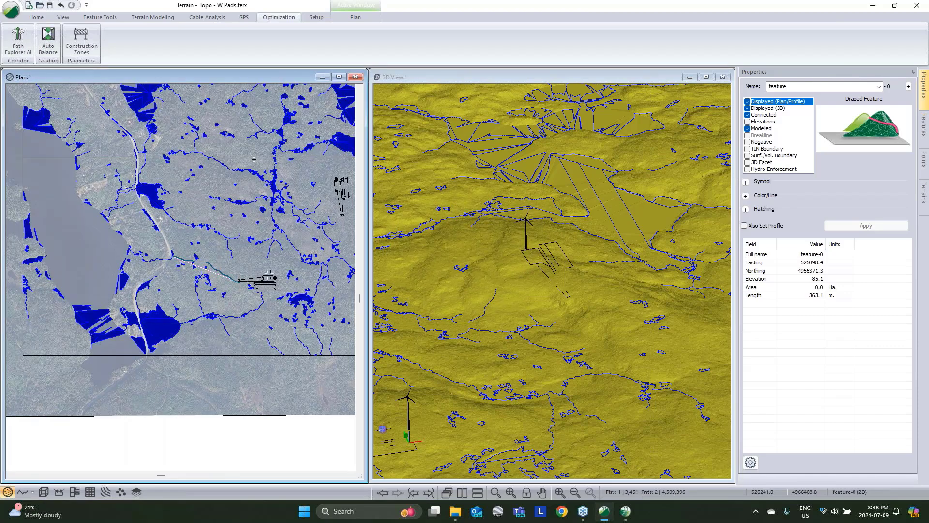
# Step: Move the feature's end points to the second pad's access end and the first pad's far side, making it about 488 m long
pyautogui.scroll(5, 253, 159)
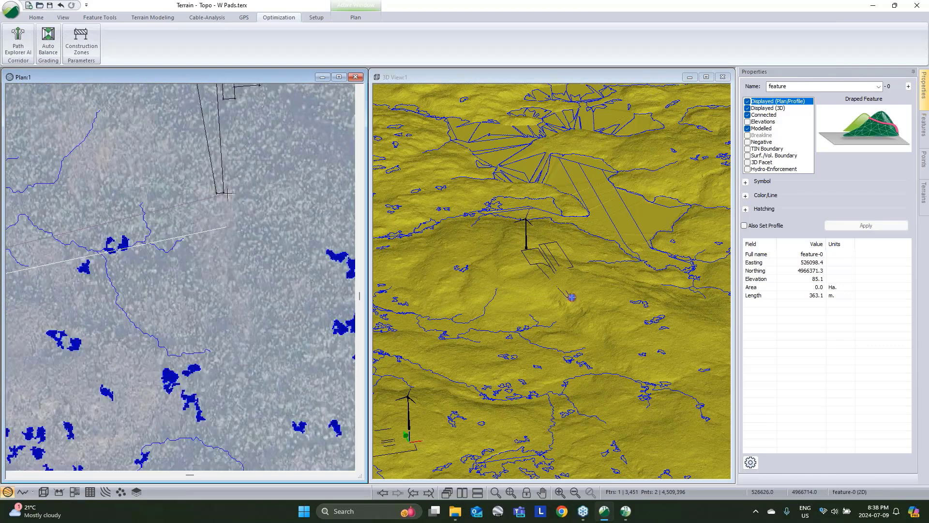
pyautogui.click(228, 193)
pyautogui.scroll(-5, 228, 193)
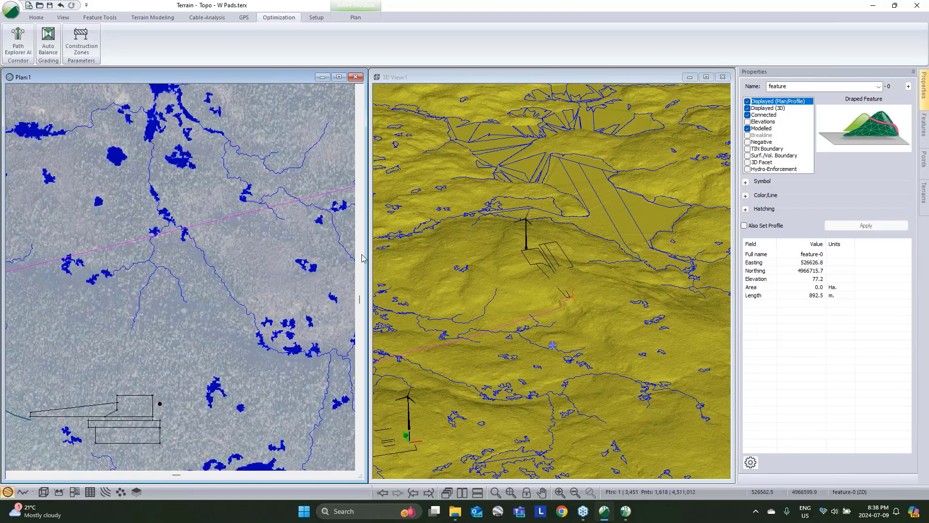
pyautogui.moveTo(327, 252); pyautogui.dragTo(352, 245, button='middle')
pyautogui.click(125, 258)
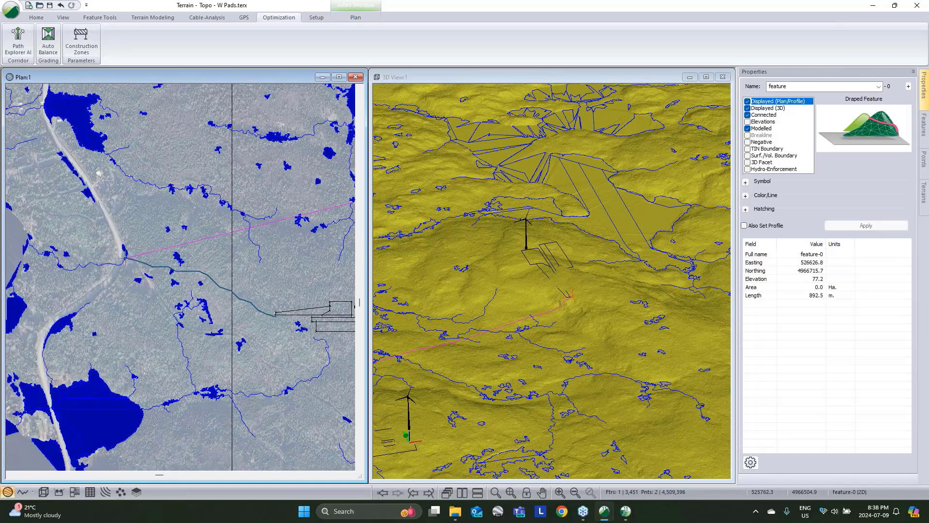
pyautogui.moveTo(264, 268); pyautogui.dragTo(31, 267, button='middle')
pyautogui.scroll(3, 116, 318)
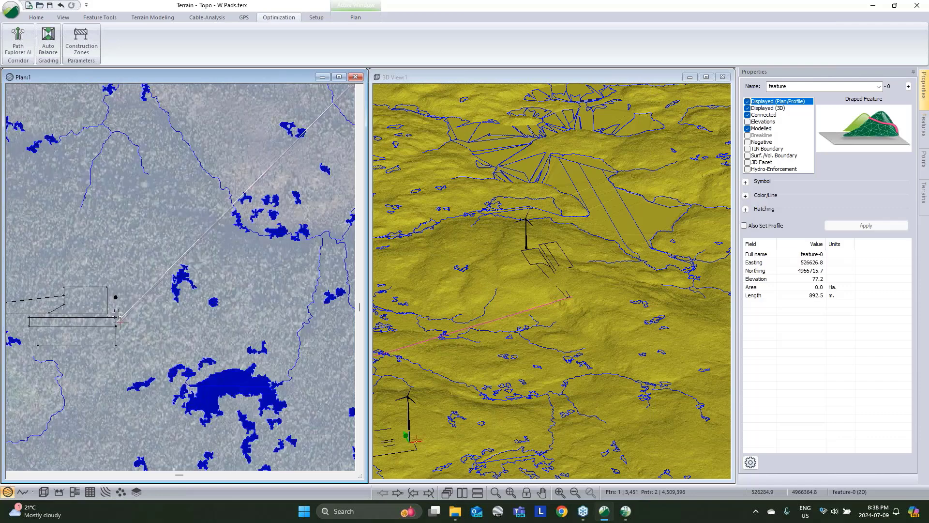
pyautogui.scroll(2, 114, 317)
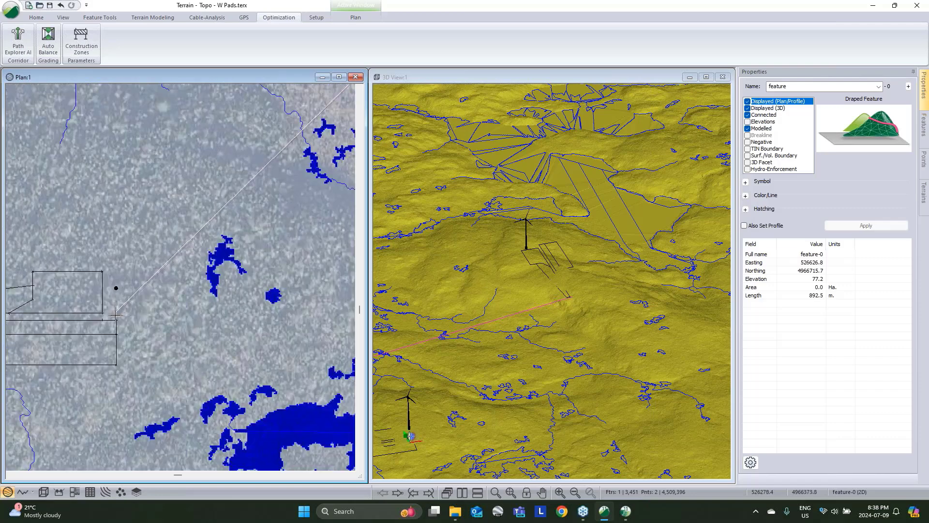
pyautogui.click(115, 315)
pyautogui.scroll(-4, 147, 348)
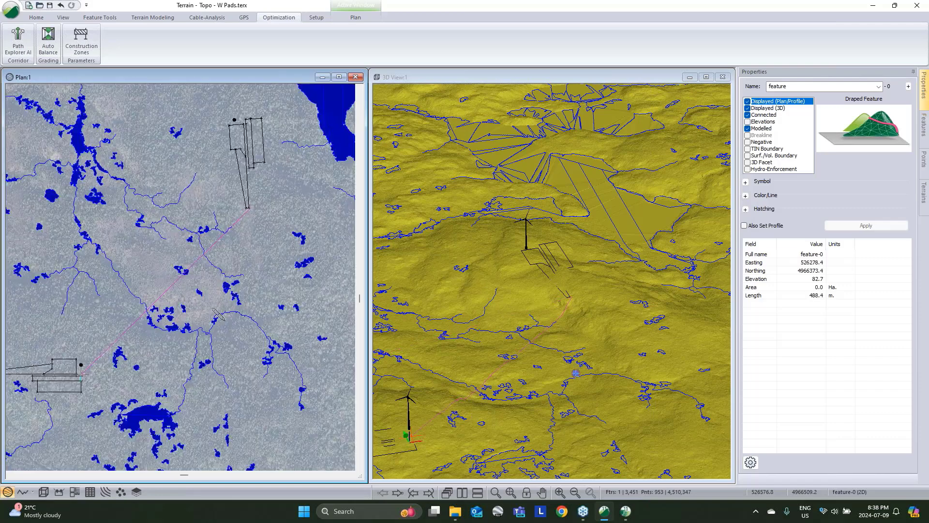
# Step: Run Path Explorer on the feature with the destination approach direction changed from west to south, and accept the path found
pyautogui.click(24, 47)
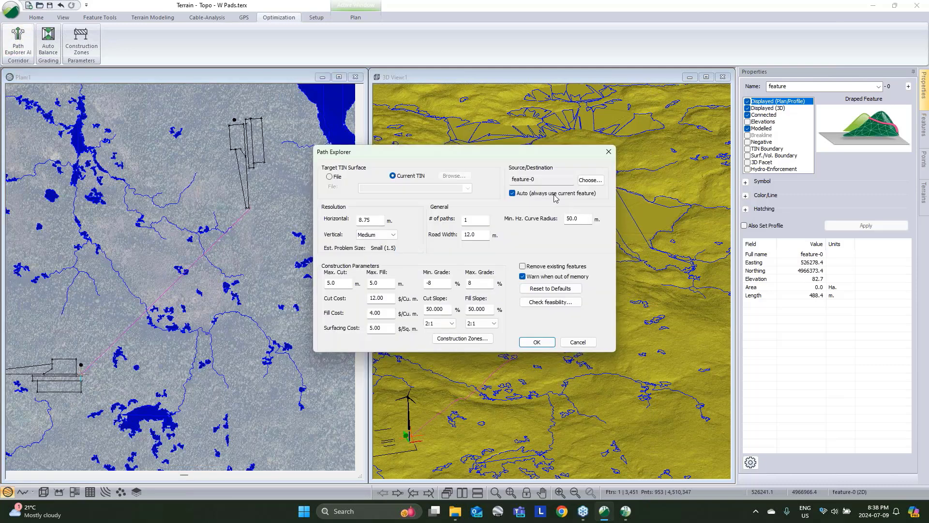
pyautogui.click(589, 179)
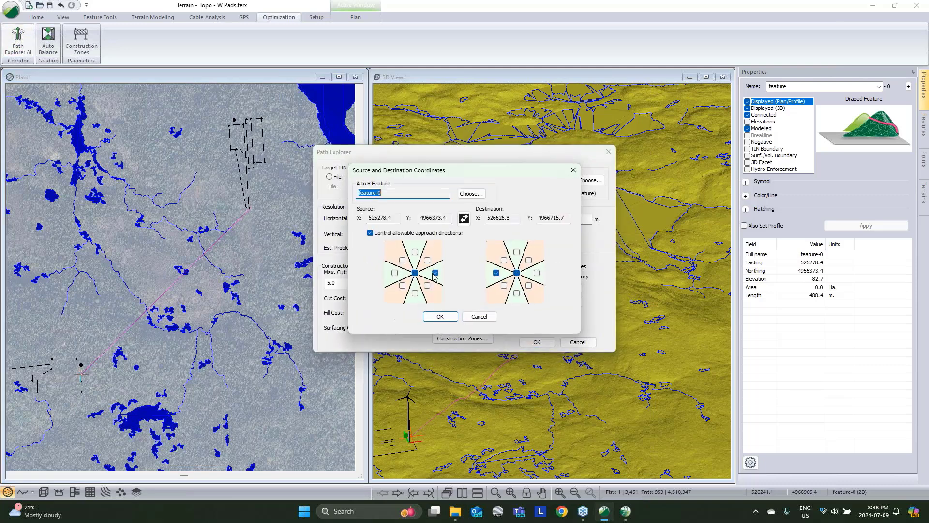
pyautogui.click(496, 273)
pyautogui.click(516, 293)
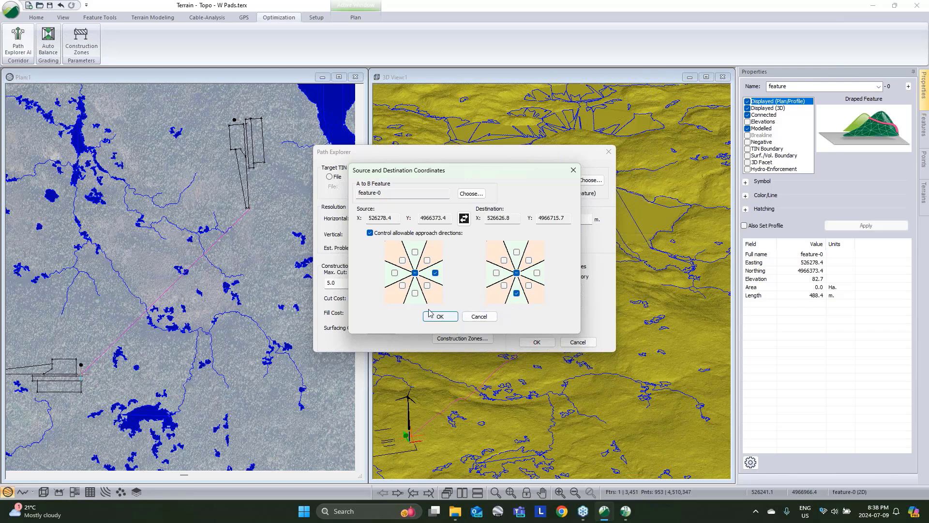
pyautogui.click(440, 317)
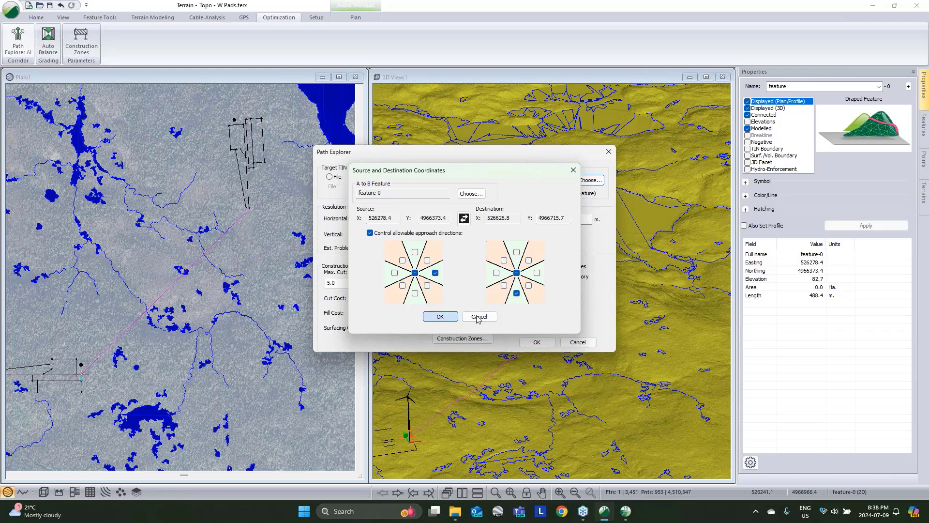
pyautogui.click(537, 342)
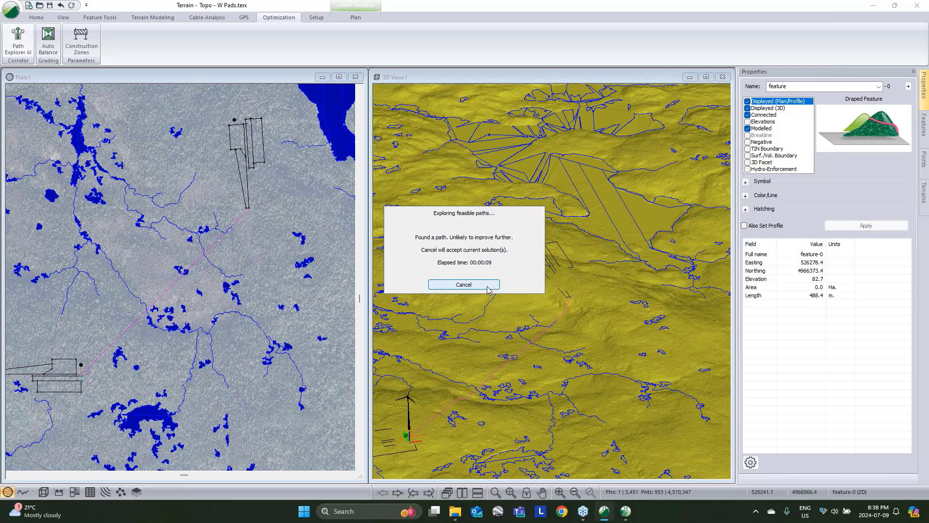
pyautogui.click(487, 288)
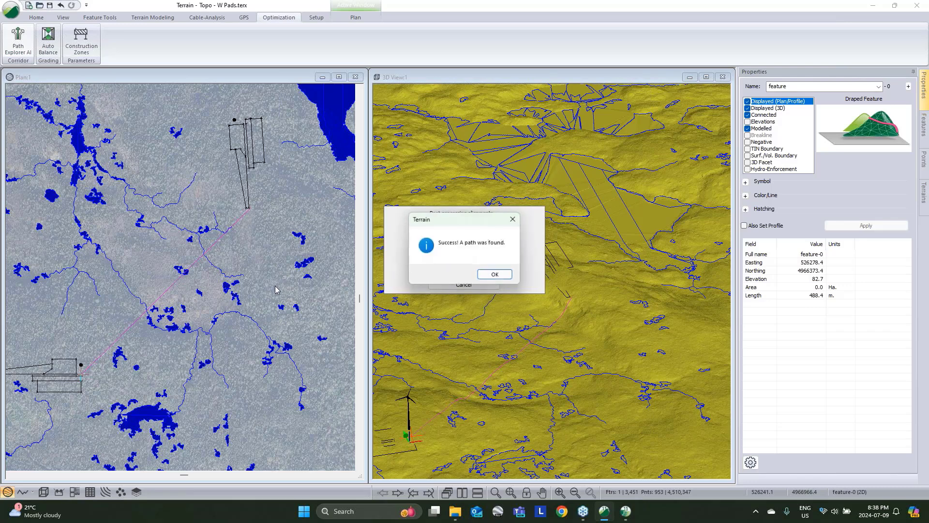
pyautogui.click(489, 276)
# Step: Move the feature's destination end to the third pad's access end, making the feature about 834 m long
pyautogui.scroll(-2, 269, 265)
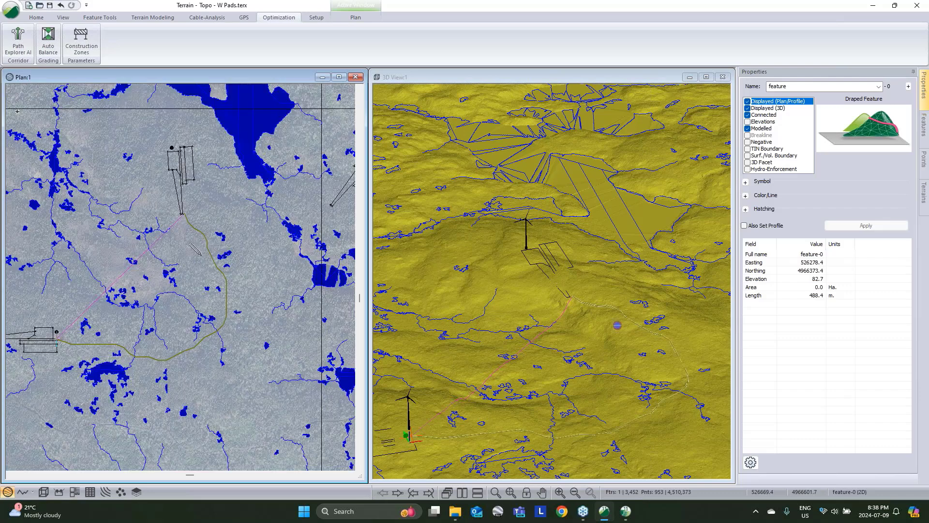
pyautogui.scroll(2, 315, 209)
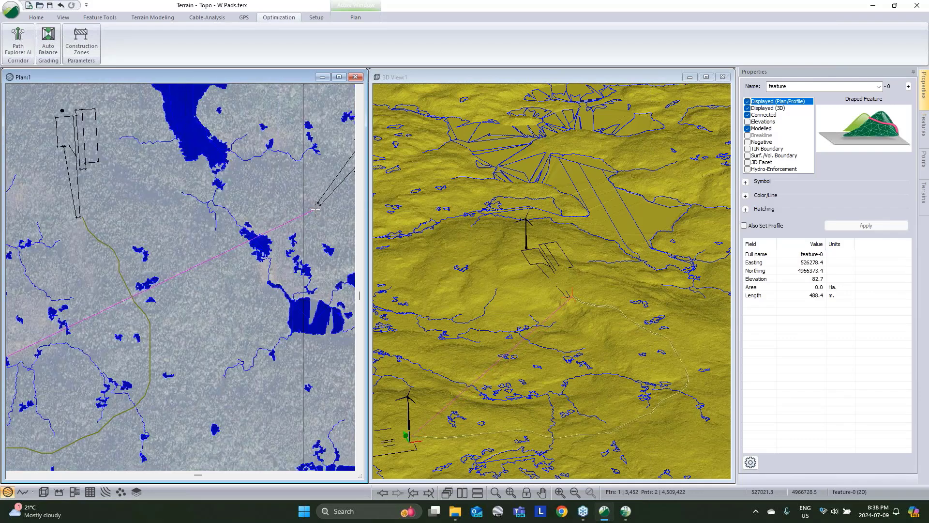
pyautogui.scroll(2, 315, 209)
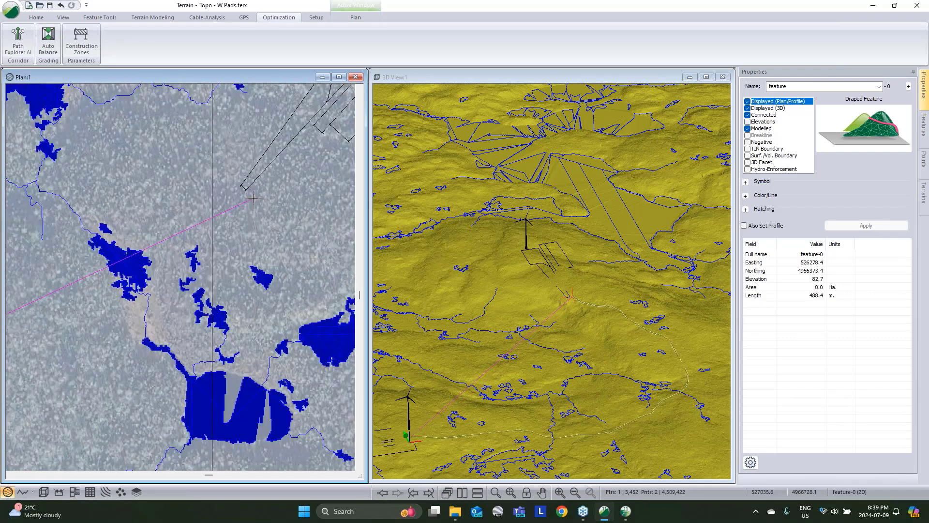
pyautogui.scroll(1, 252, 199)
pyautogui.click(247, 193)
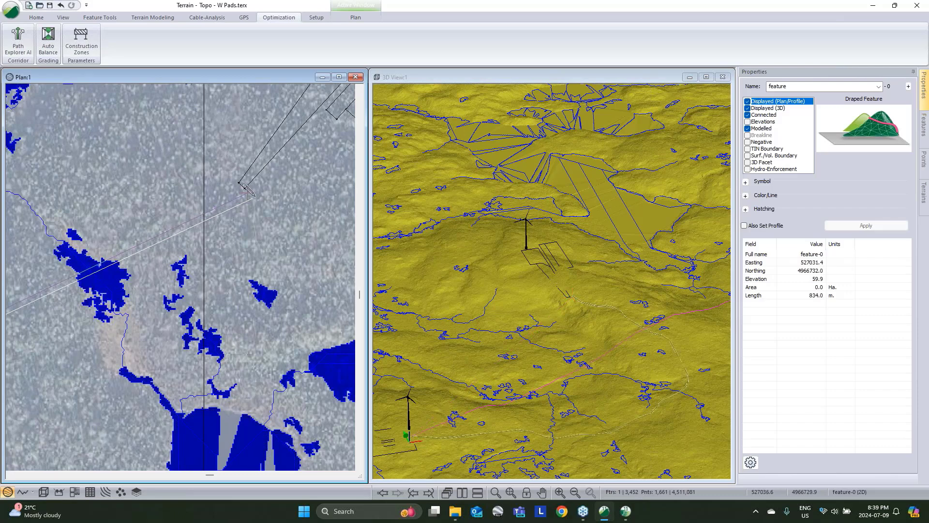
# Step: Run Path Explorer to the third pad with approach directions east at the source and south at the destination, and accept the path found
pyautogui.click(18, 42)
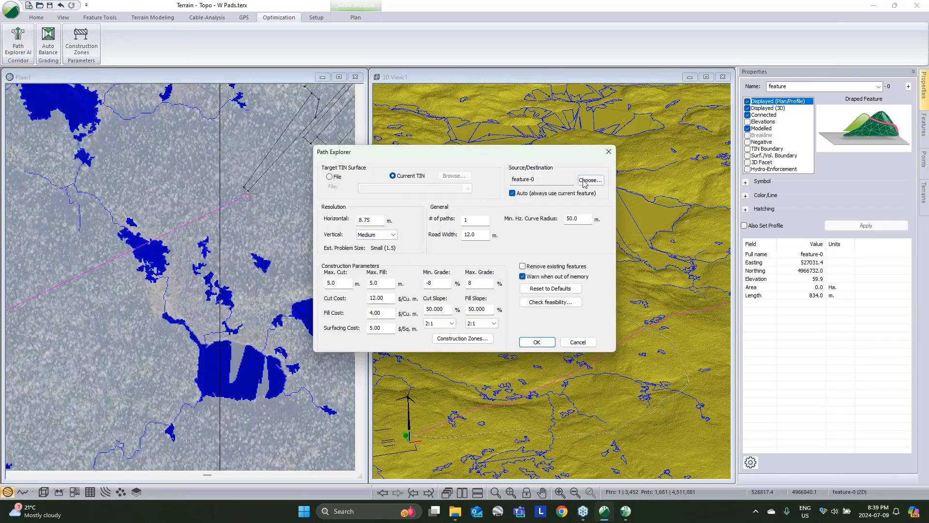
pyautogui.click(585, 181)
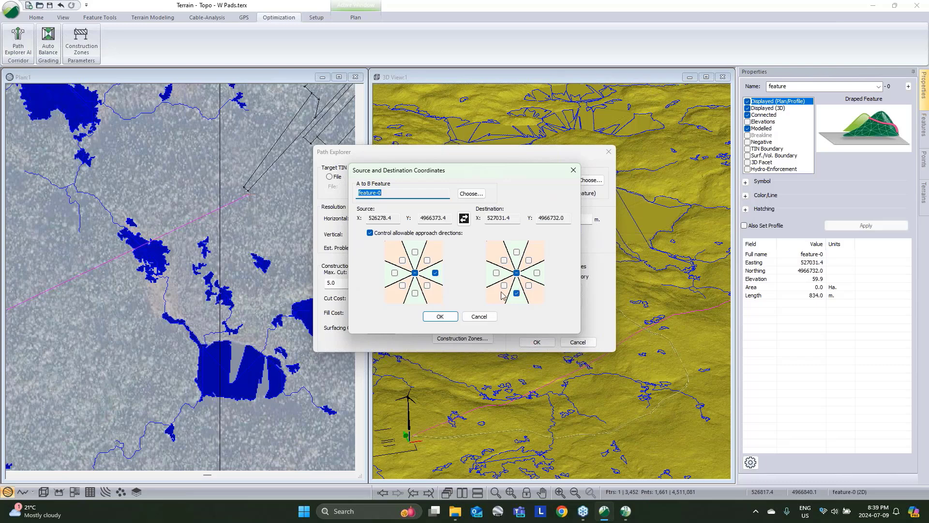
pyautogui.click(453, 320)
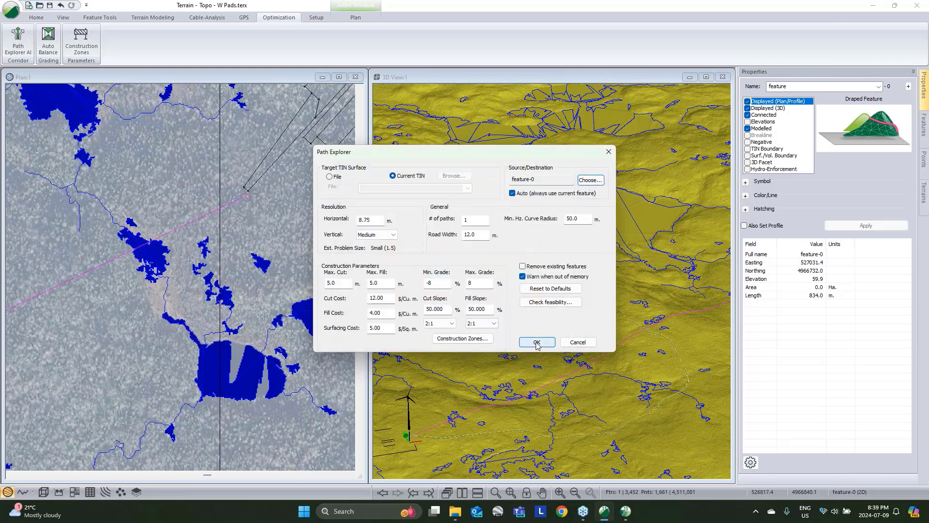
pyautogui.click(536, 343)
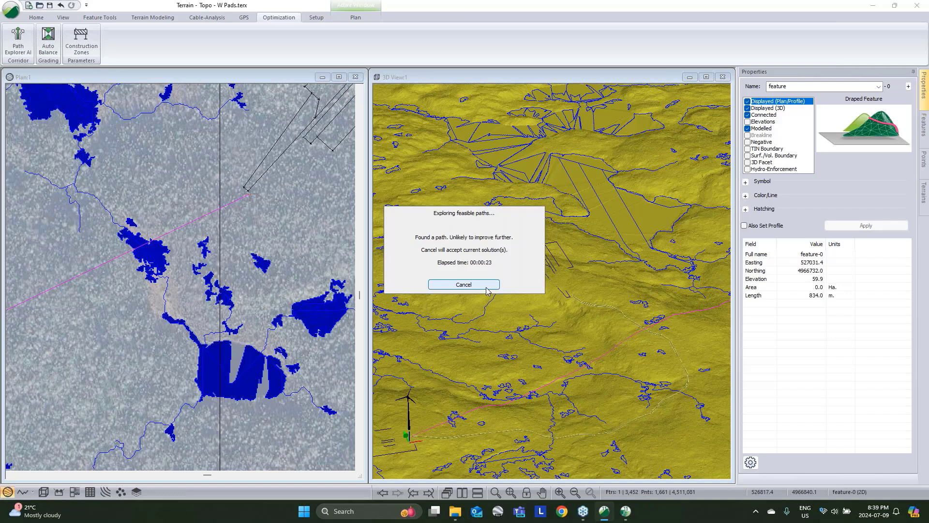
pyautogui.click(487, 287)
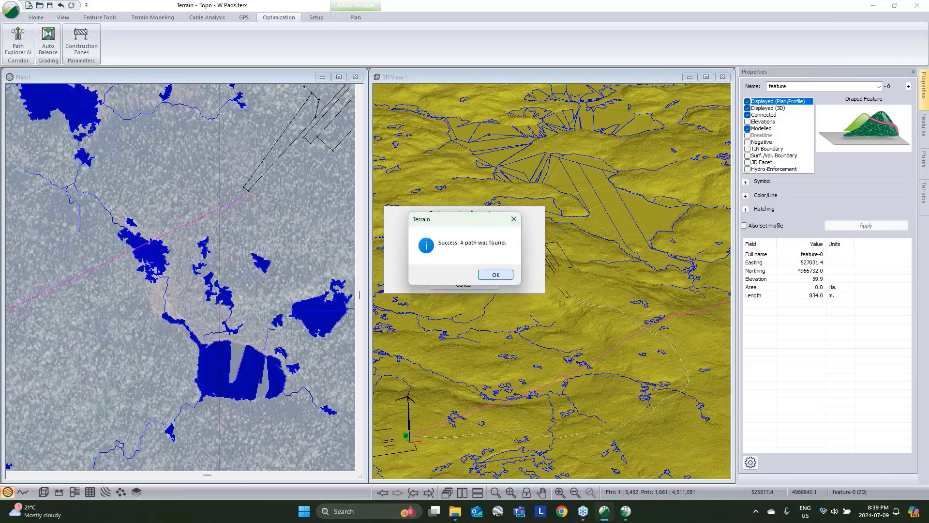
pyautogui.press('Return')
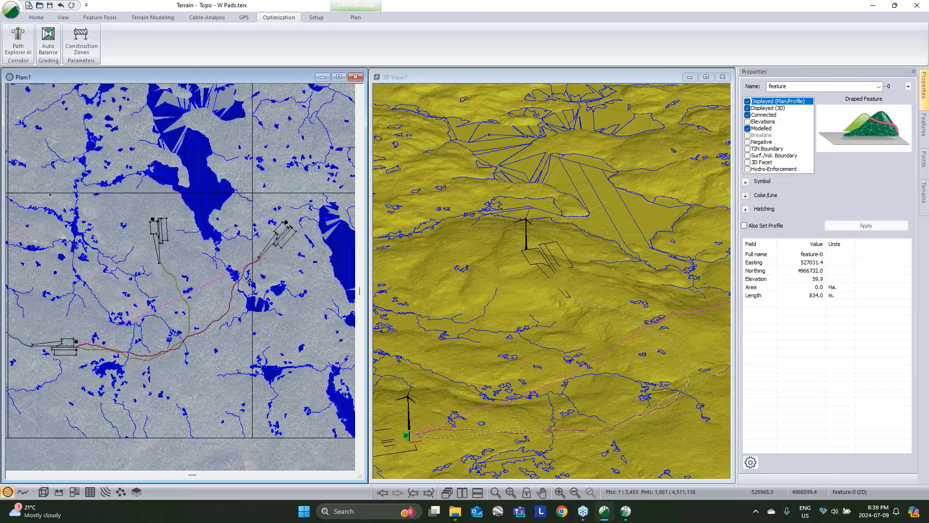
# Step: Move the feature's end points to the fourth pad's access end and the third pad's far side, making it about 694 m long
pyautogui.moveTo(50, 194); pyautogui.dragTo(19, 216, button='middle')
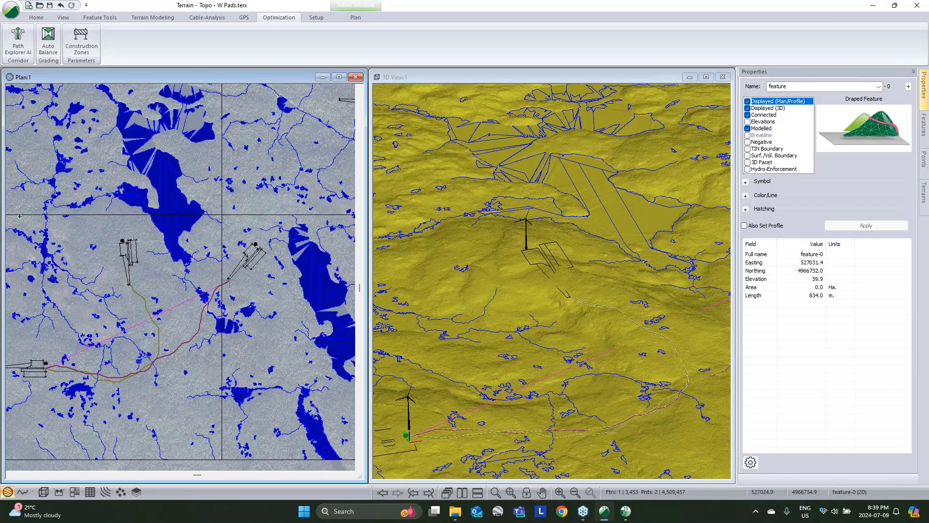
pyautogui.moveTo(338, 147); pyautogui.dragTo(193, 270, button='middle')
pyautogui.scroll(3, 196, 220)
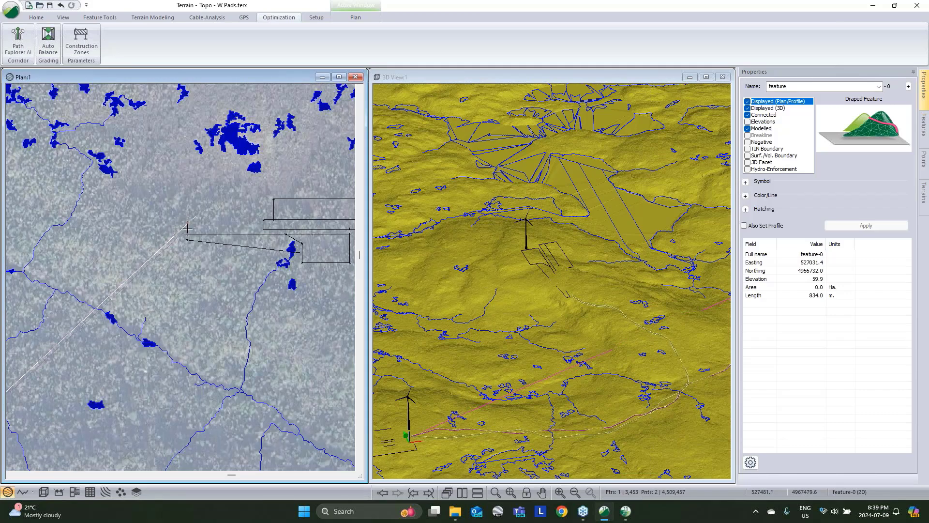
pyautogui.scroll(2, 188, 232)
pyautogui.click(187, 231)
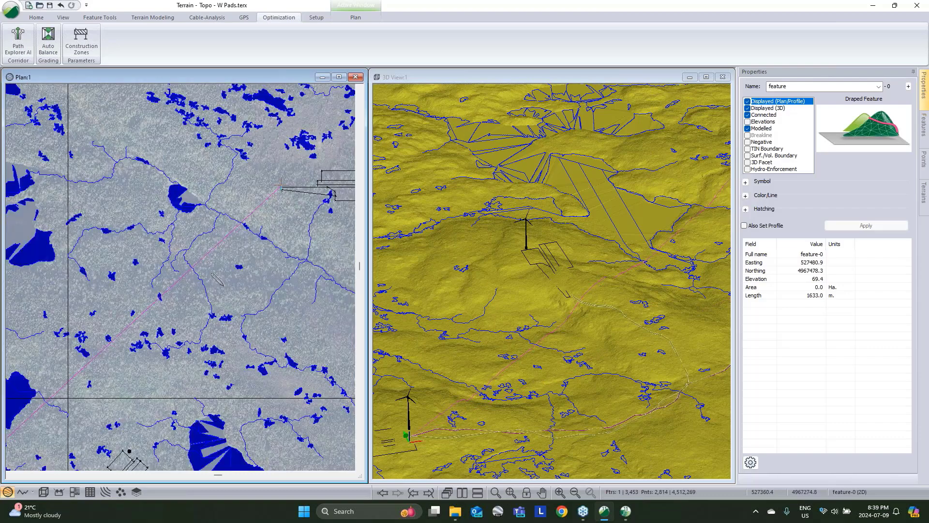
pyautogui.scroll(-5, 211, 273)
pyautogui.scroll(5, 238, 300)
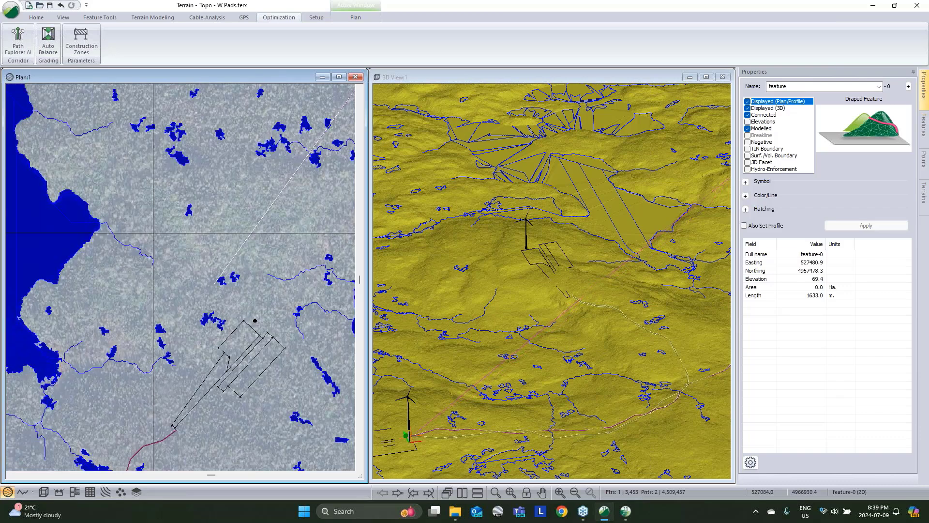
pyautogui.scroll(3, 259, 322)
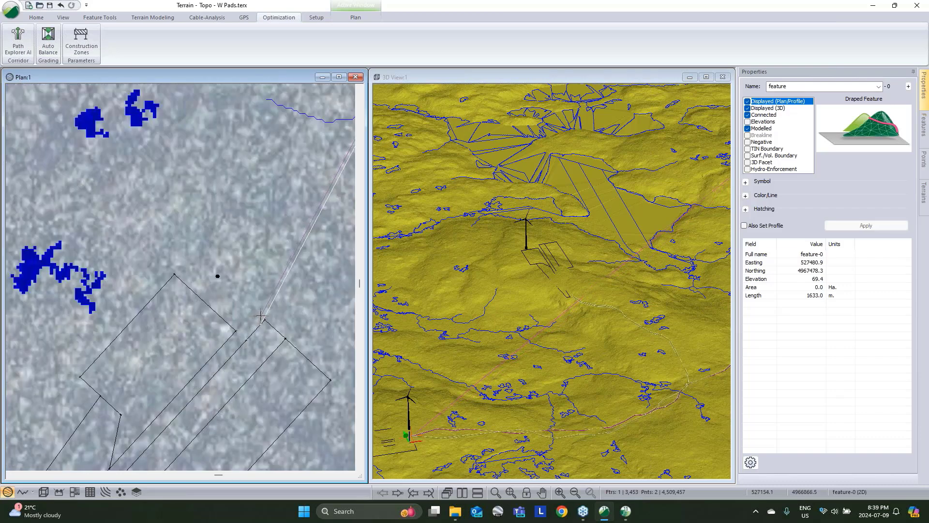
pyautogui.scroll(-8, 262, 315)
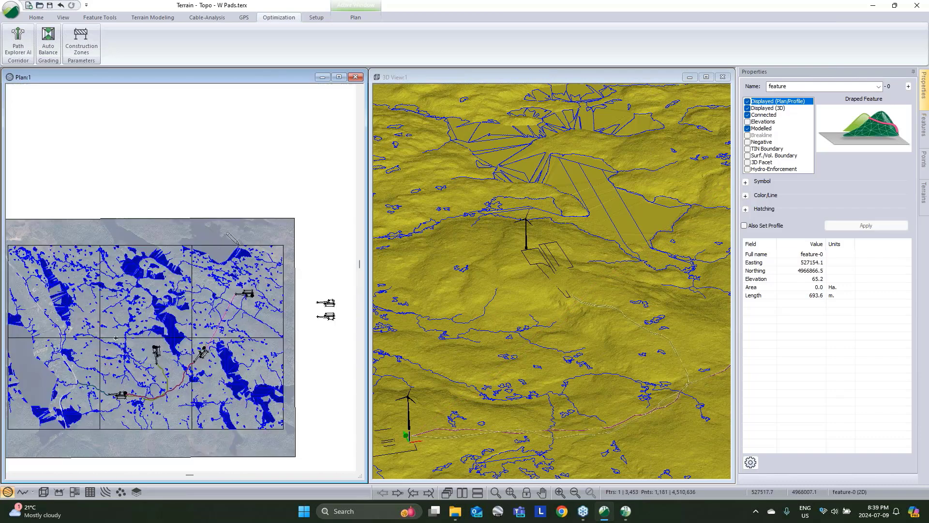
# Step: Run Path Explorer to the fourth pad with approach directions northeast at the source and west at the destination, and accept the path found
pyautogui.click(18, 39)
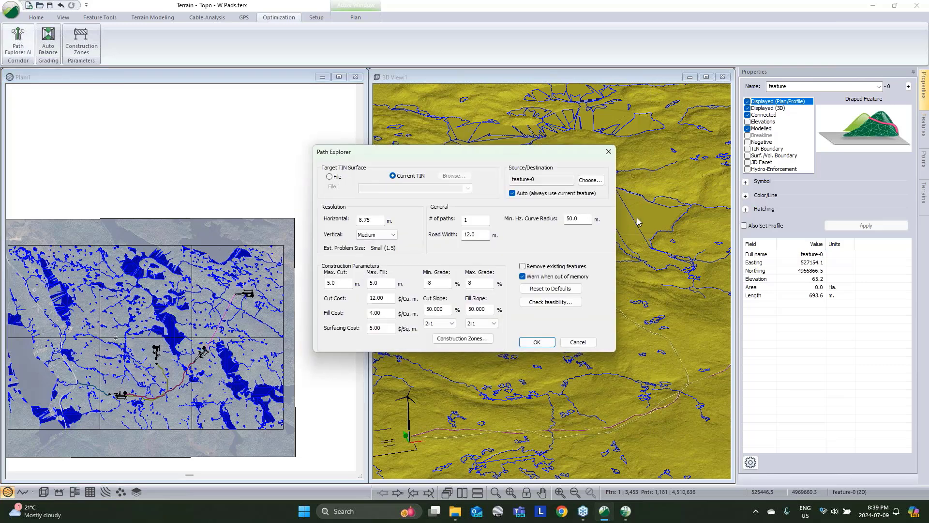
pyautogui.click(590, 179)
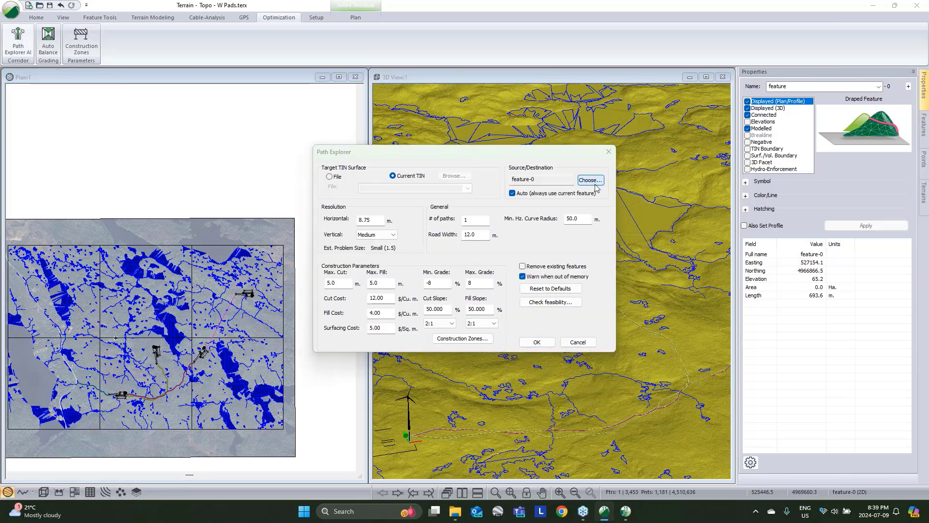
pyautogui.click(504, 285)
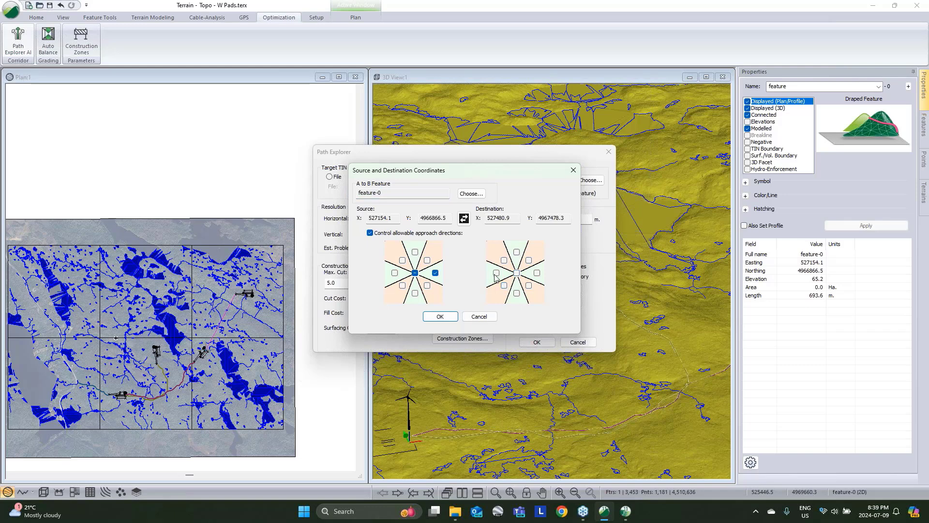
pyautogui.click(496, 272)
pyautogui.click(435, 273)
pyautogui.click(426, 259)
pyautogui.click(440, 316)
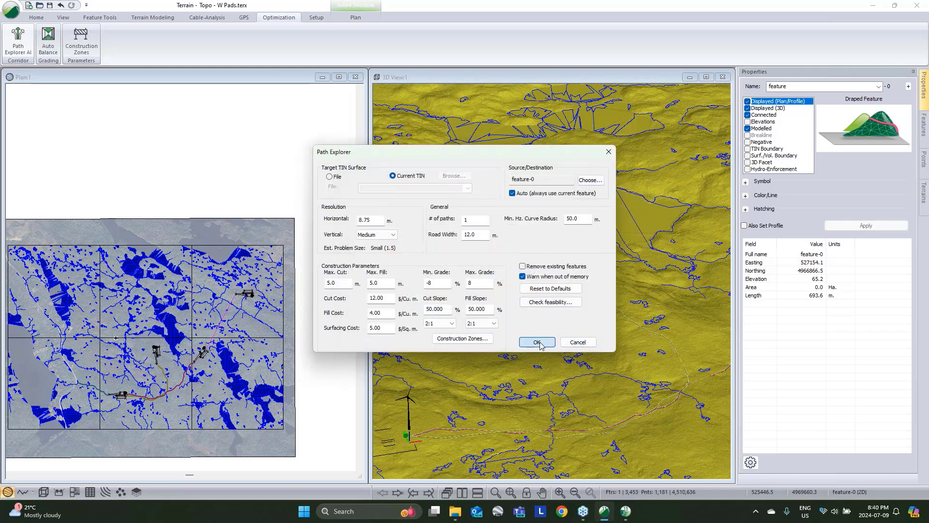
pyautogui.click(538, 342)
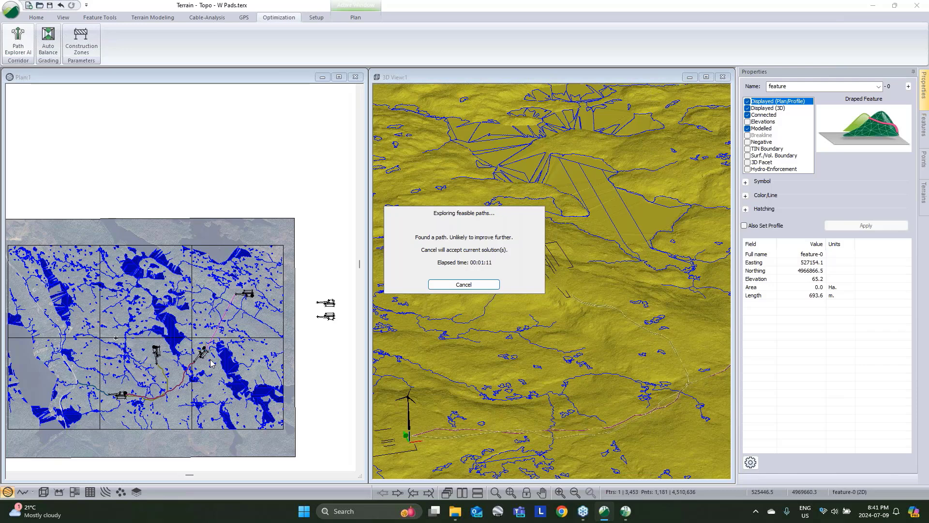
pyautogui.click(481, 287)
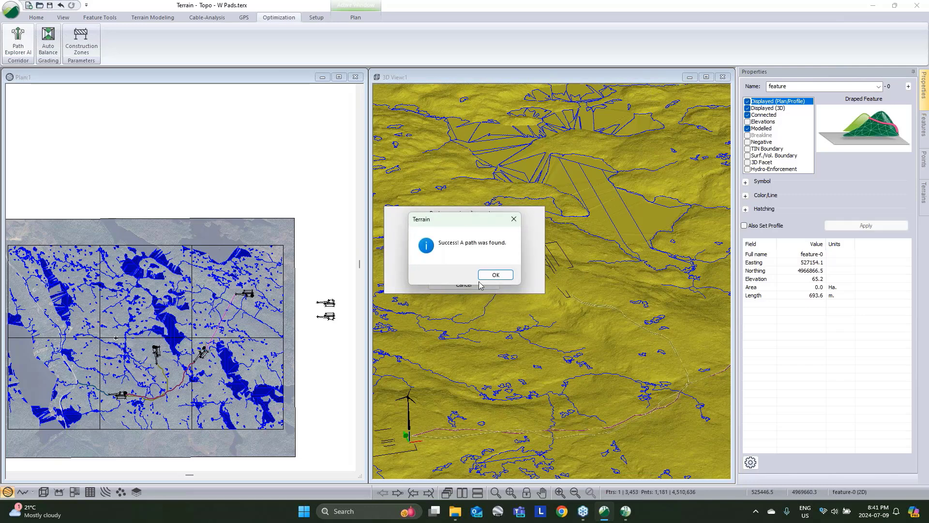
pyautogui.click(491, 275)
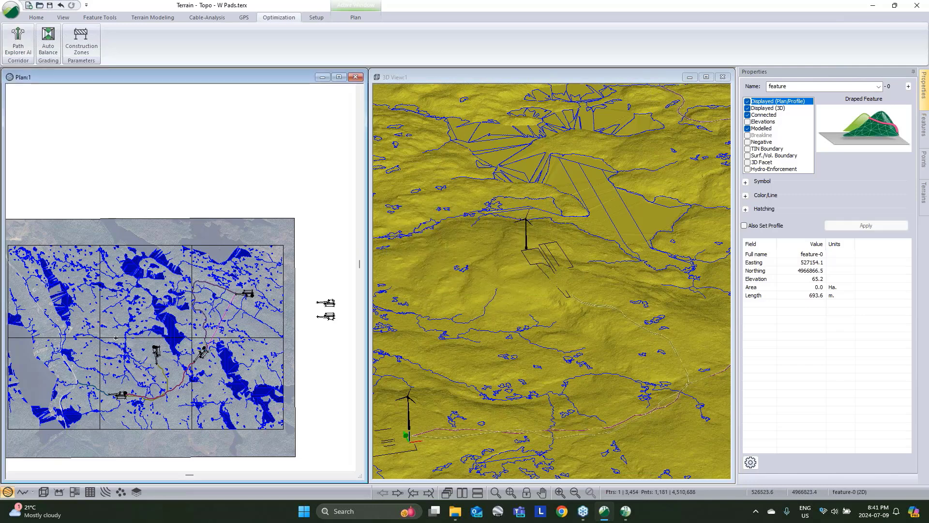
# Step: Switch from point editing to selection and select the three generated paths forming the route from the existing road to the fourth pad
pyautogui.rightClick(213, 314)
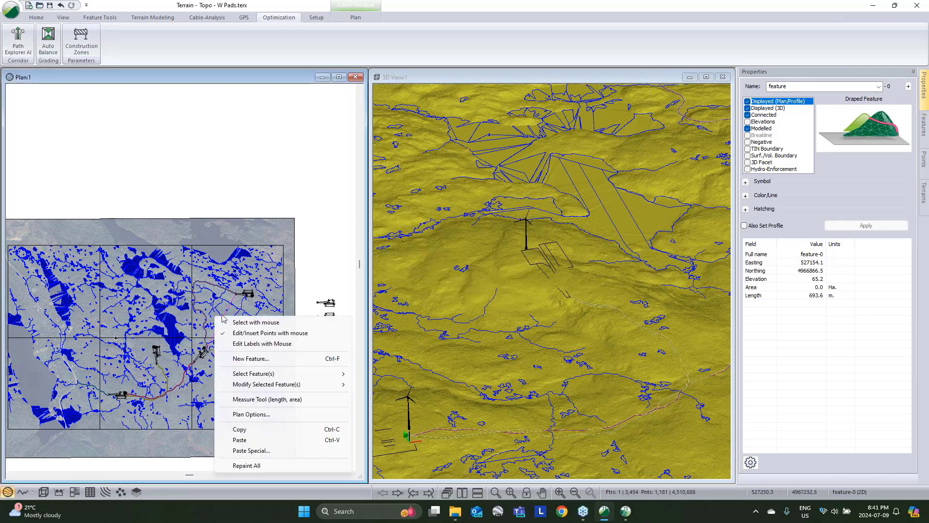
pyautogui.click(227, 322)
pyautogui.scroll(4, 209, 338)
pyautogui.scroll(1, 209, 338)
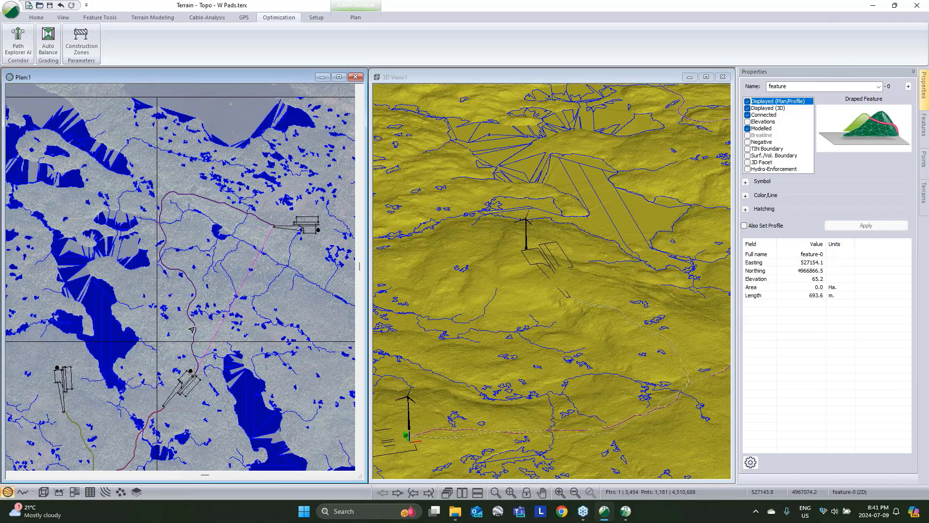
pyautogui.scroll(2, 202, 315)
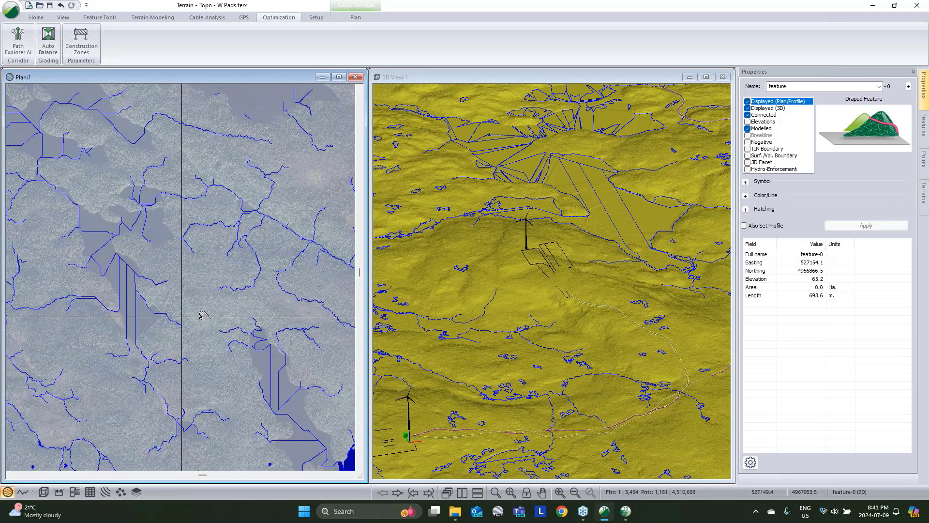
pyautogui.click(170, 394)
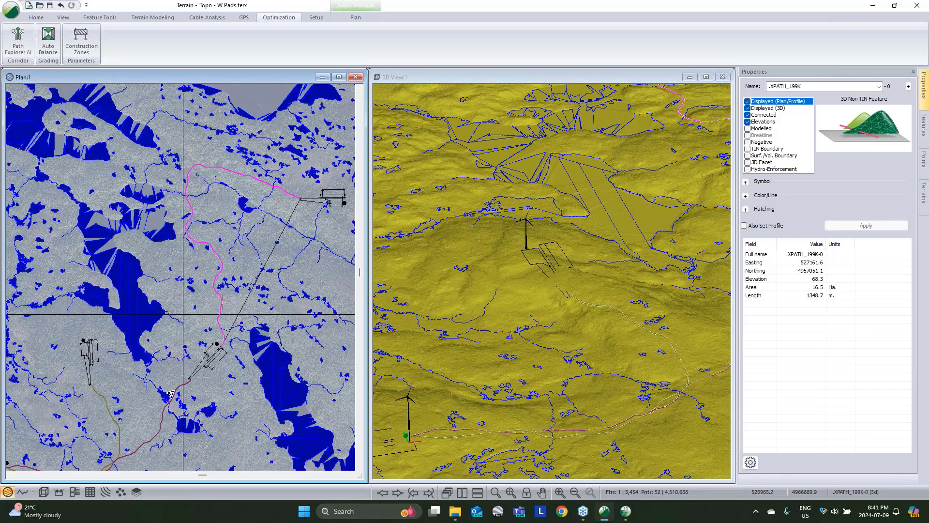
pyautogui.keyDown('ctrl'); pyautogui.click(172, 388); pyautogui.keyUp('ctrl')
pyautogui.scroll(-2, 174, 390)
pyautogui.scroll(2, 158, 322)
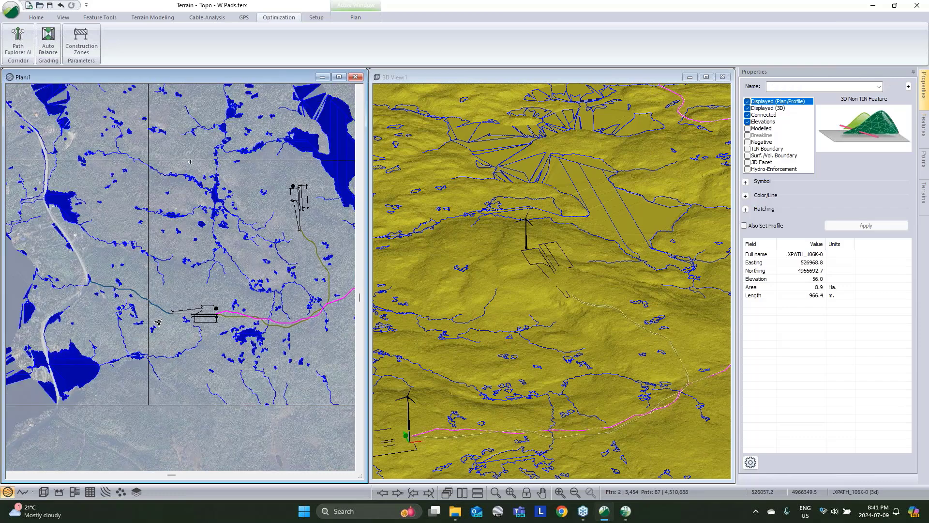
pyautogui.keyDown('ctrl'); pyautogui.click(159, 309); pyautogui.keyUp('ctrl')
pyautogui.scroll(-1, 164, 311)
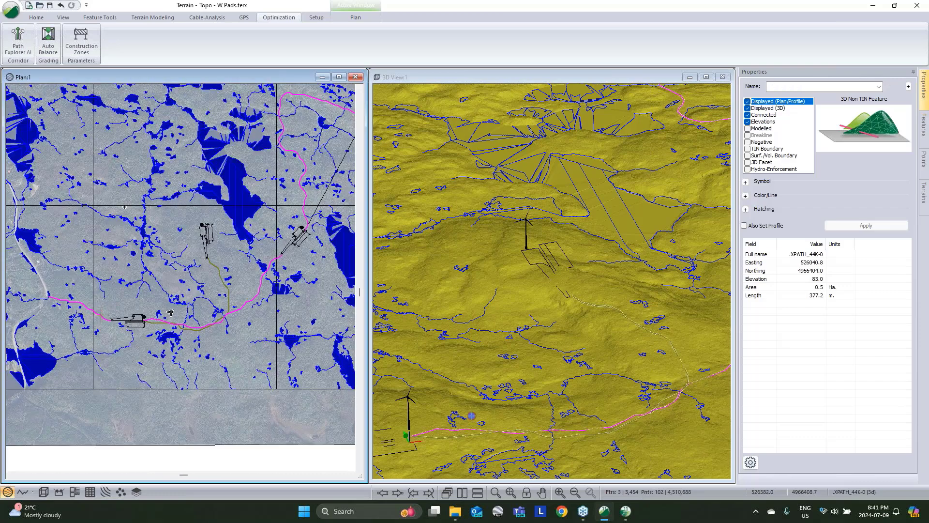
# Step: Join the three selected generated paths into one continuous feature running from the existing road to the farthest pad
pyautogui.scroll(-1, 170, 313)
pyautogui.scroll(1, 262, 239)
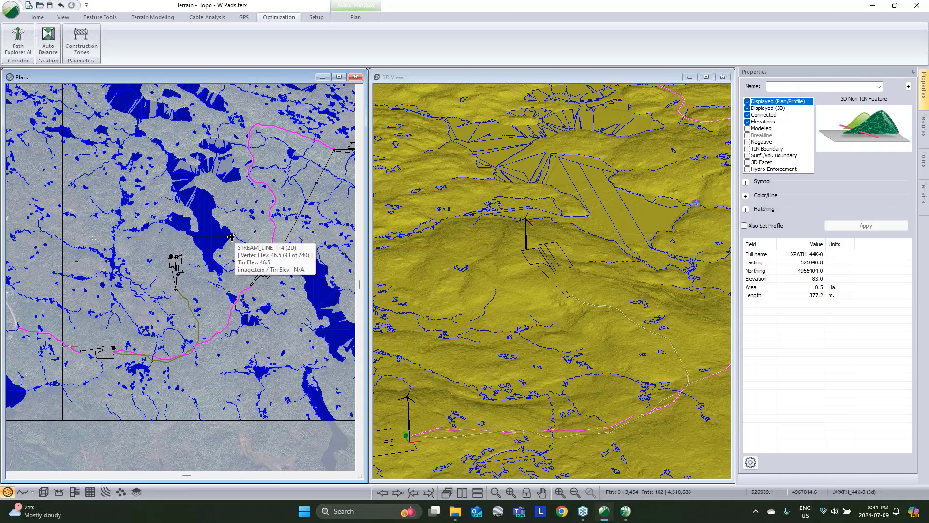
pyautogui.rightClick(248, 212)
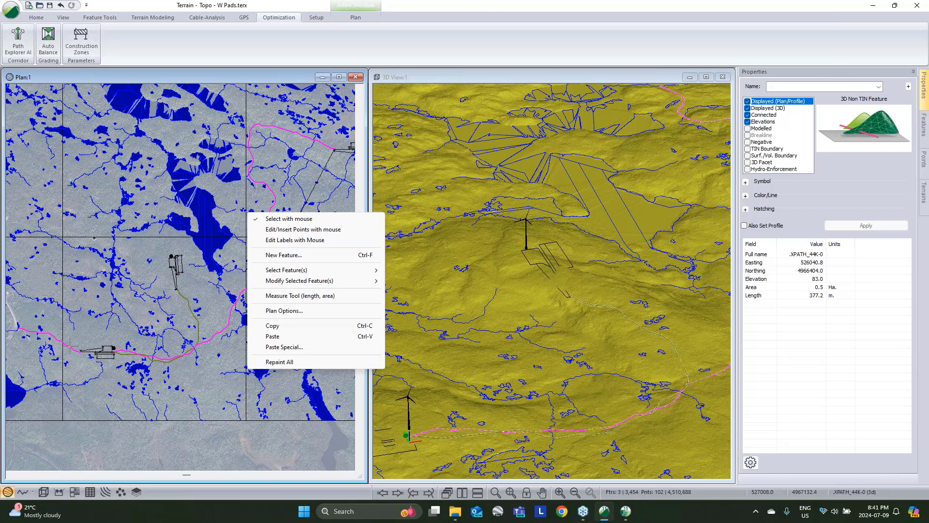
pyautogui.moveTo(358, 281)
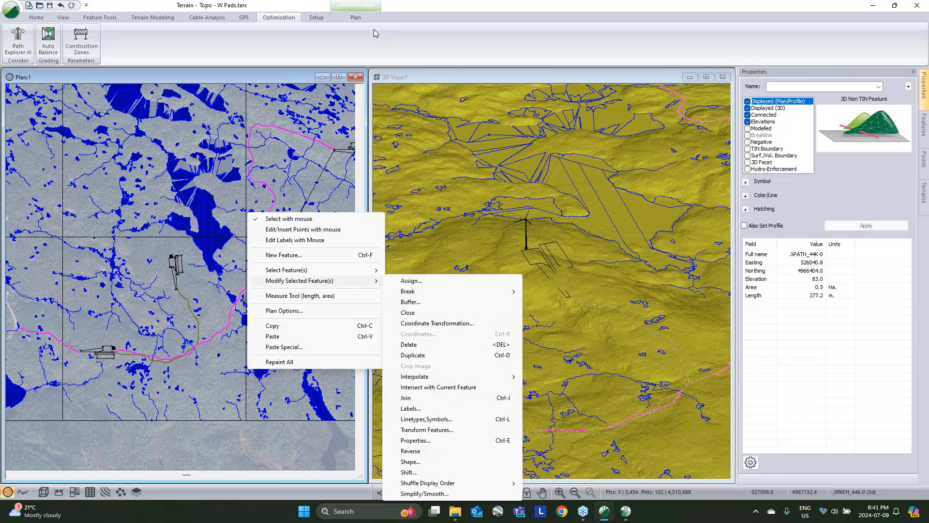
pyautogui.click(338, 37)
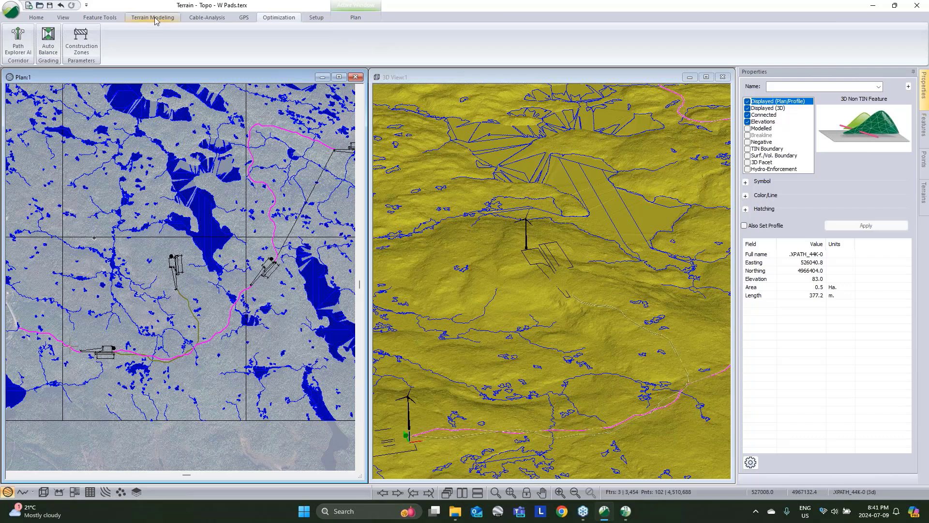
pyautogui.click(102, 17)
pyautogui.click(225, 42)
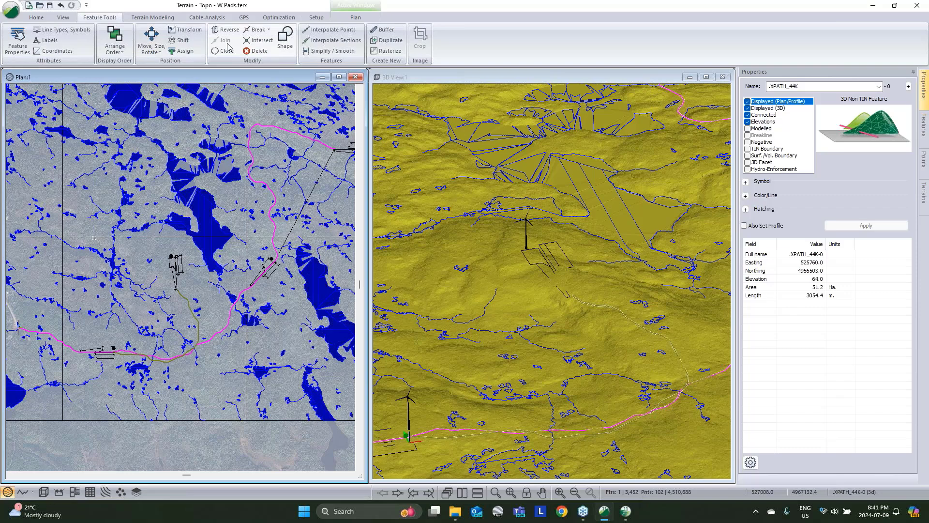
# Step: Break the branch path to the second pad at its current point, where it meets the joined main route
pyautogui.click(192, 343)
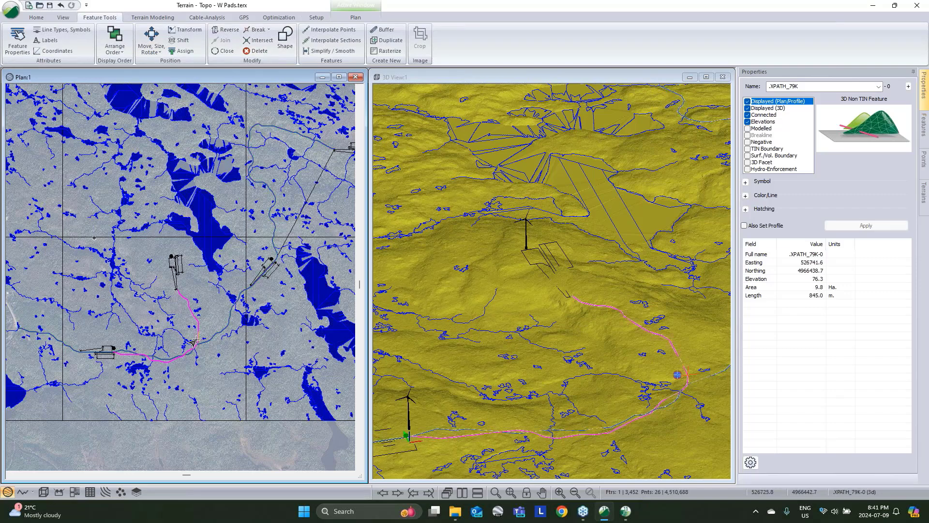
pyautogui.scroll(3, 192, 343)
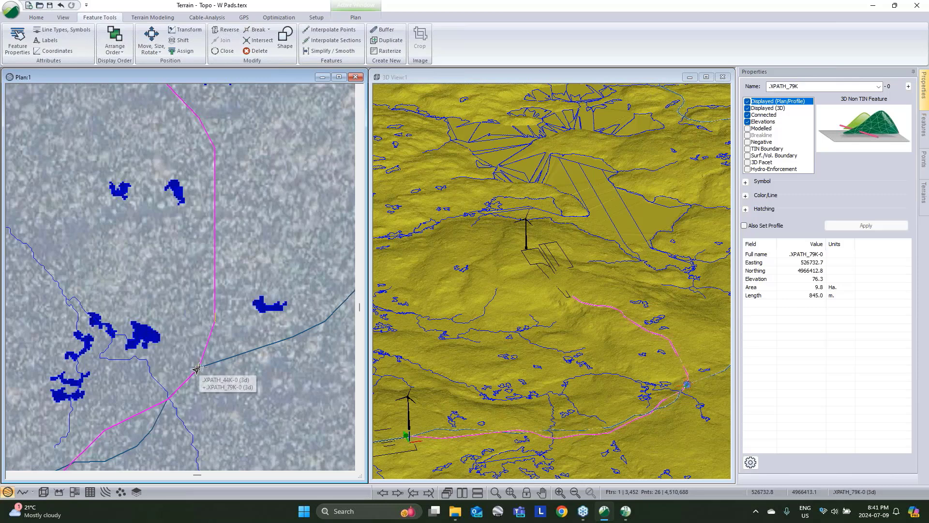
pyautogui.rightClick(197, 368)
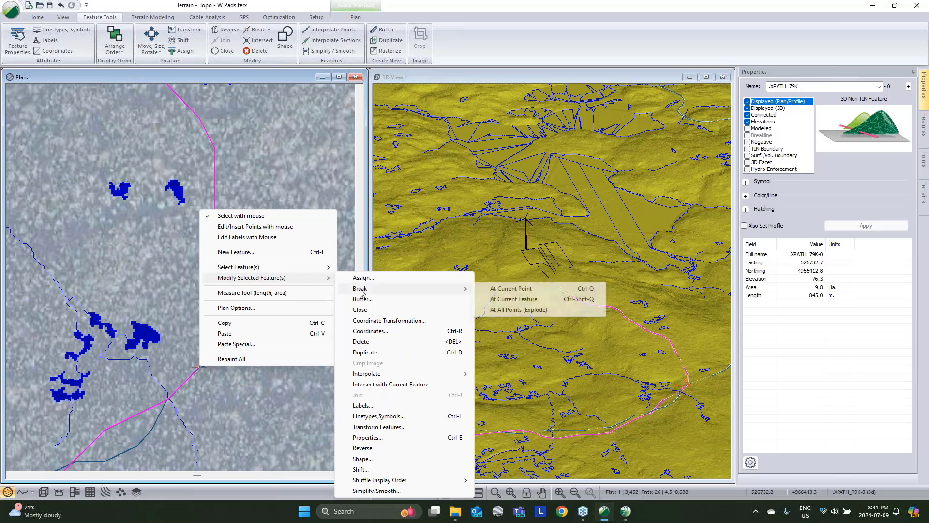
pyautogui.click(481, 58)
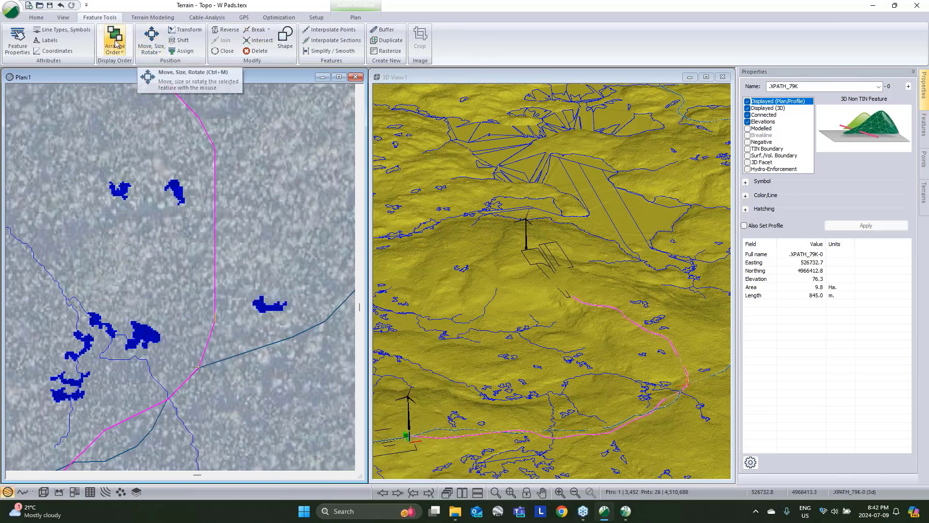
pyautogui.click(258, 30)
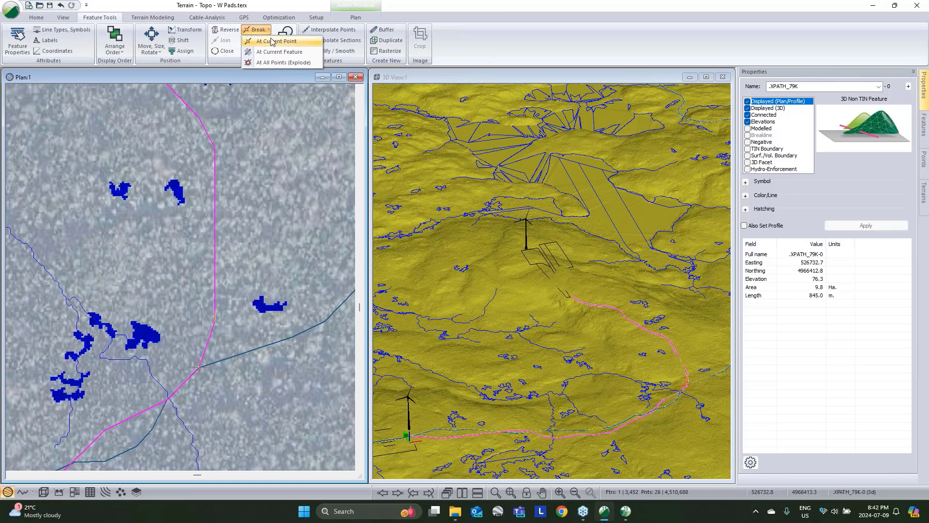
pyautogui.click(272, 41)
# Step: Delete the redundant branch section running alongside the main route back to the first pad, and save the terrain file
pyautogui.scroll(5, 196, 299)
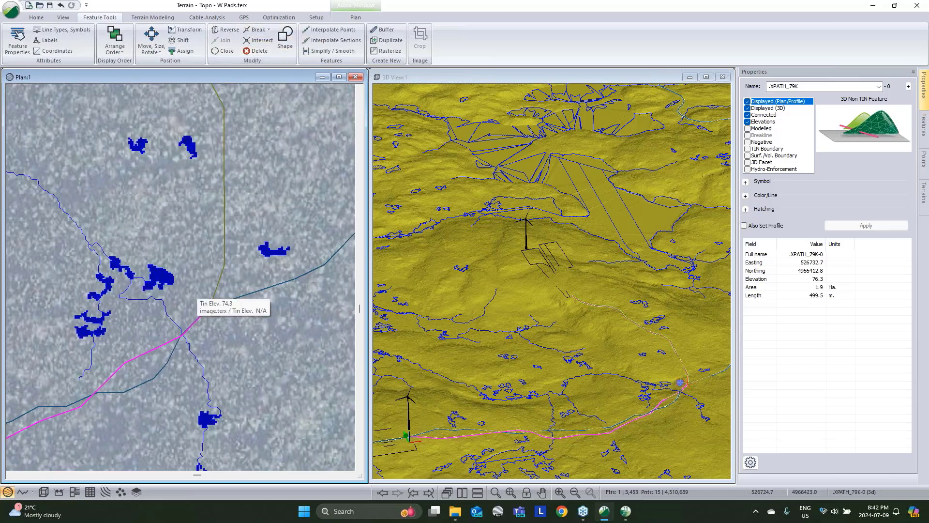
pyautogui.press('Delete')
pyautogui.scroll(-4, 173, 343)
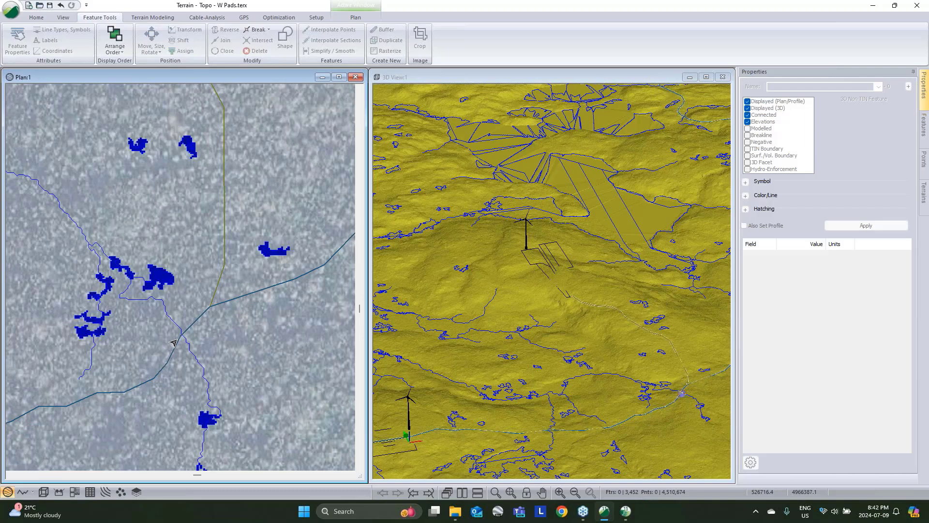
pyautogui.scroll(-3, 174, 342)
pyautogui.moveTo(179, 229); pyautogui.dragTo(203, 259, button='middle')
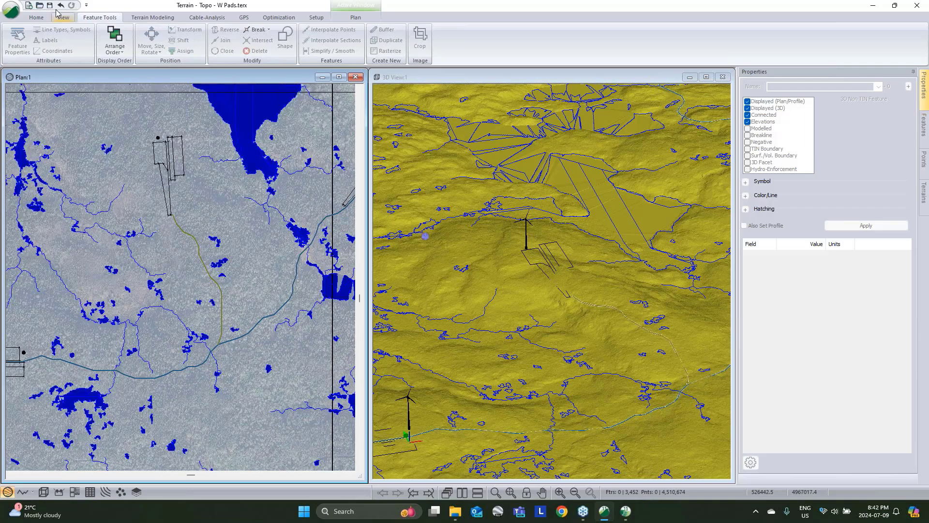
pyautogui.click(50, 5)
# Step: Switch to Location and start a new design with Topo - W Pads.terx as the original ground terrain surface
pyautogui.moveTo(608, 516)
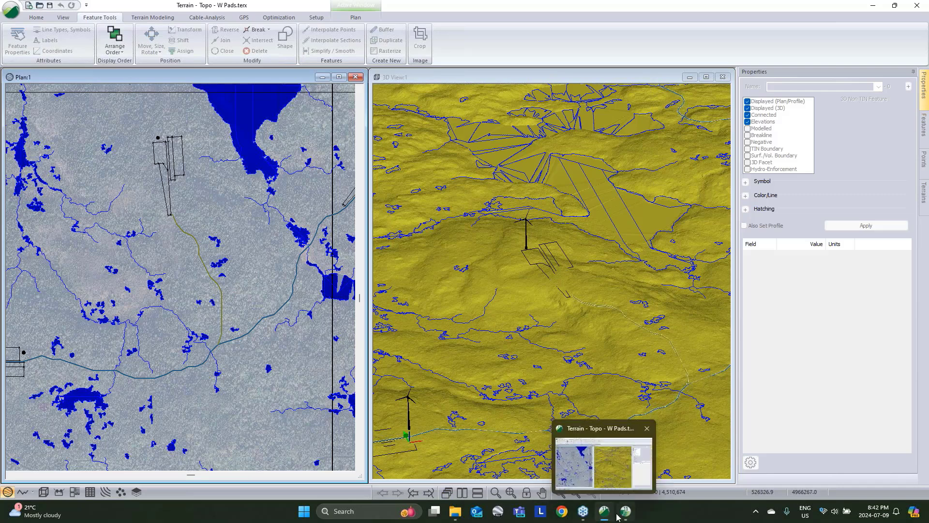
pyautogui.click(626, 517)
pyautogui.click(11, 10)
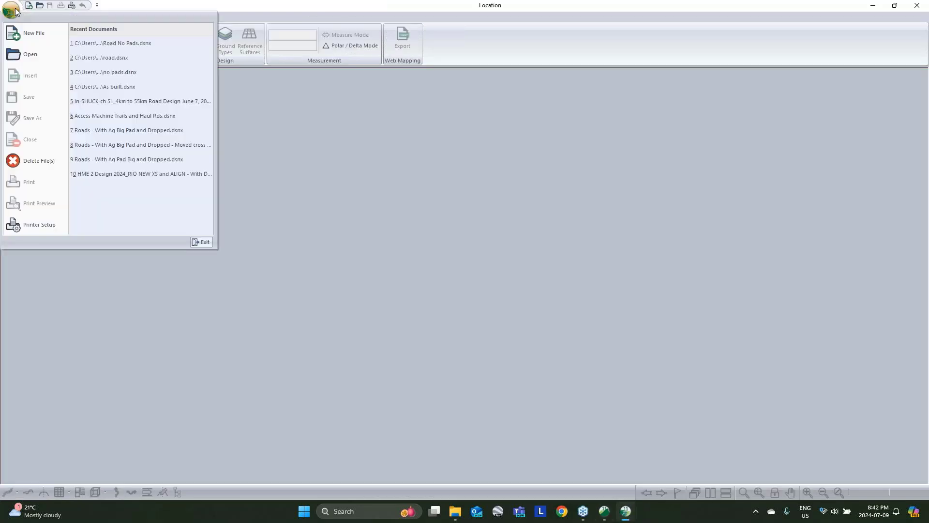
pyautogui.click(25, 34)
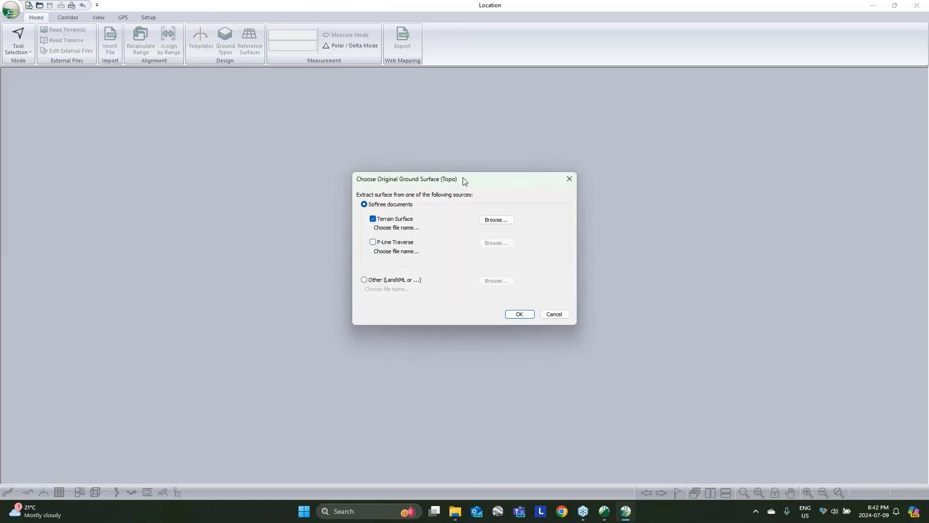
pyautogui.click(492, 220)
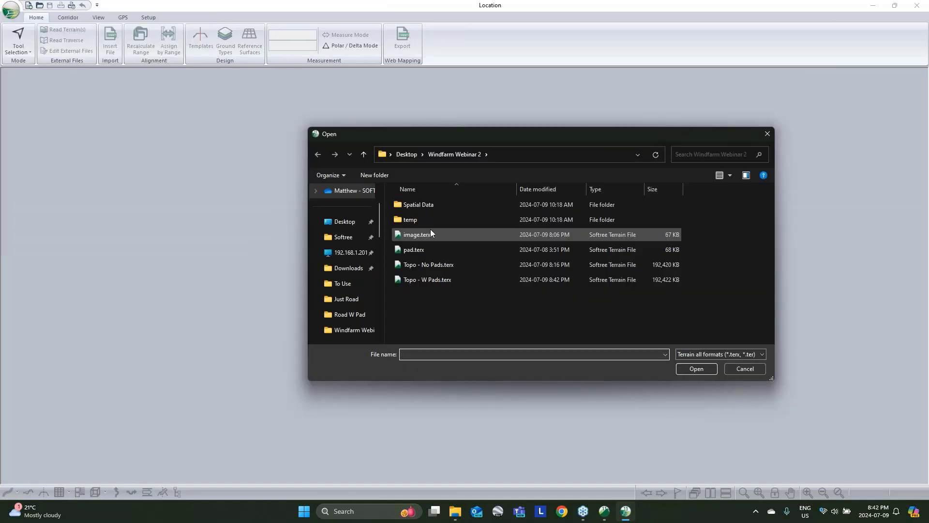
pyautogui.click(433, 278)
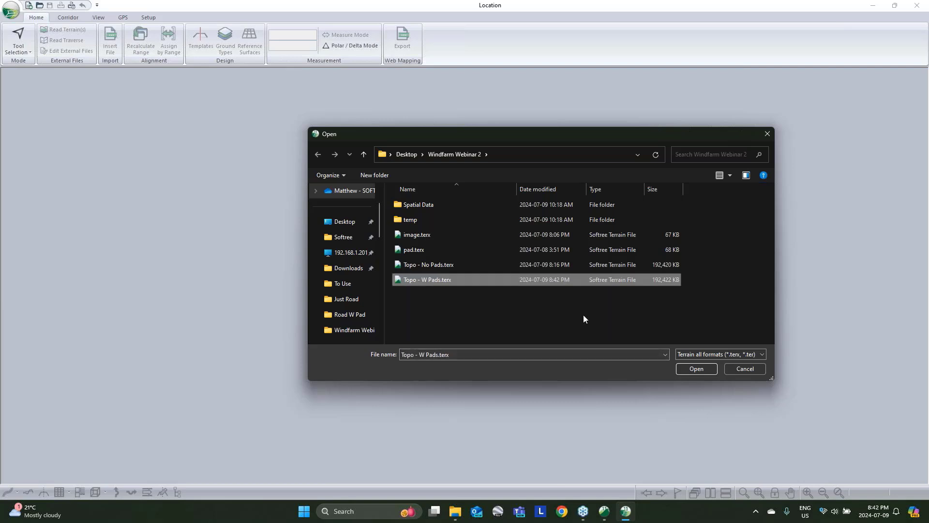
pyautogui.click(696, 369)
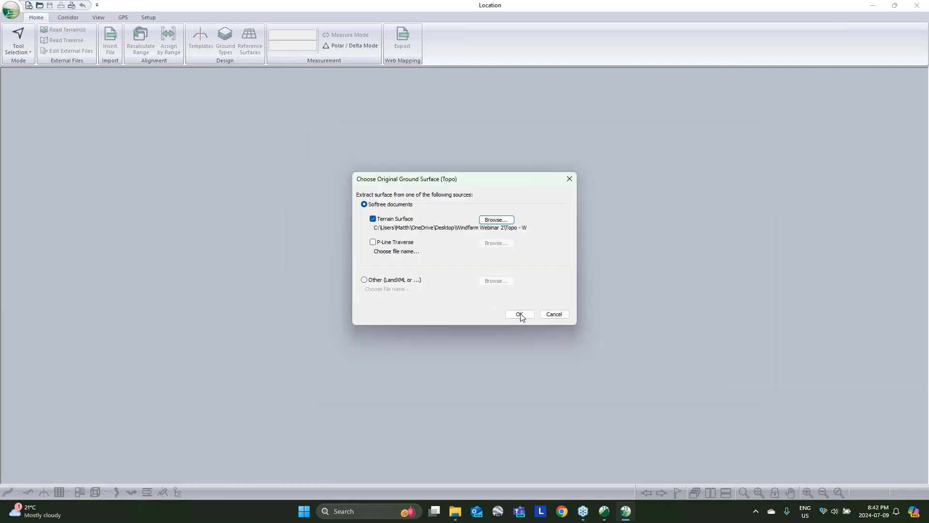
pyautogui.click(517, 313)
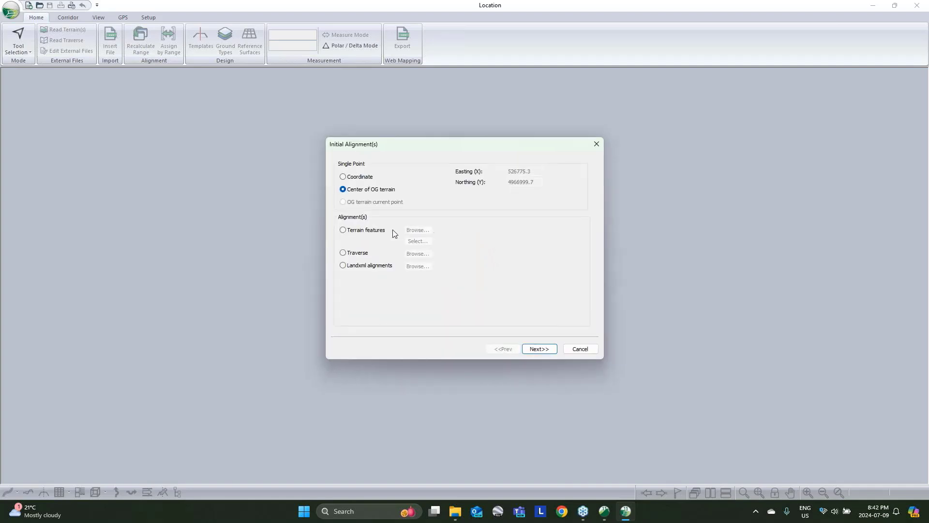
# Step: Use the terrain features .XPATH_44K-0 and .XPATH_79K-1 as initial alignments and finish creating the design
pyautogui.click(343, 229)
pyautogui.click(389, 173)
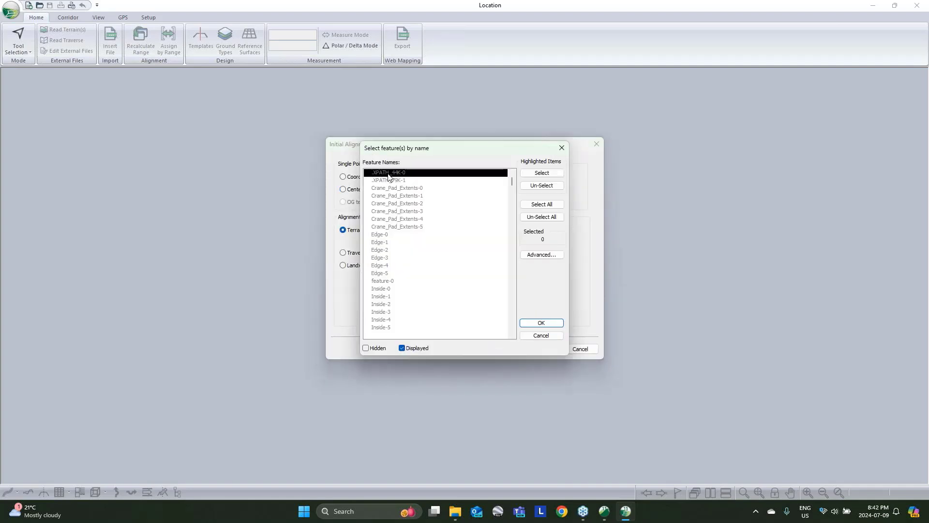
pyautogui.click(389, 180)
pyautogui.click(541, 323)
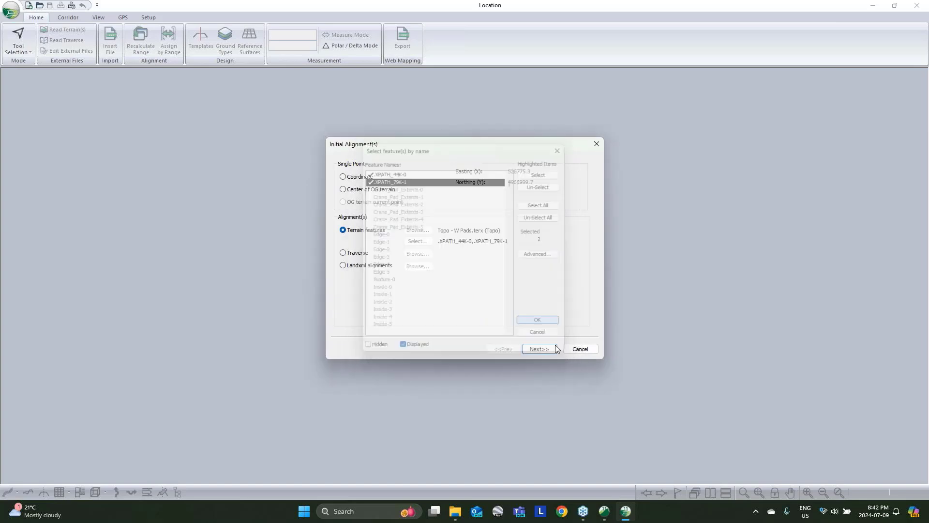
pyautogui.click(539, 348)
pyautogui.click(544, 349)
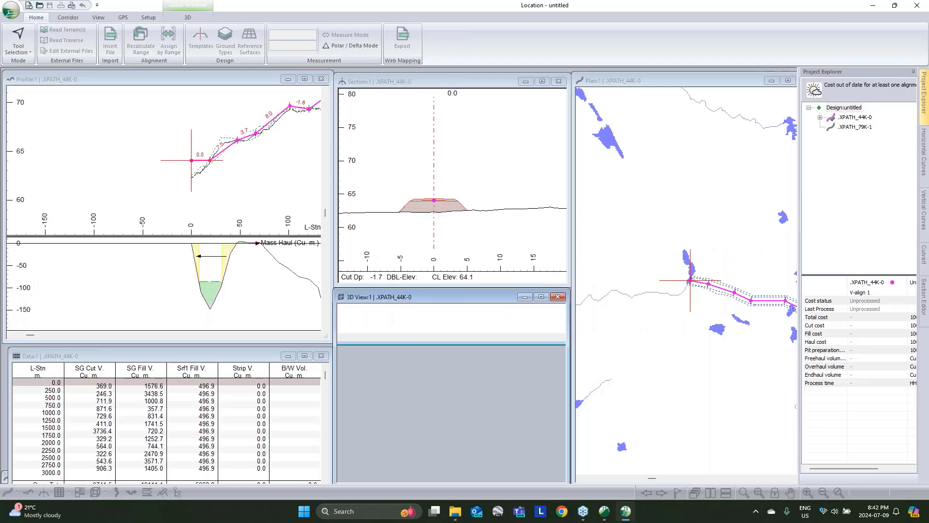
# Step: Lower the first vertical point of the .XPATH_44K-0 profile to the ground line, at about 62.4 m elevation
pyautogui.click(652, 313)
pyautogui.scroll(-5, 687, 303)
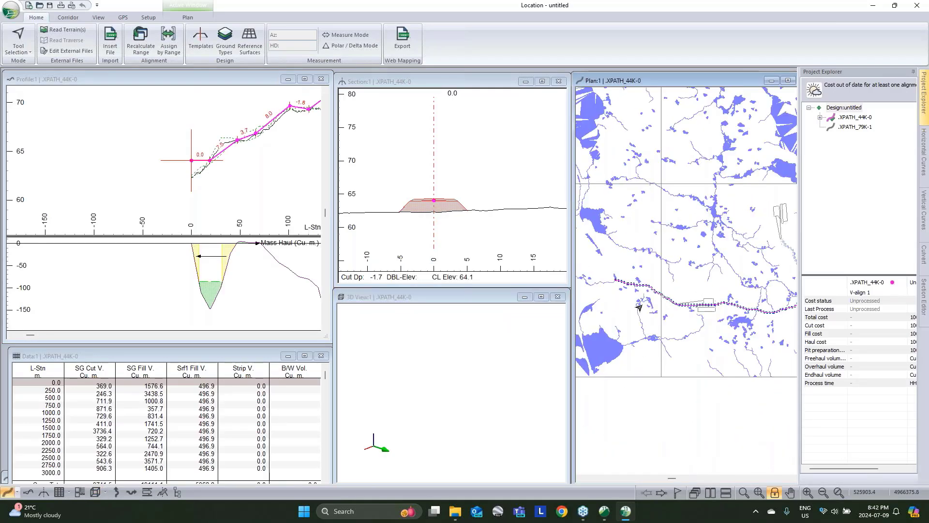
pyautogui.scroll(2, 718, 292)
pyautogui.scroll(-2, 666, 290)
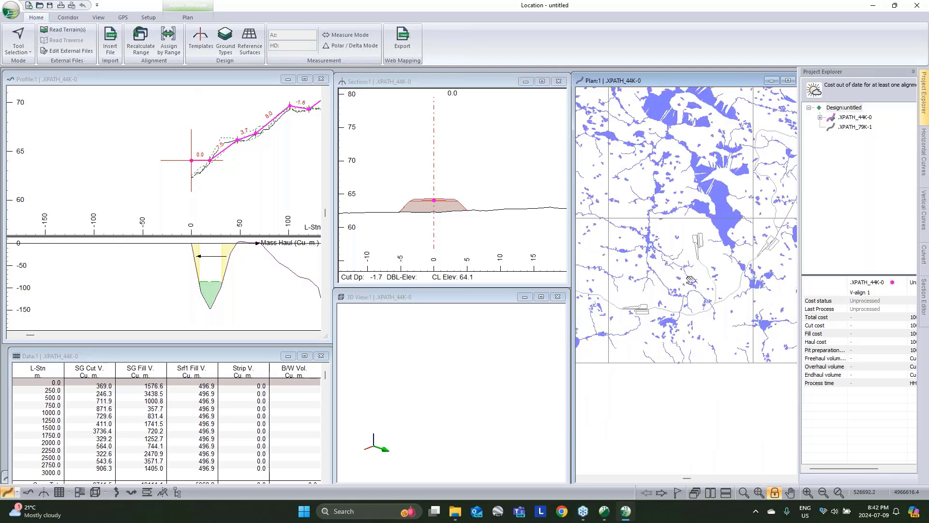
pyautogui.click(211, 186)
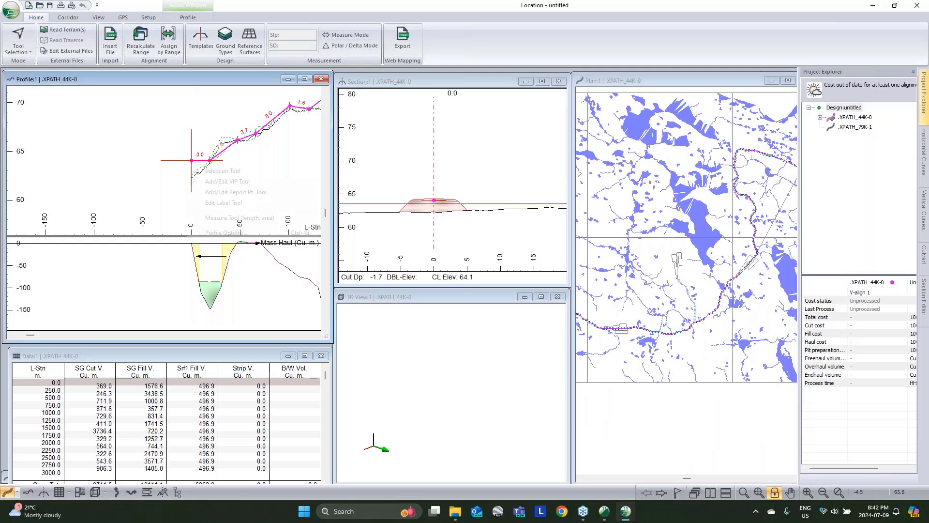
pyautogui.moveTo(191, 160); pyautogui.dragTo(192, 176)
# Step: Show both alignments in the 3D view and make station 460 at the first pad current to inspect its cross section
pyautogui.rightClick(706, 241)
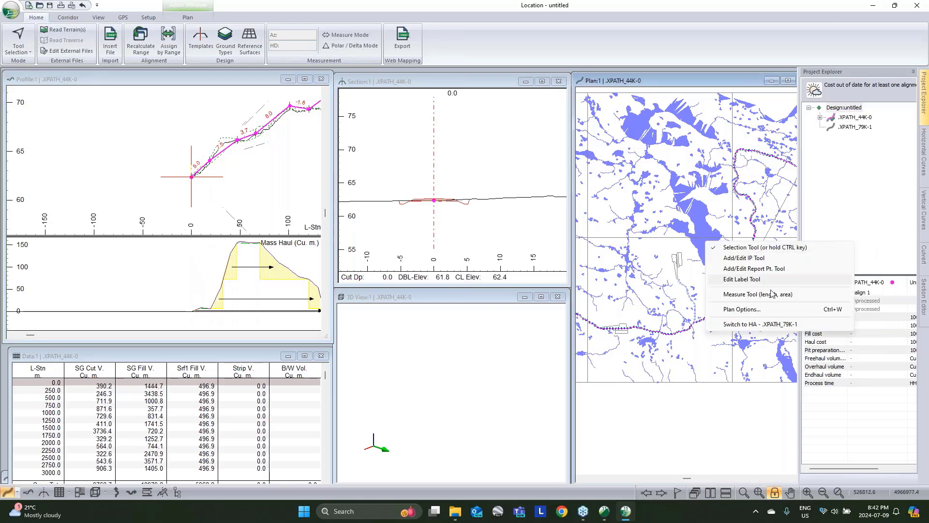
pyautogui.click(659, 89)
pyautogui.click(500, 304)
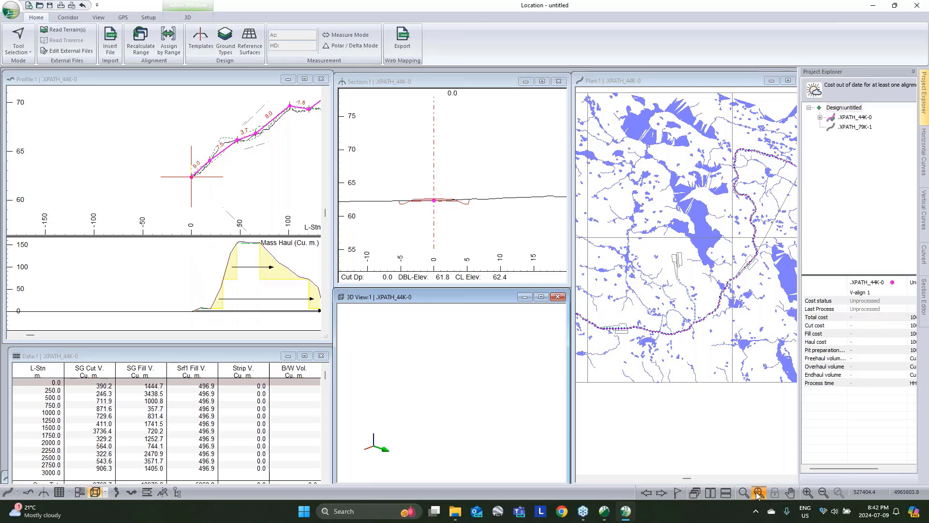
pyautogui.moveTo(476, 421); pyautogui.dragTo(505, 415)
pyautogui.scroll(2, 483, 363)
pyautogui.click(649, 319)
pyautogui.scroll(4, 647, 321)
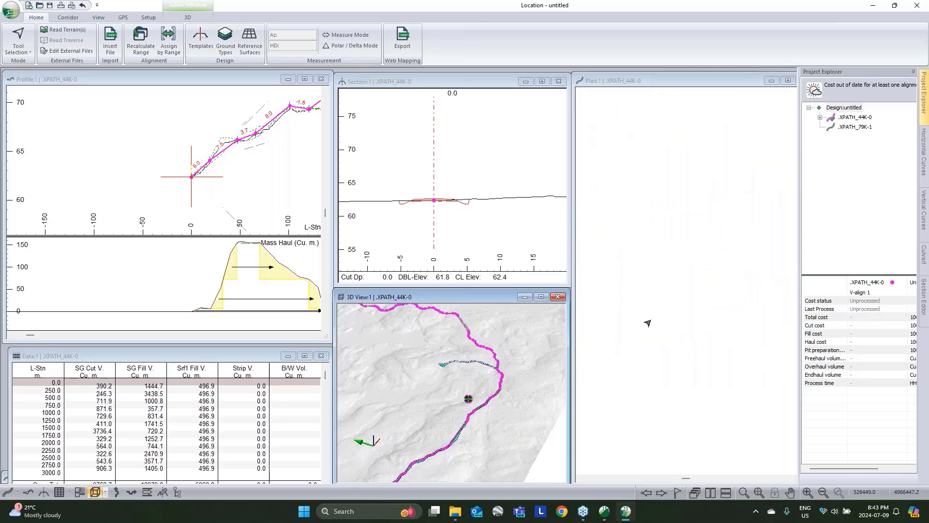
pyautogui.scroll(3, 675, 332)
pyautogui.click(666, 321)
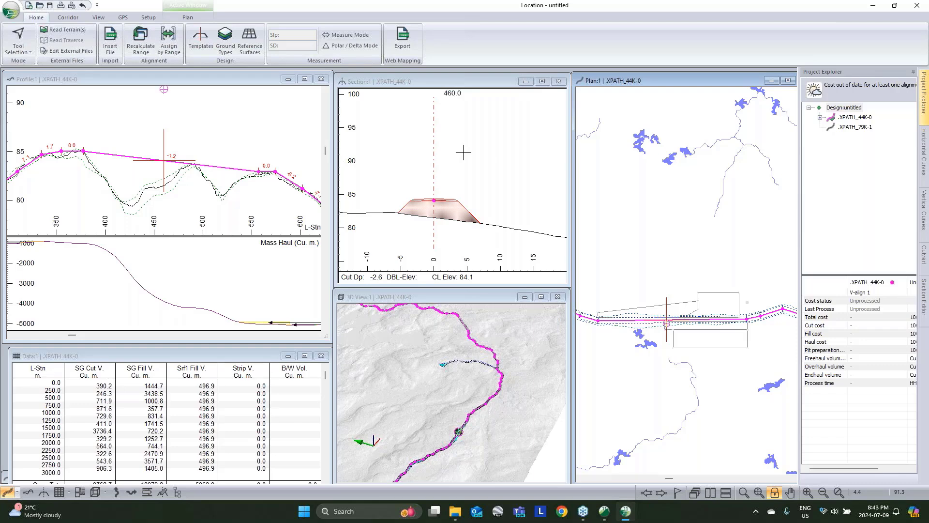
# Step: Open the Template Editor and compare the components of the DF - Resource Low Volume and WF - Windfarm templates, including the slope and crane pad
pyautogui.click(201, 49)
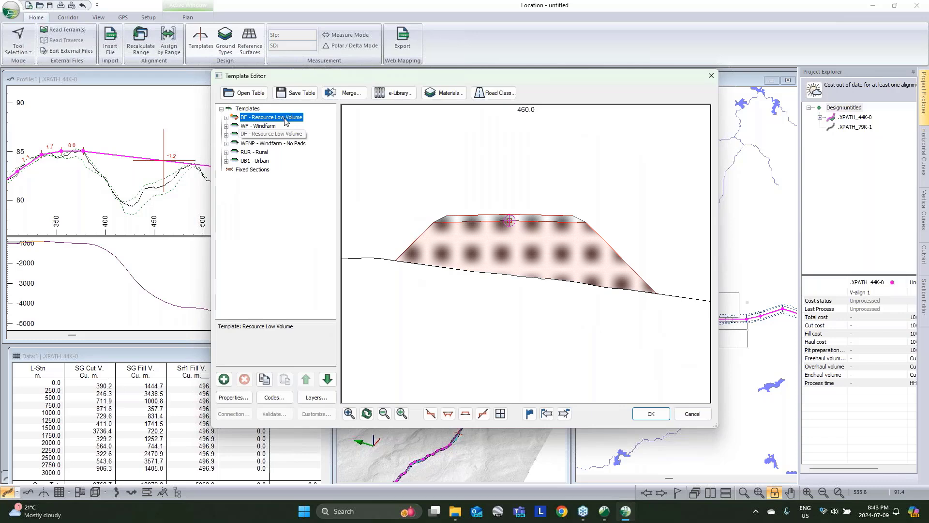
pyautogui.click(225, 126)
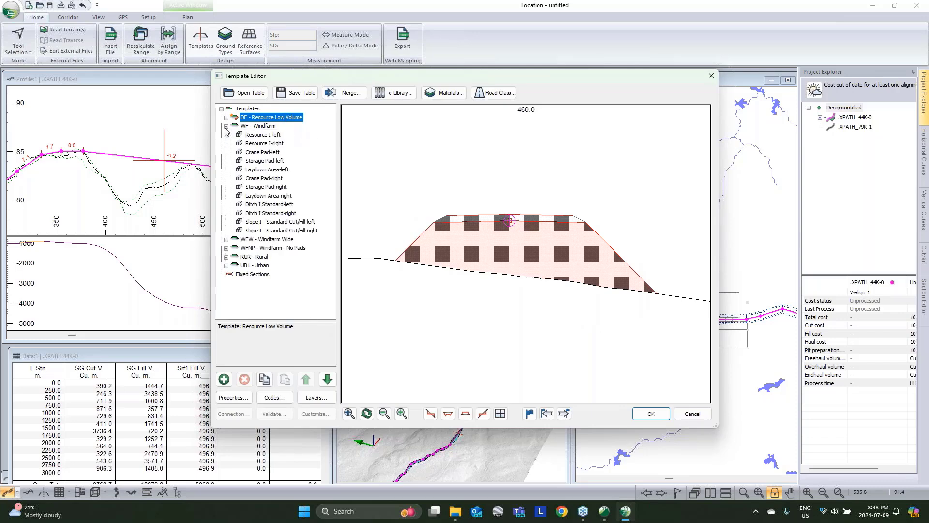
pyautogui.click(252, 127)
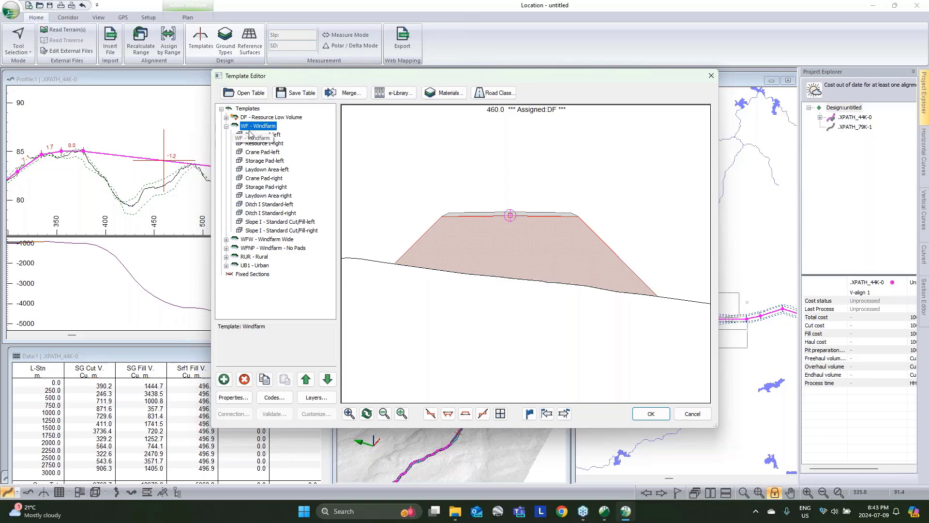
pyautogui.click(251, 135)
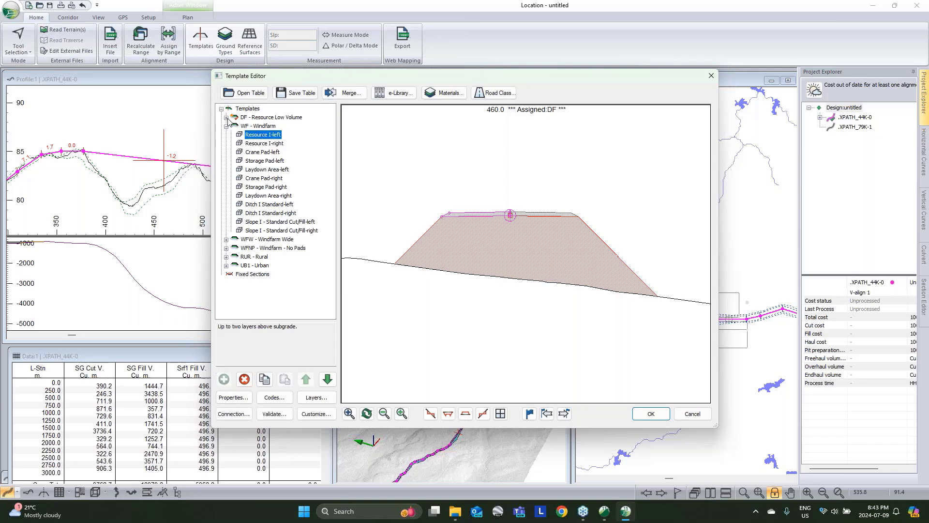
pyautogui.click(226, 118)
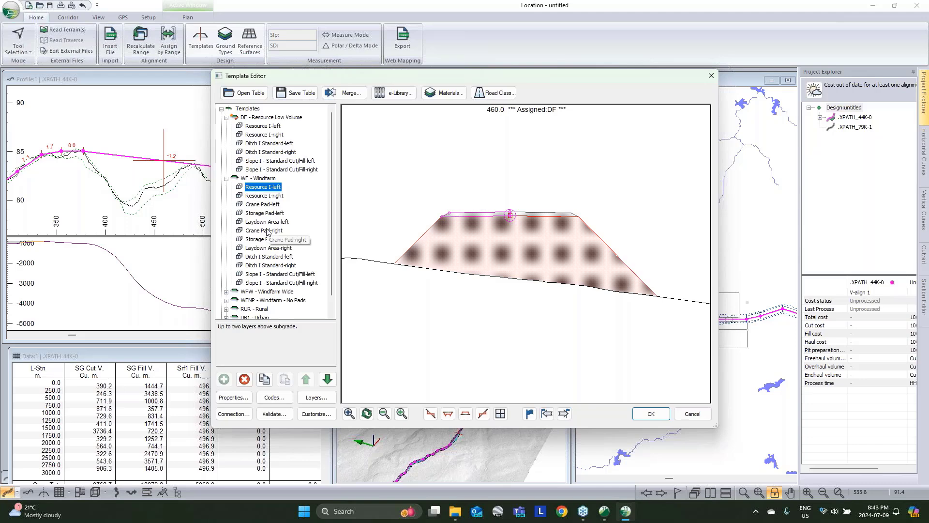
pyautogui.click(263, 256)
pyautogui.click(259, 273)
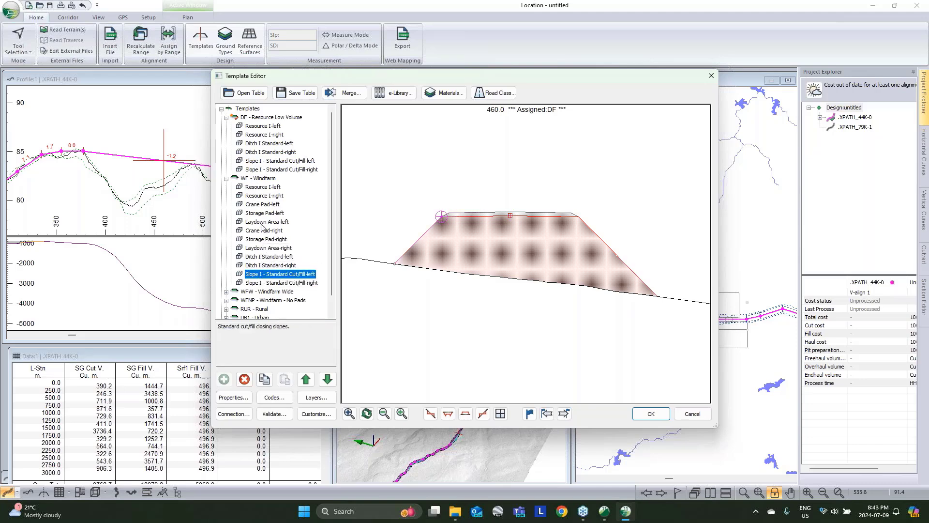
pyautogui.click(255, 205)
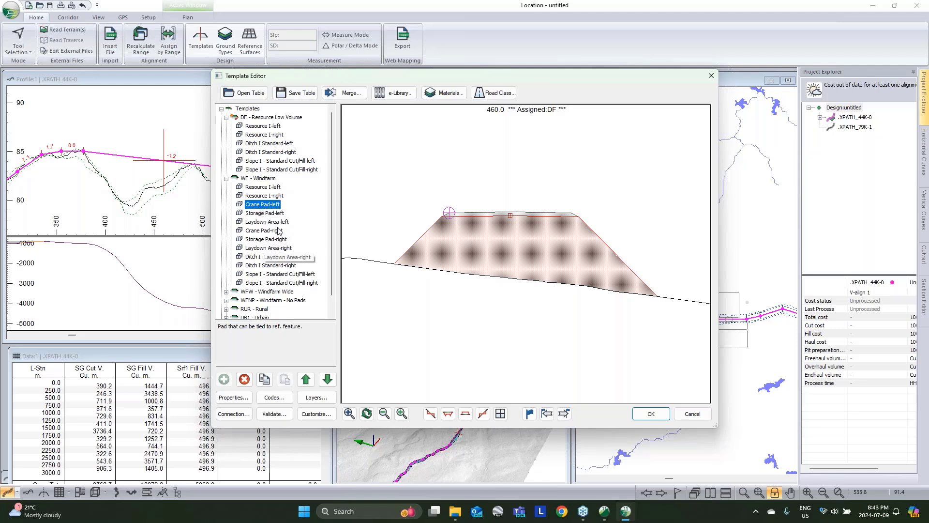
# Step: Retrieve the component folders Roadway Components through Misc. Components from the e-Library and preview the Windfarm (BETA)-left pad component
pyautogui.click(392, 94)
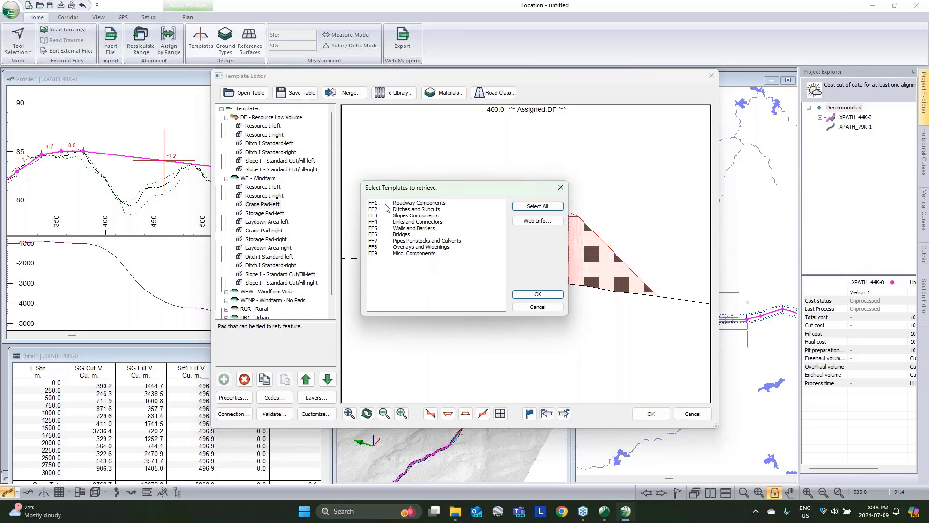
pyautogui.click(404, 204)
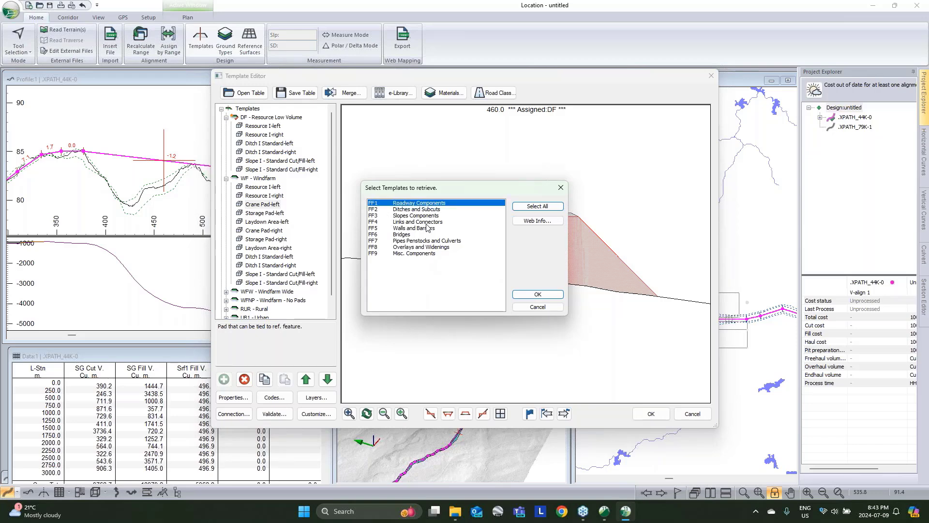
pyautogui.keyDown('shift'); pyautogui.click(420, 256); pyautogui.keyUp('shift')
pyautogui.click(537, 294)
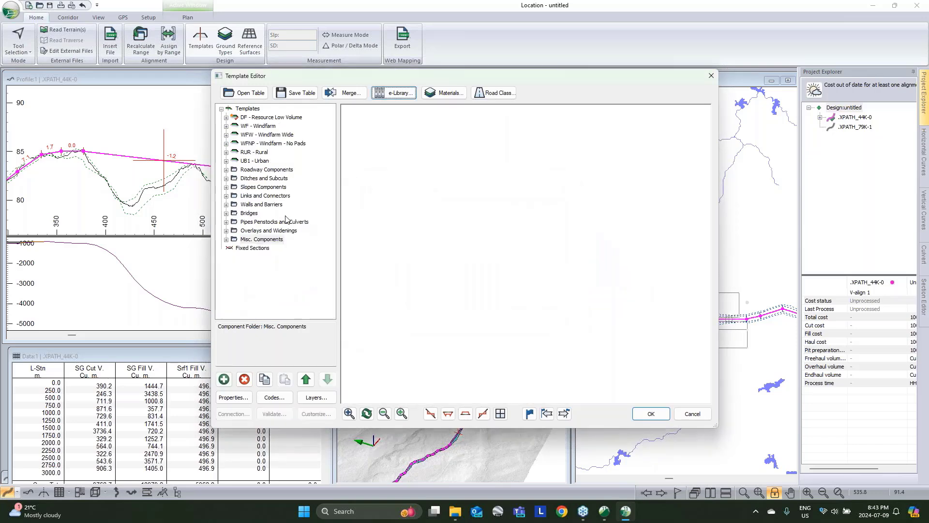
pyautogui.click(227, 240)
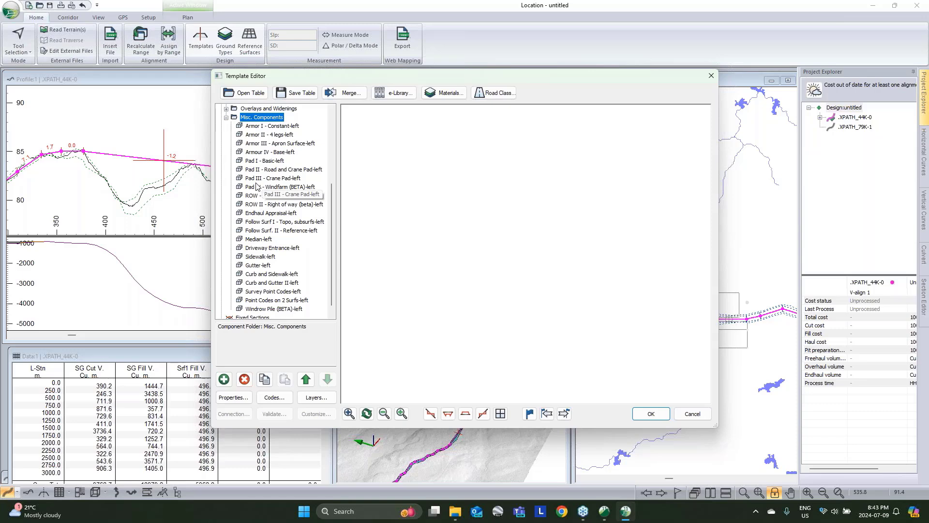
pyautogui.click(261, 188)
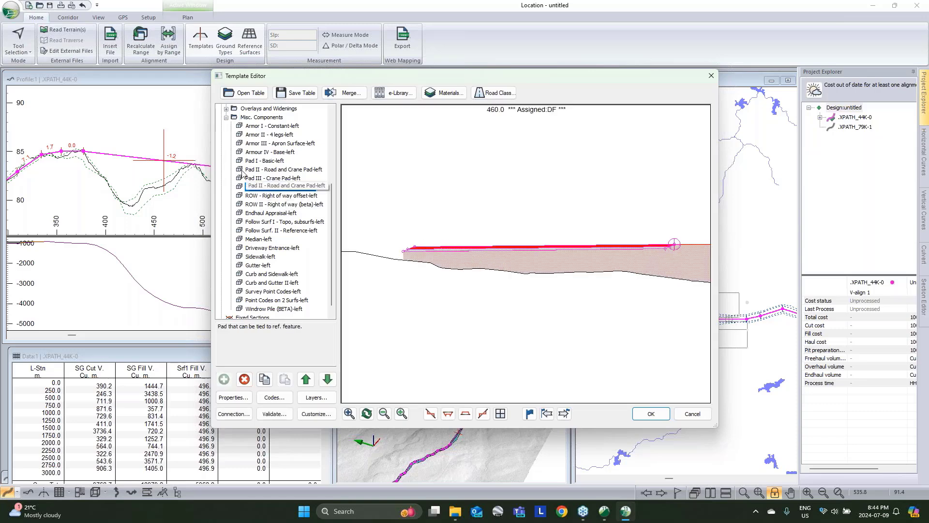
# Step: For the PadWidthOffset of Crane Pad-left in the WF - Windfarm template, add a reference feature sourced from the Topo - W Pads surface
pyautogui.scroll(5, 237, 145)
pyautogui.click(226, 125)
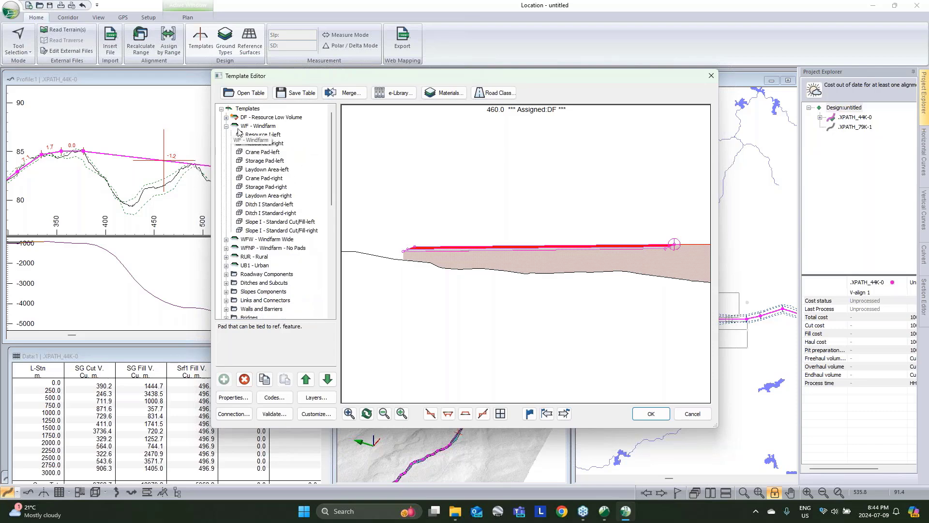
pyautogui.click(259, 152)
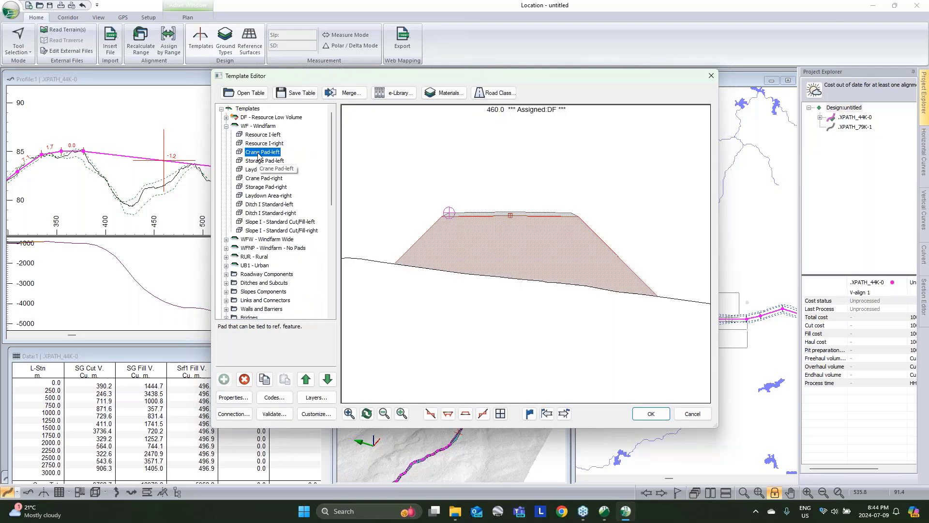
pyautogui.doubleClick(259, 152)
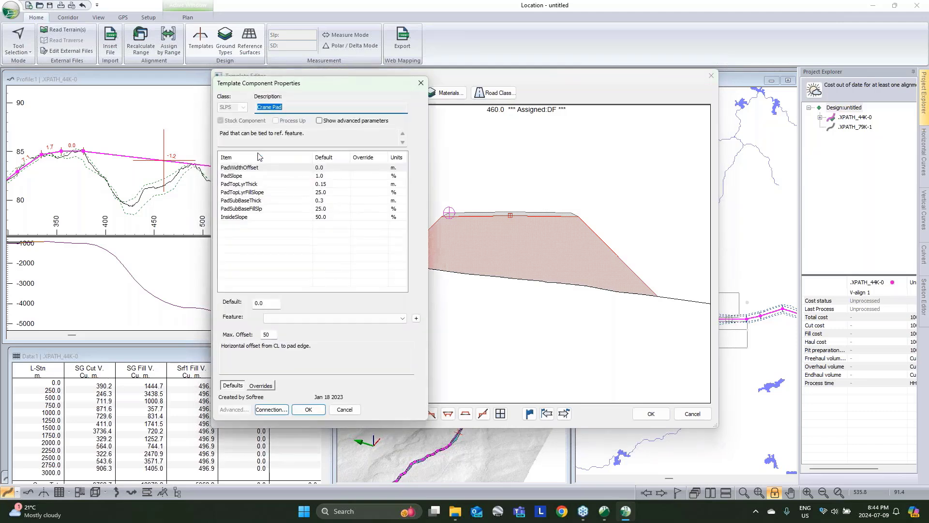
pyautogui.click(268, 168)
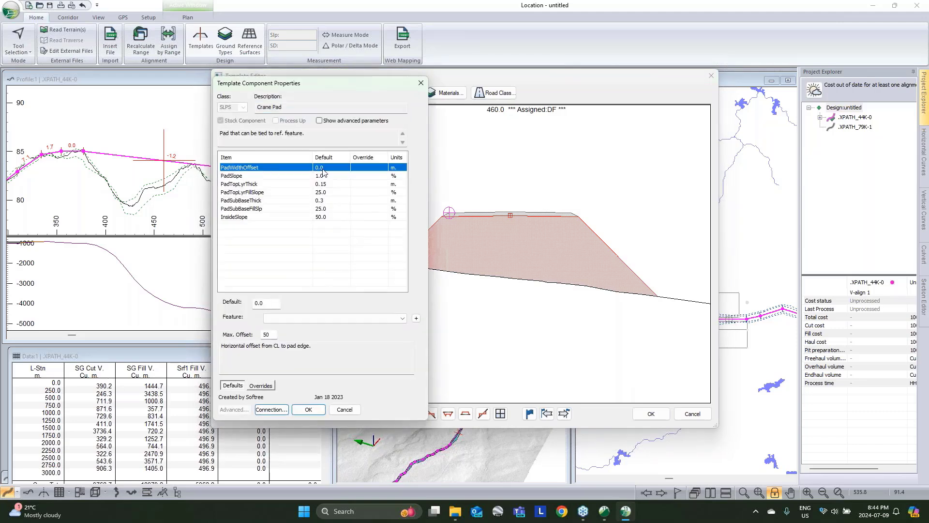
pyautogui.click(416, 319)
pyautogui.click(415, 180)
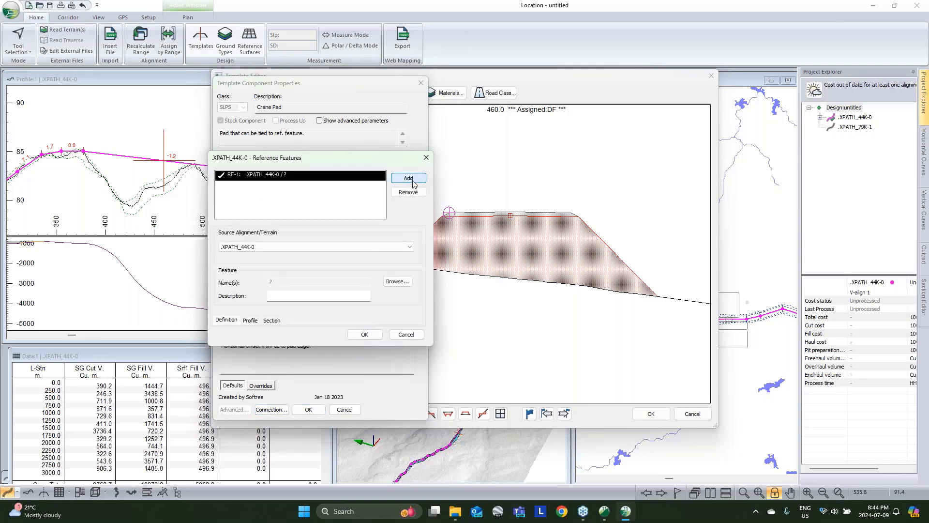
pyautogui.click(352, 247)
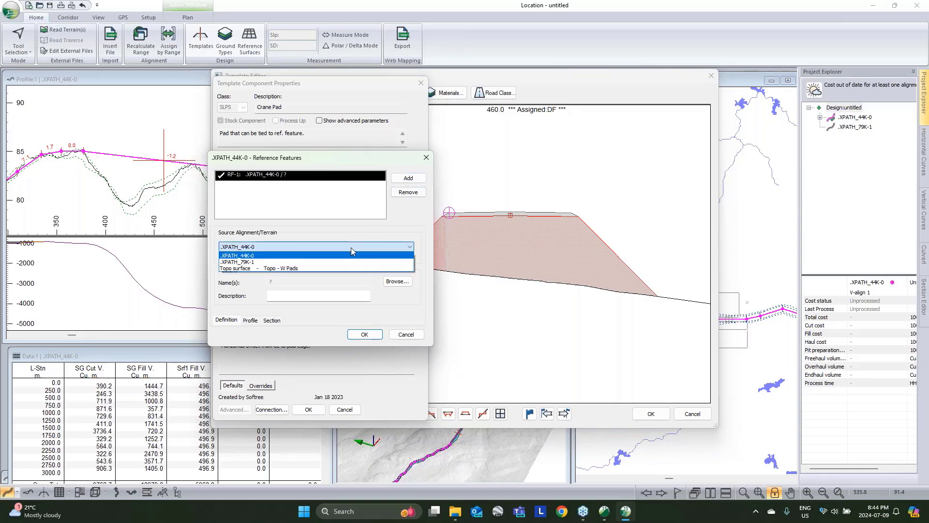
pyautogui.click(298, 269)
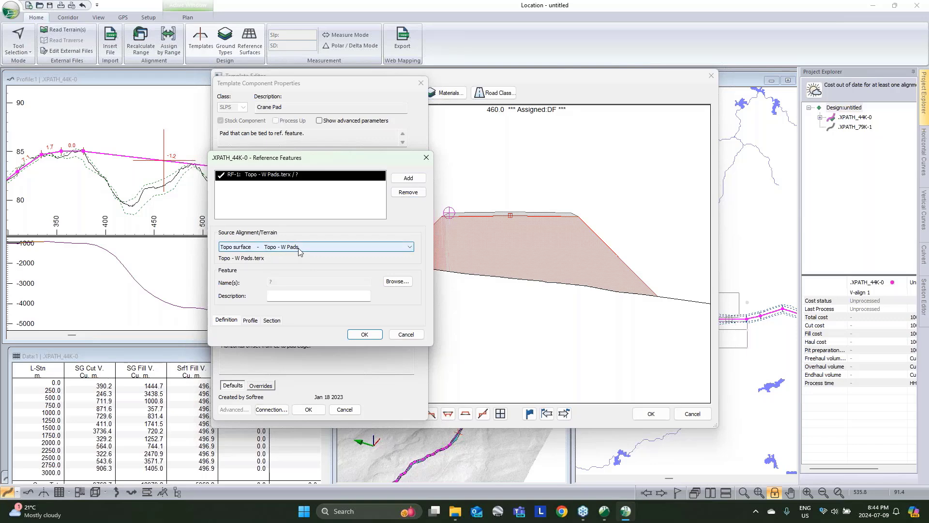
# Step: Use the features Crane_Pad_Extents-0 to Crane_Pad_Extents-5 for the new reference feature and accept the reference feature list
pyautogui.click(397, 281)
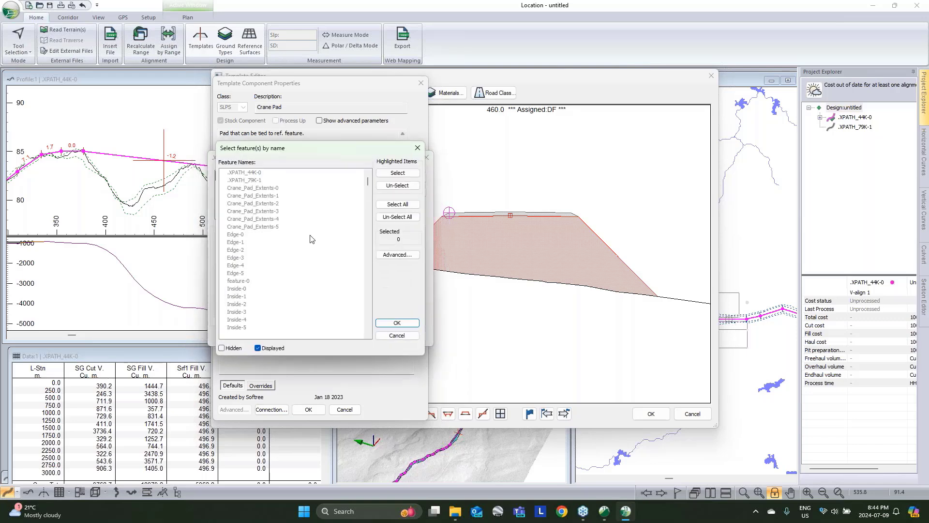
pyautogui.click(268, 188)
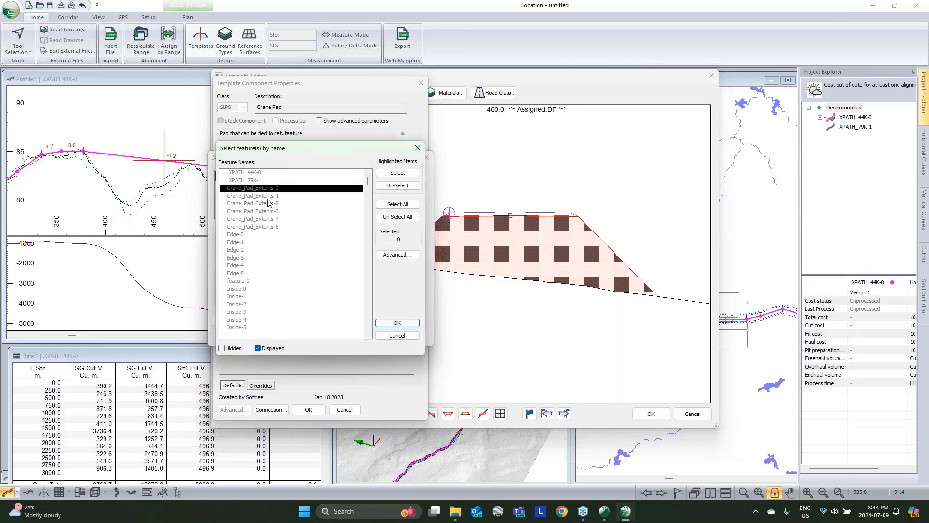
pyautogui.keyDown('shift'); pyautogui.click(270, 226); pyautogui.keyUp('shift')
pyautogui.click(396, 173)
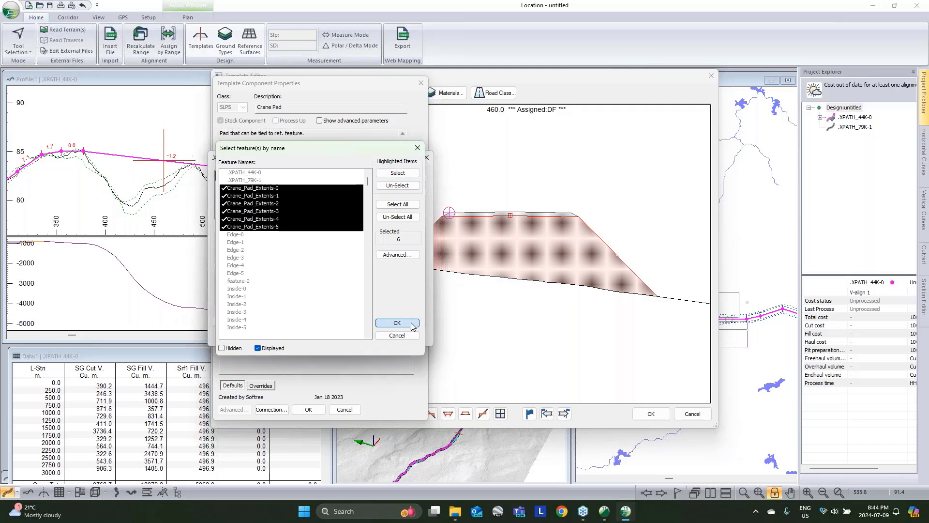
pyautogui.click(396, 323)
pyautogui.click(369, 332)
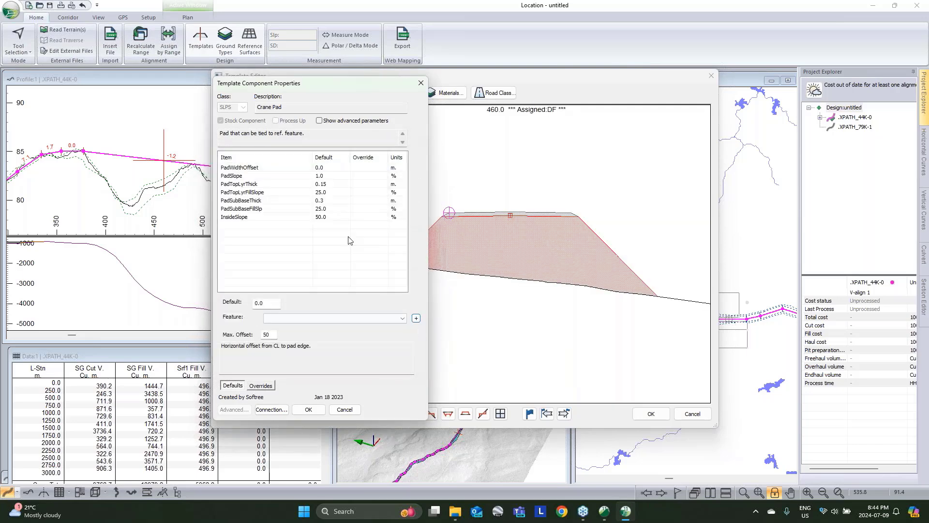
# Step: Tie the PadWidthOffset of Crane Pad-left to the RF-1 crane pad extents feature and accept the component properties
pyautogui.click(327, 170)
pyautogui.click(351, 318)
pyautogui.click(358, 332)
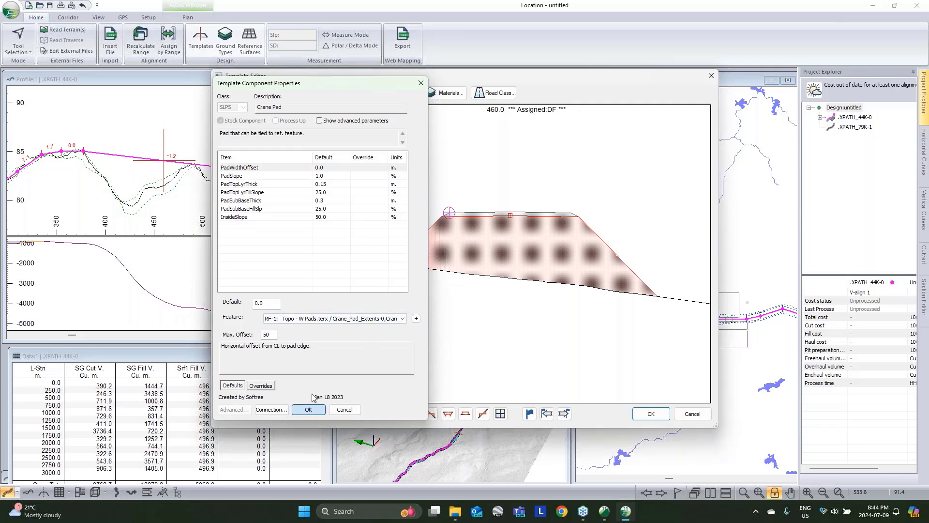
pyautogui.click(308, 409)
# Step: For Storage Pad-left, add a second reference feature from Topo - W Pads made of Storage_Extents-0 to Storage_Extents-5
pyautogui.click(271, 163)
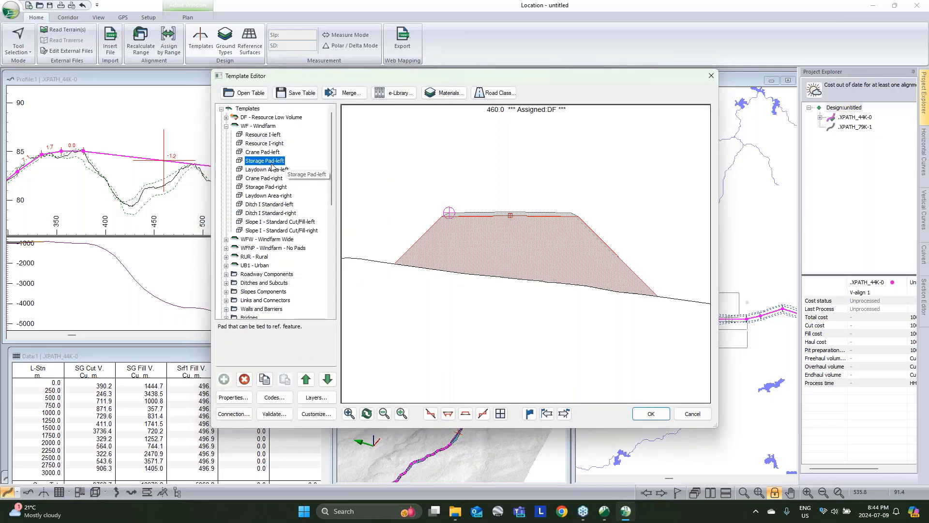
pyautogui.doubleClick(271, 165)
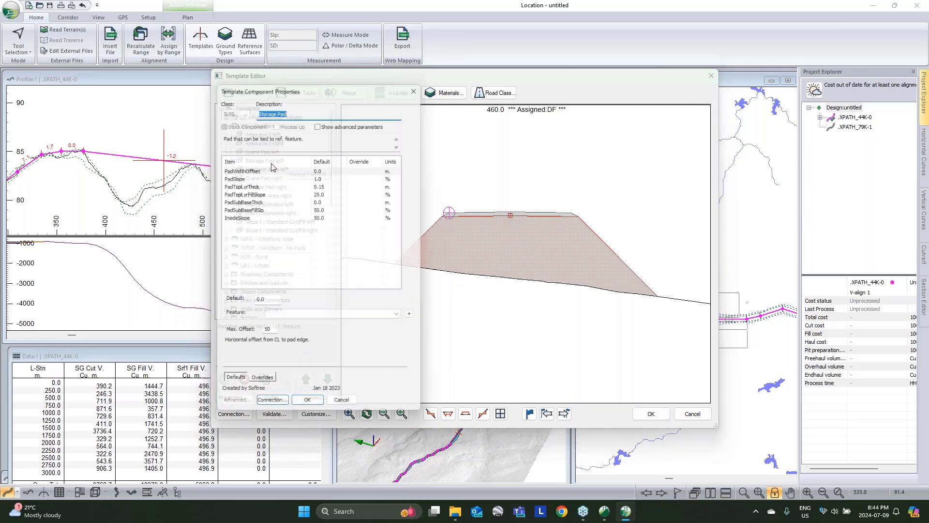
pyautogui.click(415, 319)
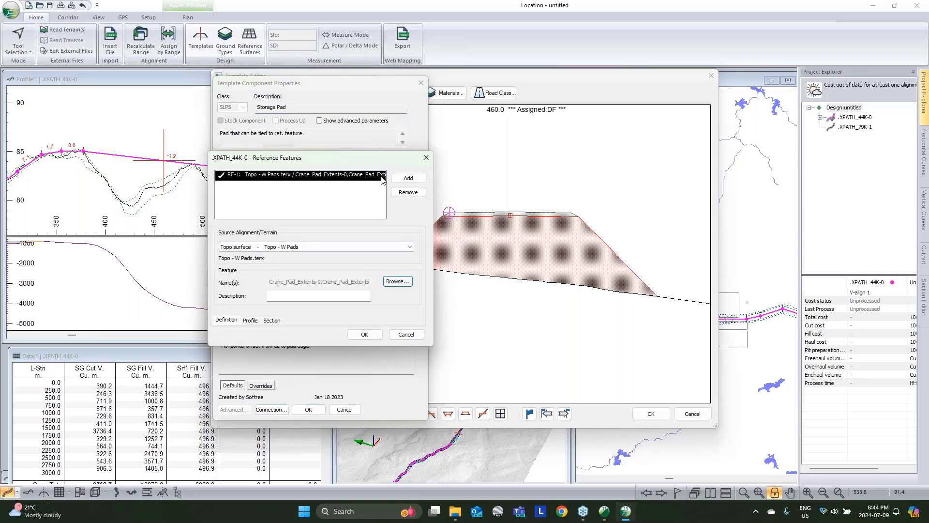
pyautogui.click(401, 179)
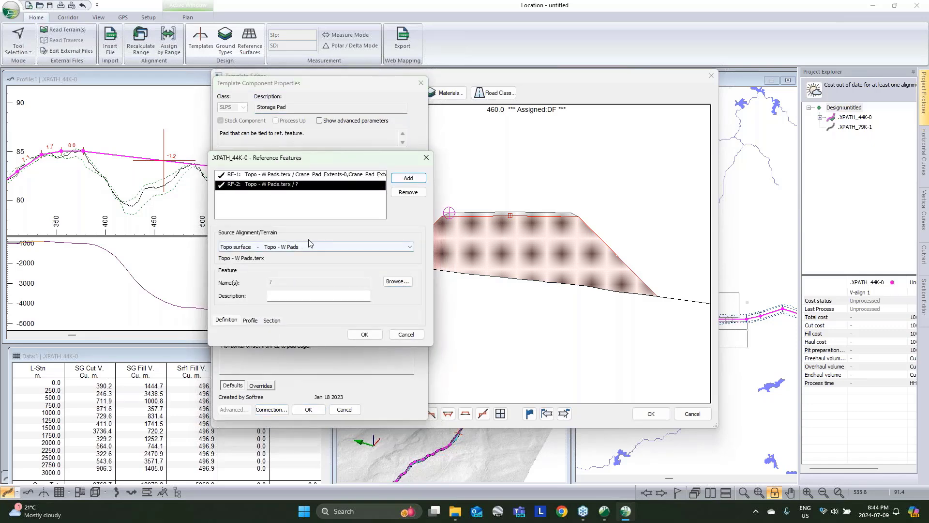
pyautogui.click(388, 282)
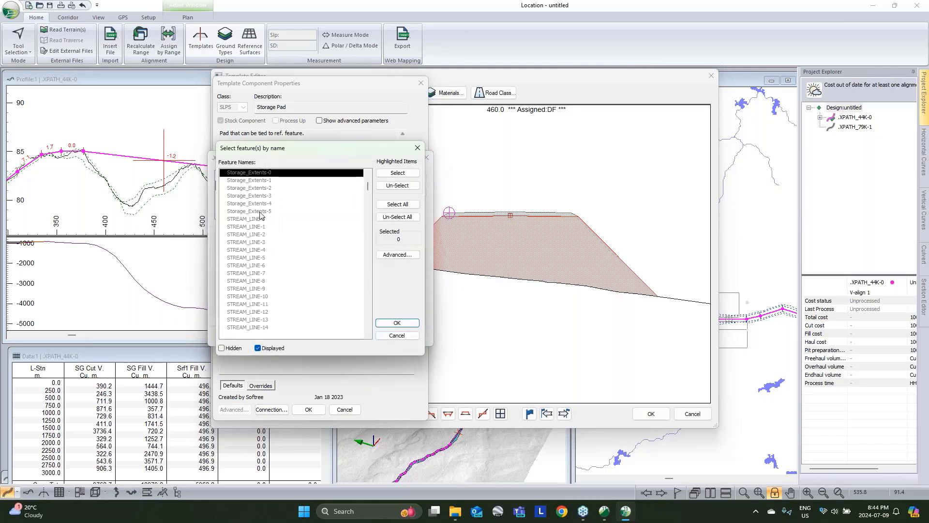
pyautogui.keyDown('shift'); pyautogui.click(260, 212); pyautogui.keyUp('shift')
pyautogui.click(397, 172)
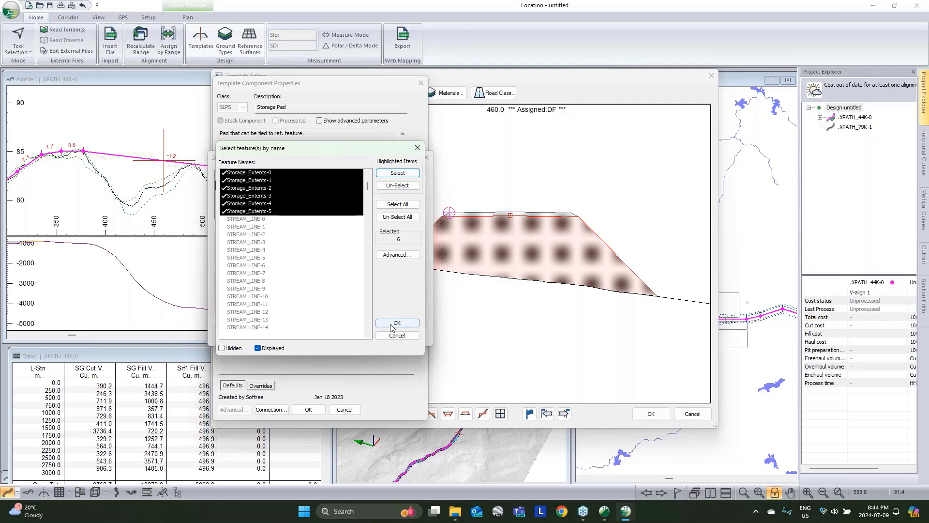
pyautogui.click(392, 325)
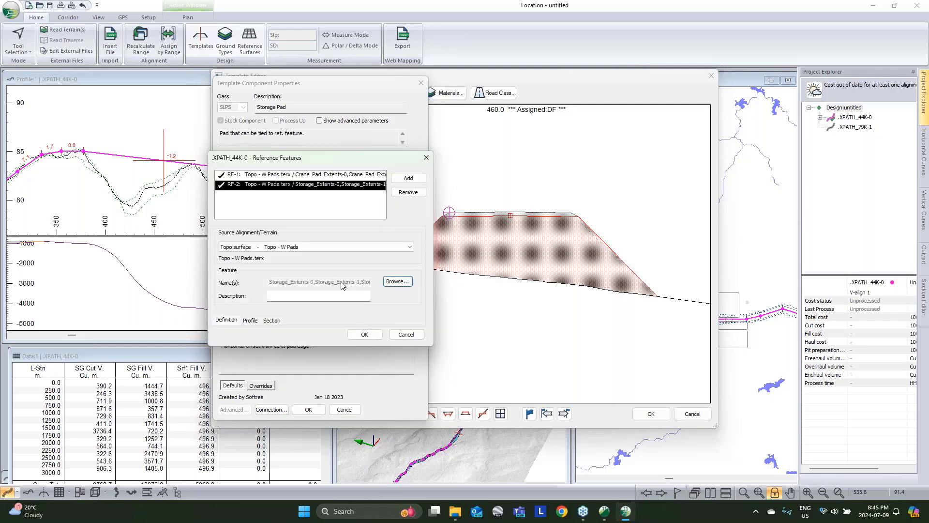
pyautogui.click(364, 334)
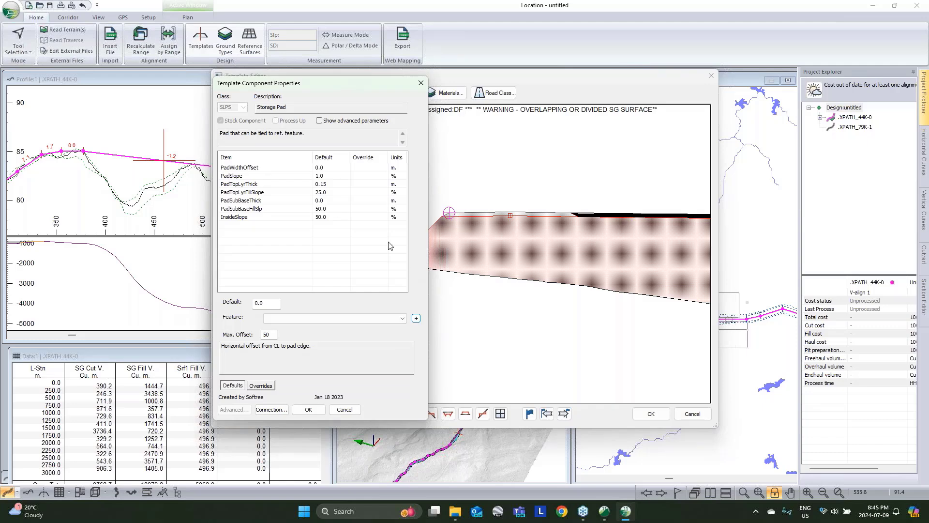
# Step: Tie the PadWidthOffset of Storage Pad-left to the Storage_Extents reference feature and accept the component properties
pyautogui.click(321, 318)
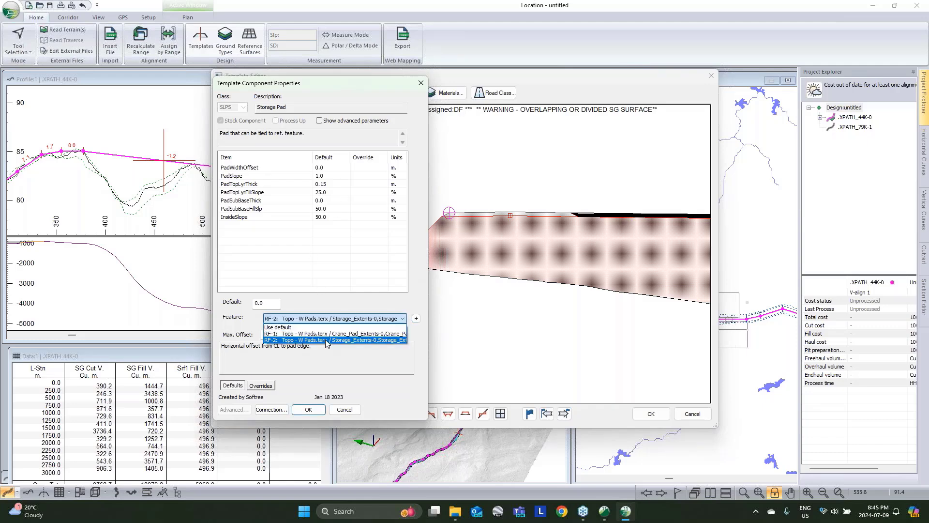
pyautogui.click(314, 334)
pyautogui.click(308, 408)
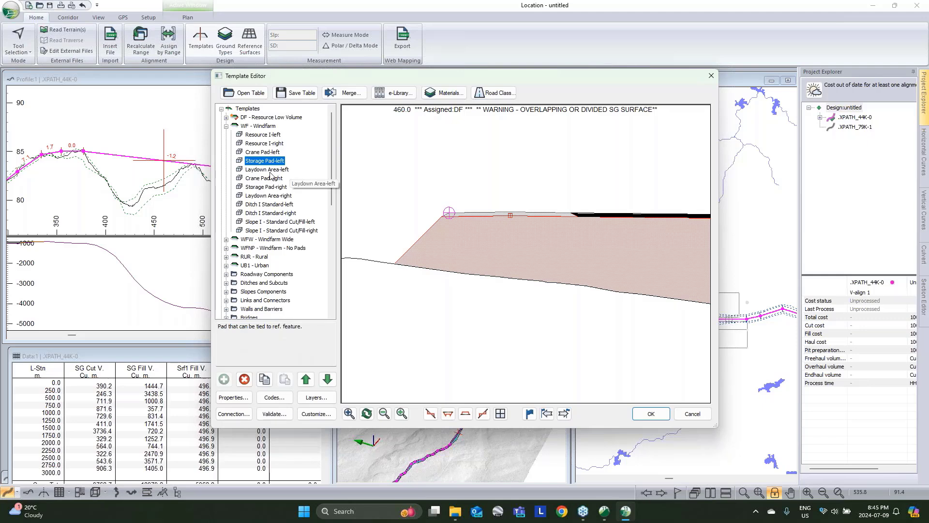
# Step: For Laydown Area-left, add a third reference feature from Topo - W Pads made of Laydown_Extents-0 to Laydown_Extents-11
pyautogui.doubleClick(268, 170)
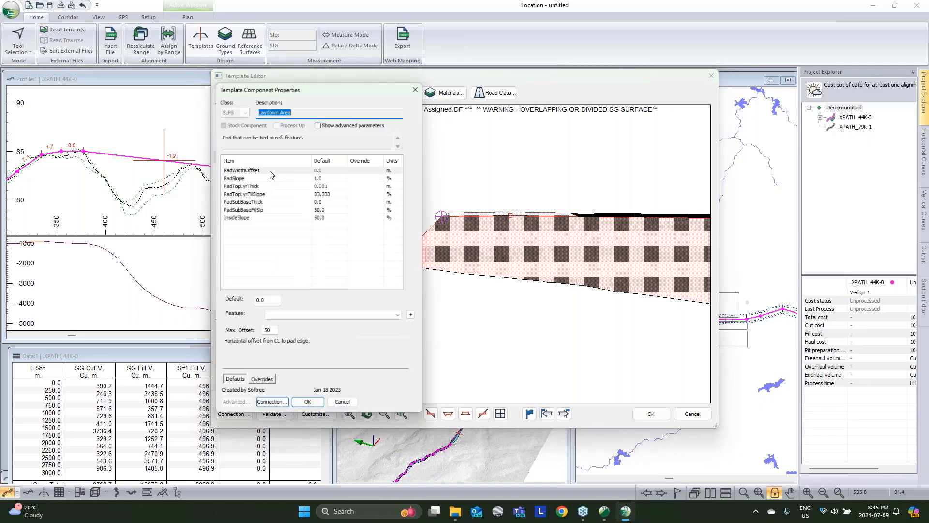
pyautogui.click(416, 318)
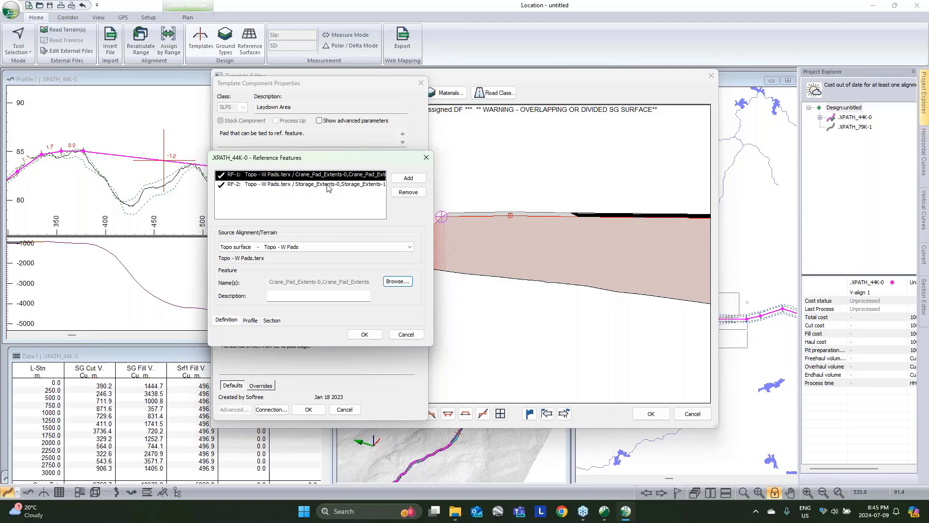
pyautogui.click(408, 177)
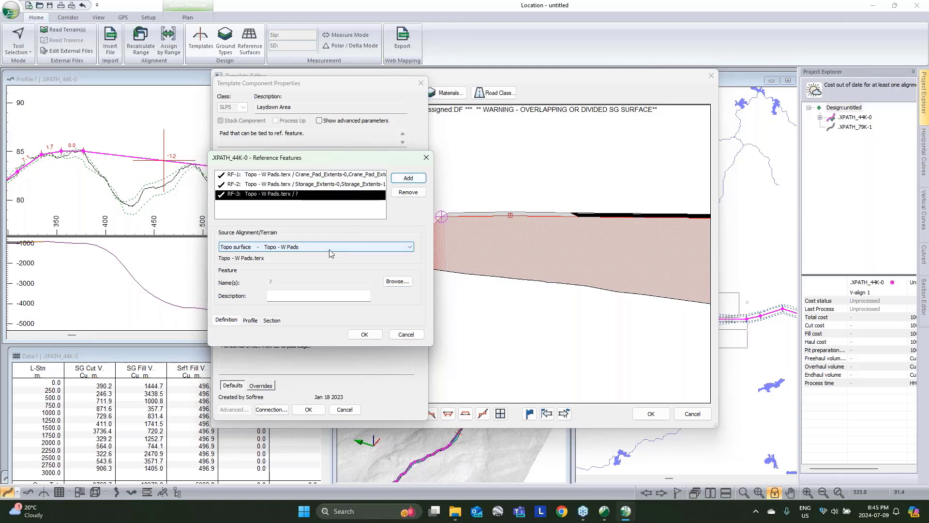
pyautogui.click(397, 281)
pyautogui.click(304, 228)
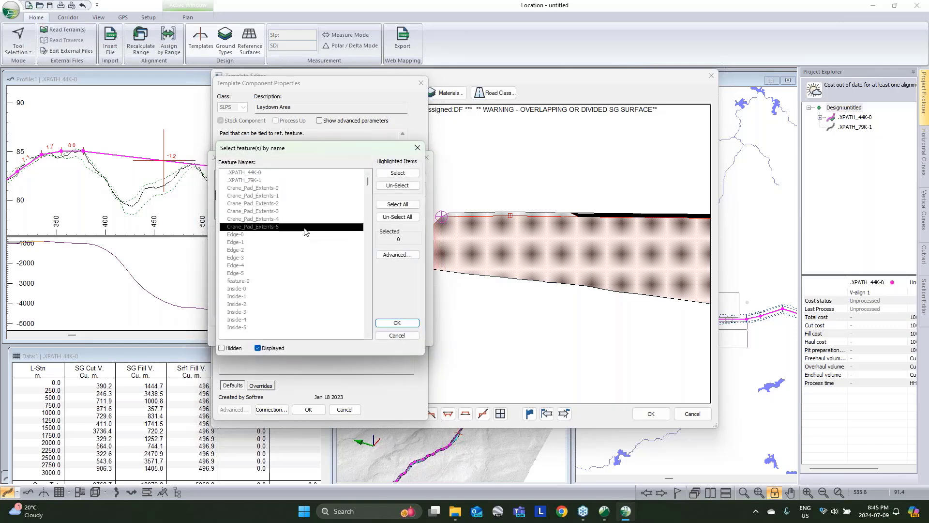
pyautogui.press('l')
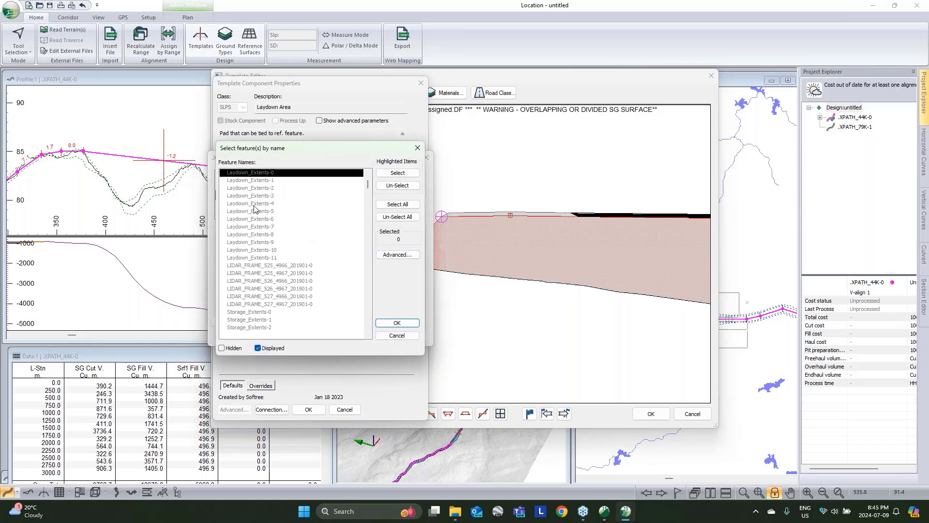
pyautogui.keyDown('shift'); pyautogui.click(266, 259); pyautogui.keyUp('shift')
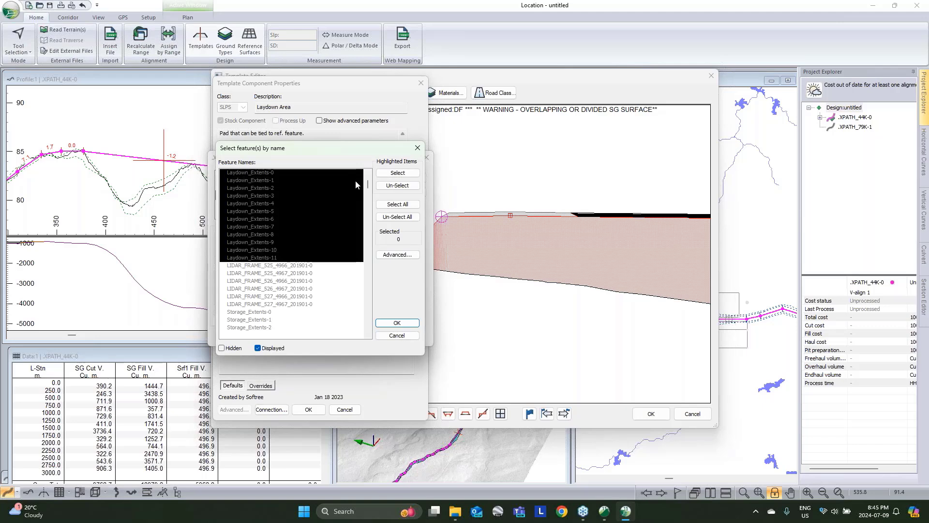
pyautogui.click(397, 173)
pyautogui.click(404, 324)
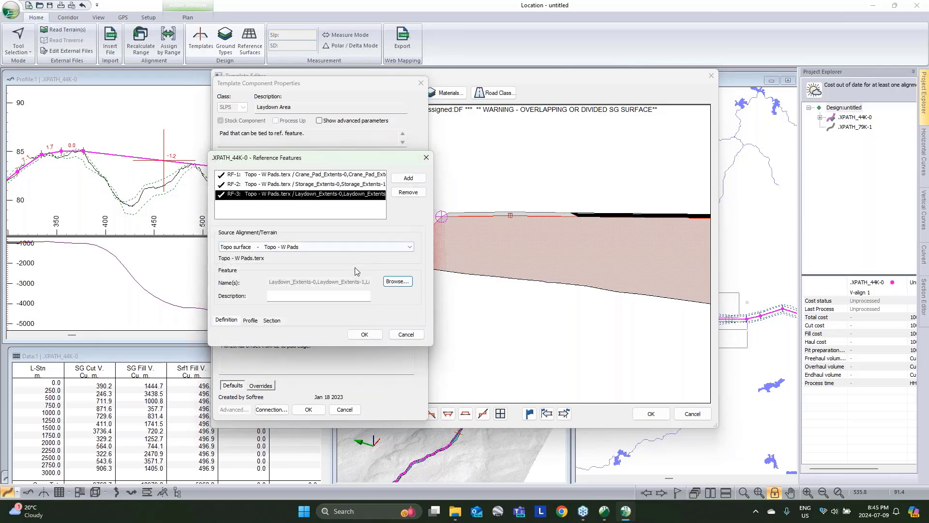
pyautogui.click(366, 334)
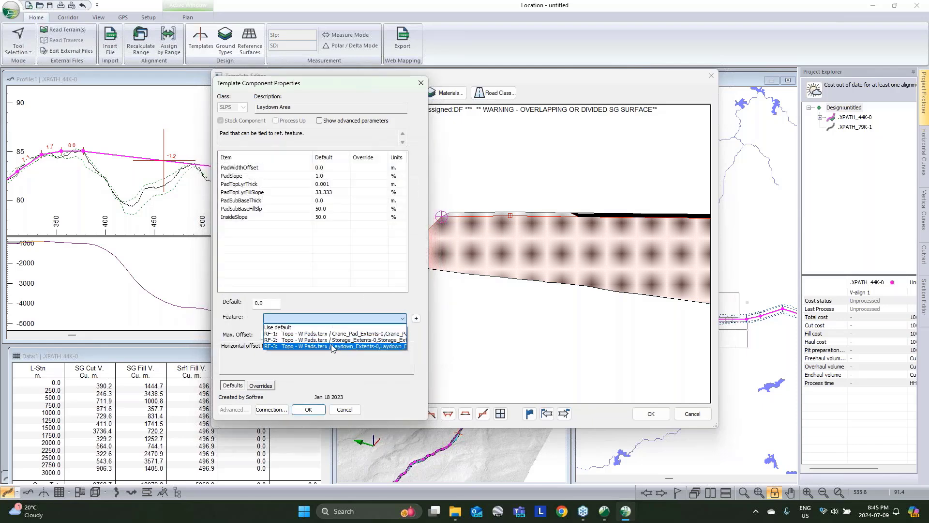
# Step: Tie the PadWidthOffset of Laydown Area-left to the RF-3 Laydown_Extents feature and accept the template changes with a recalculation
pyautogui.click(333, 333)
pyautogui.click(308, 409)
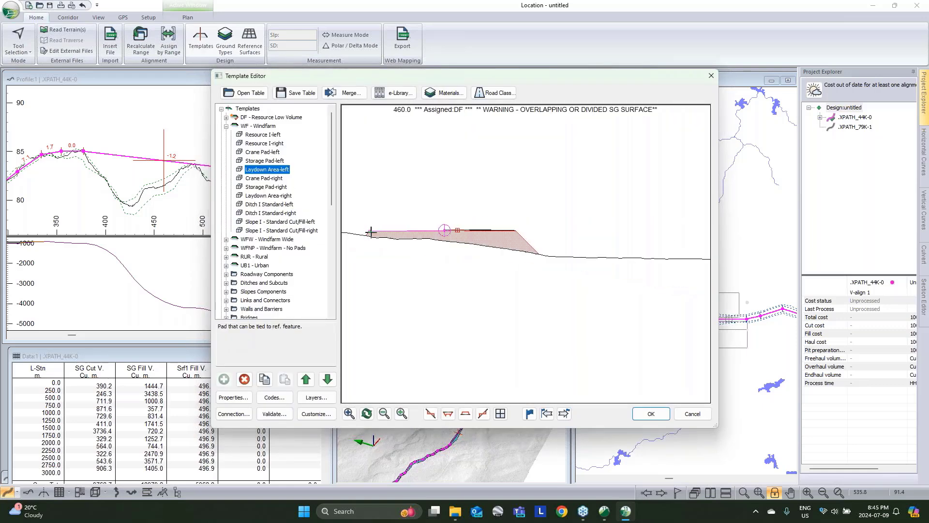
pyautogui.moveTo(513, 231)
pyautogui.click(651, 415)
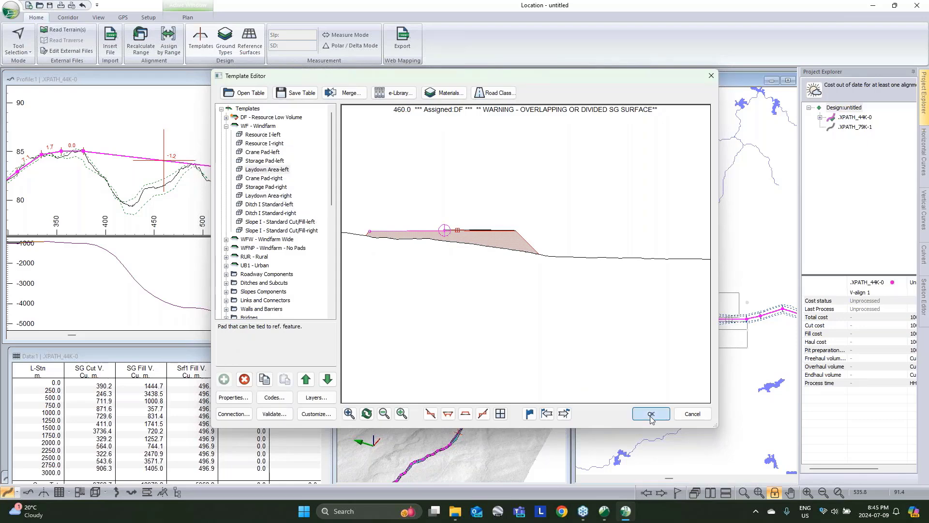
pyautogui.click(491, 290)
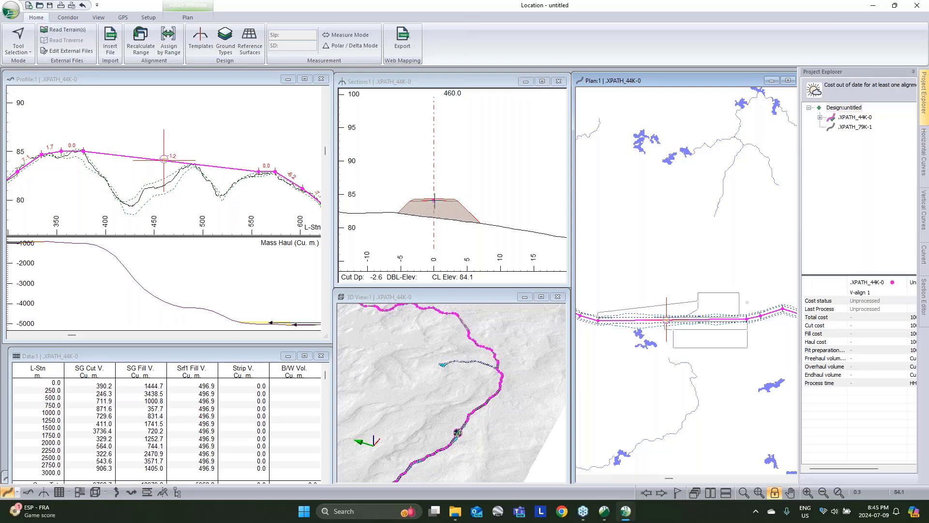
# Step: Assign the WF Windfarm template to the full station range of .XPATH_44K-0 and recalculate its cross sections and corridor surfaces
pyautogui.moveTo(454, 197)
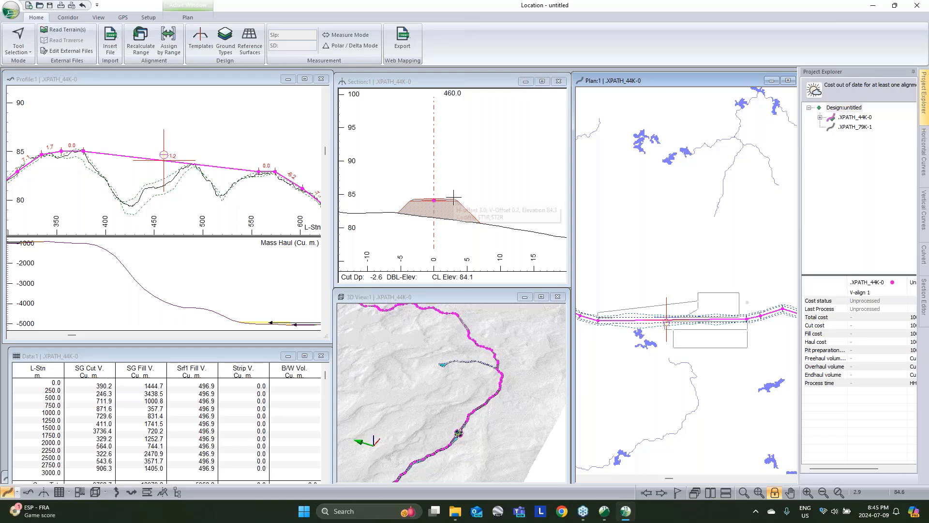
pyautogui.click(168, 42)
pyautogui.click(324, 178)
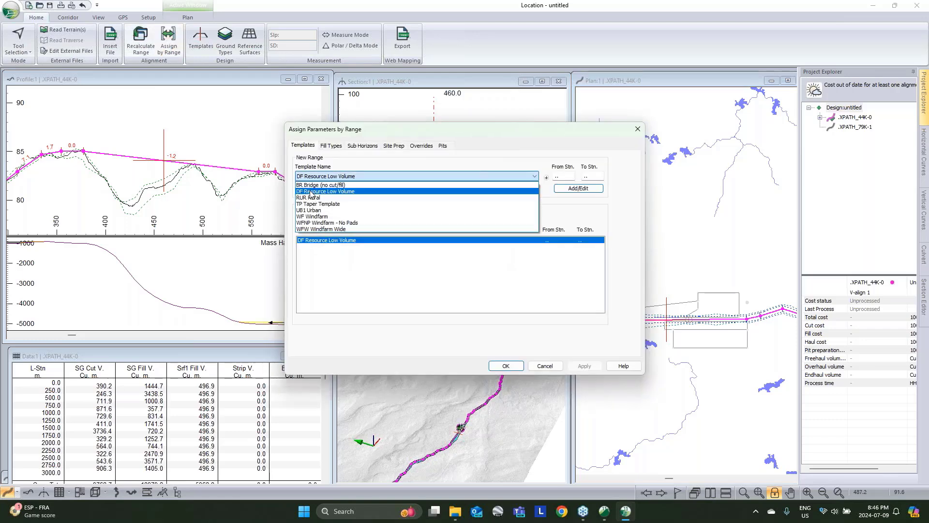
pyautogui.click(324, 217)
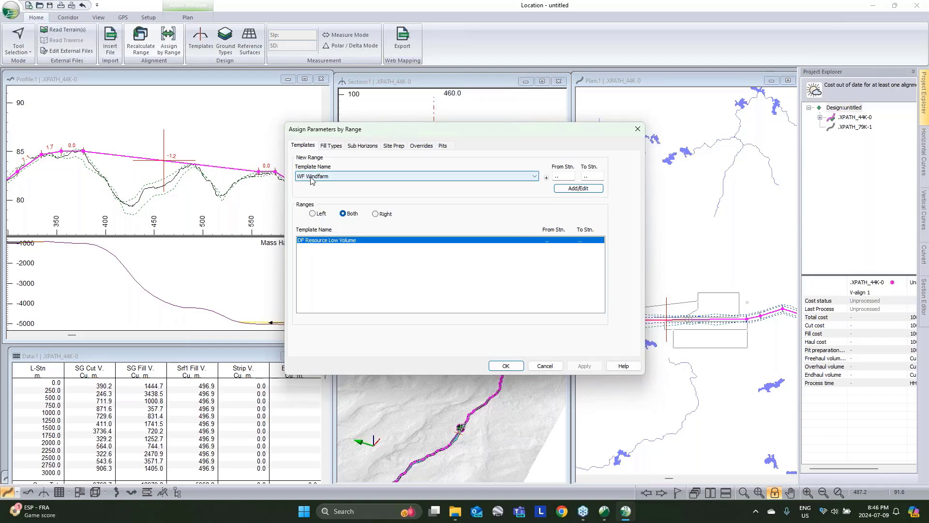
pyautogui.click(563, 177)
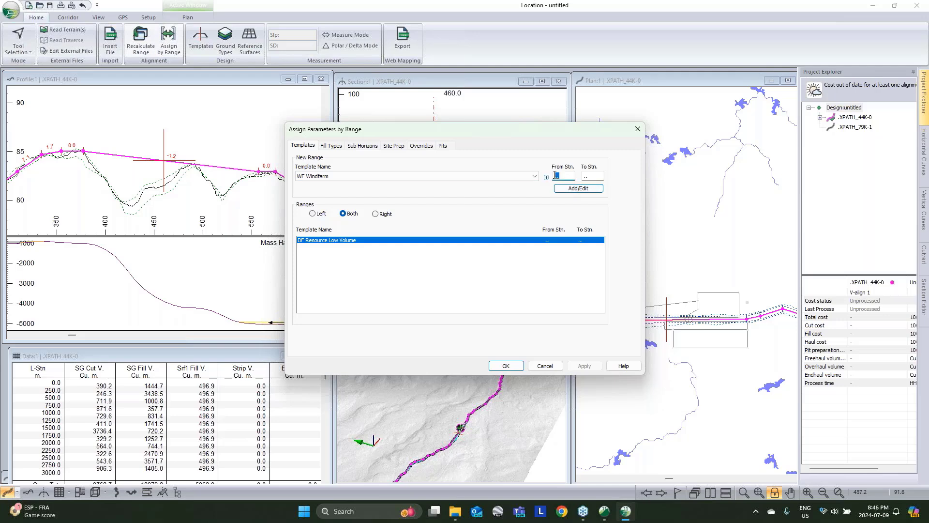
pyautogui.click(599, 175)
pyautogui.click(572, 190)
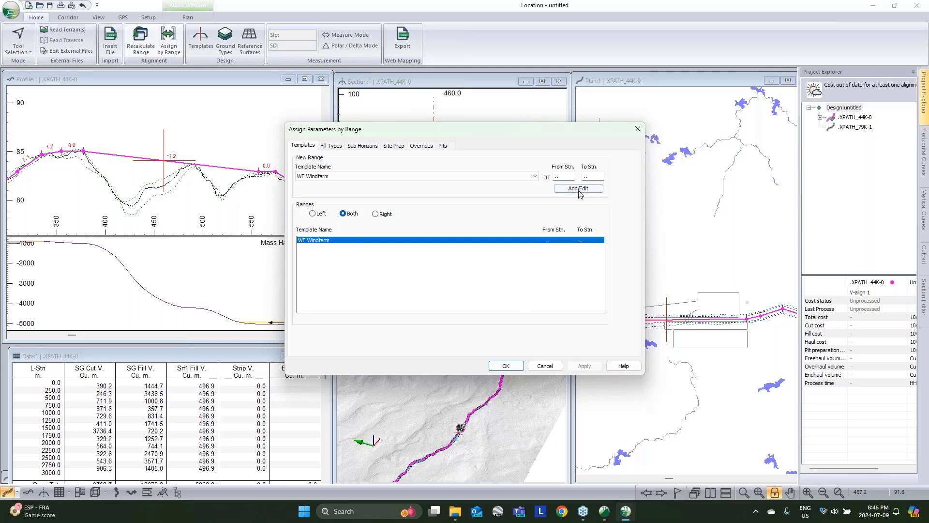
pyautogui.click(514, 370)
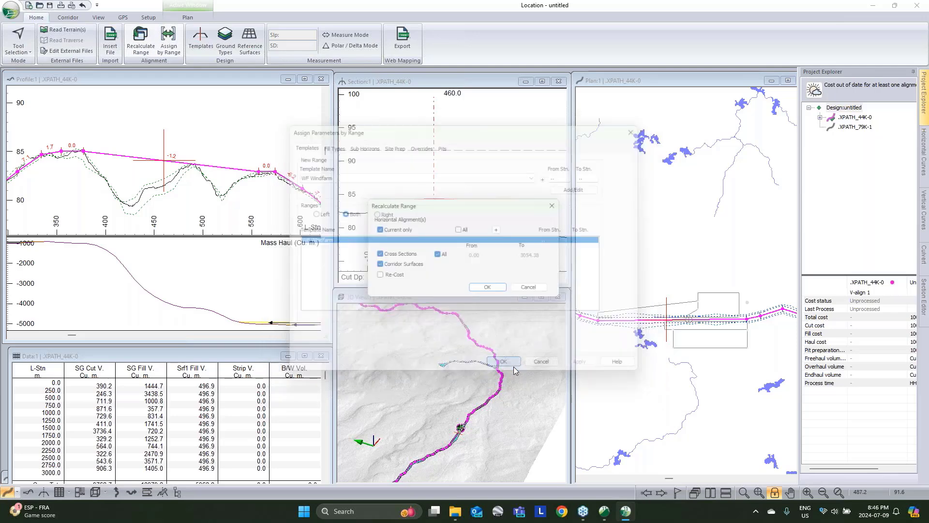
pyautogui.click(495, 292)
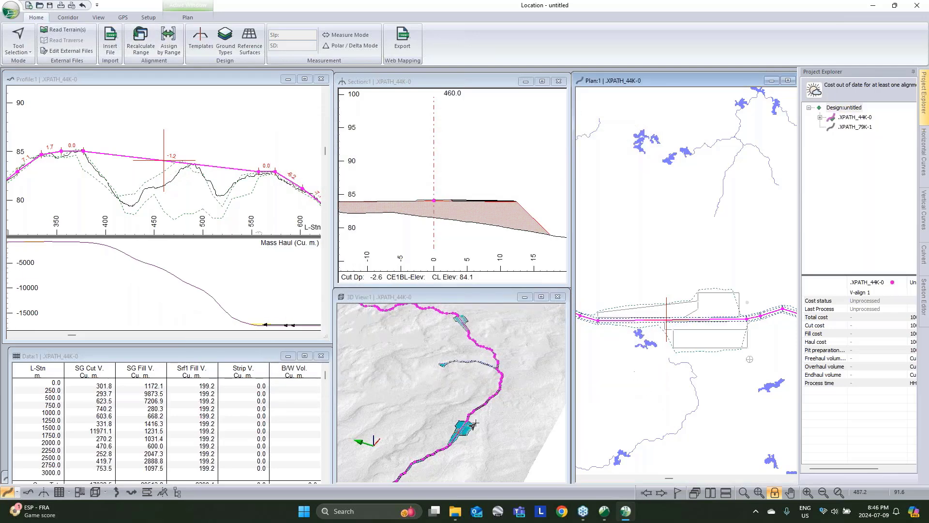
# Step: Run the horizontal Polyline to Alignment conversion on .XPATH_44K-0 with a 5 m maximum offset distance, agreeing to remove the existing profile
pyautogui.moveTo(473, 424); pyautogui.dragTo(480, 401)
pyautogui.scroll(4, 481, 402)
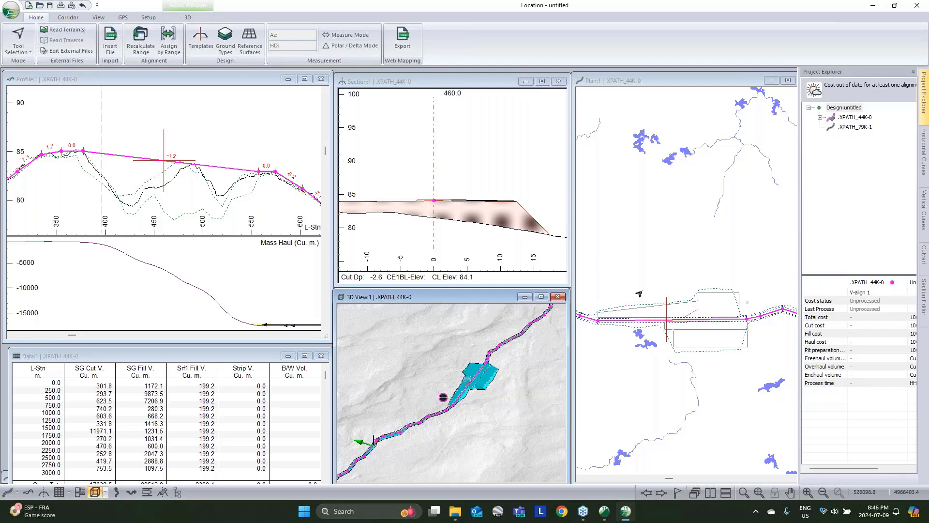
pyautogui.scroll(-5, 683, 329)
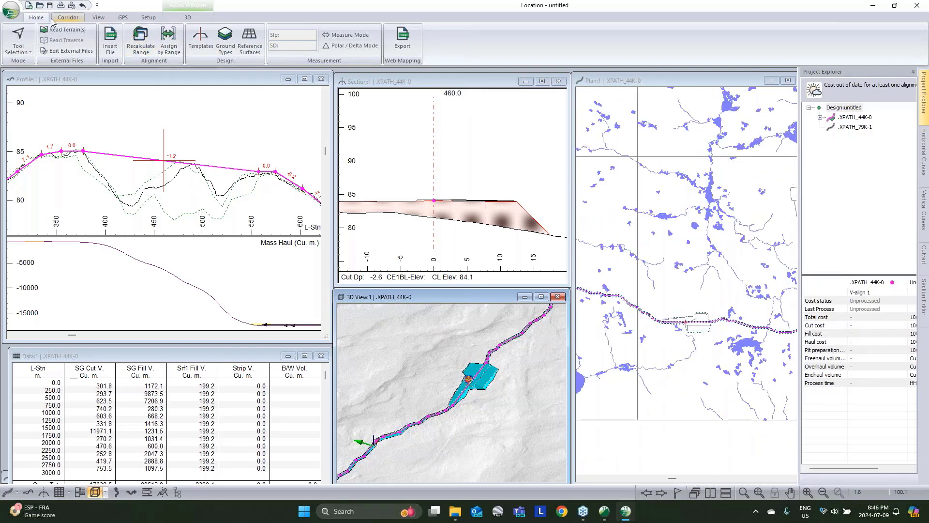
pyautogui.click(68, 18)
pyautogui.click(215, 39)
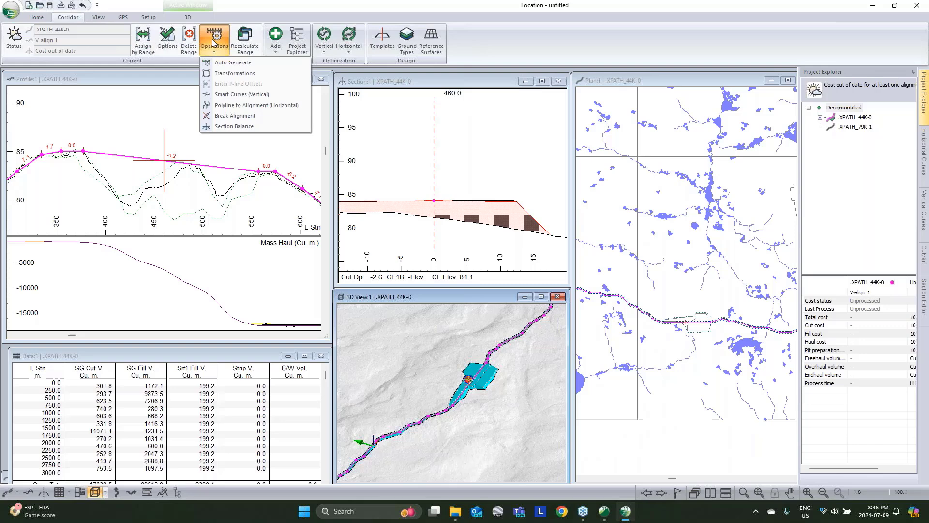
pyautogui.click(232, 106)
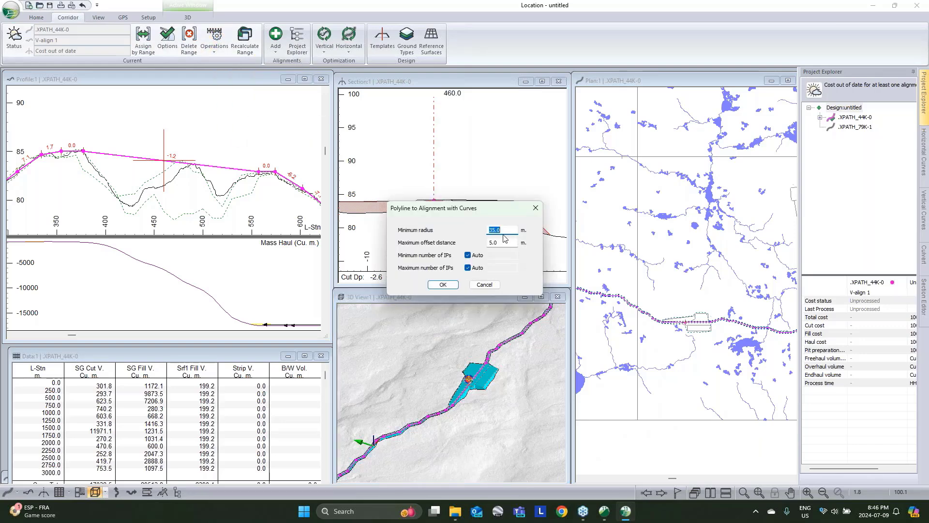
pyautogui.write('5')
pyautogui.click(443, 284)
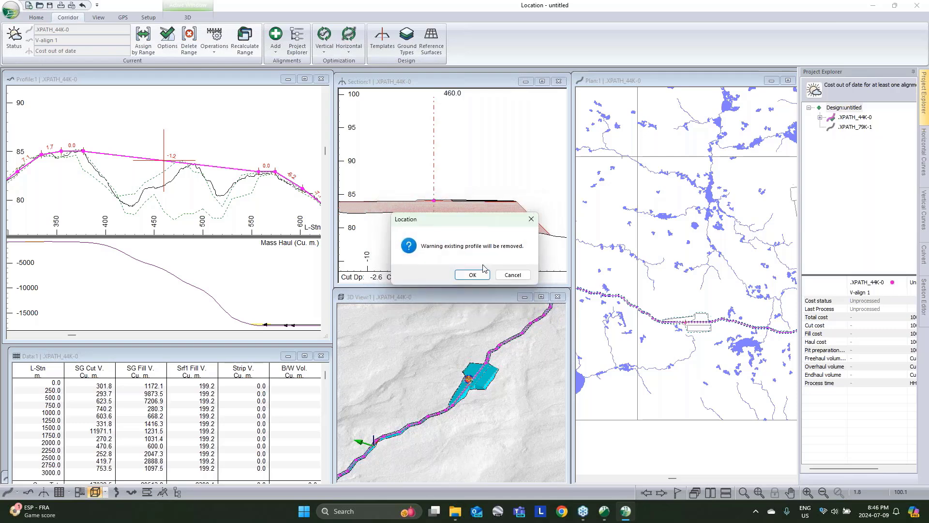
pyautogui.click(477, 275)
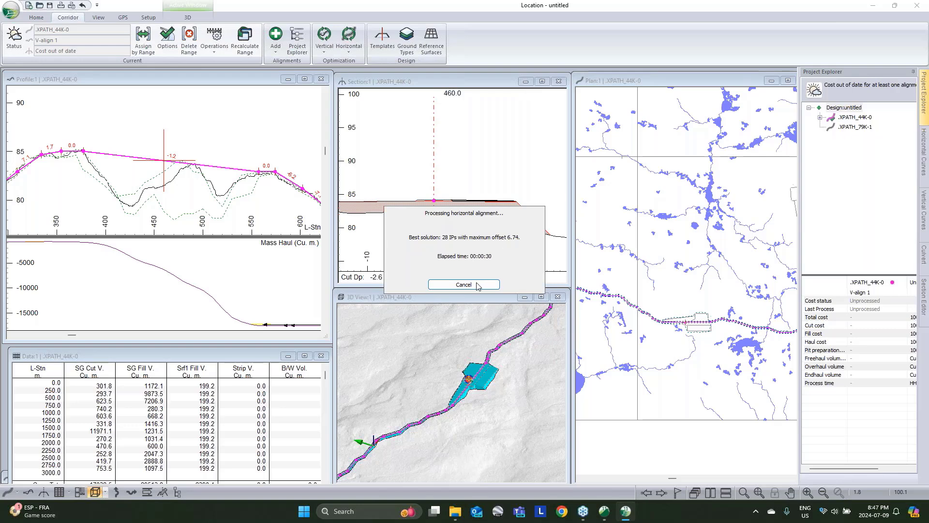
# Step: Stop the horizontal alignment processing and accept the best solution found so far
pyautogui.click(472, 286)
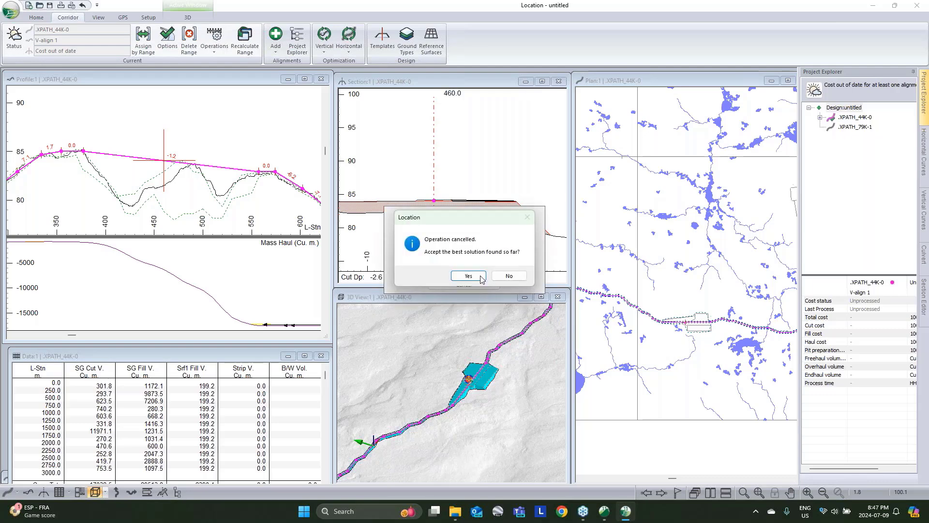
pyautogui.click(476, 278)
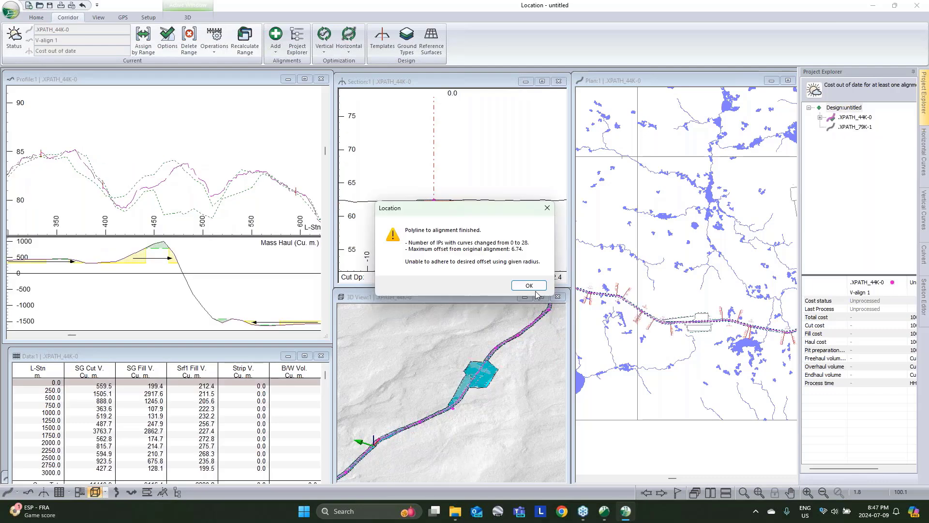
pyautogui.click(530, 286)
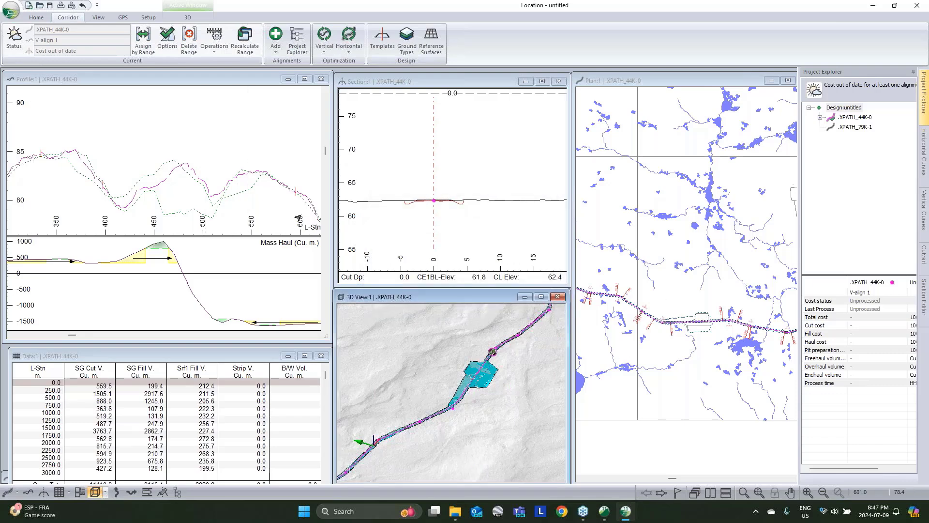
# Step: Examine the new profile, mass haul and cross sections of .XPATH_44K-0 between about stations 1650 and 1900
pyautogui.scroll(-5, 230, 198)
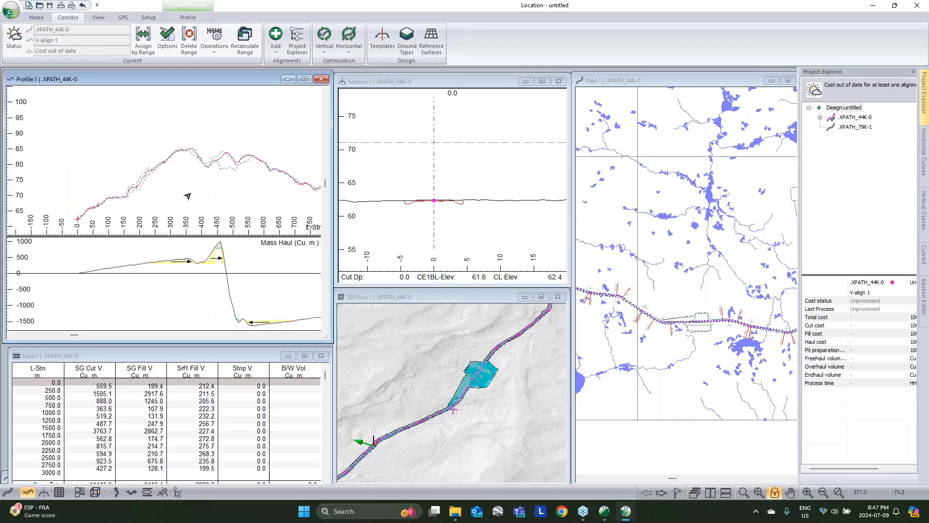
pyautogui.hscroll(5, 222, 155)
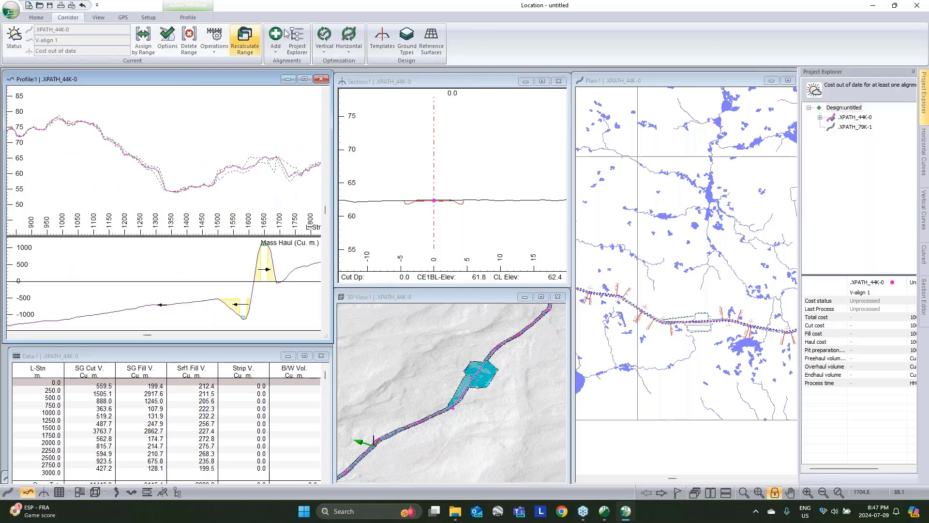
pyautogui.click(406, 41)
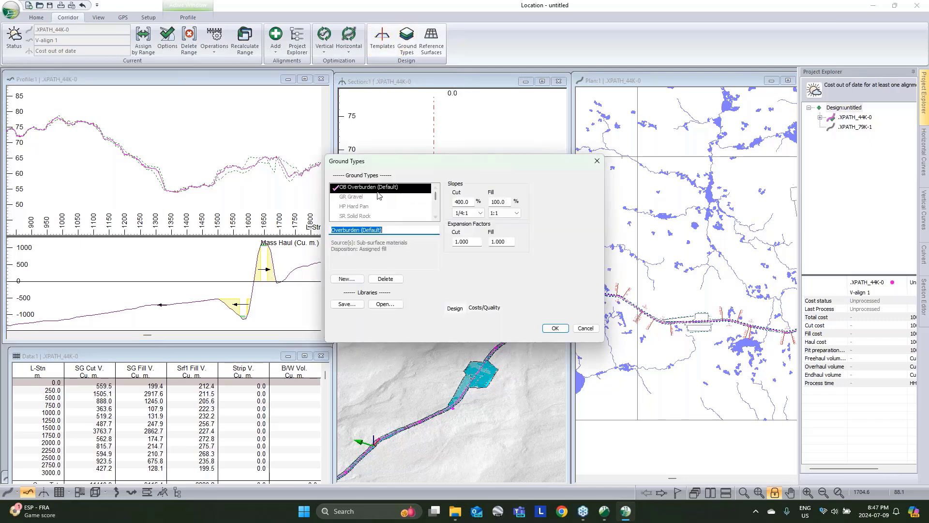
pyautogui.click(586, 328)
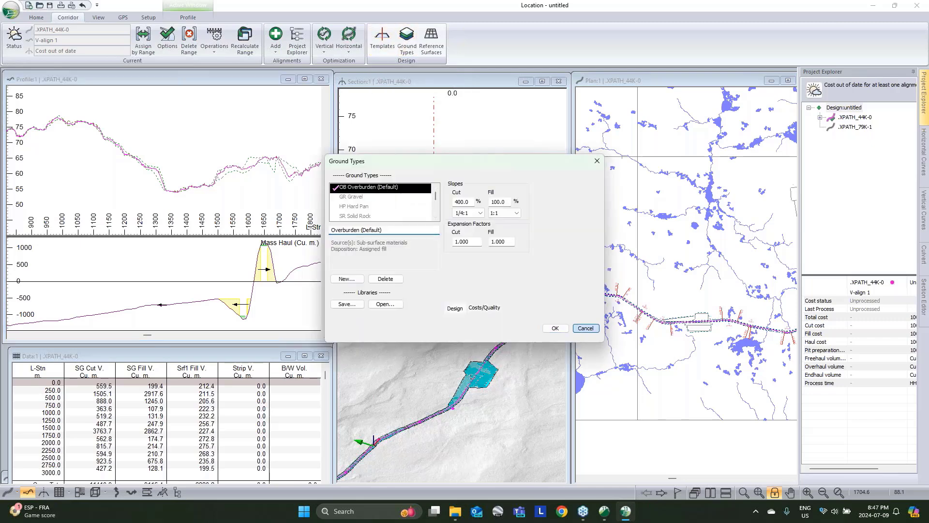
pyautogui.click(265, 164)
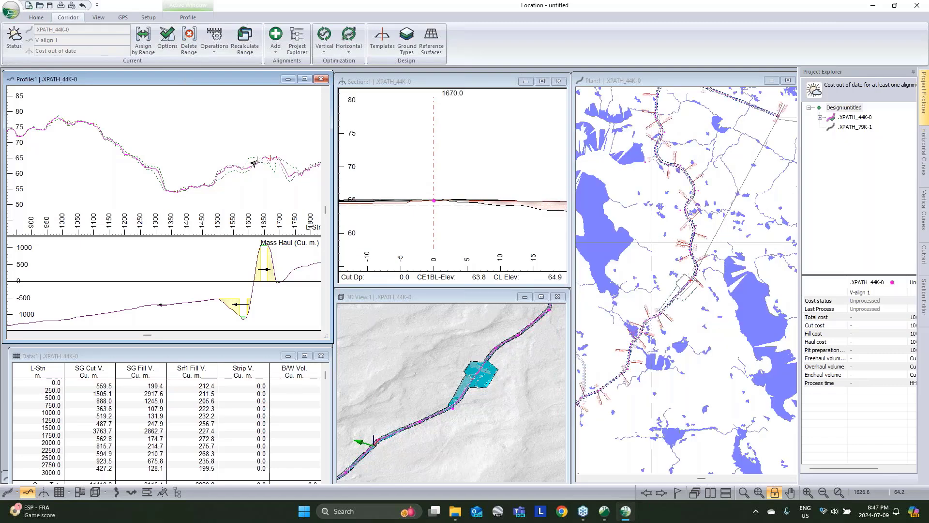
pyautogui.moveTo(263, 153); pyautogui.dragTo(203, 174)
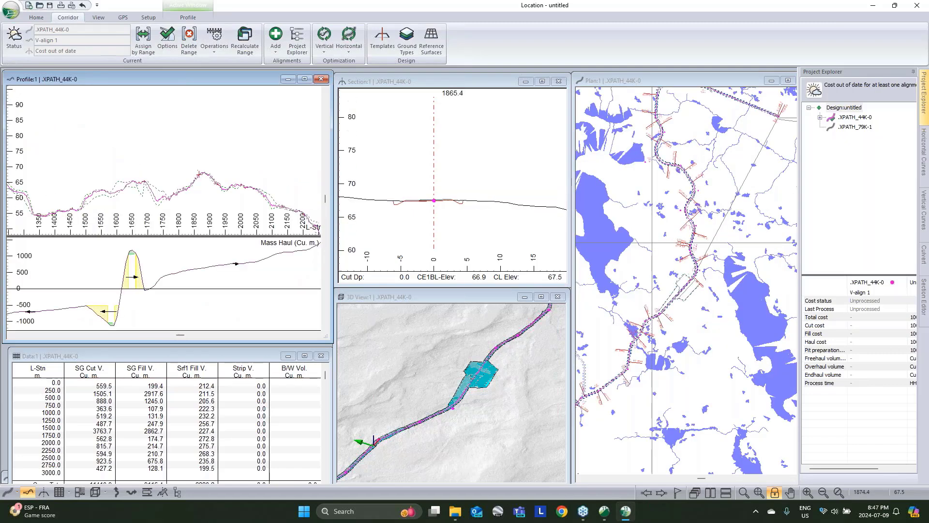
pyautogui.scroll(3, 203, 174)
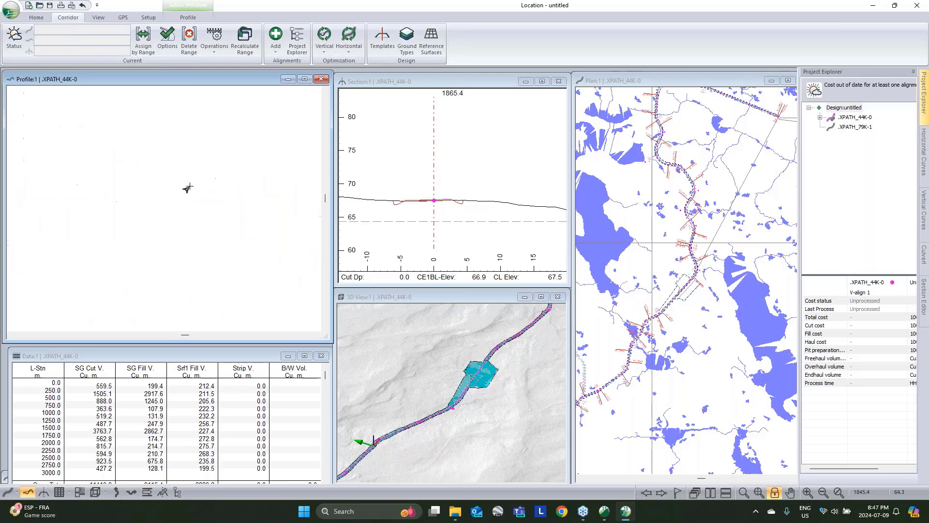
pyautogui.click(182, 194)
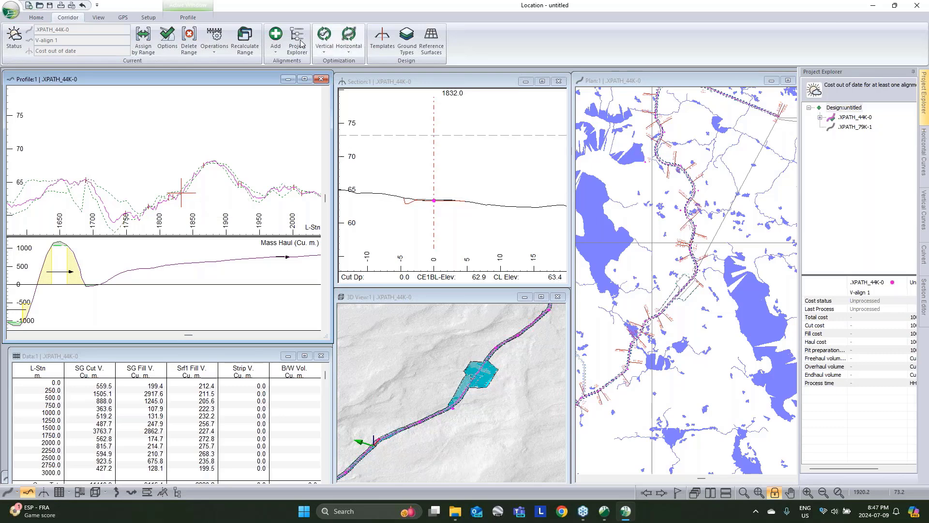
# Step: Define sub-horizon ground layers of Hard Pan down to a 1 m depth with Solid Rock beneath for .XPATH_44K-0
pyautogui.click(245, 188)
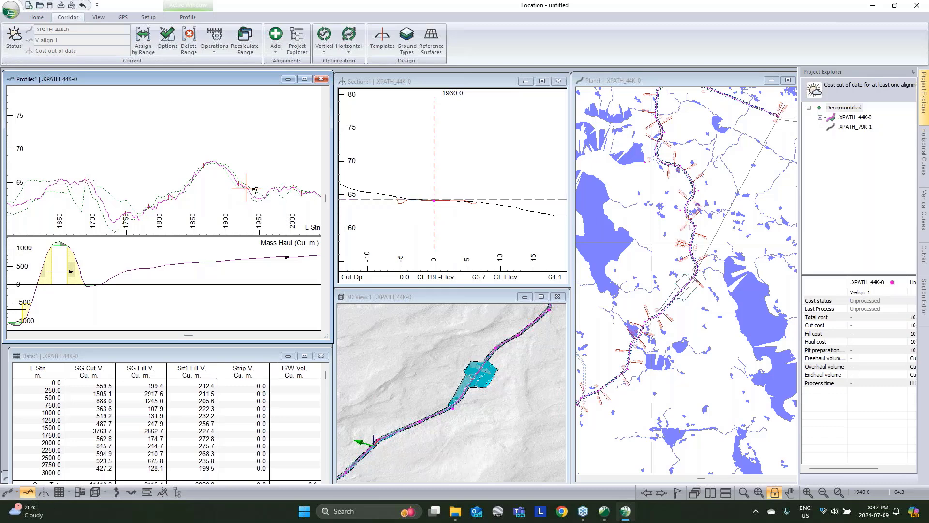
pyautogui.click(143, 41)
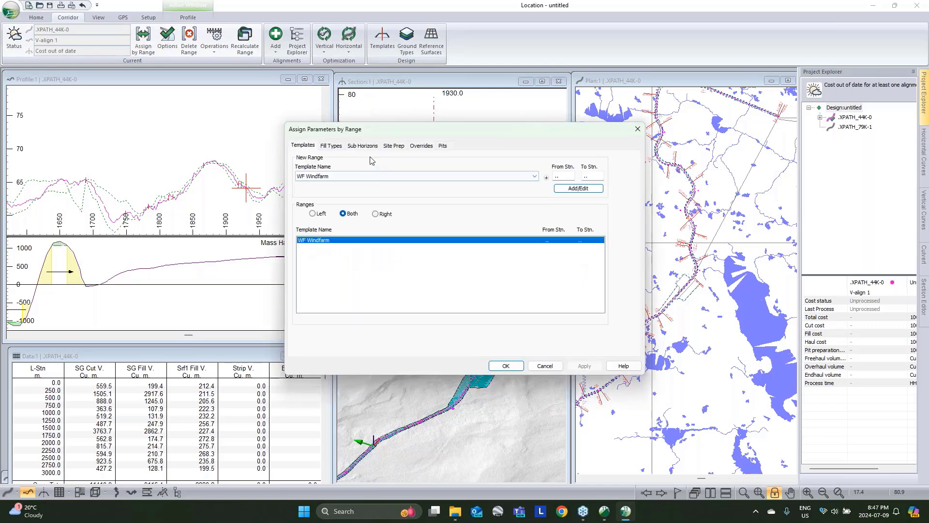
pyautogui.click(362, 145)
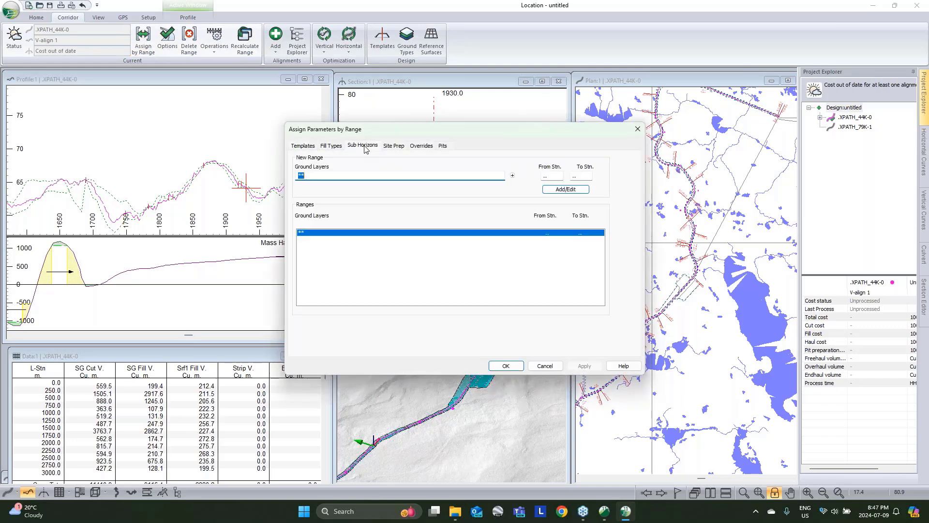
pyautogui.click(512, 176)
pyautogui.click(417, 226)
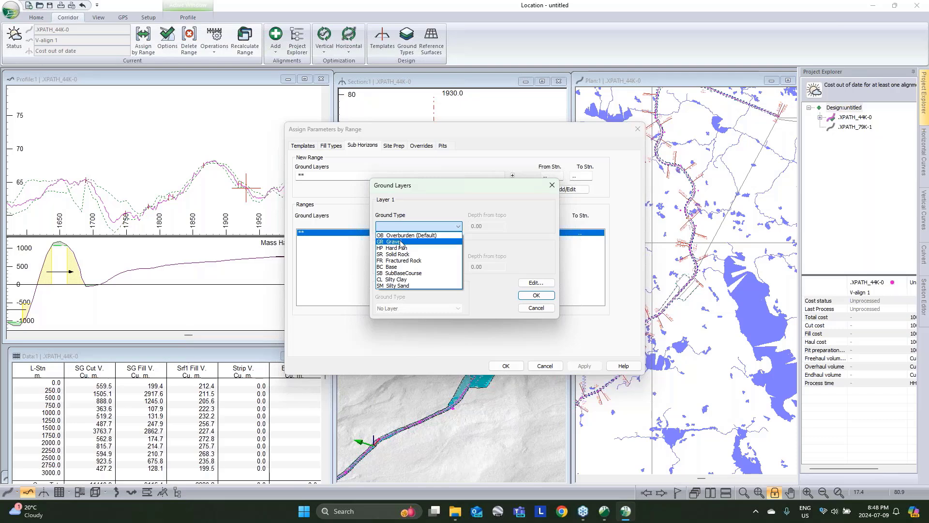
pyautogui.click(398, 249)
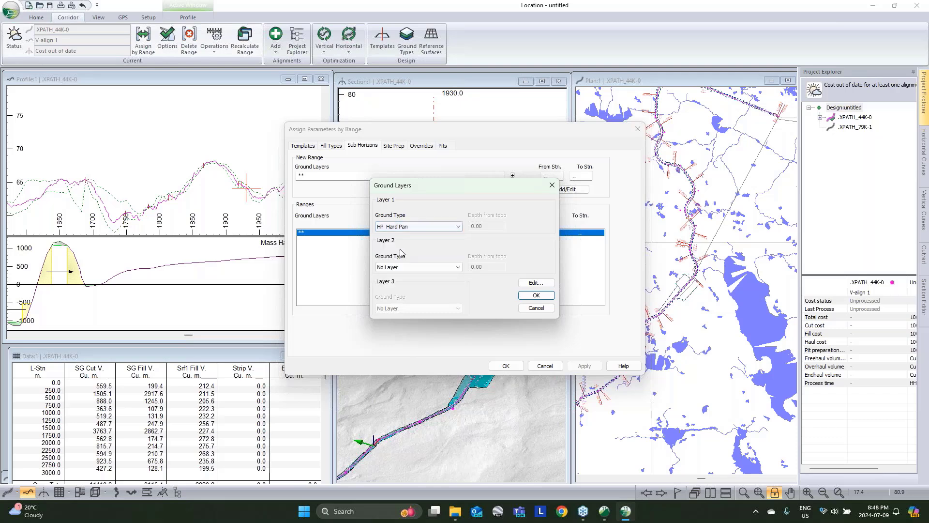
pyautogui.click(402, 268)
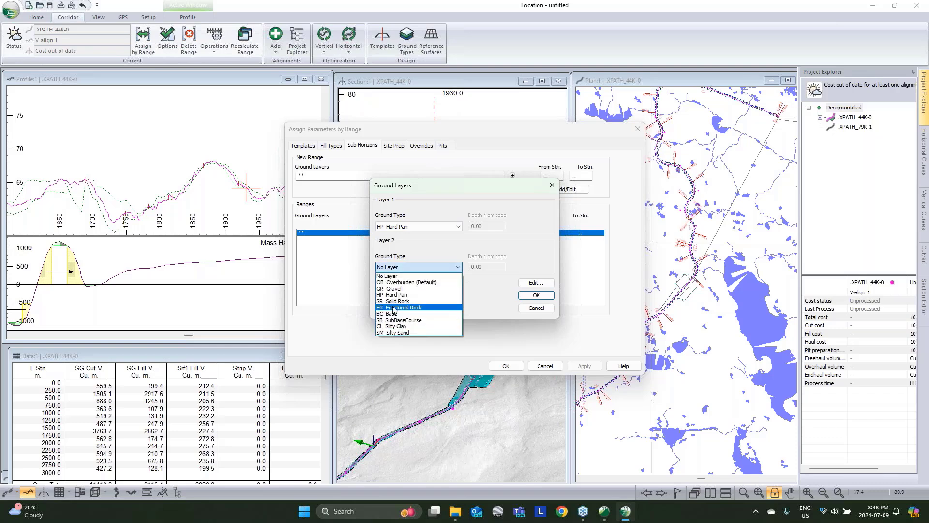
pyautogui.click(395, 302)
pyautogui.doubleClick(475, 226)
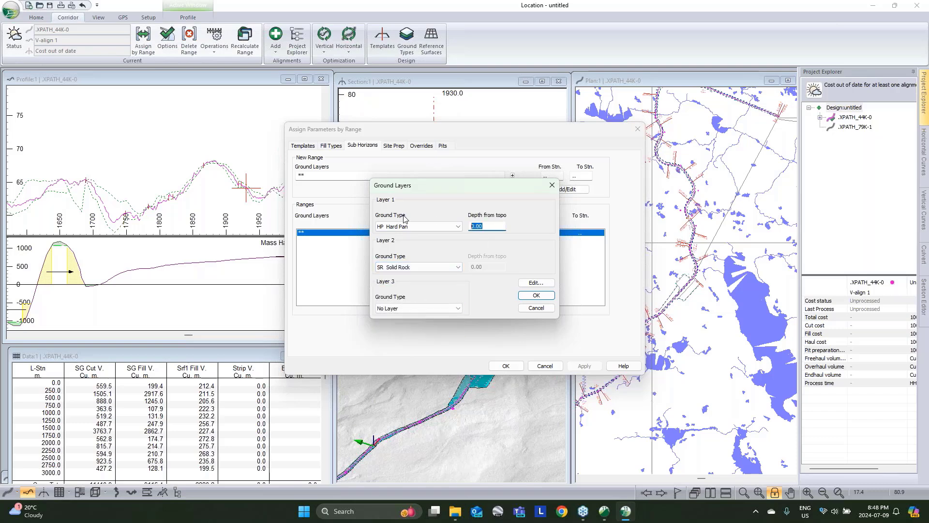
pyautogui.write('1')
pyautogui.click(537, 296)
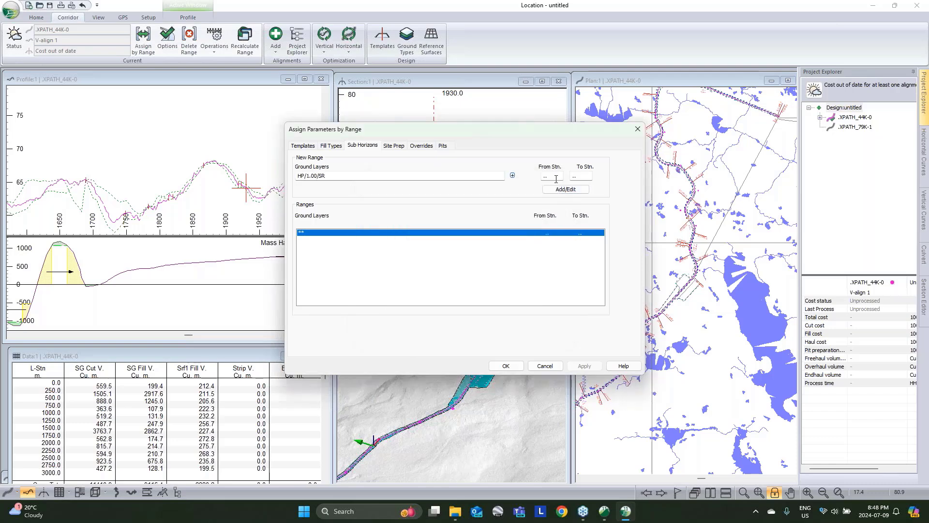
# Step: Assign the HP/1.00/SR ground layers from station 1830 and recalculate all cross sections and corridor surfaces of the current alignment
pyautogui.write('1830')
pyautogui.click(585, 174)
pyautogui.click(554, 189)
pyautogui.click(505, 366)
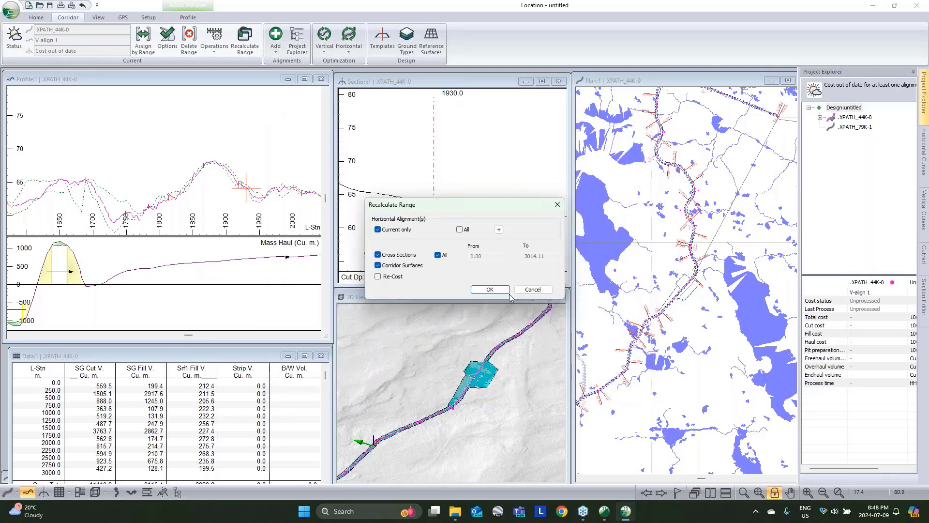
pyautogui.click(502, 289)
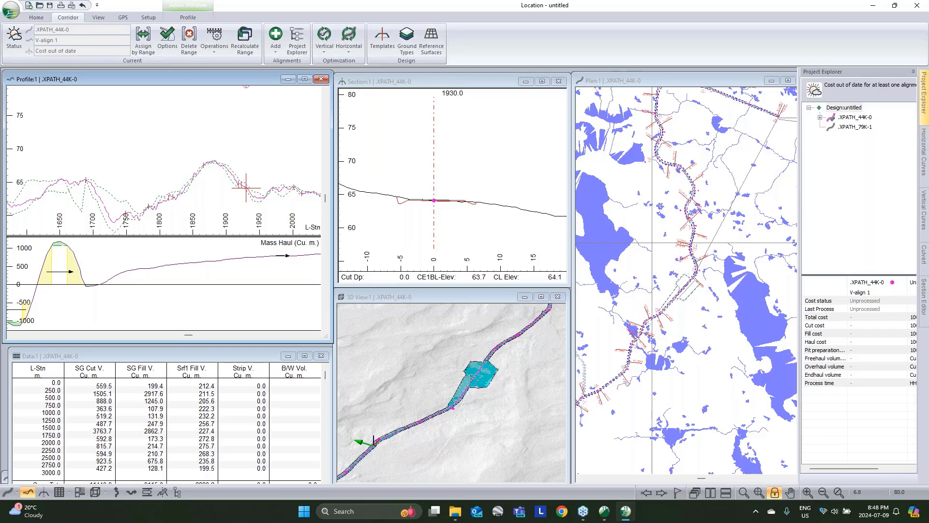
# Step: Examine the stations where the first two pad areas begin and end along .XPATH_44K-0 in plan
pyautogui.click(820, 117)
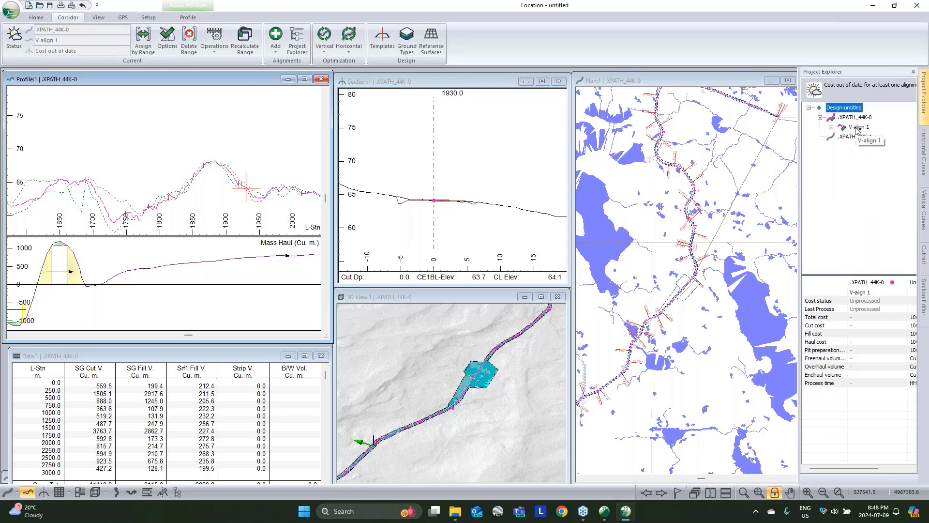
pyautogui.scroll(-5, 652, 218)
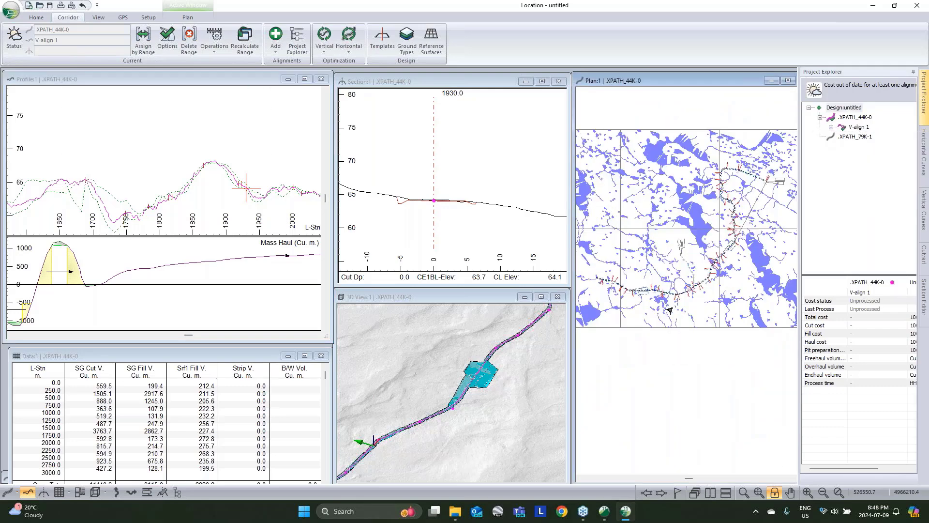
pyautogui.scroll(4, 696, 297)
pyautogui.scroll(1, 695, 296)
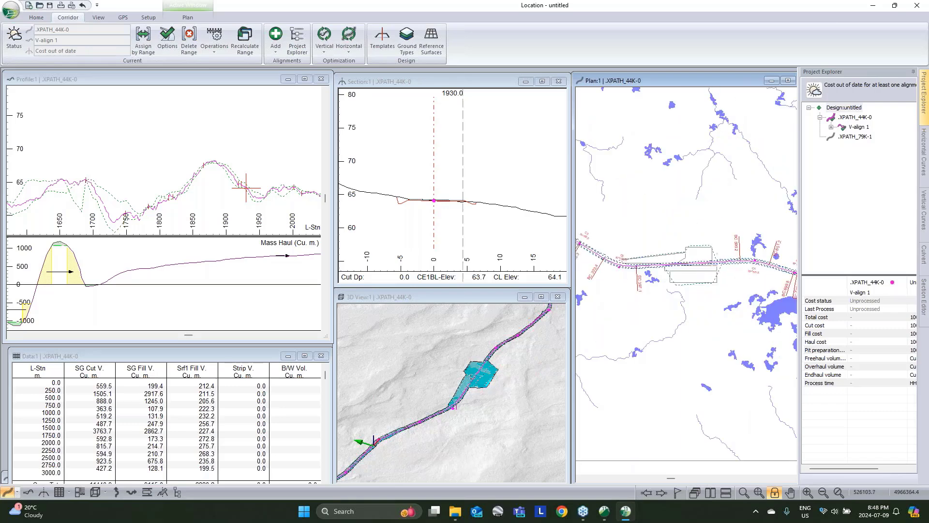
pyautogui.click(620, 269)
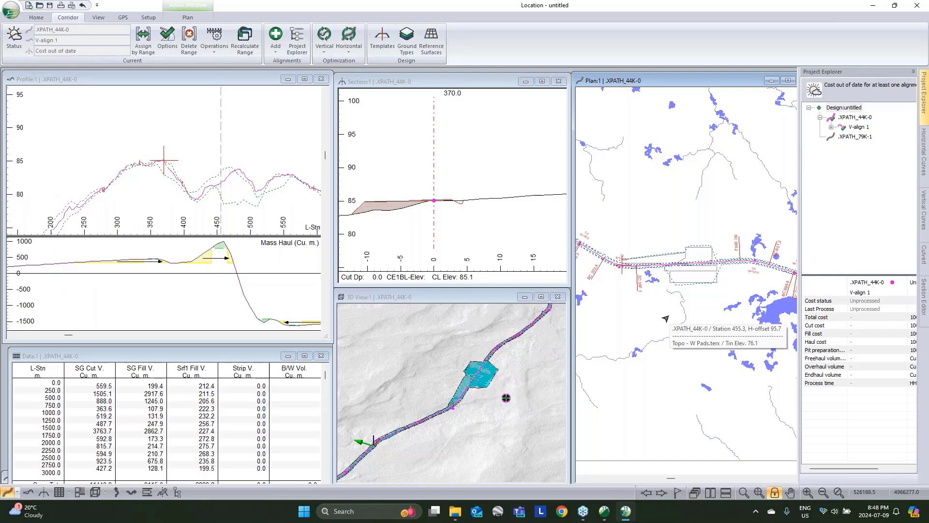
pyautogui.click(718, 273)
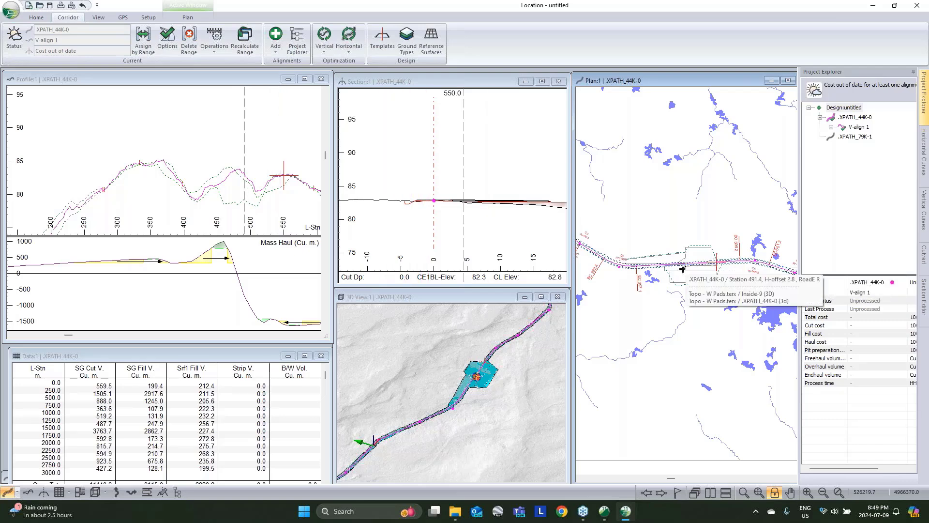
pyautogui.moveTo(682, 269); pyautogui.dragTo(642, 267, button='middle')
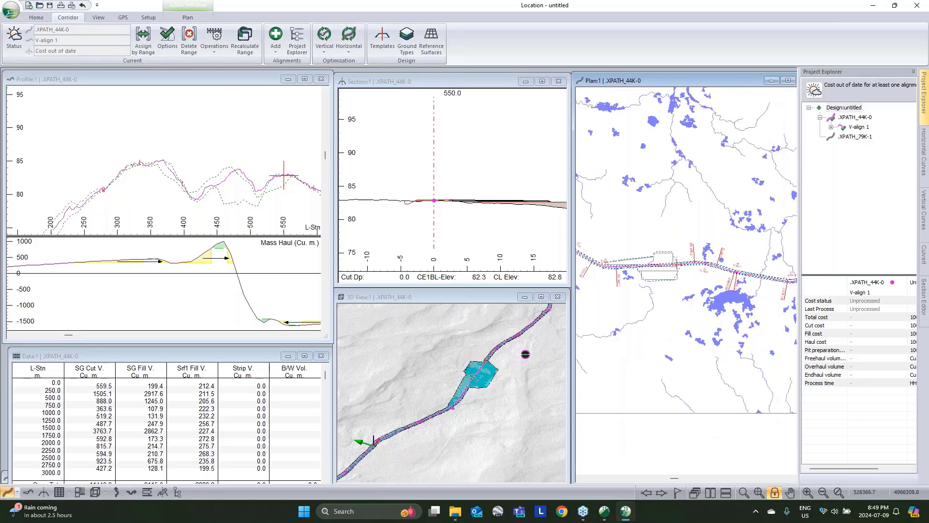
pyautogui.scroll(3, 642, 267)
pyautogui.scroll(2, 693, 222)
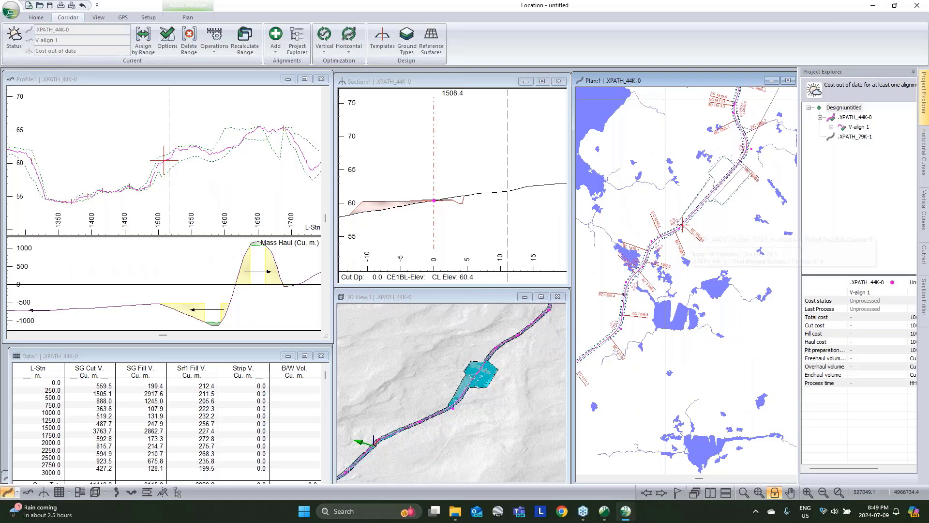
pyautogui.moveTo(682, 226)
pyautogui.moveTo(739, 163)
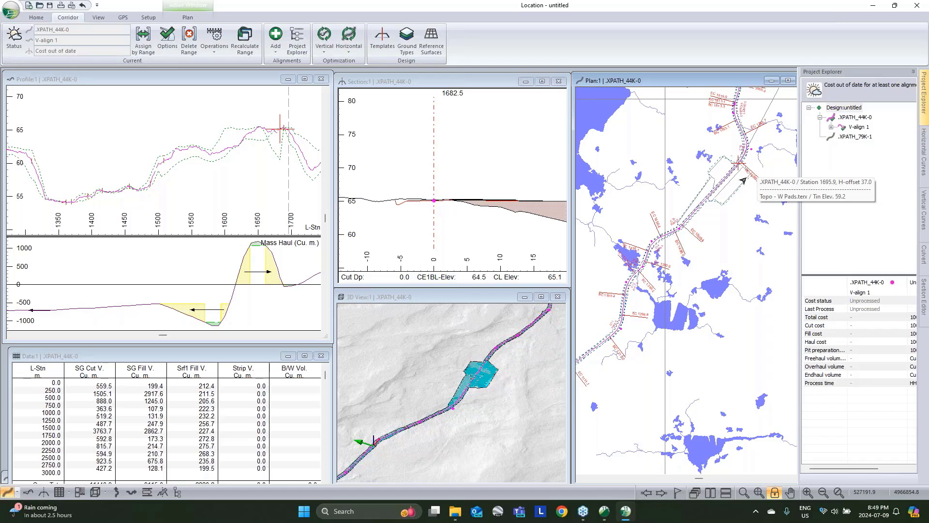
# Step: Extend the far end of .XPATH_44K-0 through the last pad area to about station 3195
pyautogui.moveTo(742, 135); pyautogui.dragTo(651, 355, button='middle')
pyautogui.scroll(-3, 651, 355)
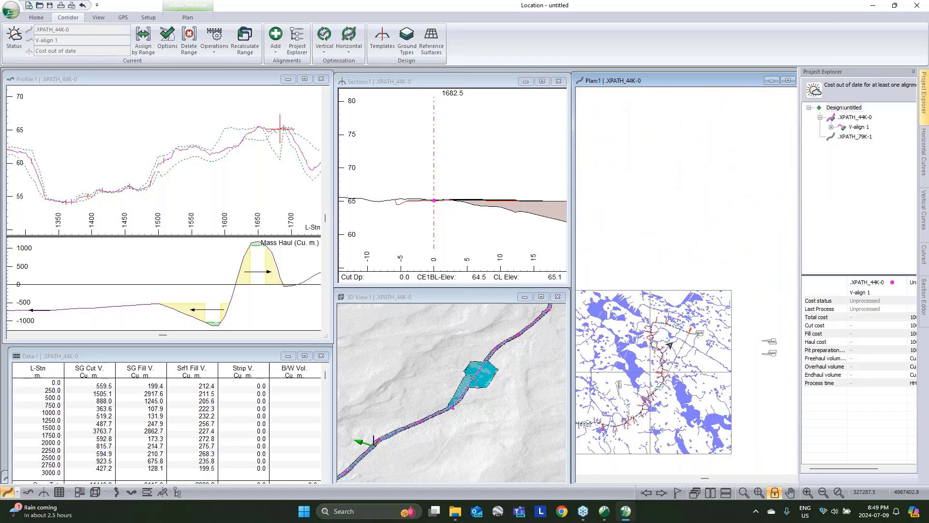
pyautogui.scroll(4, 700, 267)
pyautogui.scroll(-2, 701, 267)
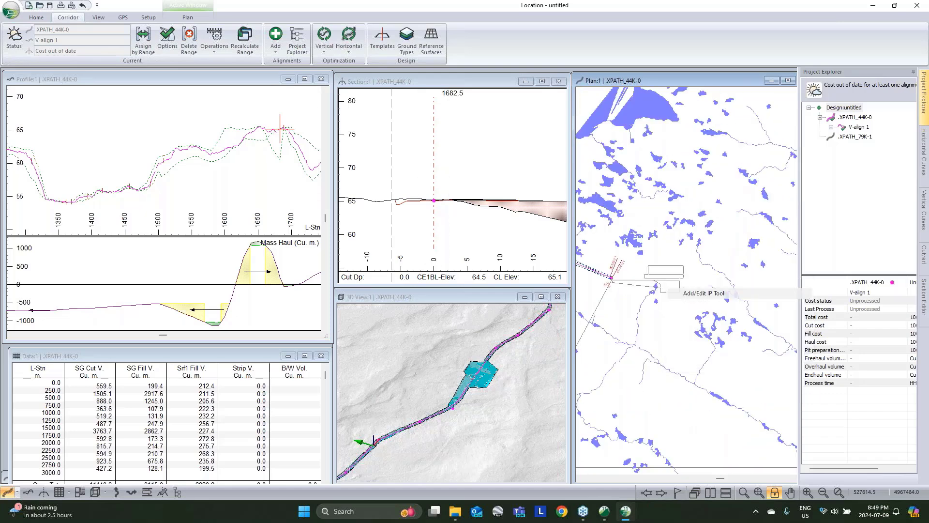
pyautogui.moveTo(612, 278); pyautogui.dragTo(682, 280)
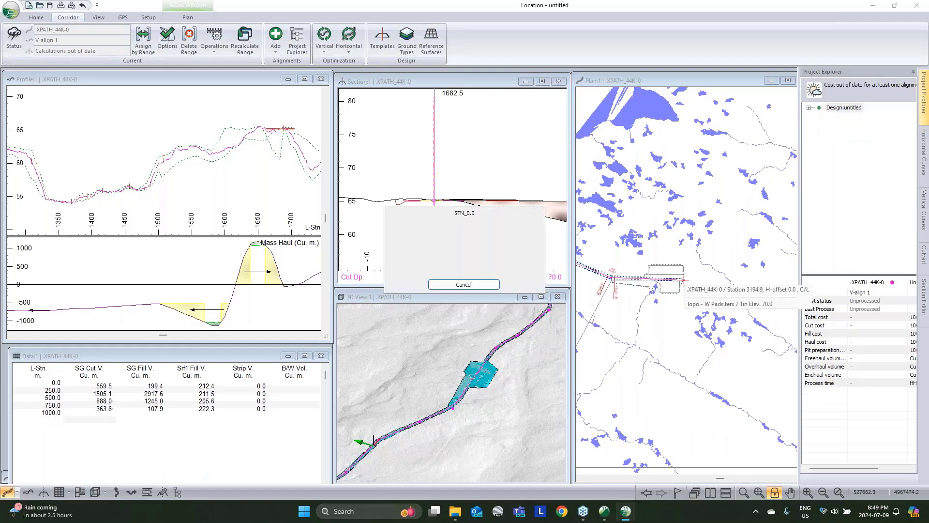
pyautogui.rightClick(683, 280)
# Step: Check the station where the last pad area begins on .XPATH_44K-0, leaving the assigned range parameters as they are
pyautogui.moveTo(617, 288); pyautogui.dragTo(679, 271, button='middle')
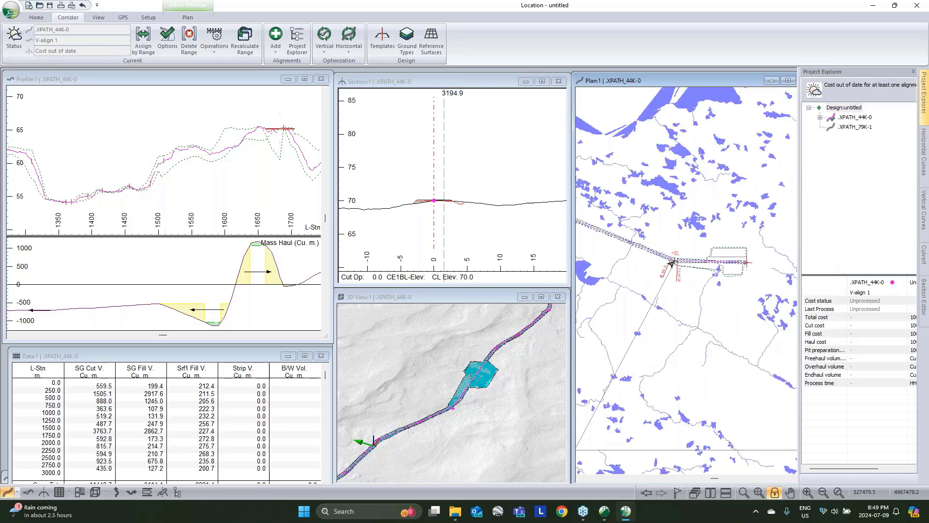
pyautogui.click(664, 296)
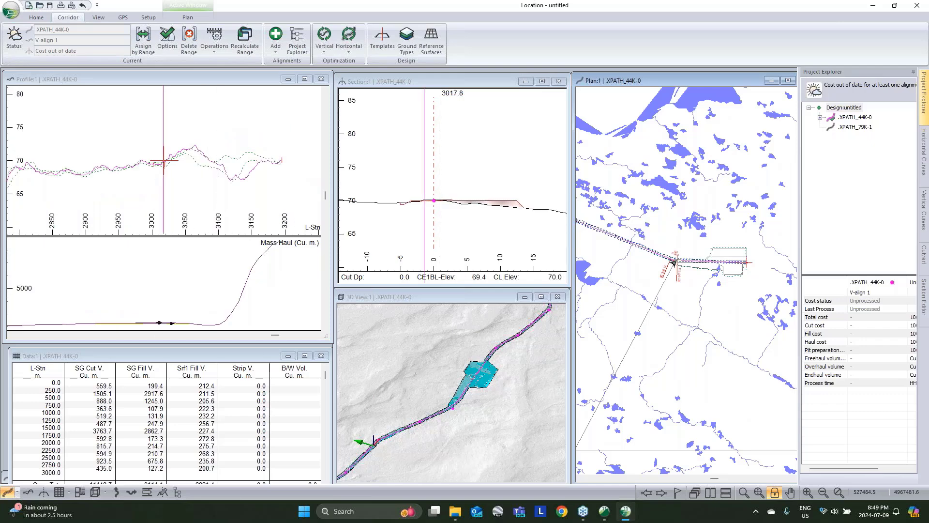
pyautogui.click(143, 43)
pyautogui.click(545, 366)
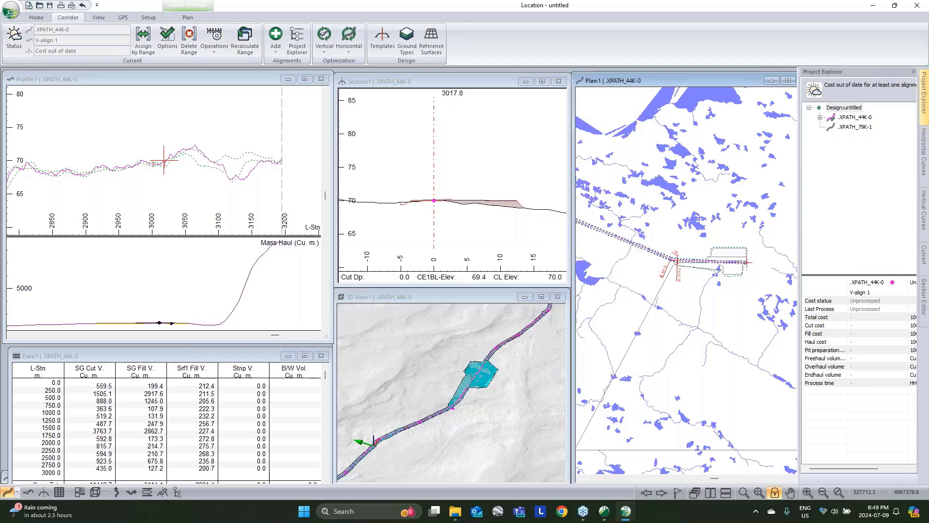
# Step: Configure V-align 1's vertical optimization to sample sections at a spacing of 10 instead of using all sections
pyautogui.doubleClick(854, 117)
pyautogui.rightClick(860, 128)
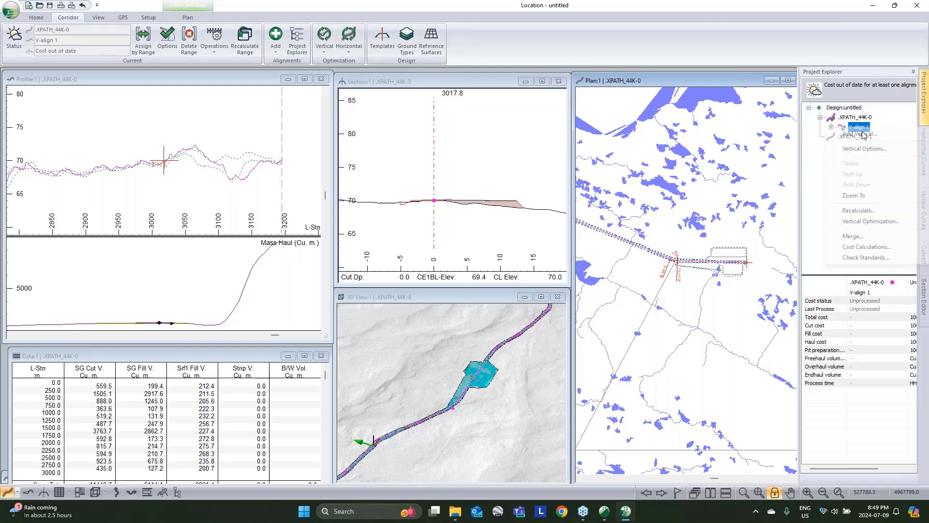
pyautogui.click(864, 148)
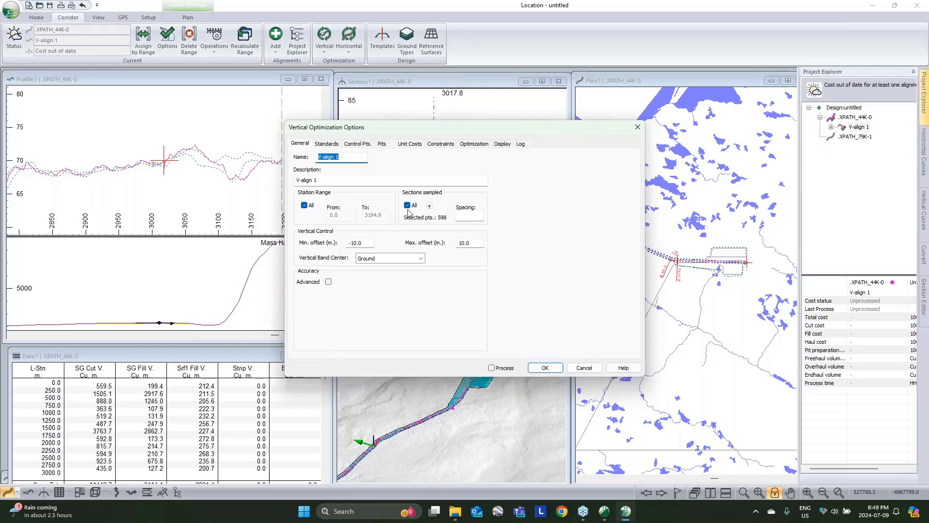
pyautogui.click(407, 205)
pyautogui.click(468, 216)
pyautogui.write('10')
# Step: Limit the grade to between -8% and 8% over the full station range in V-align 1's standards
pyautogui.click(321, 145)
pyautogui.moveTo(332, 254); pyautogui.dragTo(327, 257)
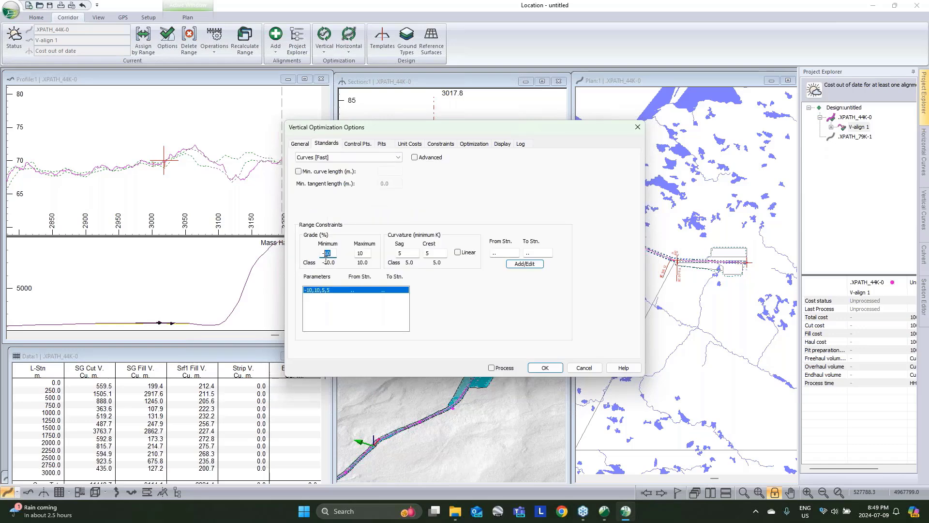
pyautogui.write('8')
pyautogui.press('Tab')
pyautogui.write('8')
pyautogui.click(541, 266)
# Step: Add a linear range constraint with grades from -2% to 2% between stations 370 and 550 for the first pad
pyautogui.doubleClick(325, 253)
pyautogui.doubleClick(359, 253)
pyautogui.click(457, 253)
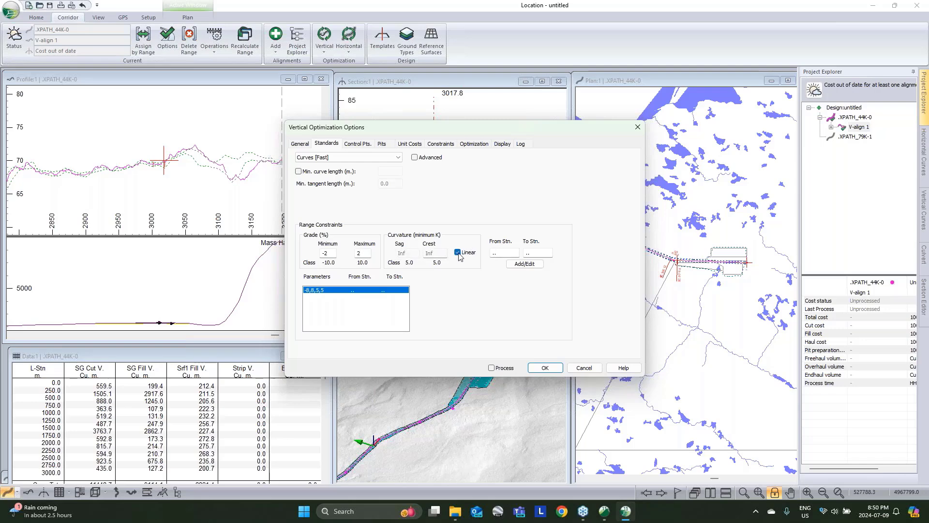
pyautogui.press('Tab')
pyautogui.write('370')
pyautogui.press('Tab')
pyautogui.write('550')
pyautogui.click(524, 263)
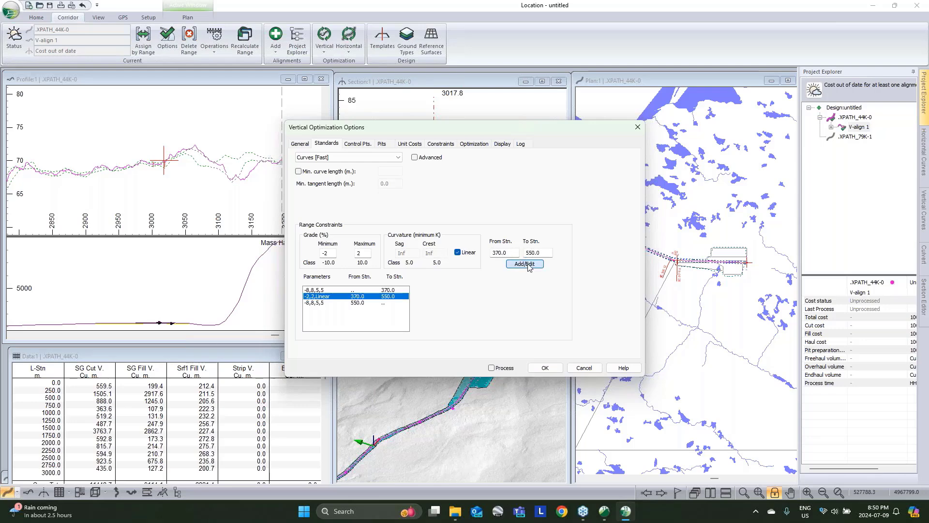
# Step: Add the same -2% to 2% linear constraint between stations 1510 and 1680 for the second pad
pyautogui.write('1510')
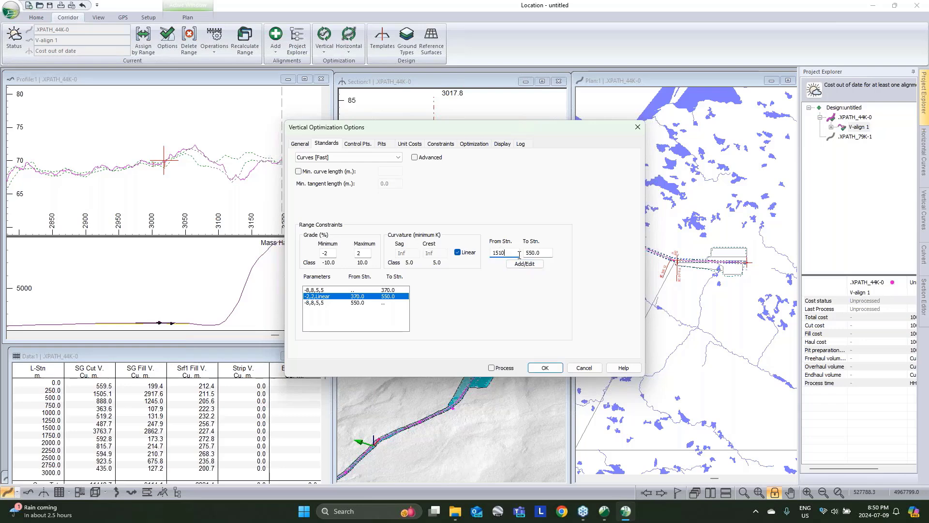
pyautogui.press('Tab')
pyautogui.write('1680')
pyautogui.click(524, 263)
# Step: Add the same -2% to 2% linear constraint from station 3020 to the end of the alignment for the last pad
pyautogui.doubleClick(518, 254)
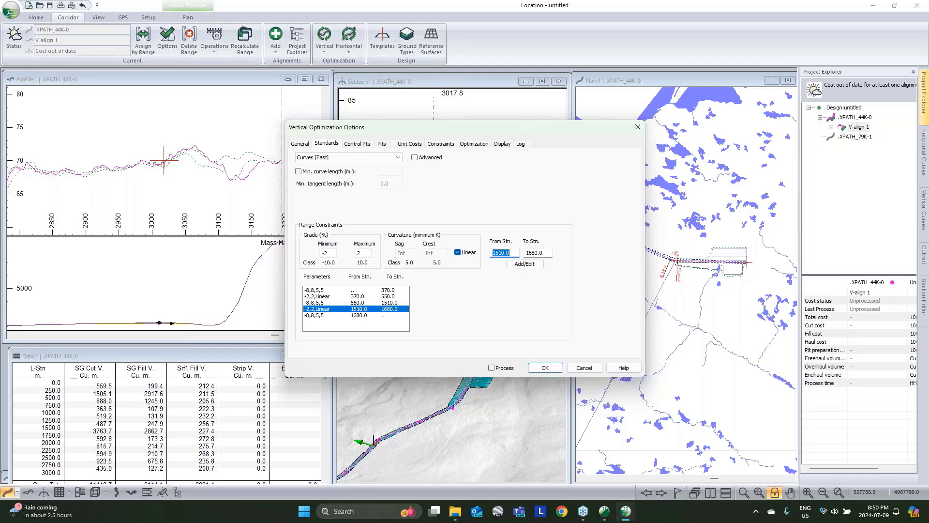
pyautogui.write('3020')
pyautogui.press('Tab')
pyautogui.write('.')
pyautogui.click(521, 265)
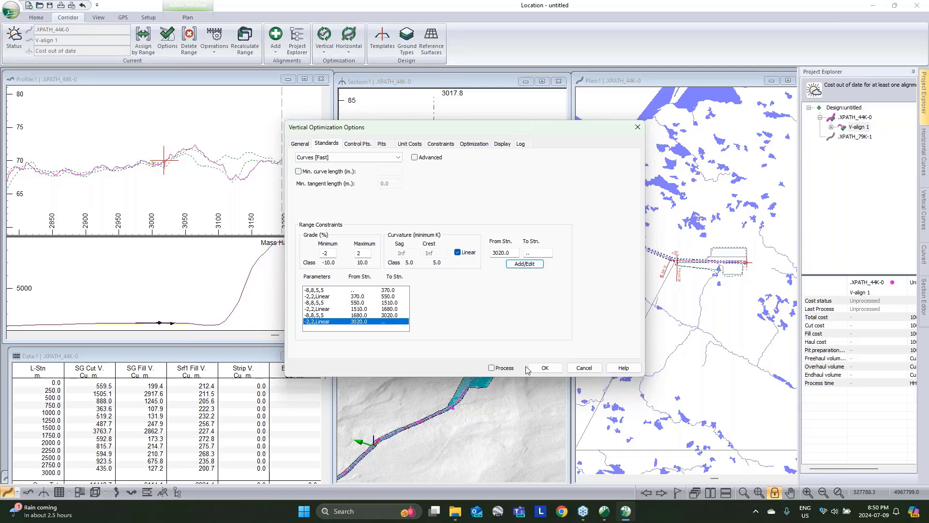
# Step: Accept the vertical options and process the current alignment with Optimal Profile and Smart Curves
pyautogui.click(493, 370)
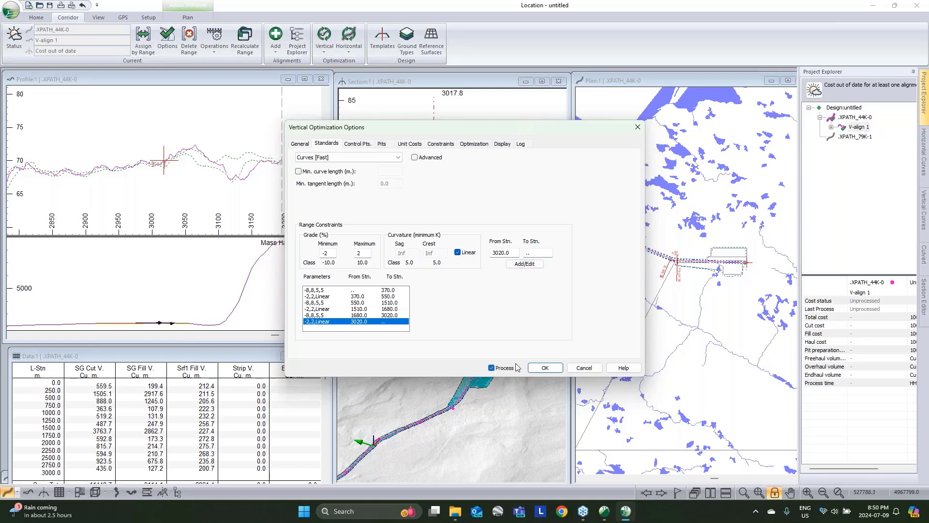
pyautogui.click(543, 368)
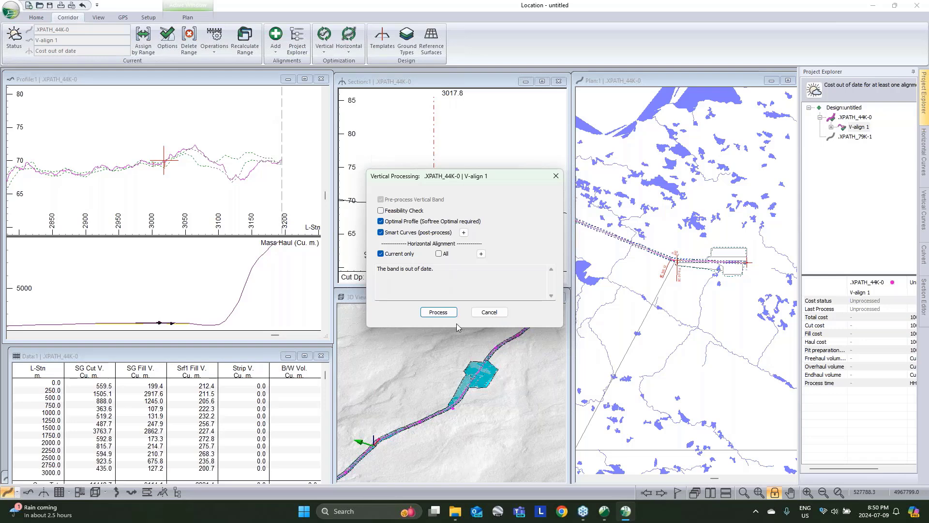
pyautogui.click(438, 312)
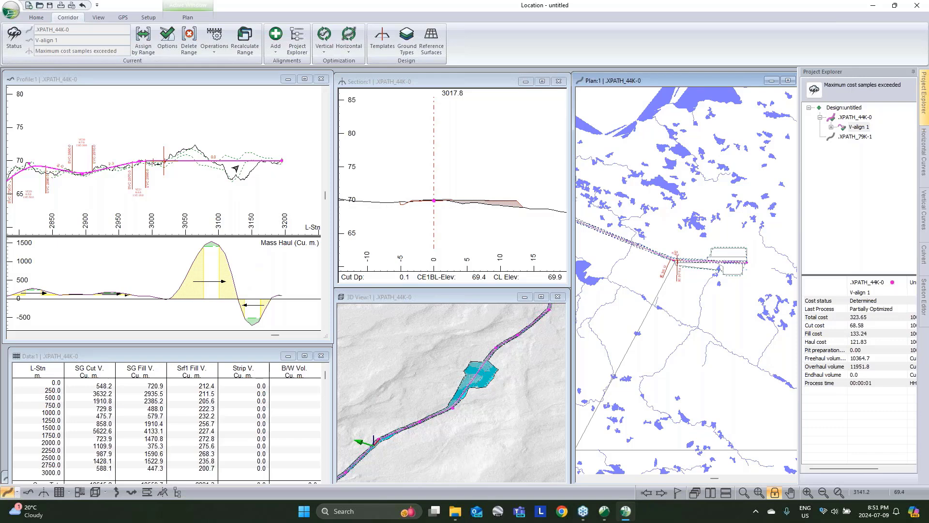
# Step: Inspect the optimized vertical alignment and the road cross-section around station 1882
pyautogui.click(270, 173)
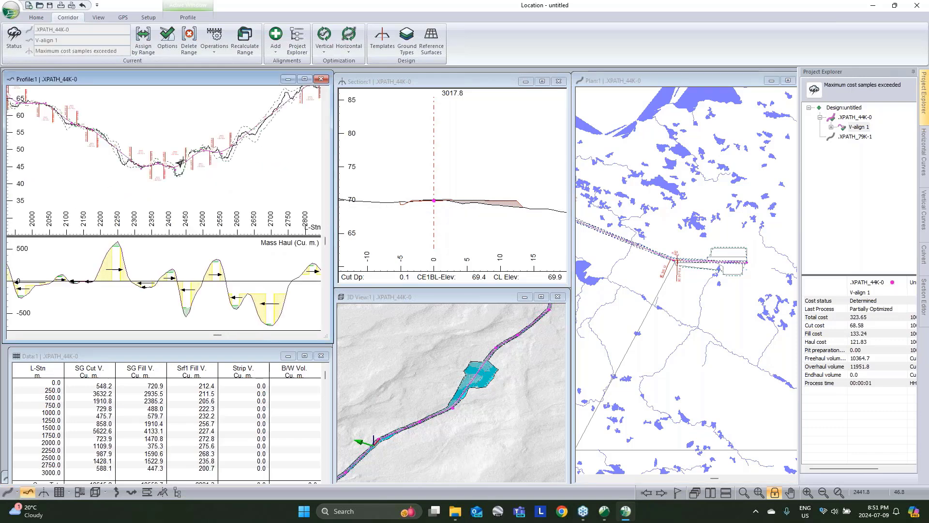
pyautogui.click(127, 124)
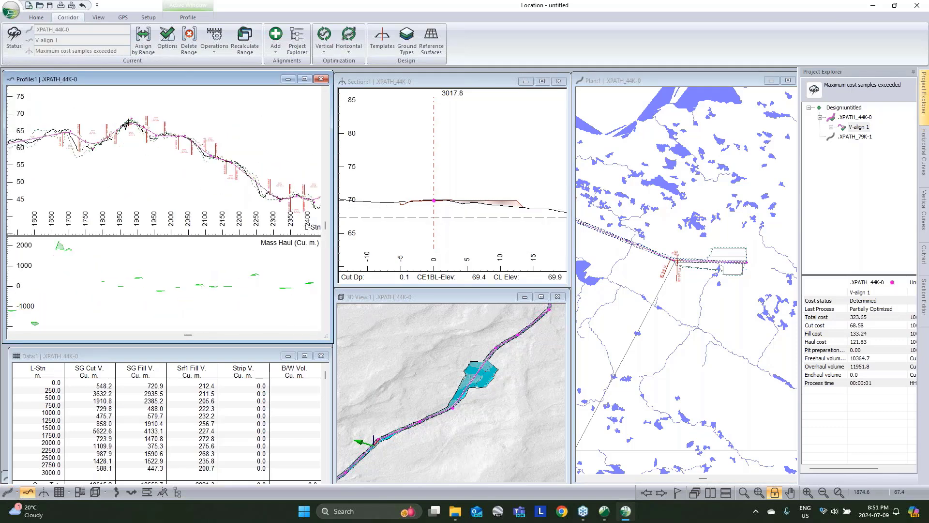
pyautogui.scroll(2, 131, 133)
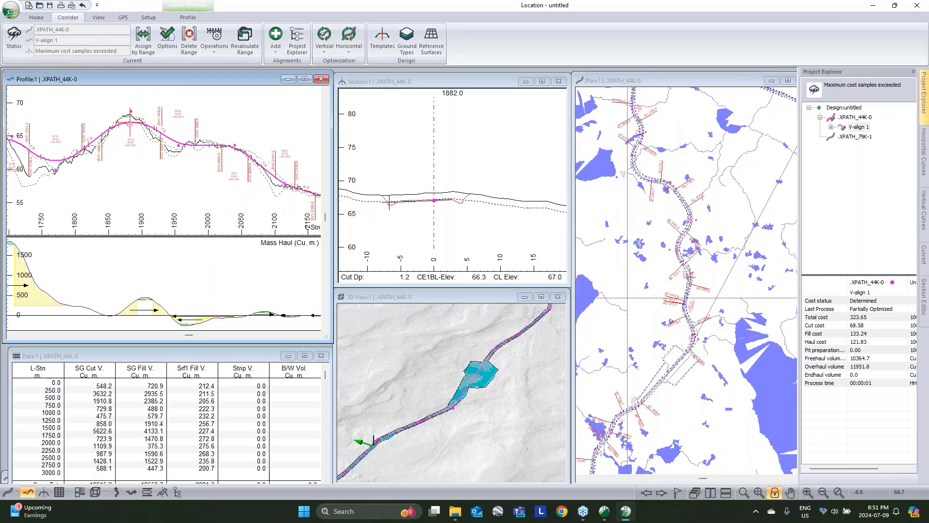
pyautogui.scroll(2, 384, 198)
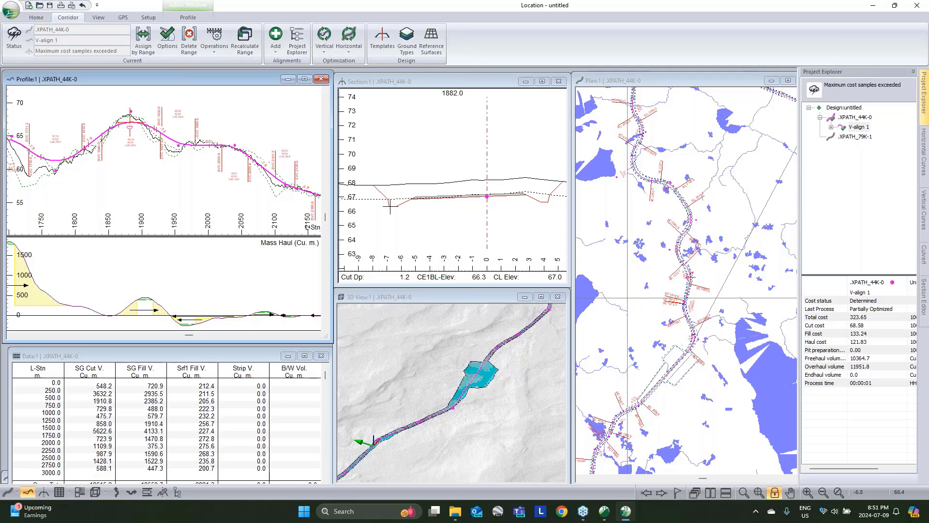
pyautogui.moveTo(390, 207)
pyautogui.scroll(-1, 201, 170)
pyautogui.moveTo(184, 171); pyautogui.dragTo(207, 162, button='middle')
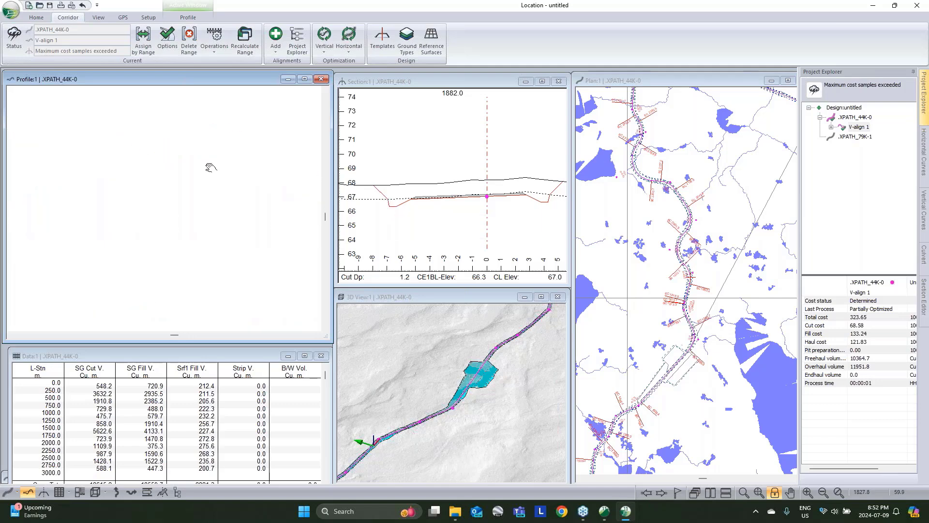
# Step: Examine the second pad's linear range in profile and cross-section at station 1610
pyautogui.click(175, 145)
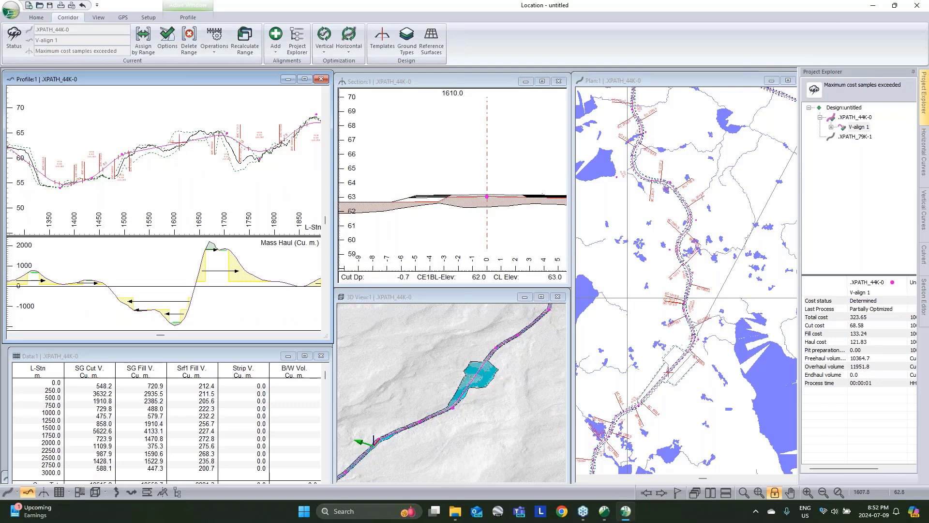
pyautogui.scroll(2, 170, 145)
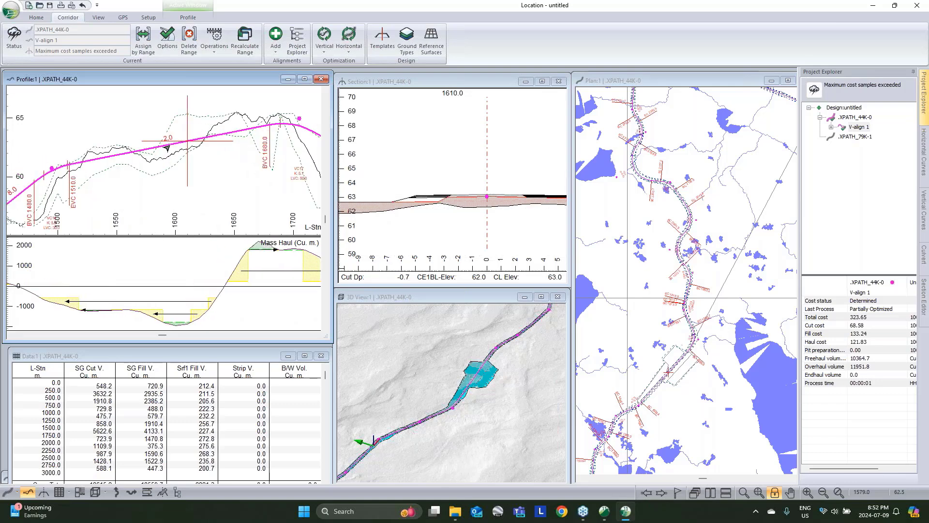
pyautogui.moveTo(231, 142); pyautogui.dragTo(194, 162, button='middle')
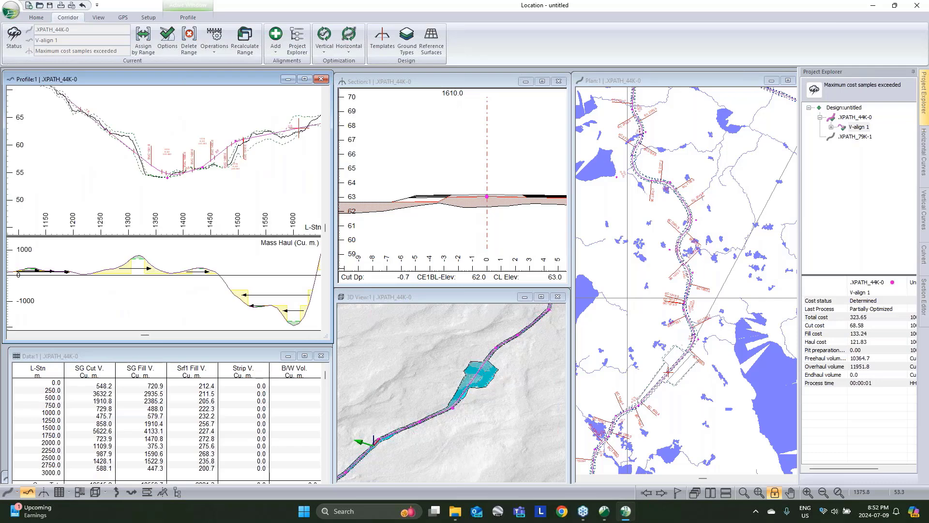
# Step: Examine the first pad's profile and cross-section at station 470, and review the full cut and fill volume table
pyautogui.scroll(-3, 178, 158)
pyautogui.scroll(2, 176, 157)
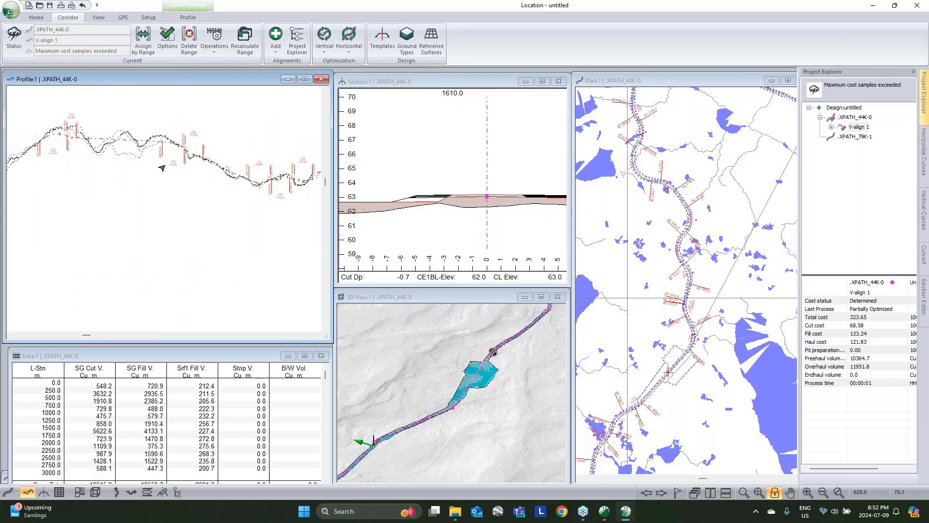
pyautogui.click(173, 145)
pyautogui.scroll(3, 138, 148)
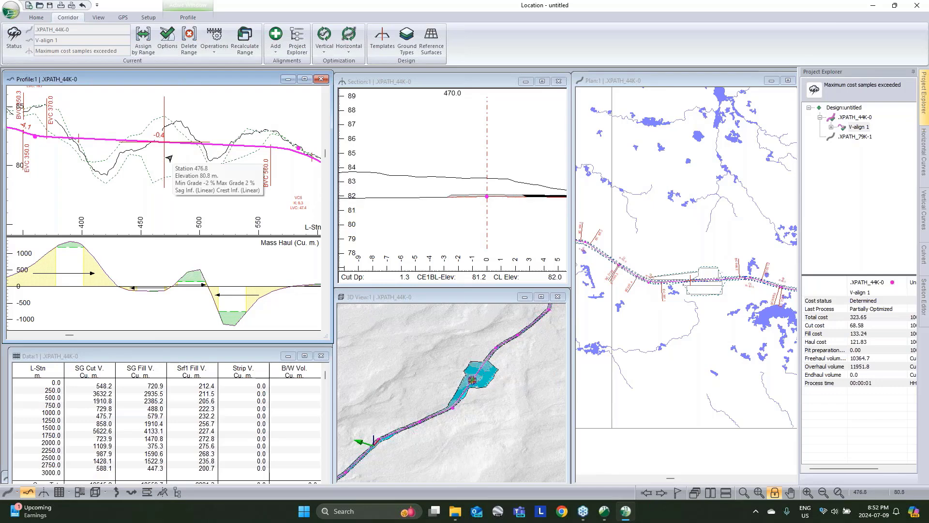
pyautogui.scroll(-2, 441, 207)
pyautogui.click(526, 207)
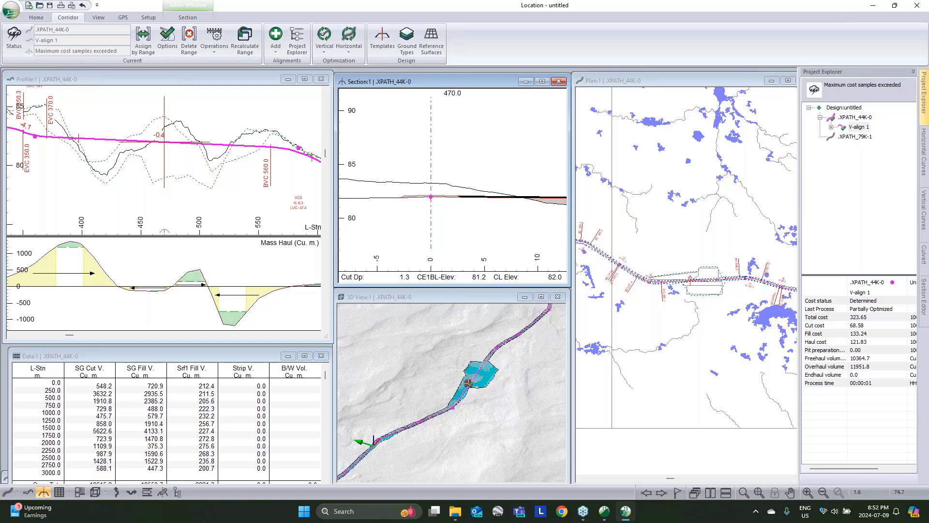
pyautogui.doubleClick(215, 357)
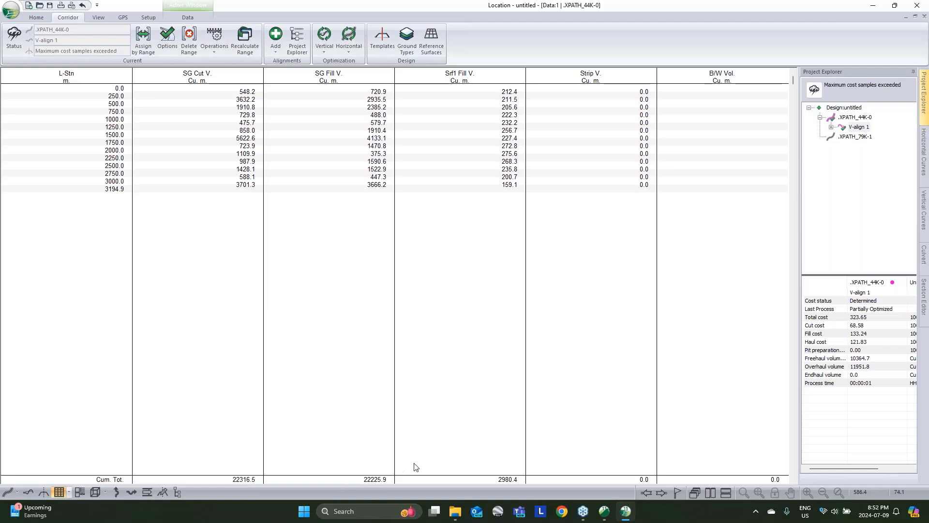
pyautogui.click(914, 17)
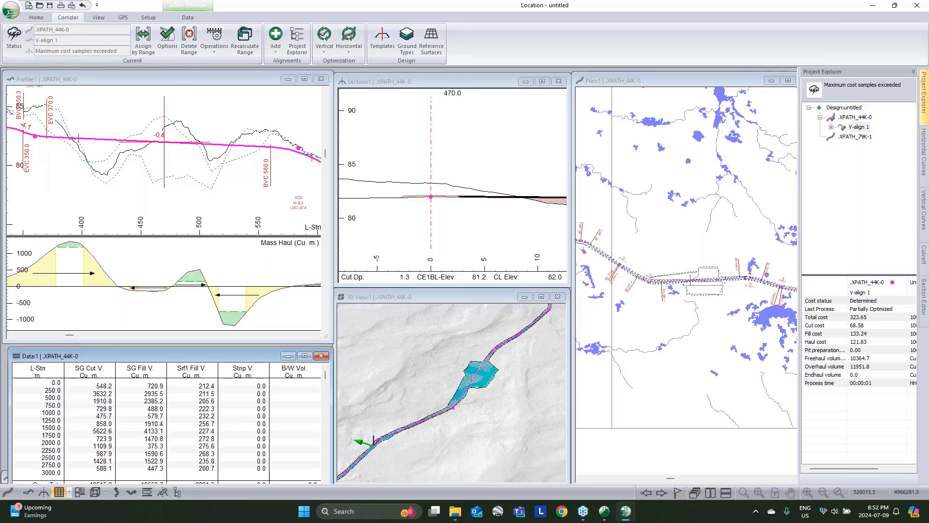
# Step: Add a culvert at the low point of the profile, at station 768.7
pyautogui.click(220, 159)
pyautogui.scroll(-2, 135, 155)
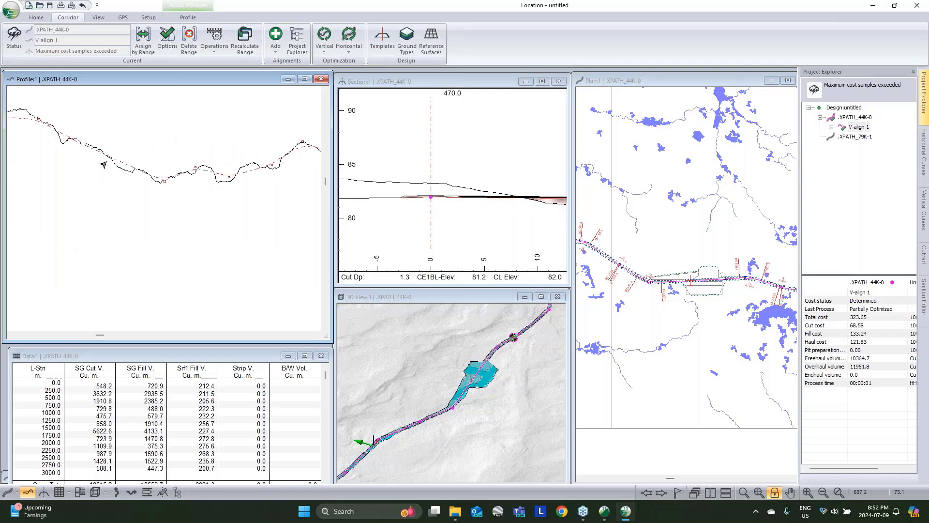
pyautogui.click(151, 177)
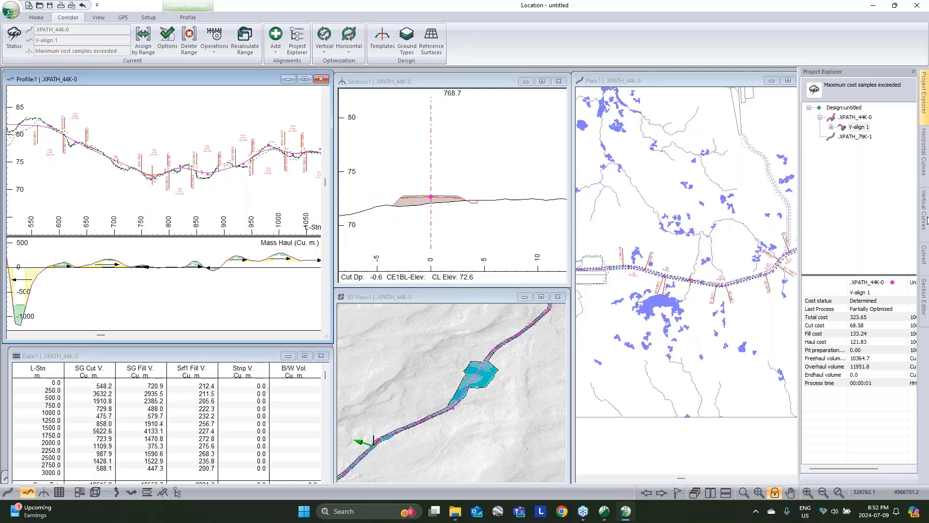
pyautogui.click(921, 263)
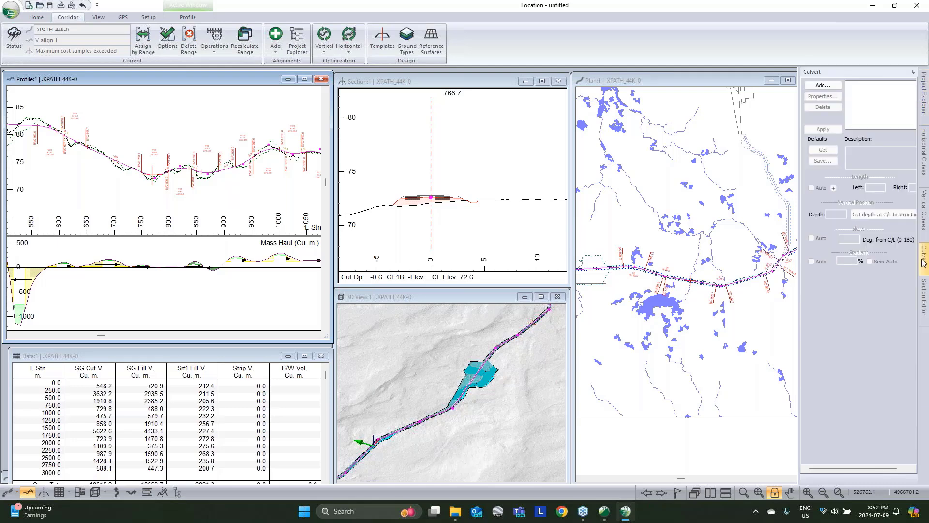
pyautogui.click(824, 86)
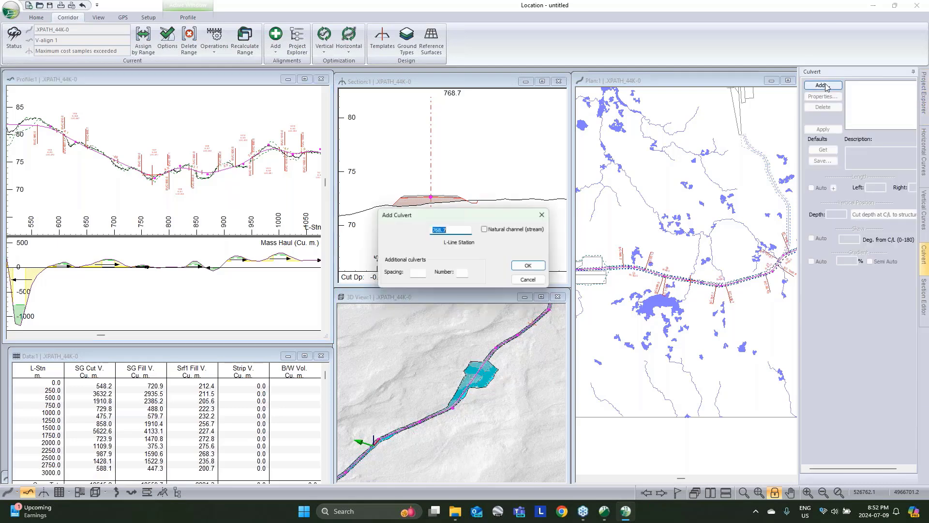
pyautogui.click(528, 265)
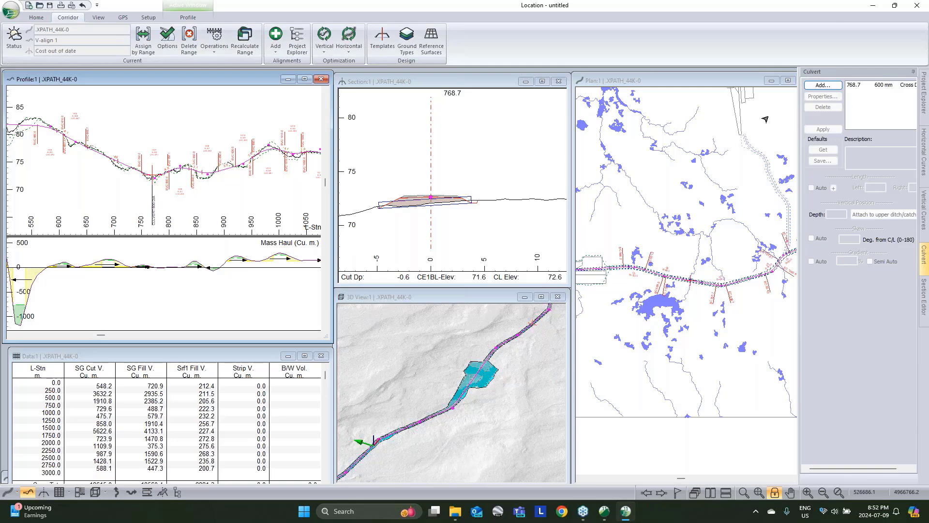
# Step: Set the new culvert's diameter to 400 mm and turn off its template override
pyautogui.doubleClick(886, 85)
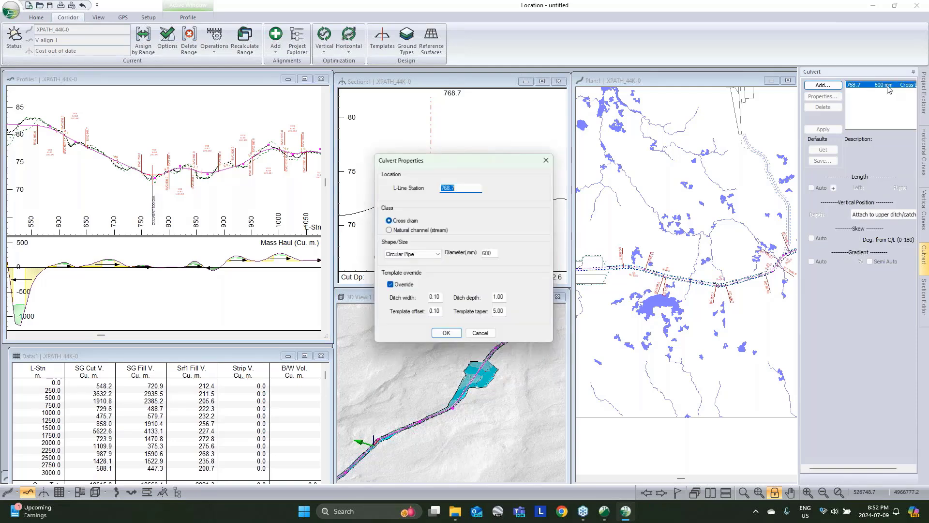
pyautogui.click(487, 253)
pyautogui.click(446, 335)
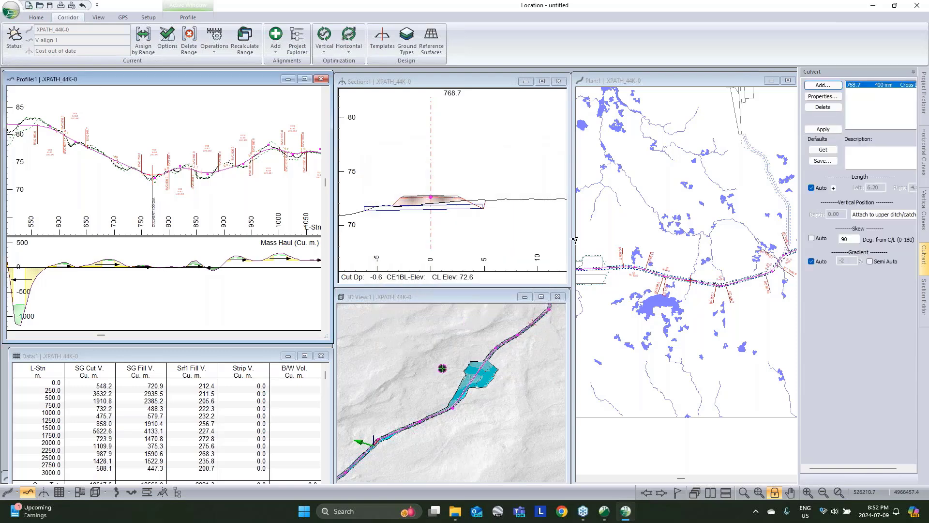
pyautogui.click(827, 97)
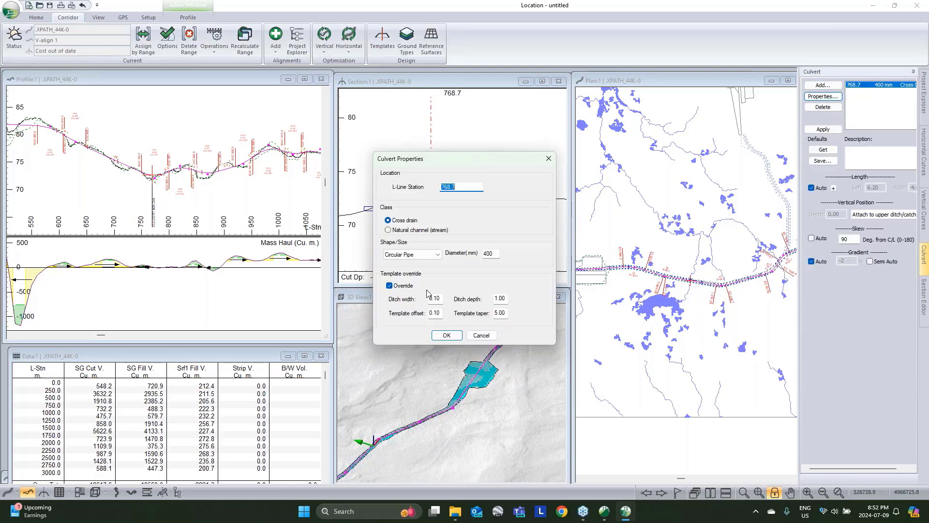
pyautogui.click(459, 335)
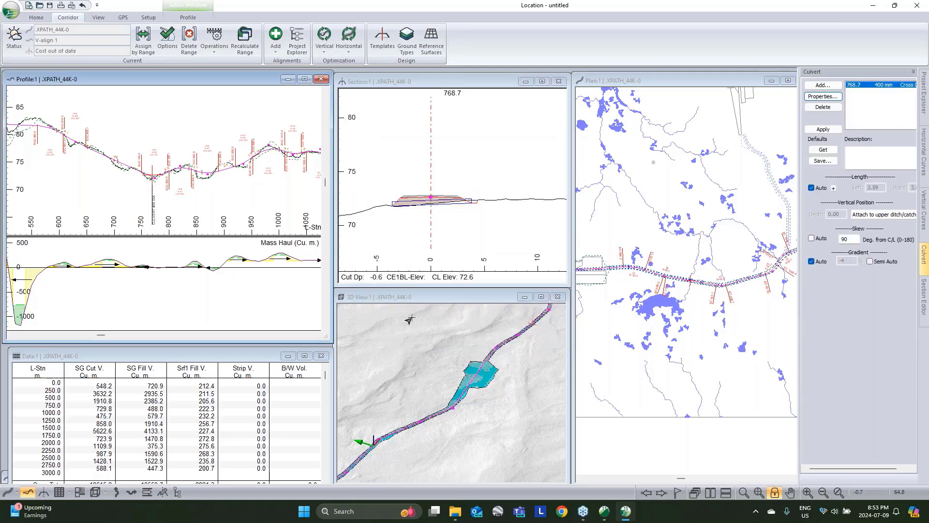
# Step: Add the B_Size_Plan_Profile-1 chapter from the web library to the multi-plot book and delete the Default chapter
pyautogui.click(81, 494)
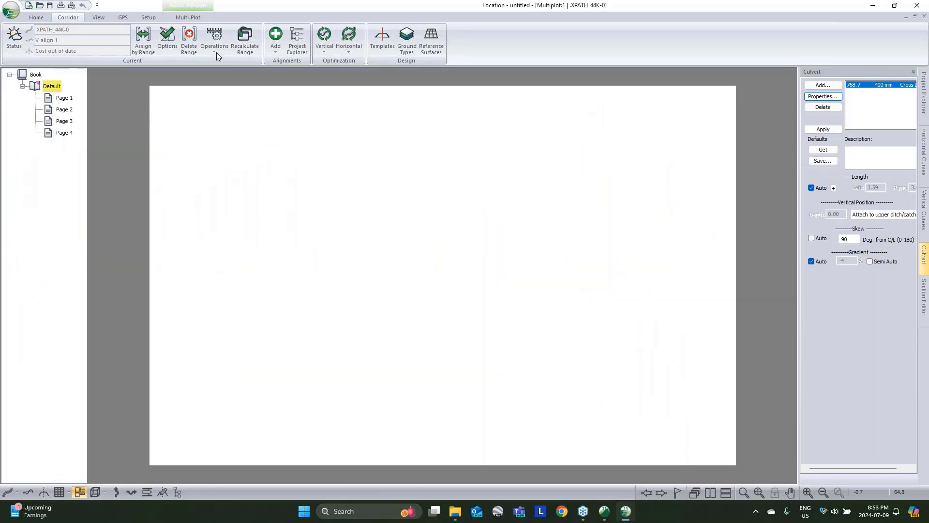
pyautogui.click(198, 18)
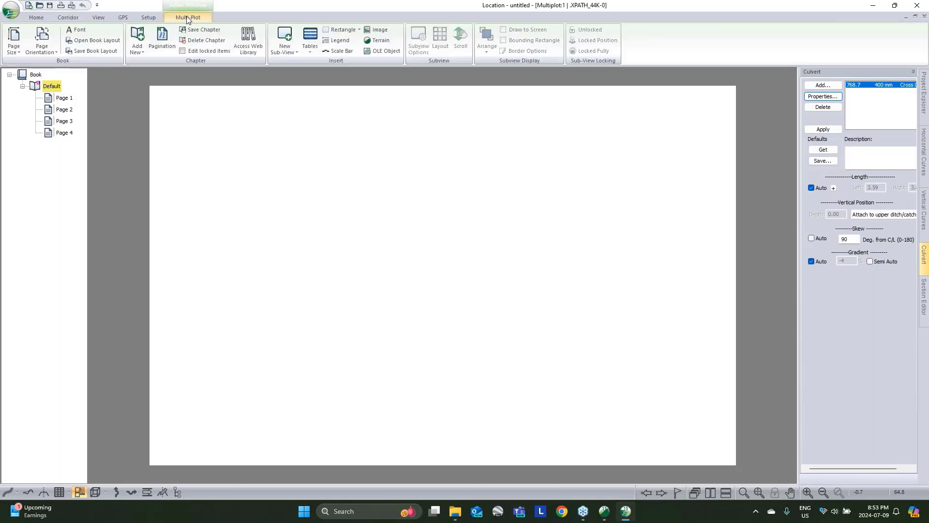
pyautogui.click(251, 47)
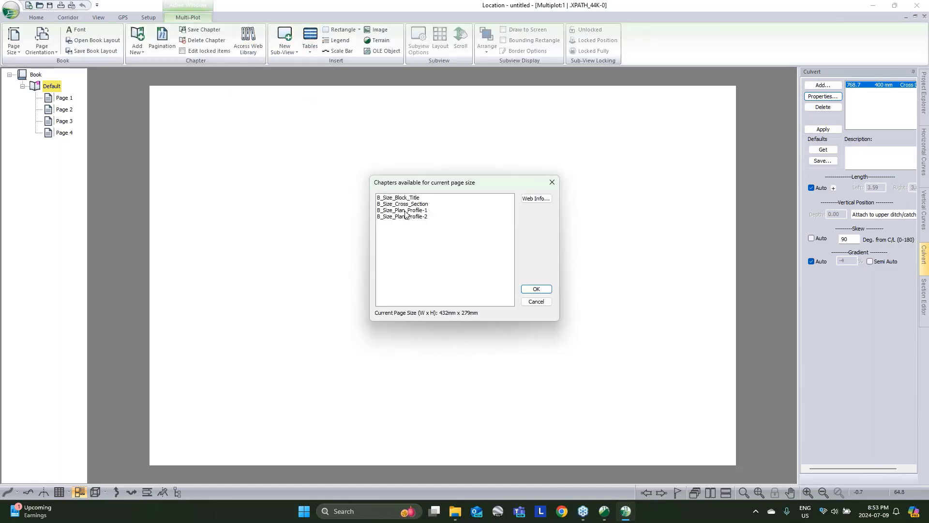
pyautogui.click(405, 211)
pyautogui.click(533, 288)
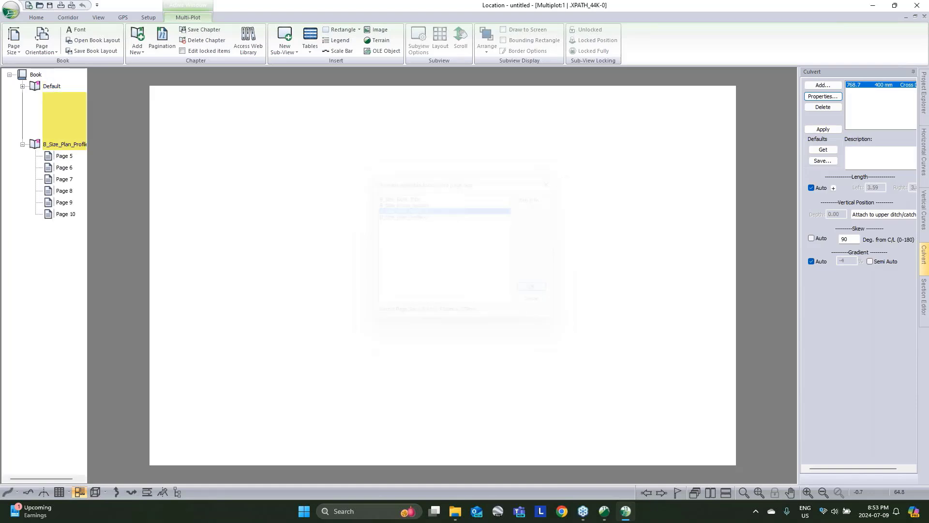
pyautogui.rightClick(51, 86)
pyautogui.click(82, 92)
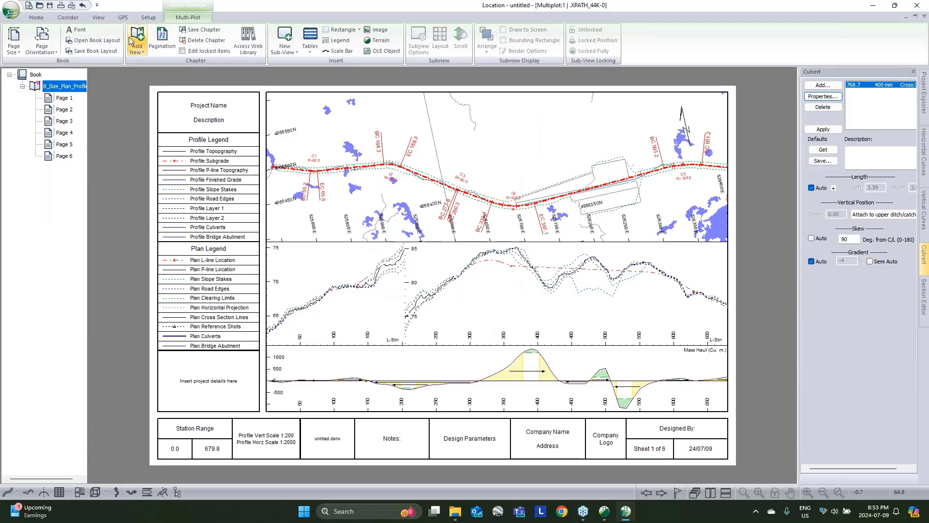
# Step: Add the B_Size_Cross_Section chapter from the web library to the multi-plot book and check its section pages
pyautogui.click(245, 44)
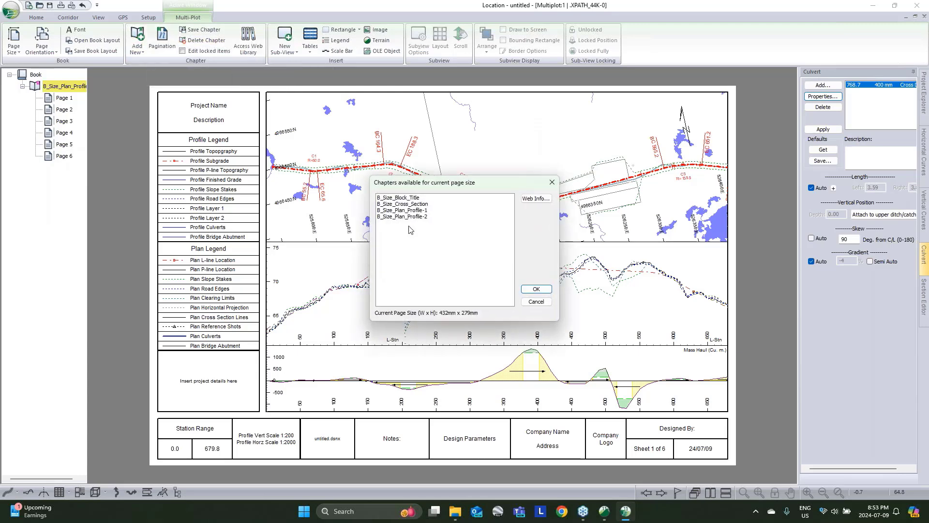
pyautogui.click(415, 204)
pyautogui.click(535, 289)
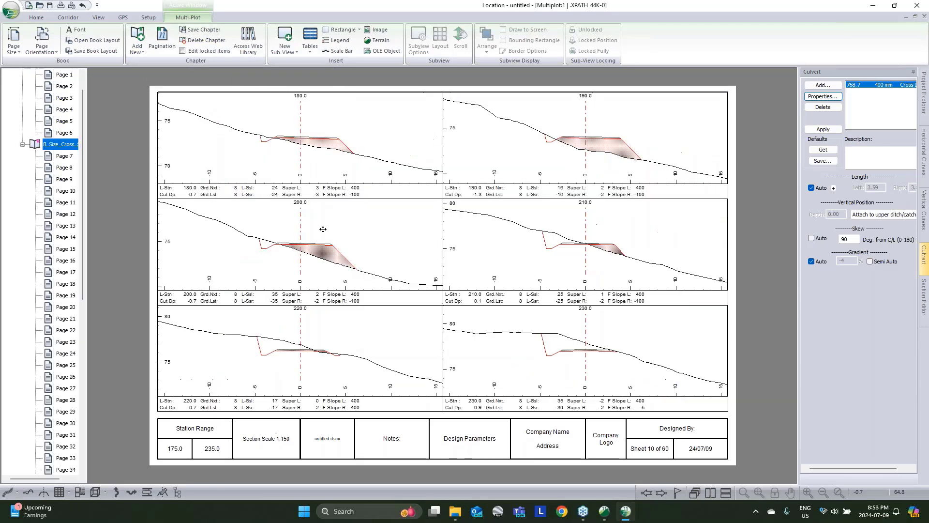
pyautogui.scroll(1, 12, 159)
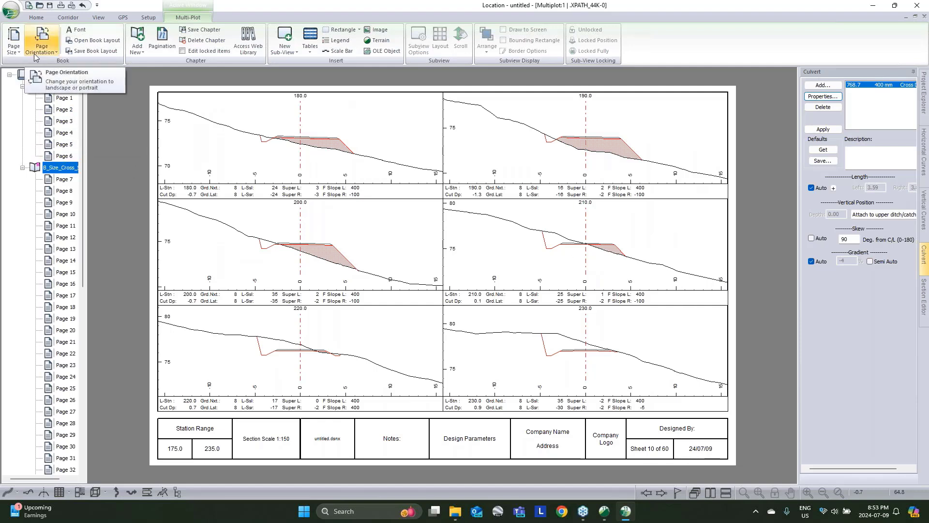
# Step: Review the file formats available for saving or exporting the design, without saving it
pyautogui.click(11, 9)
pyautogui.click(37, 129)
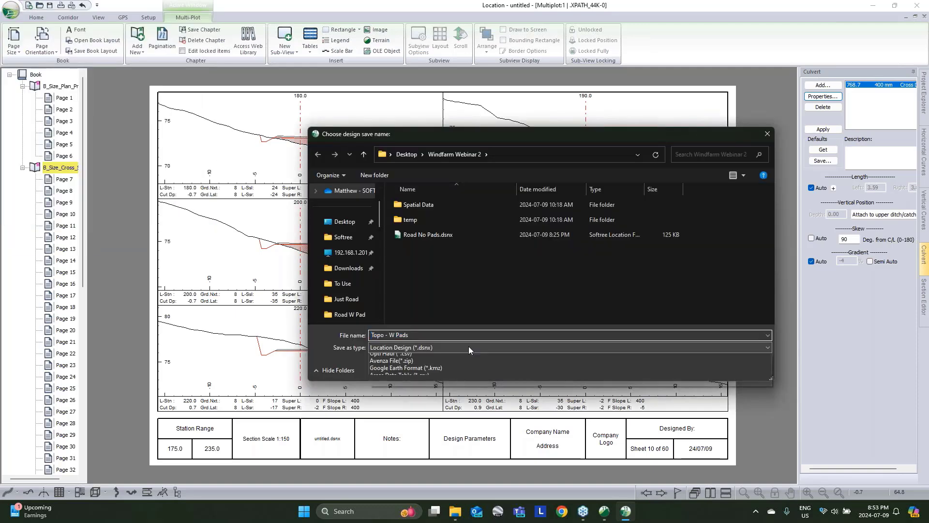
pyautogui.click(468, 347)
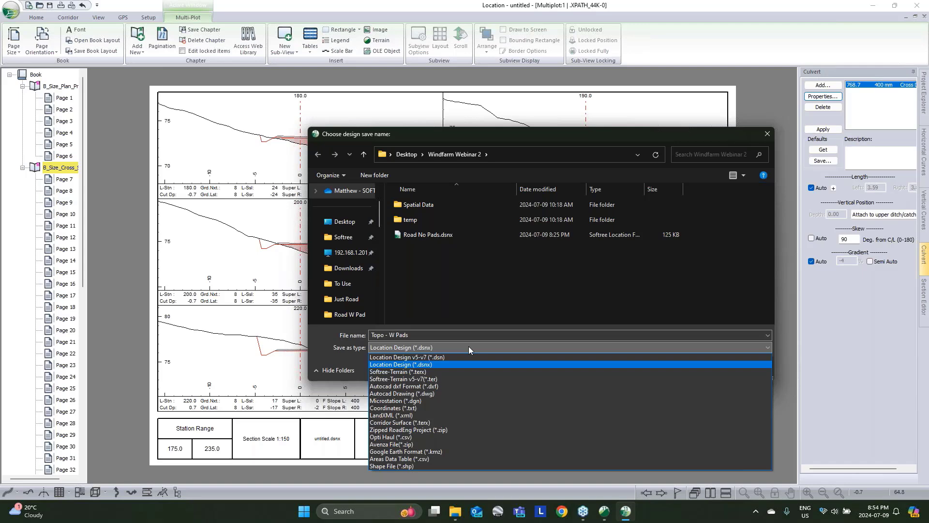
pyautogui.click(518, 299)
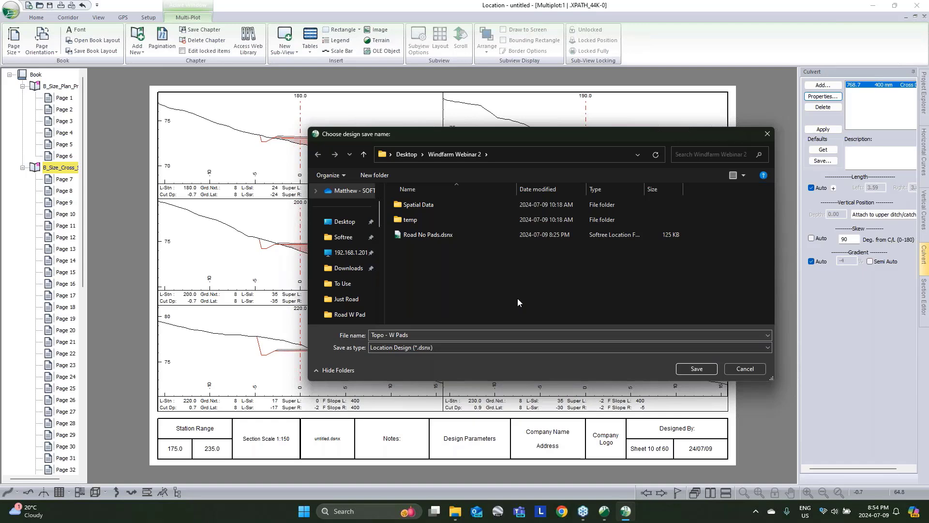
pyautogui.click(745, 369)
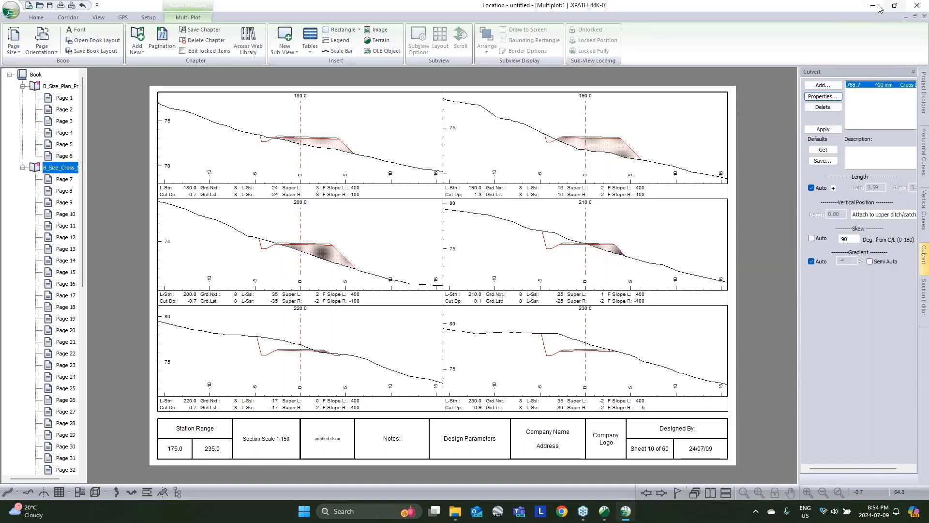
# Step: Switch to the Terrain window with the Topo - W Pads project
pyautogui.click(894, 5)
pyautogui.click(776, 147)
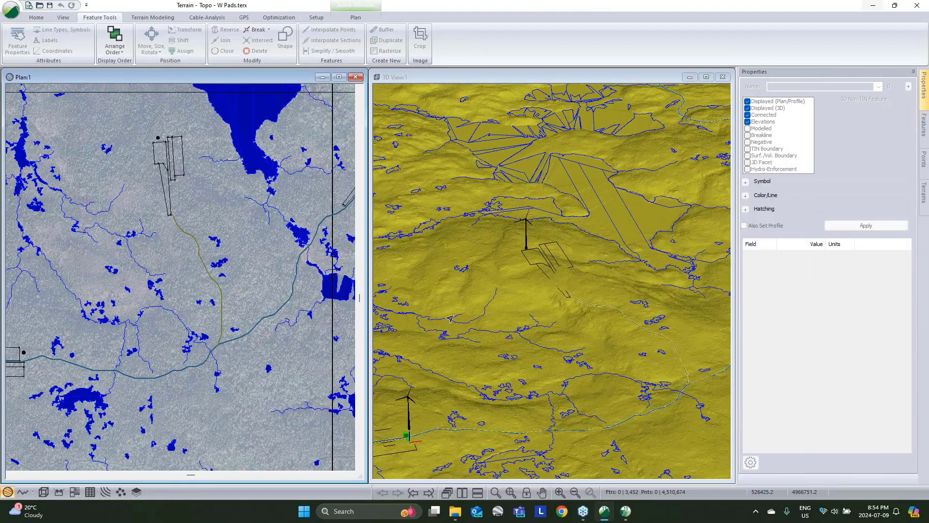
pyautogui.scroll(-1, 129, 350)
pyautogui.scroll(-1, 128, 351)
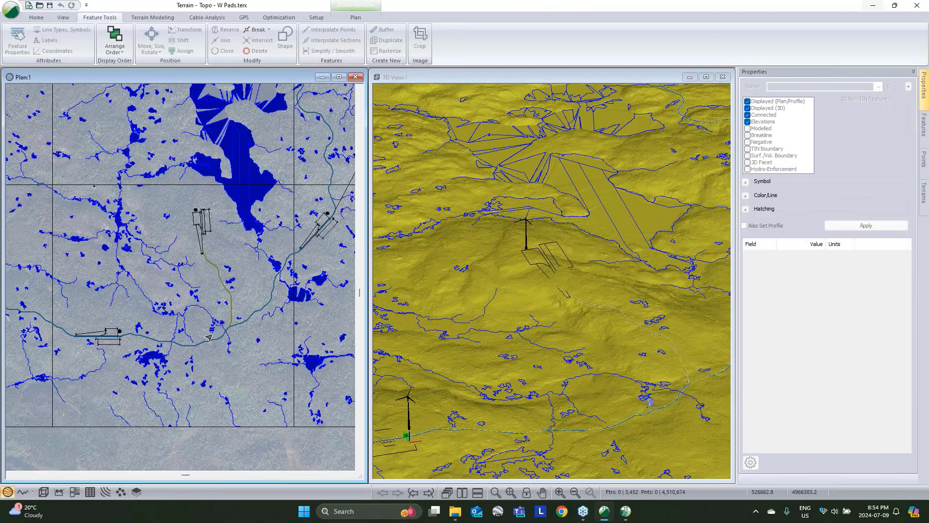
pyautogui.click(611, 517)
pyautogui.click(612, 517)
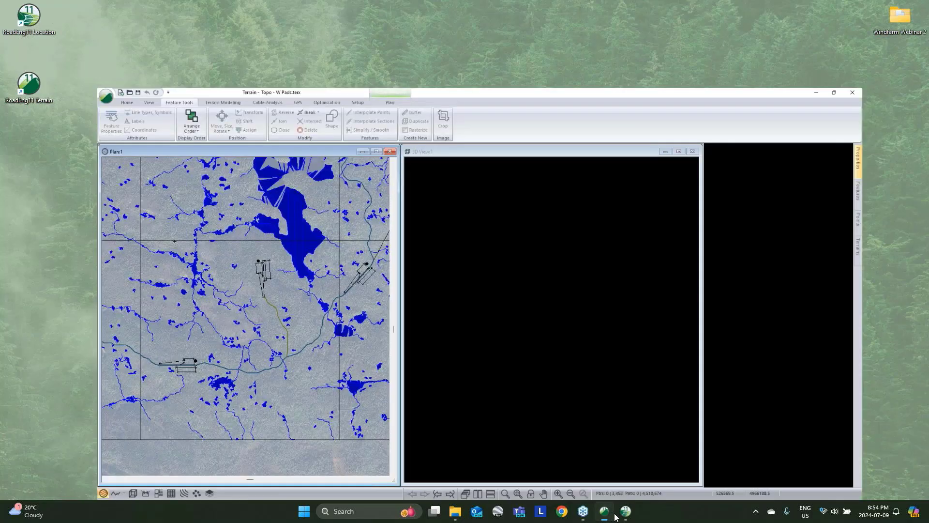
pyautogui.scroll(1, 129, 197)
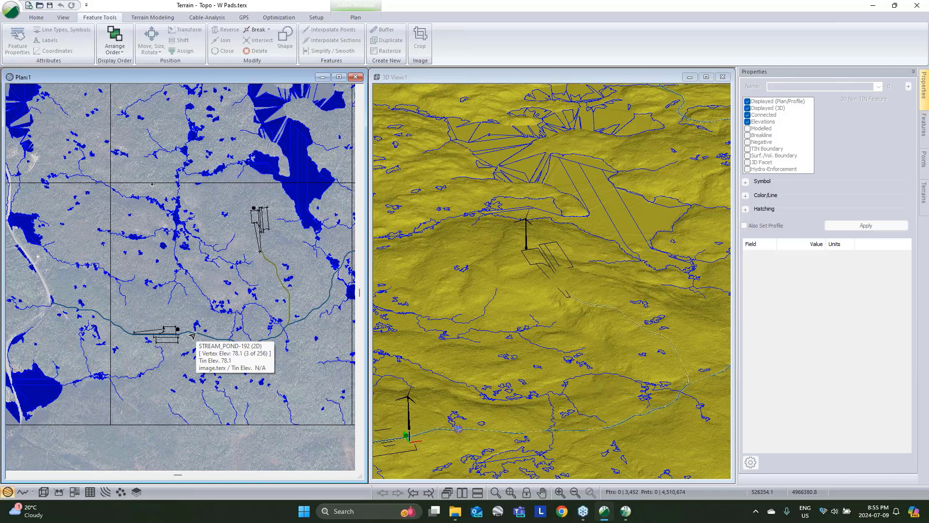
pyautogui.click(624, 519)
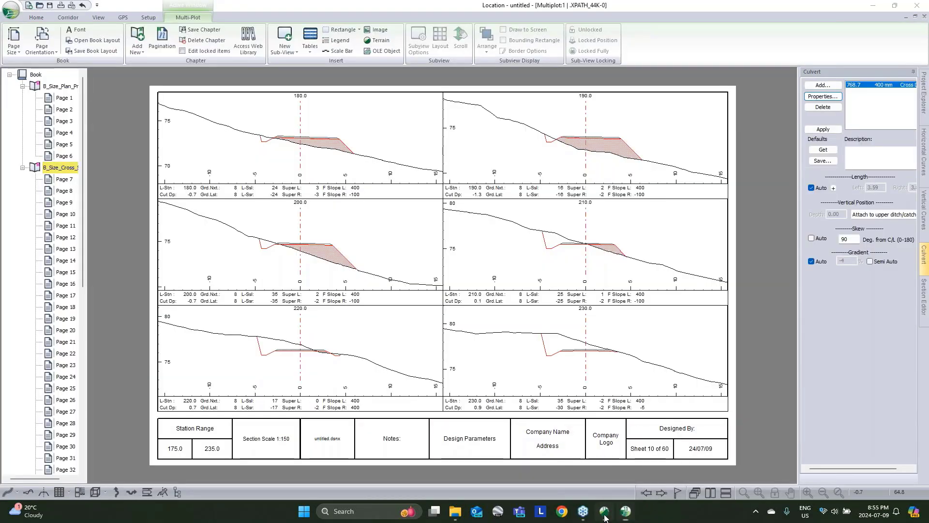
pyautogui.click(605, 517)
pyautogui.click(626, 513)
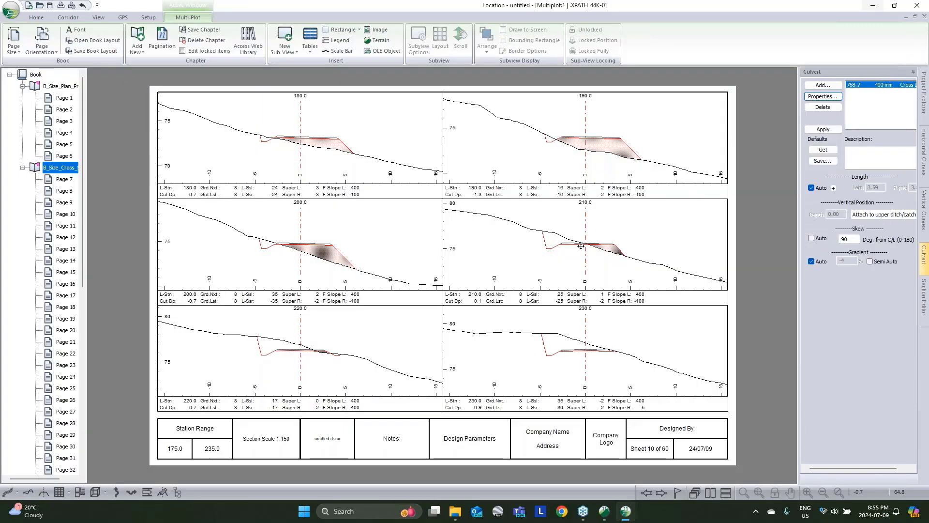
pyautogui.click(606, 518)
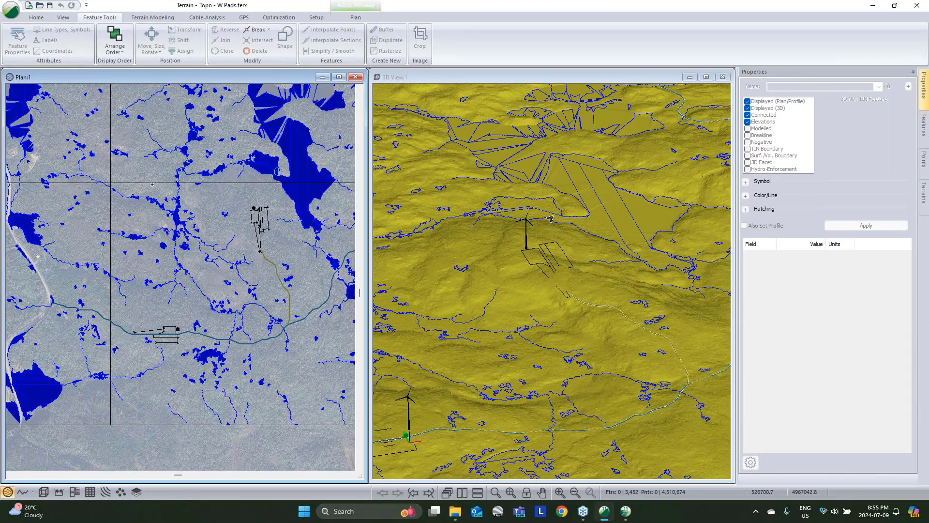
# Step: Select the .XPATH_79K-1 path in the plan view and review the feature names offered for selection by name, without changing the selection
pyautogui.click(270, 268)
pyautogui.rightClick(295, 227)
pyautogui.moveTo(339, 284)
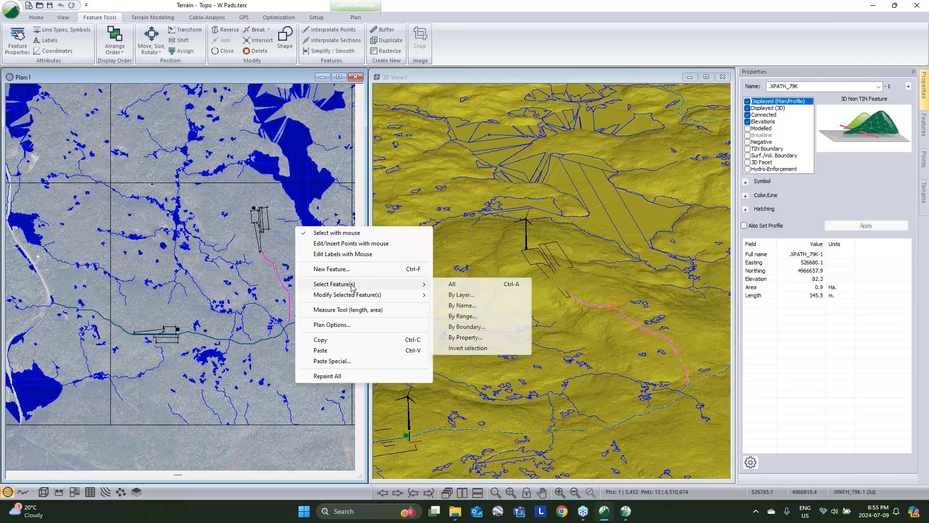
pyautogui.click(460, 305)
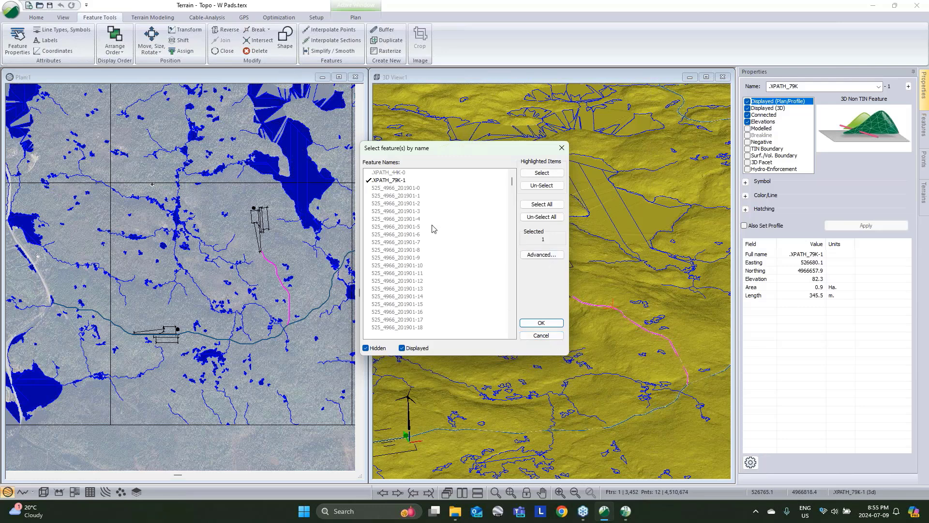
pyautogui.click(543, 336)
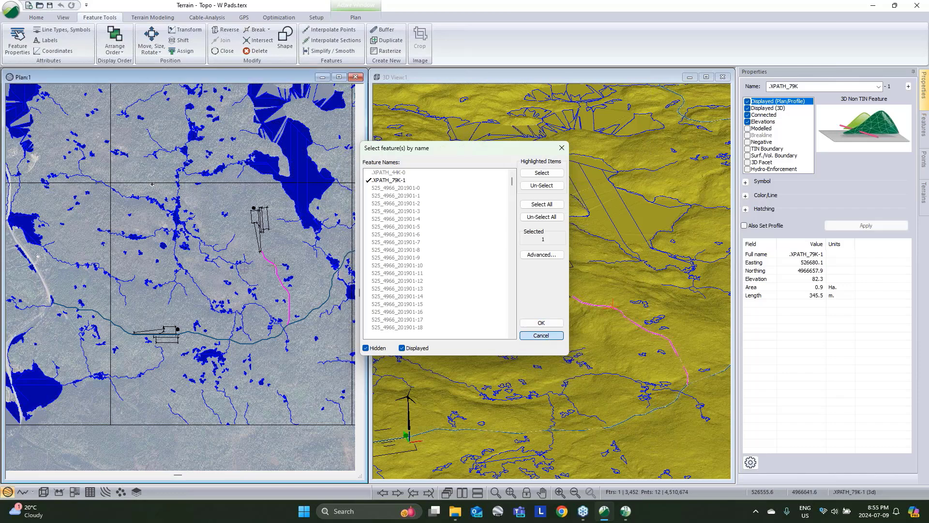
pyautogui.press('Escape')
# Step: Switch to the Location window, restore the multi-plot so the tiled design views show, and display the Project Explorer
pyautogui.hotkey('alt', 'Tab')
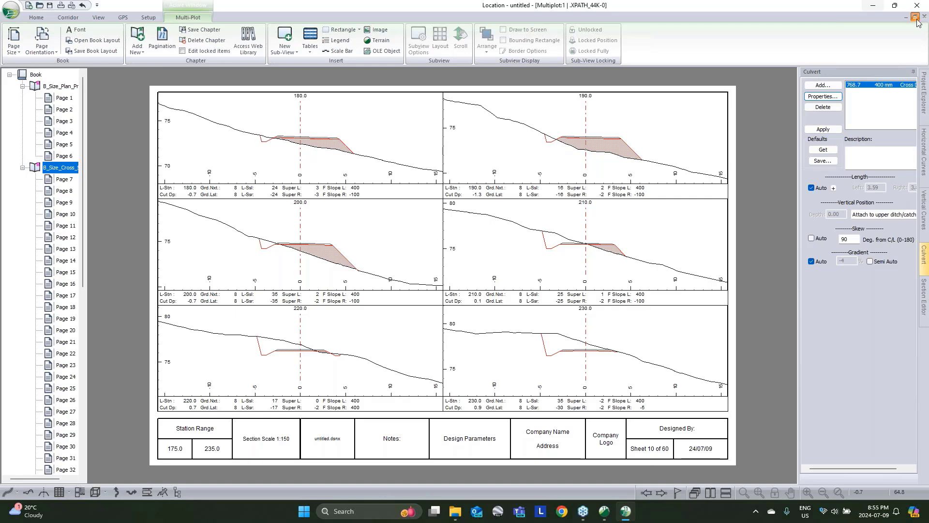
pyautogui.click(915, 17)
pyautogui.click(652, 202)
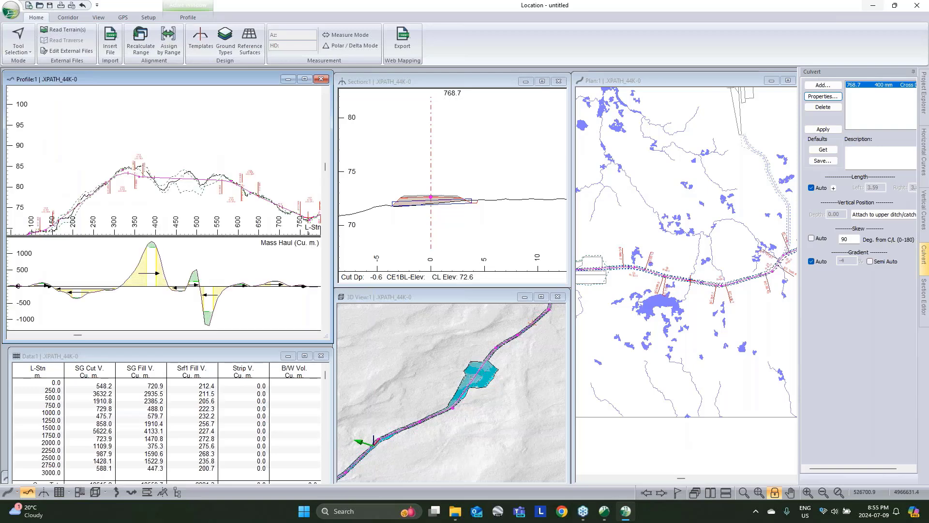
pyautogui.click(923, 107)
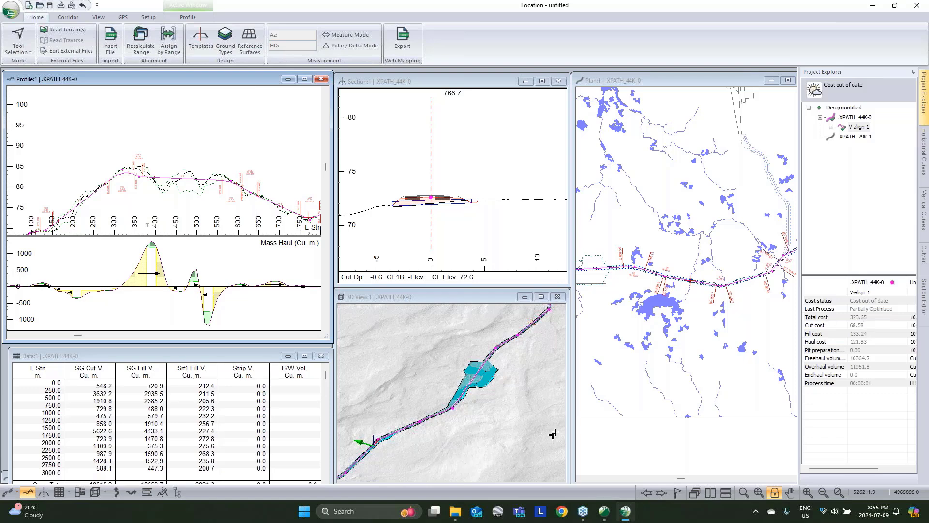
pyautogui.scroll(-1, 682, 317)
pyautogui.scroll(-1, 682, 317)
pyautogui.scroll(3, 624, 275)
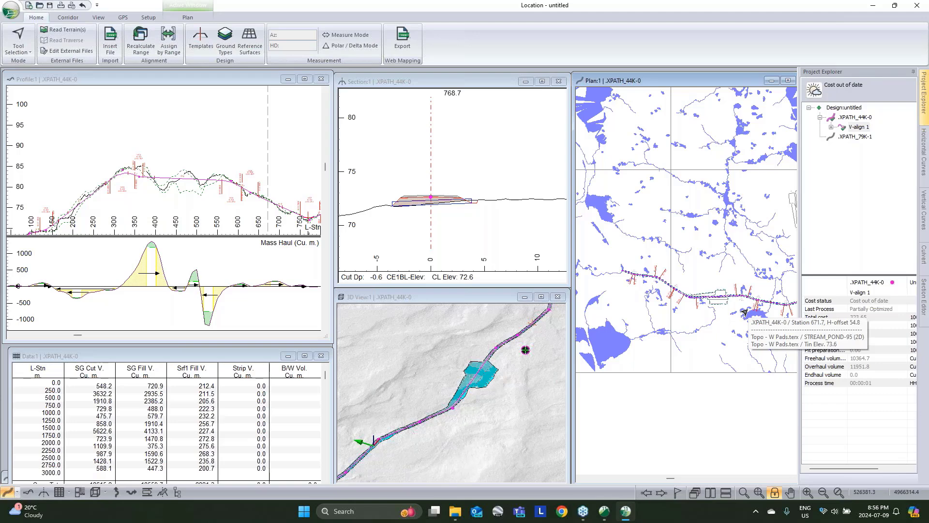
# Step: Add a horizontal alignment as a duplicate of the .XPATH_44K-0 alignment, displayed in the background
pyautogui.rightClick(851, 120)
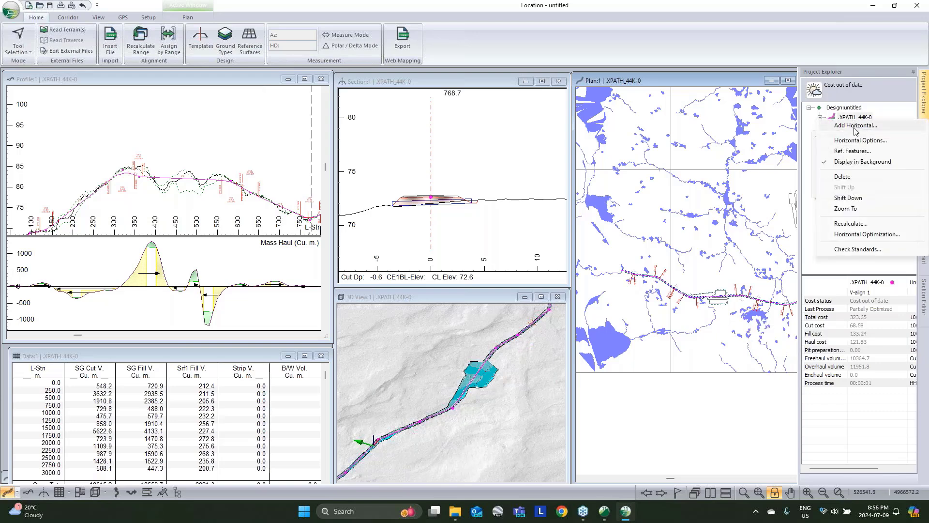
pyautogui.click(853, 127)
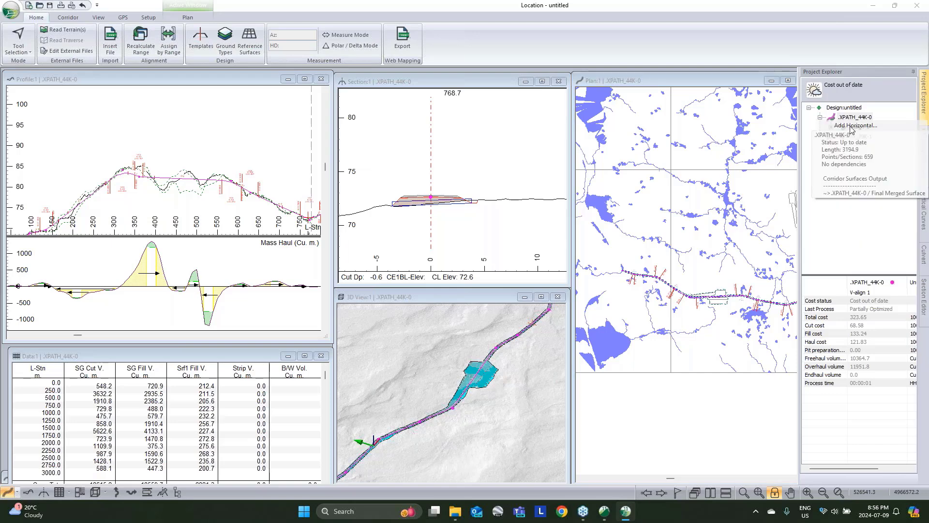
pyautogui.click(387, 245)
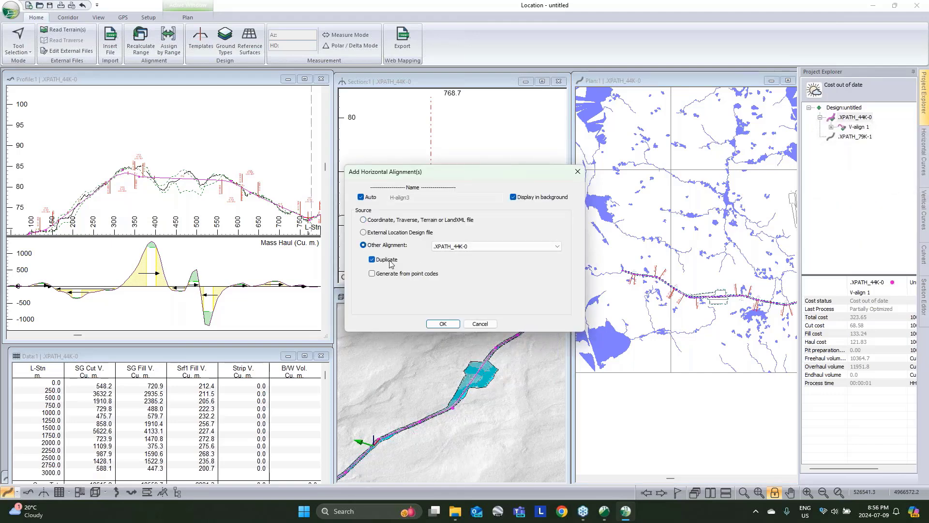
pyautogui.click(443, 323)
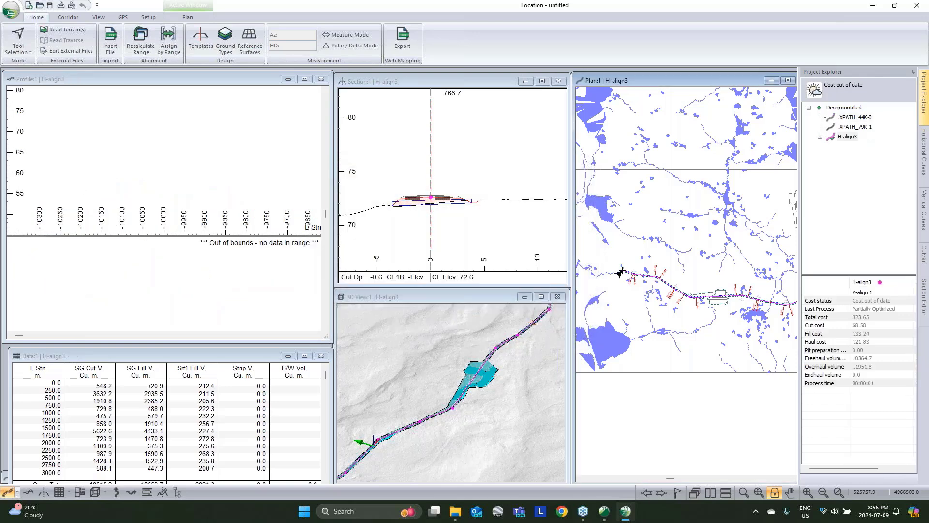
# Step: Reroute the duplicated alignment by moving its curve point near the stream junction southward in the plan view
pyautogui.scroll(5, 699, 307)
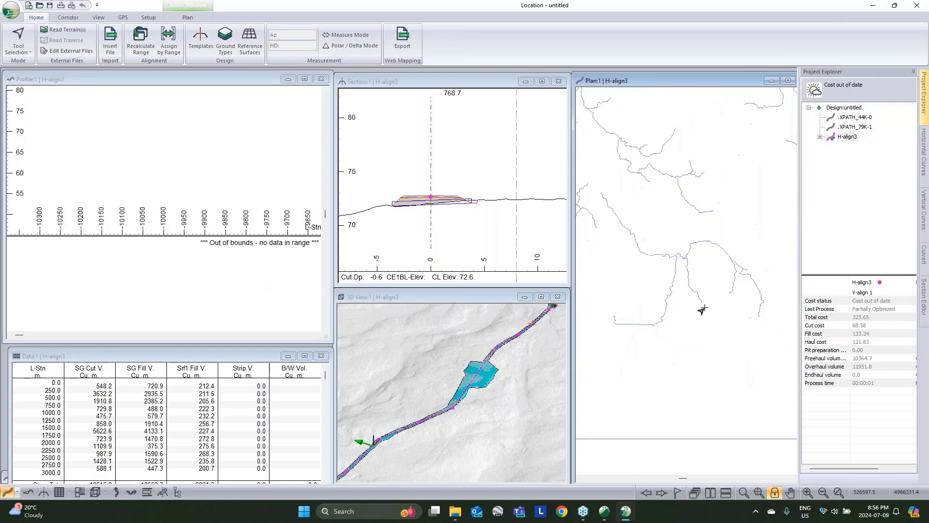
pyautogui.scroll(2, 700, 306)
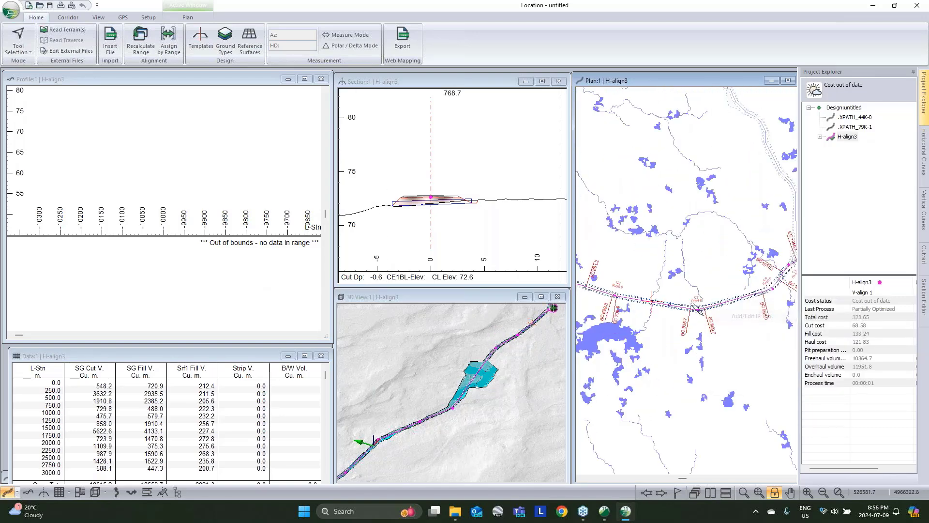
pyautogui.moveTo(699, 307); pyautogui.dragTo(702, 328)
# Step: Reshape the duplicated alignment's vertical profile between about stations 800 and 950 to follow the ground more closely
pyautogui.click(256, 79)
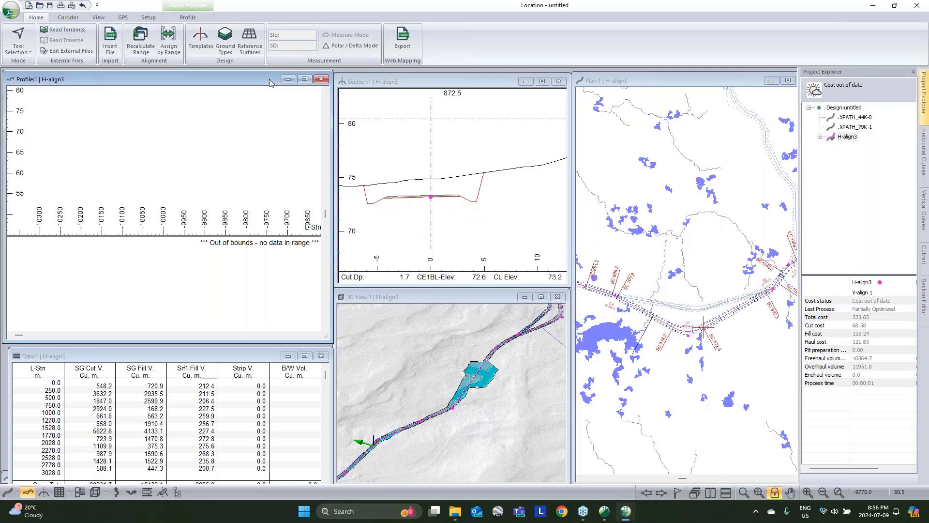
pyautogui.click(759, 492)
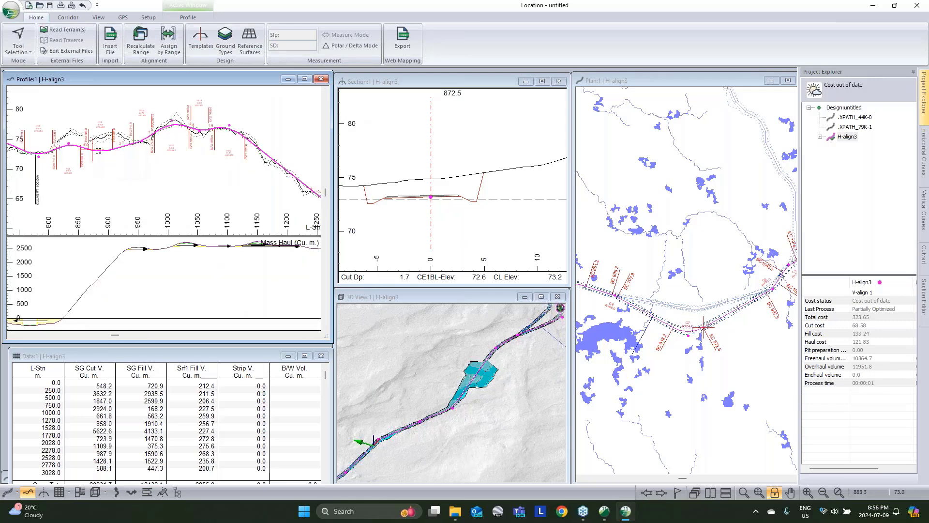
pyautogui.moveTo(100, 153); pyautogui.dragTo(65, 133)
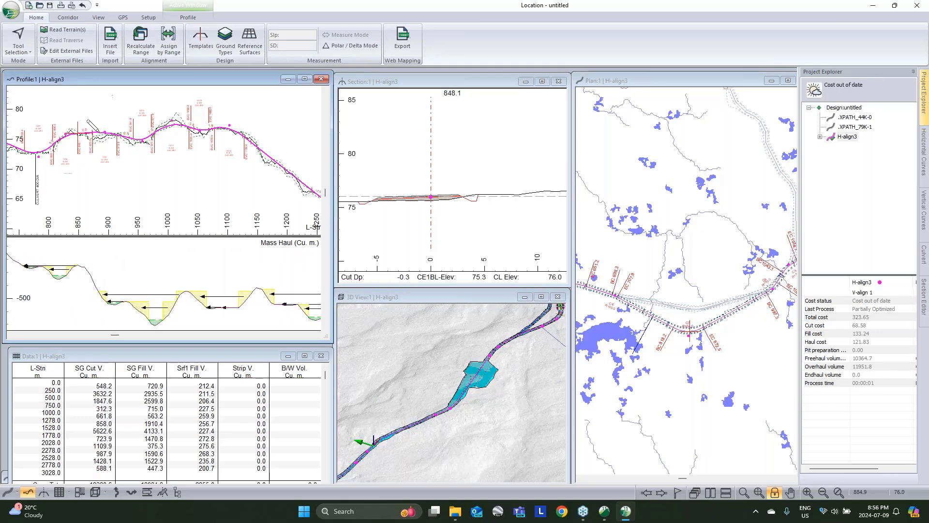
pyautogui.moveTo(114, 135); pyautogui.dragTo(66, 135)
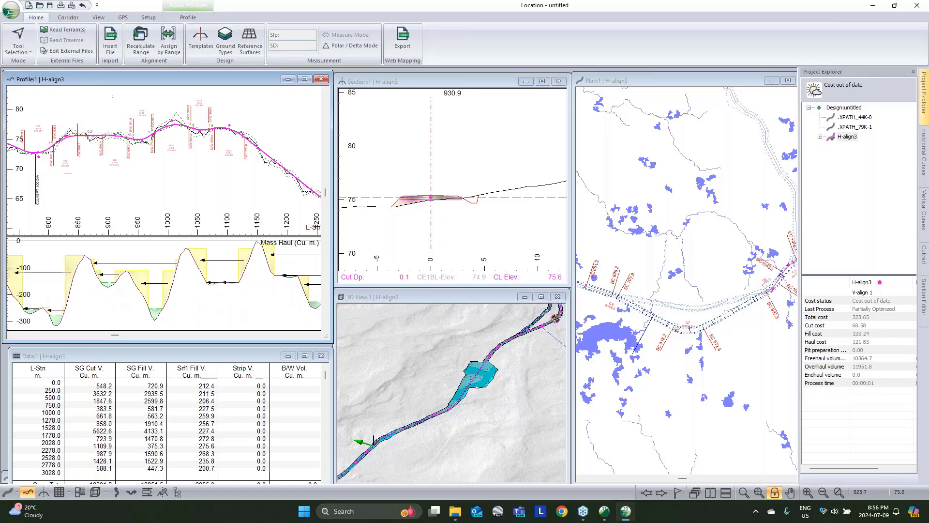
# Step: Re-cost the current alignment only and compare its costs with those of .XPATH_44K-0
pyautogui.scroll(-2, 135, 218)
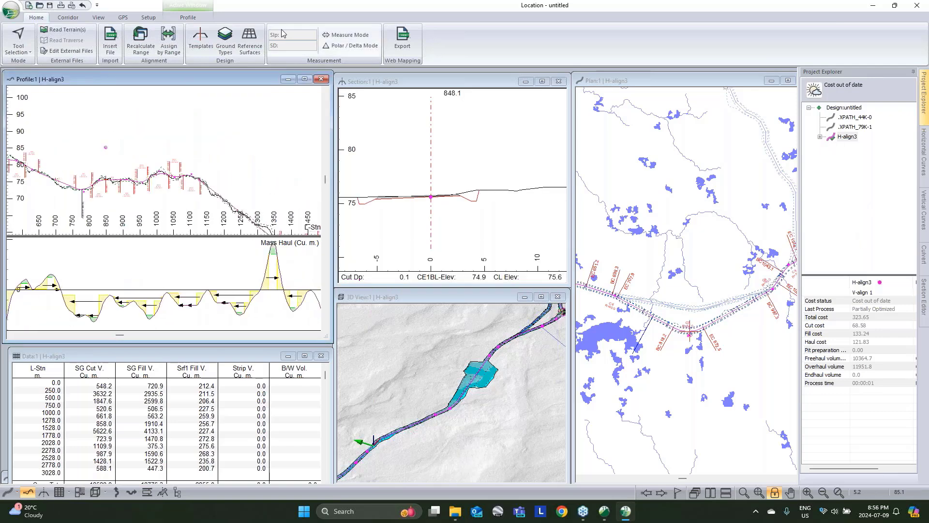
pyautogui.click(140, 42)
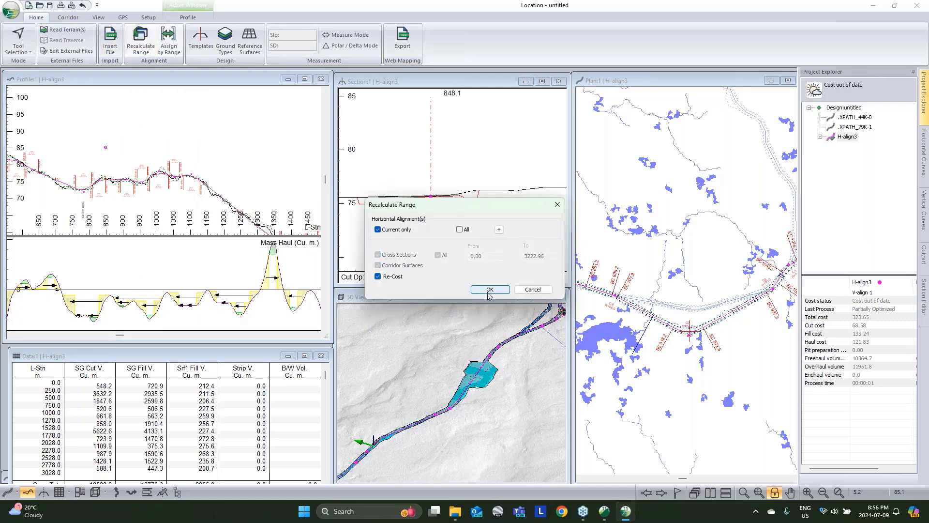
pyautogui.click(489, 288)
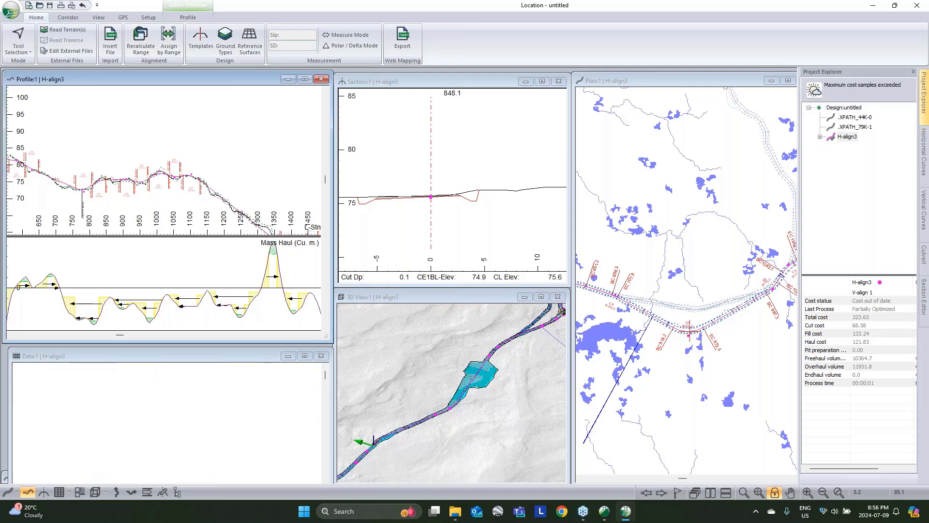
pyautogui.rightClick(854, 117)
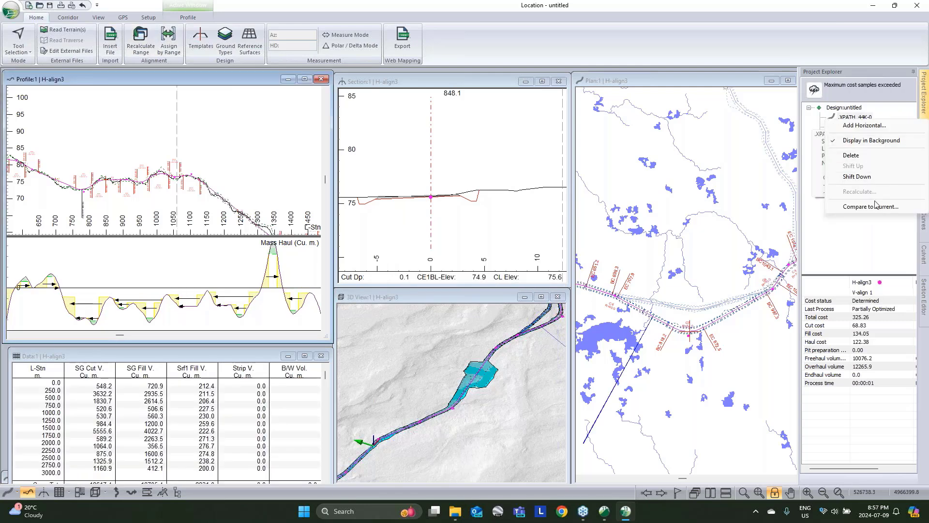
pyautogui.click(871, 207)
pyautogui.click(484, 288)
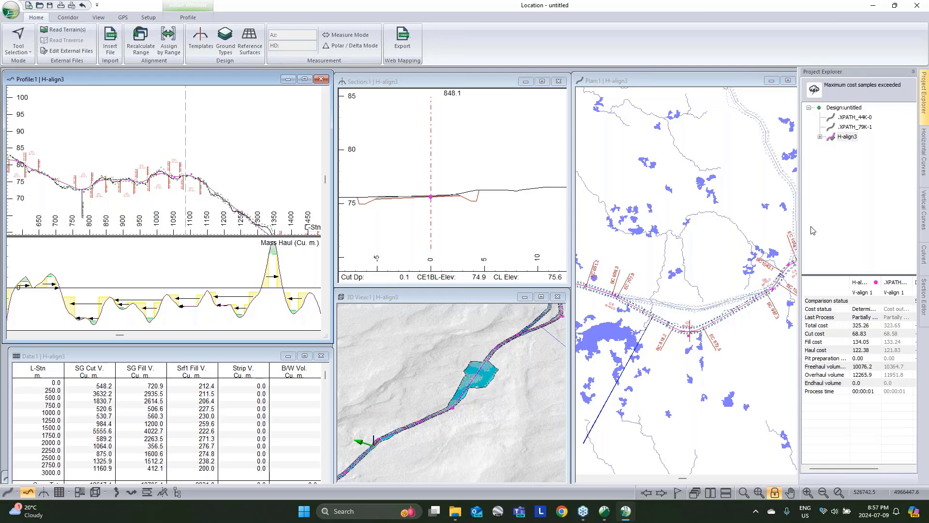
# Step: Make .XPATH_44K-0 the current alignment and delete the duplicate H-align3
pyautogui.rightClick(853, 138)
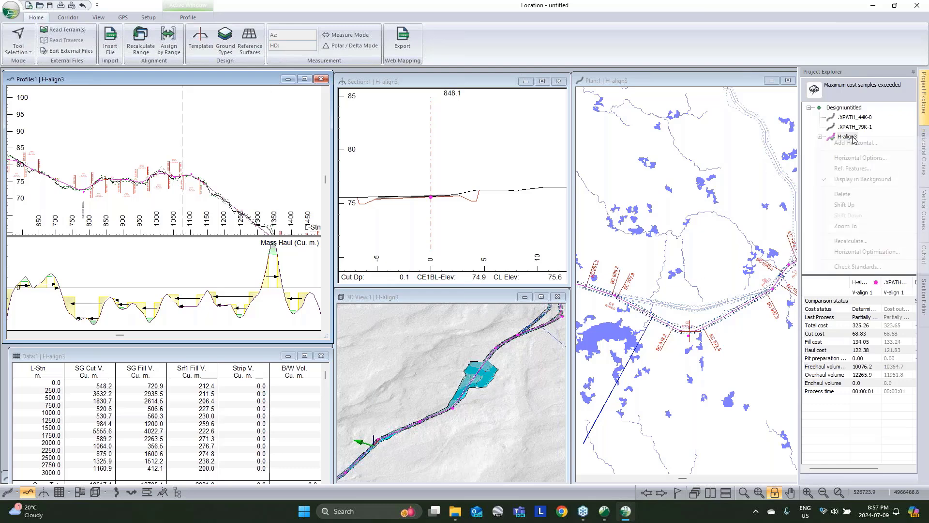
pyautogui.click(853, 118)
pyautogui.rightClick(846, 137)
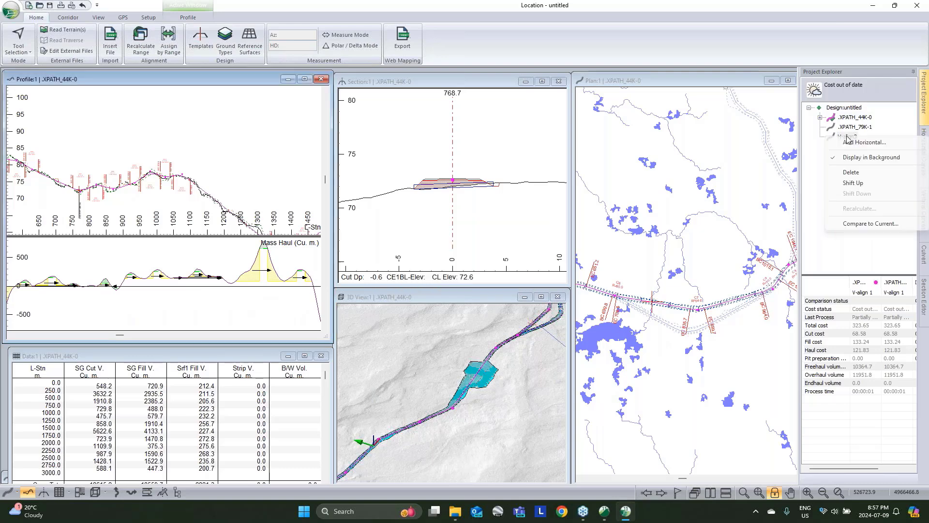
pyautogui.click(850, 172)
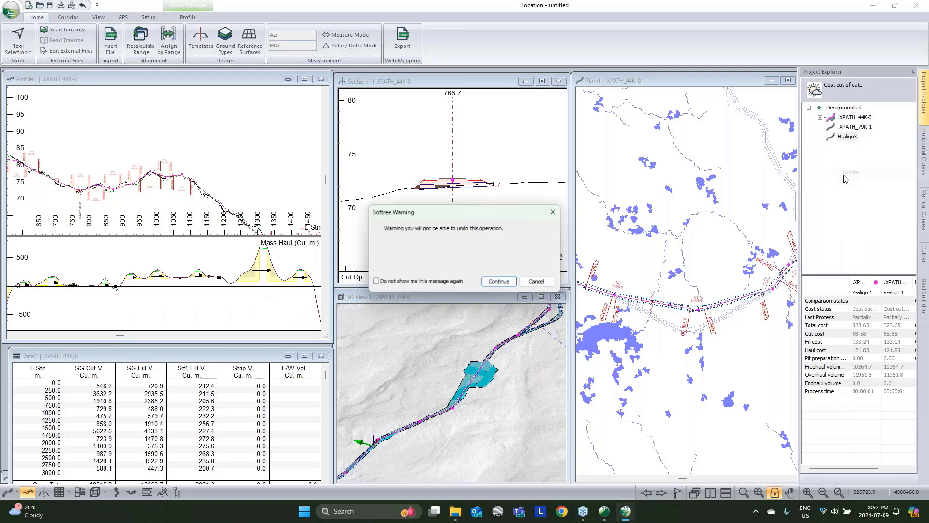
pyautogui.click(498, 281)
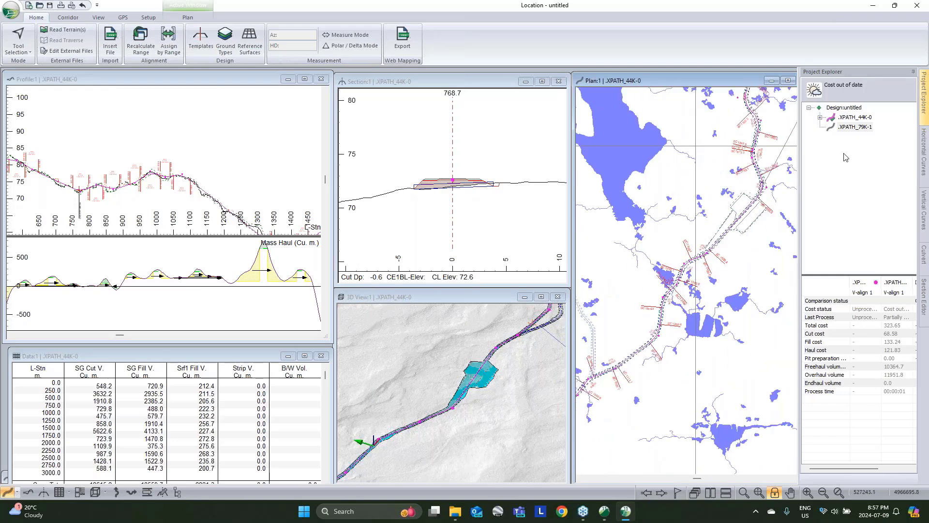
pyautogui.rightClick(854, 127)
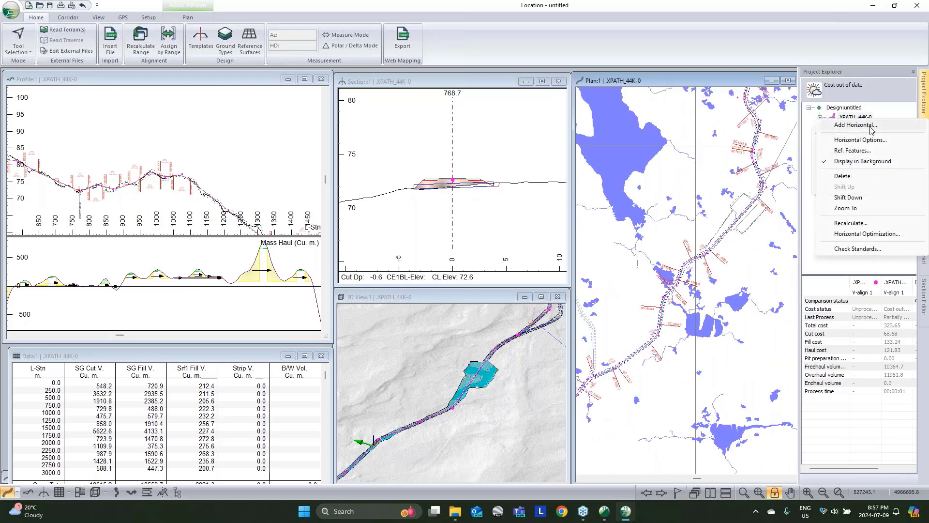
pyautogui.click(869, 126)
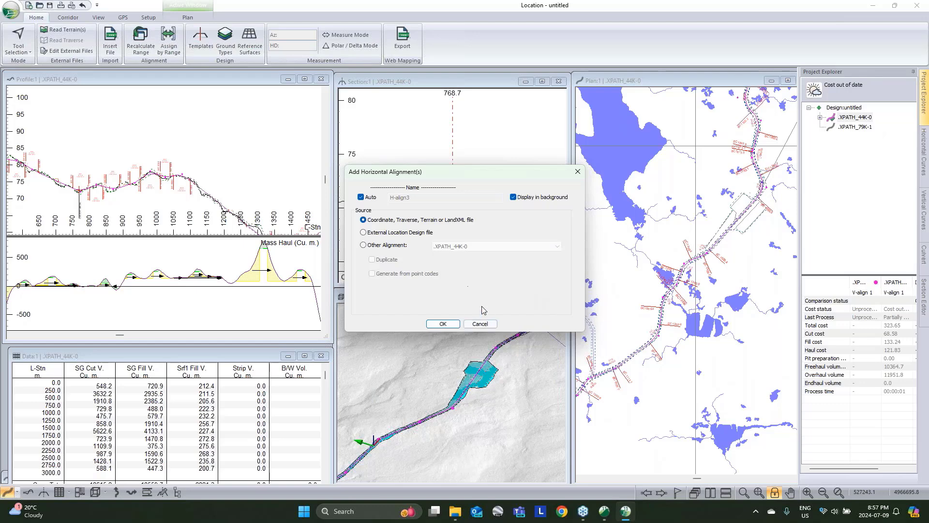
pyautogui.press('Escape')
pyautogui.rightClick(856, 119)
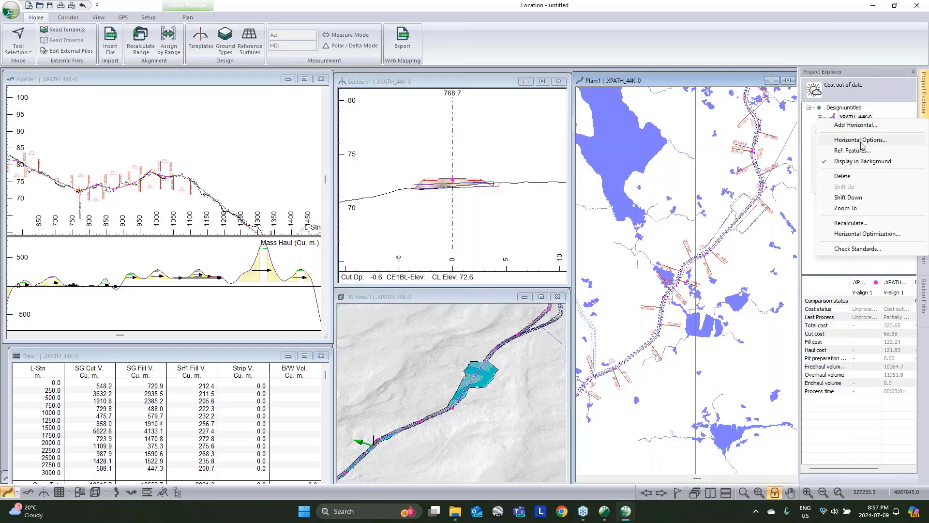
pyautogui.click(860, 139)
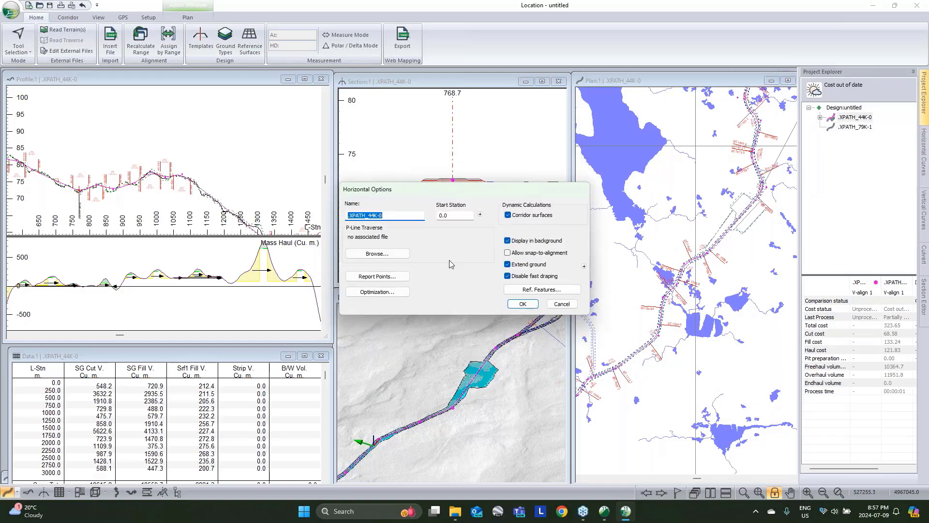
pyautogui.click(561, 303)
# Step: Add a new horizontal alignment as a duplicate of the existing alignment .XPATH_44K-0
pyautogui.rightClick(855, 117)
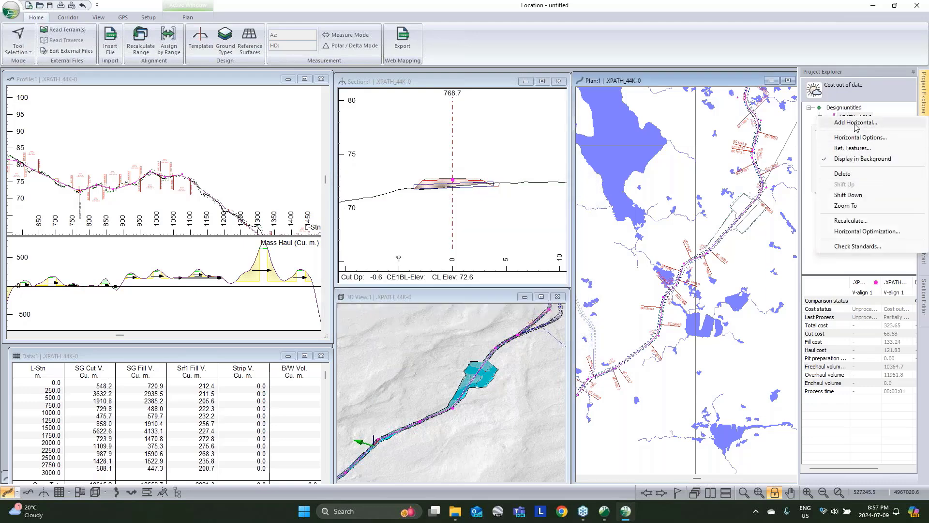
pyautogui.click(855, 123)
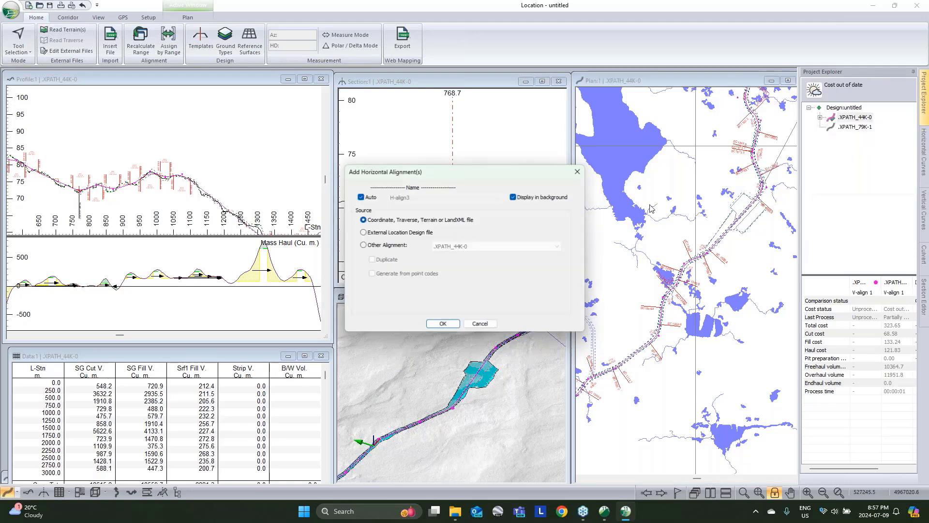
pyautogui.click(364, 245)
pyautogui.click(442, 323)
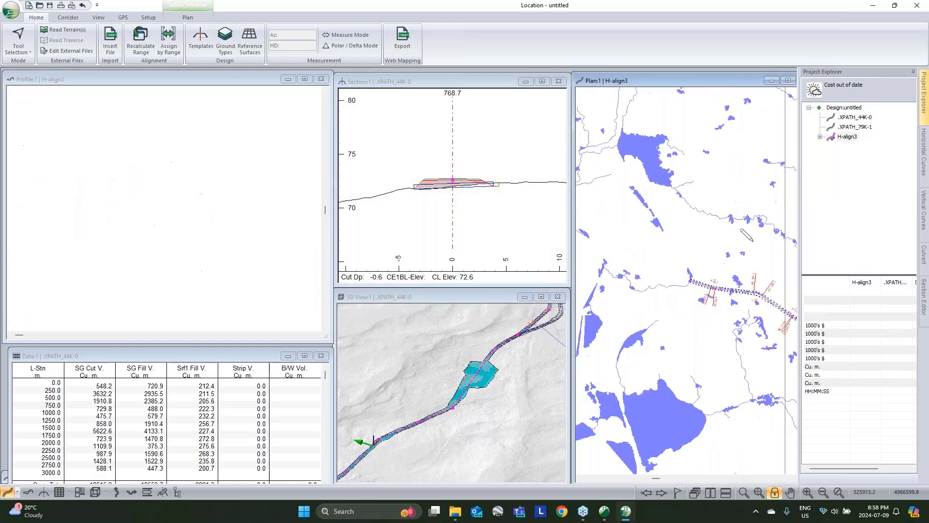
# Step: Locate the pad beside the duplicated alignment in the plan and show the cross section at station 1700
pyautogui.scroll(-5, 745, 244)
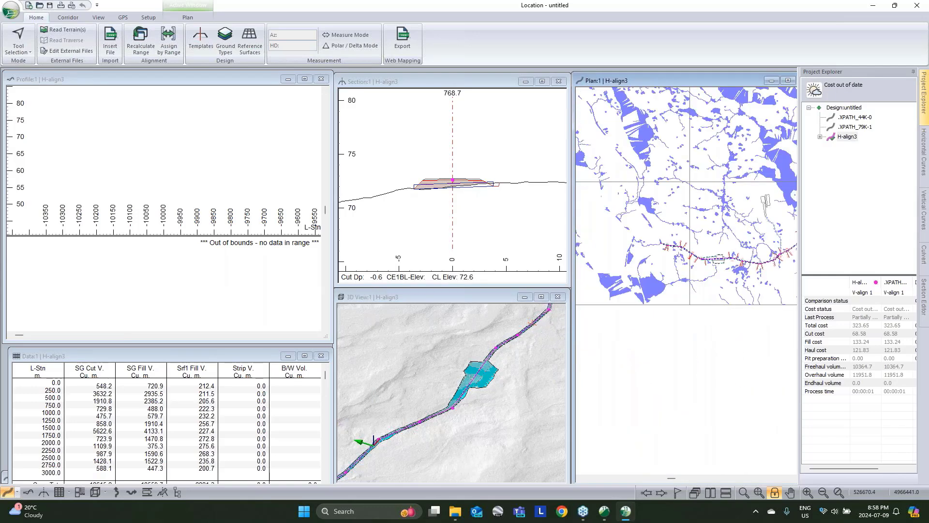
pyautogui.scroll(4, 736, 230)
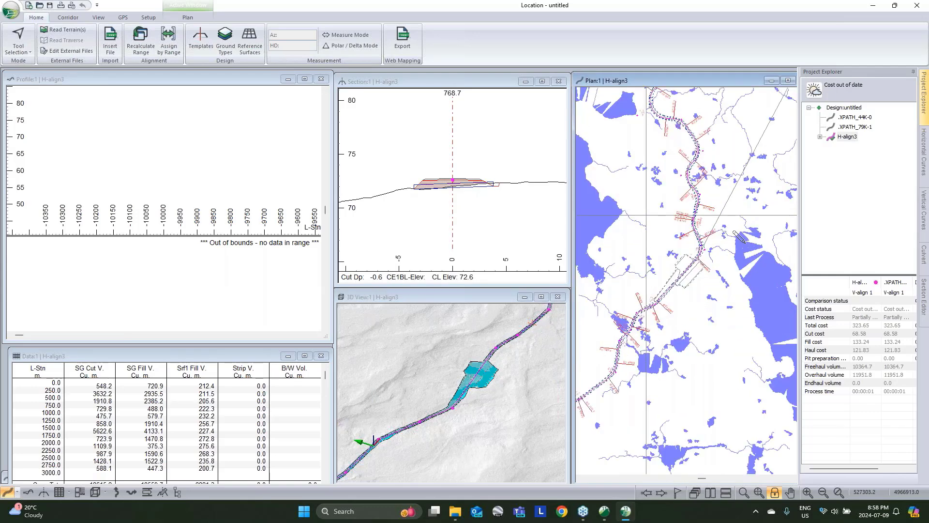
pyautogui.moveTo(732, 255); pyautogui.dragTo(696, 362, button='middle')
pyautogui.rightClick(729, 253)
pyautogui.click(736, 258)
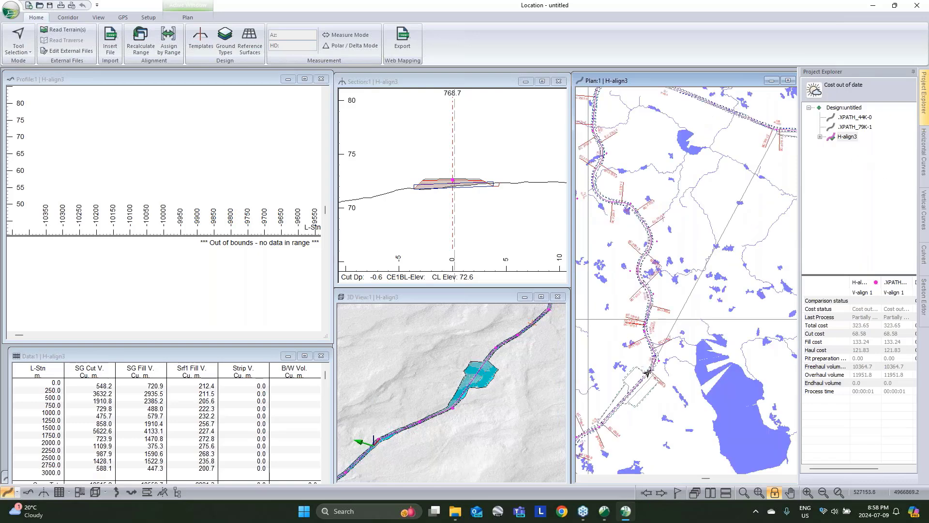
pyautogui.scroll(2, 647, 375)
pyautogui.click(647, 375)
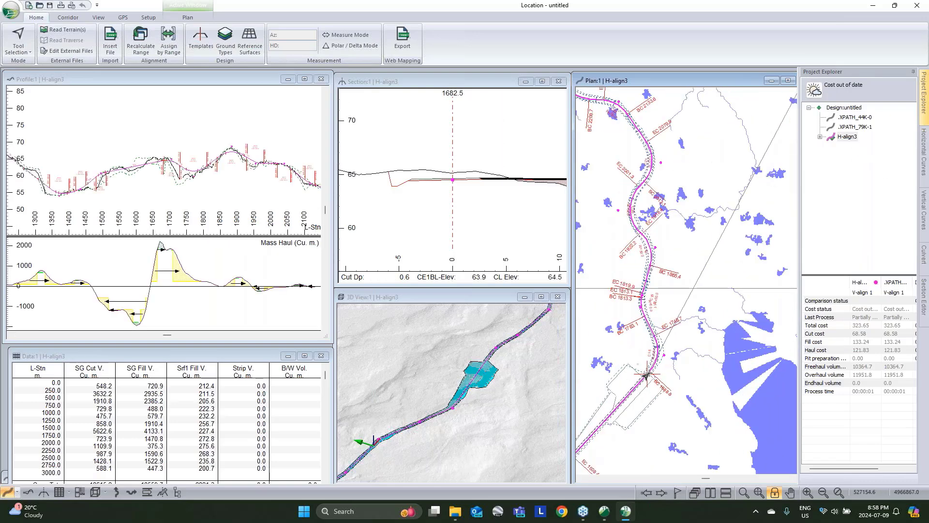
pyautogui.scroll(-2, 653, 368)
pyautogui.click(653, 372)
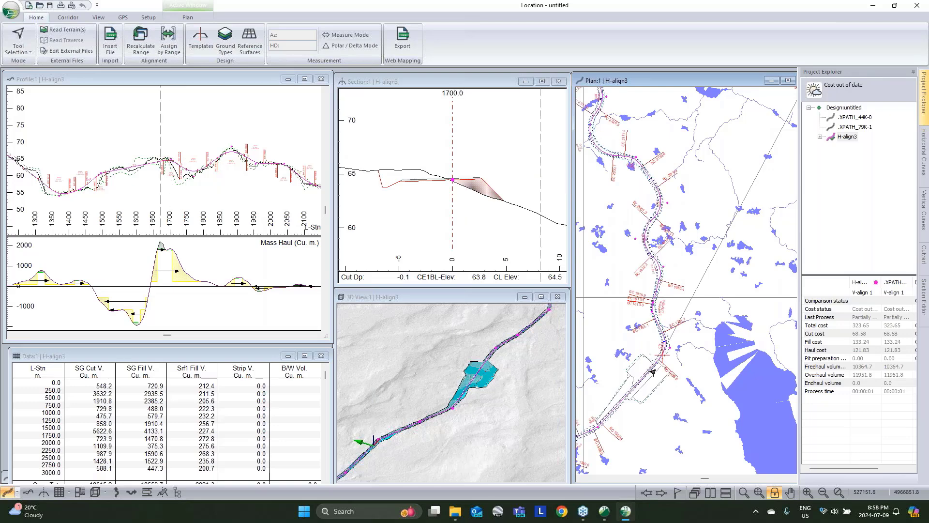
pyautogui.scroll(-2, 653, 371)
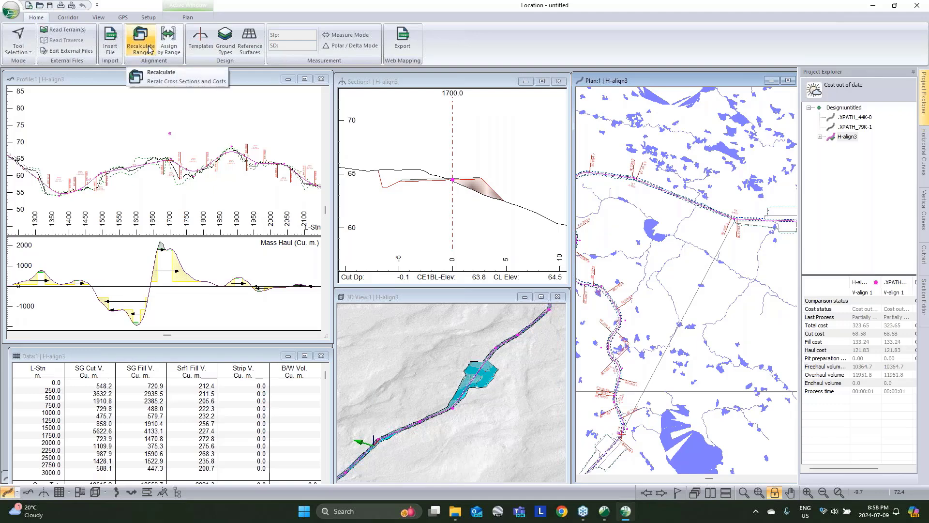
# Step: Examine the properties of the left Resource I component in the WFW - Windfarm Wide template
pyautogui.click(201, 47)
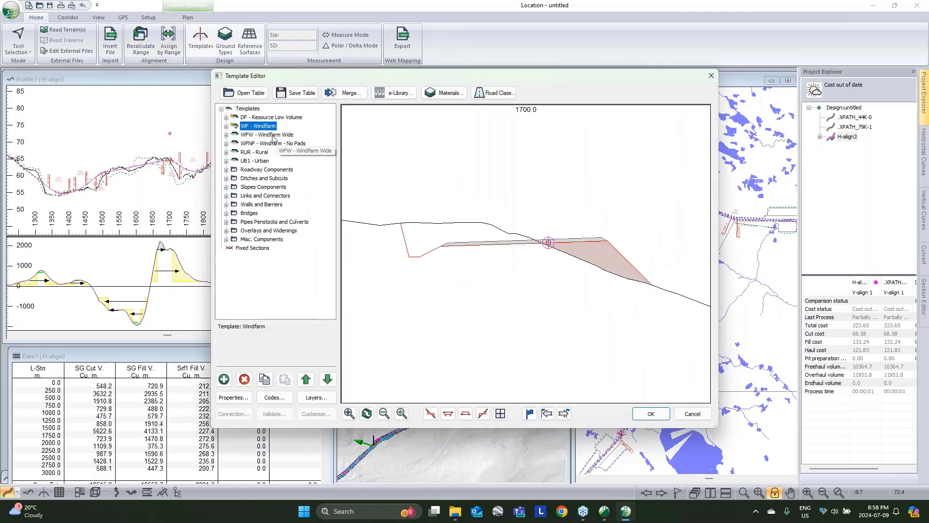
pyautogui.click(228, 136)
pyautogui.click(227, 136)
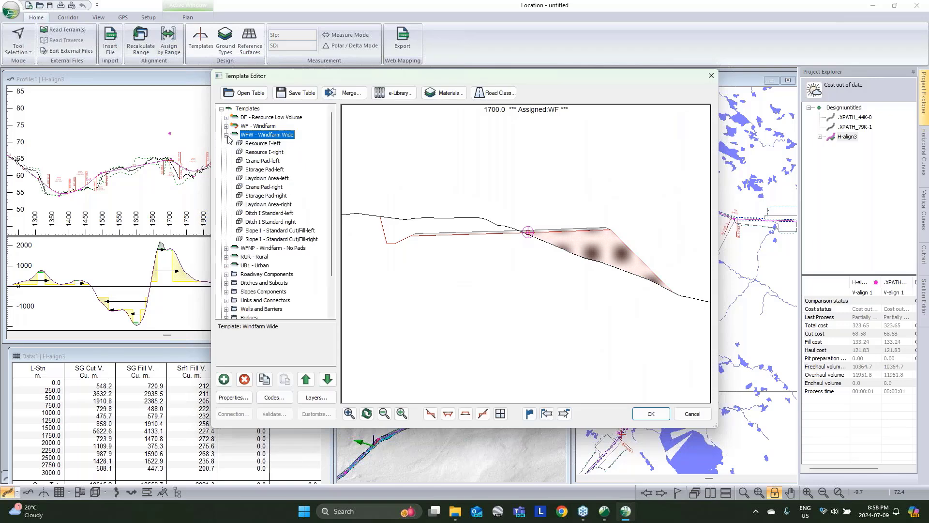
pyautogui.click(263, 143)
pyautogui.doubleClick(263, 144)
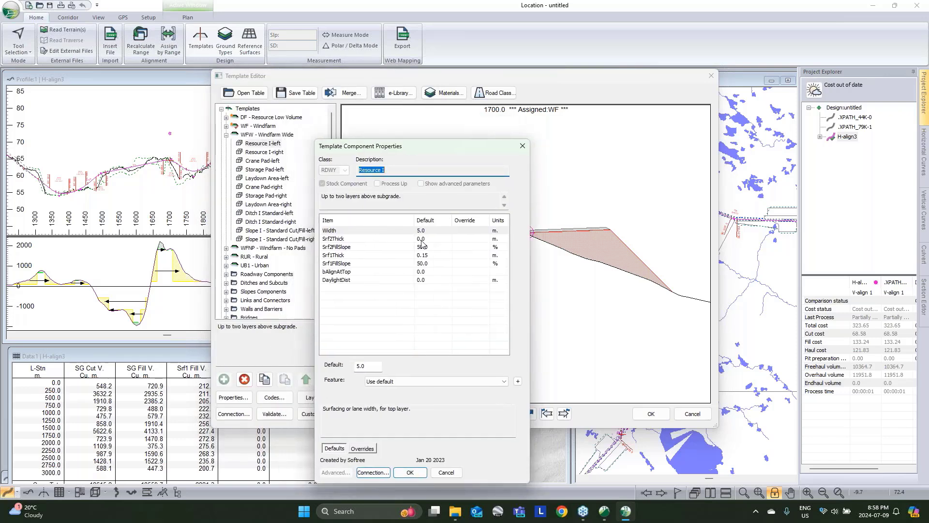
pyautogui.click(446, 472)
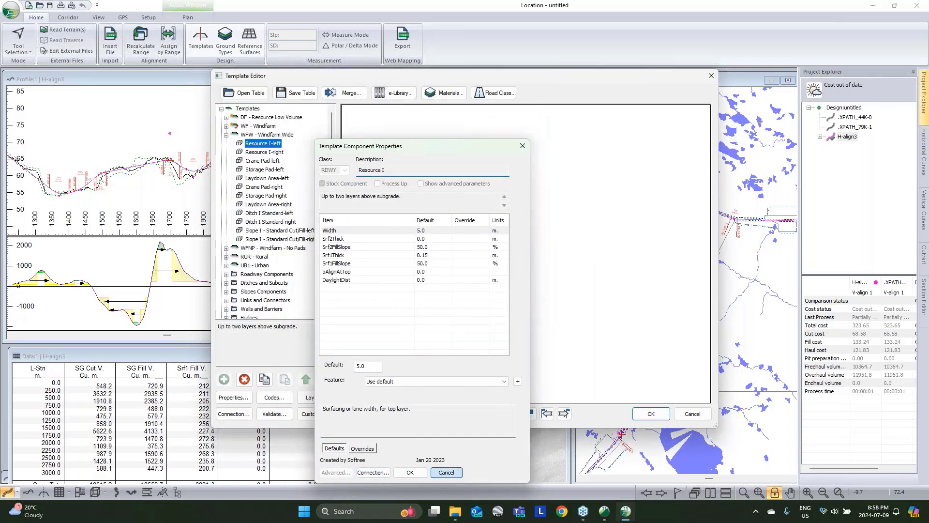
# Step: Compare the left Resource I component of the WF - Windfarm template with the right one of WFW - Windfarm Wide
pyautogui.click(226, 127)
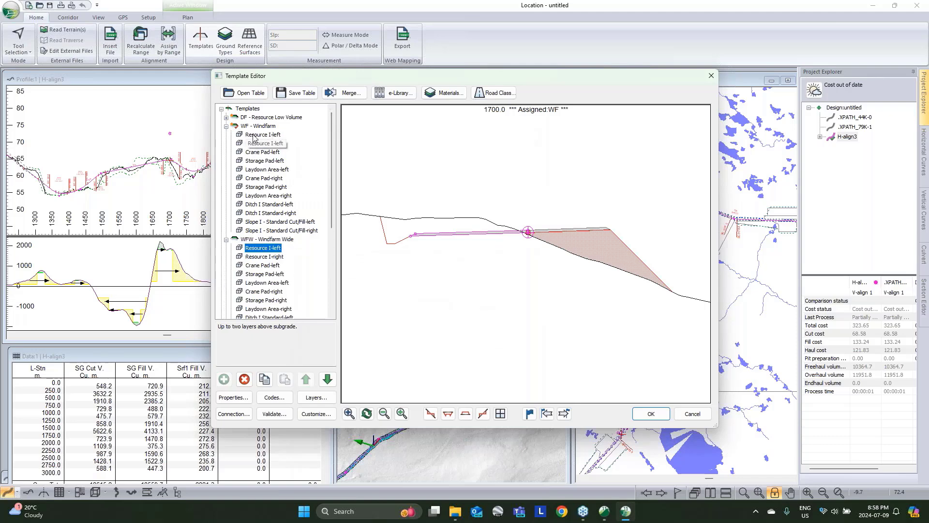
pyautogui.doubleClick(251, 135)
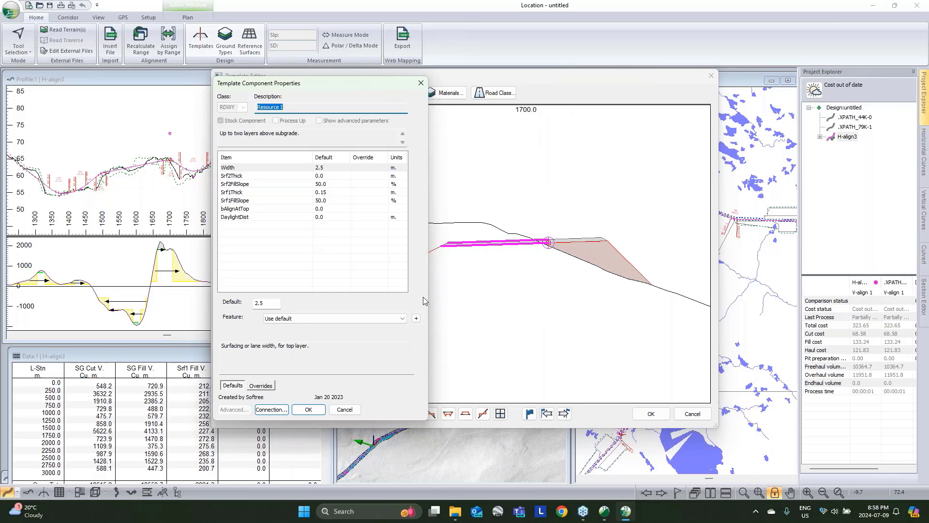
pyautogui.click(345, 409)
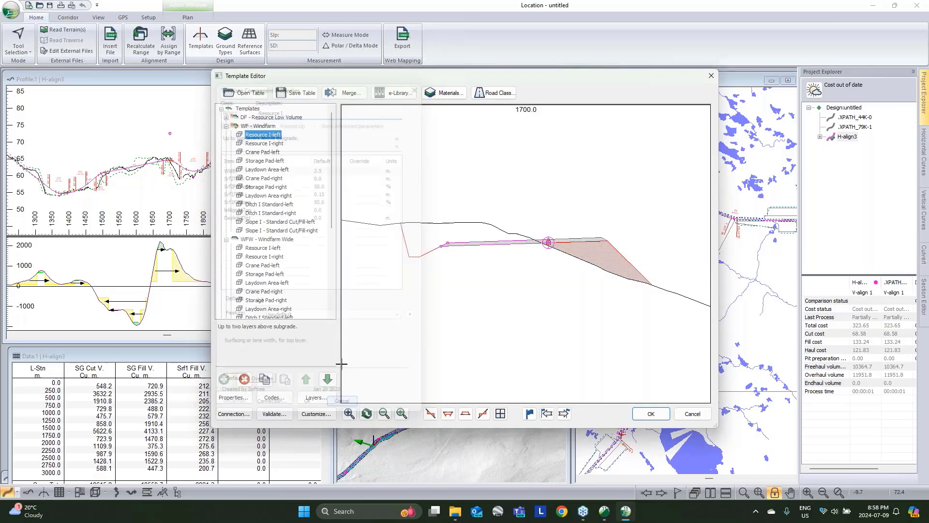
pyautogui.click(256, 248)
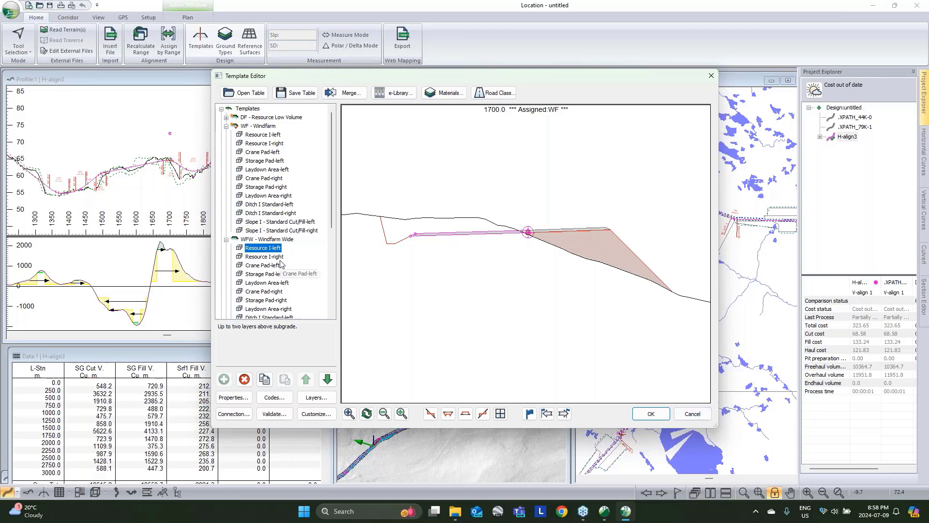
pyautogui.doubleClick(279, 257)
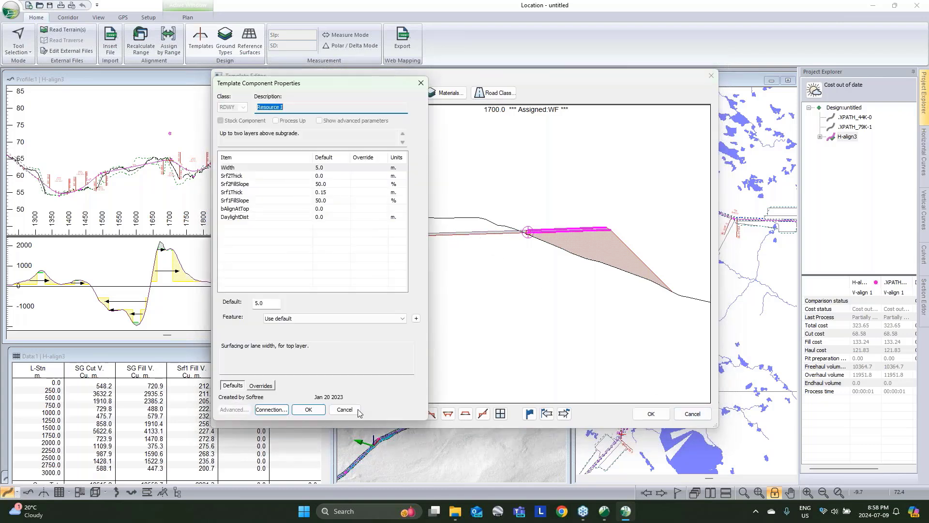
pyautogui.click(356, 411)
pyautogui.click(692, 414)
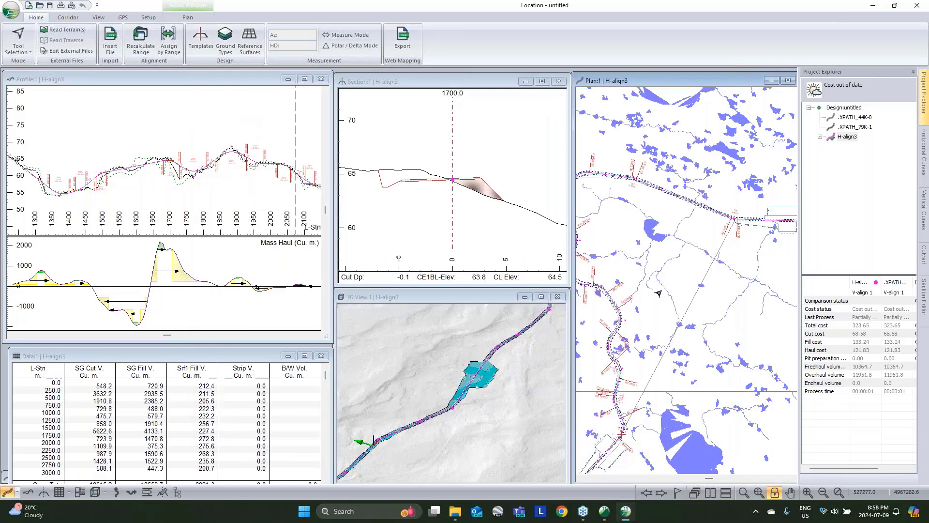
# Step: Assign the WFW Windfarm Wide template to the duplicated alignment from station 1700 to its end
pyautogui.click(168, 41)
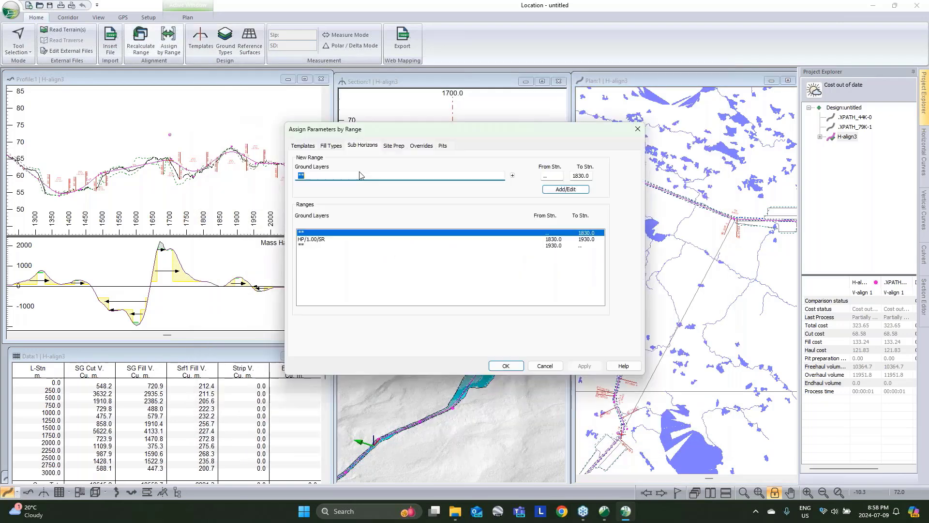
pyautogui.click(308, 149)
pyautogui.press('Tab')
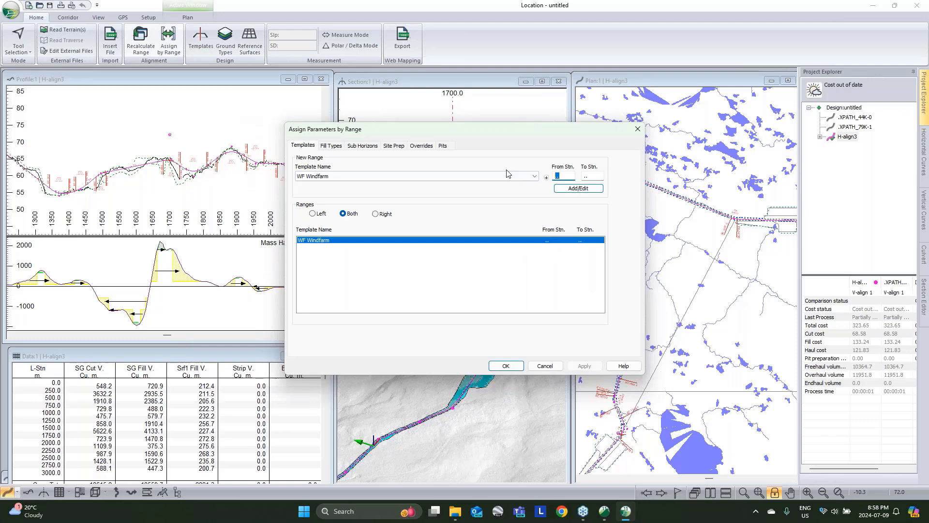
pyautogui.write('1700')
pyautogui.click(485, 177)
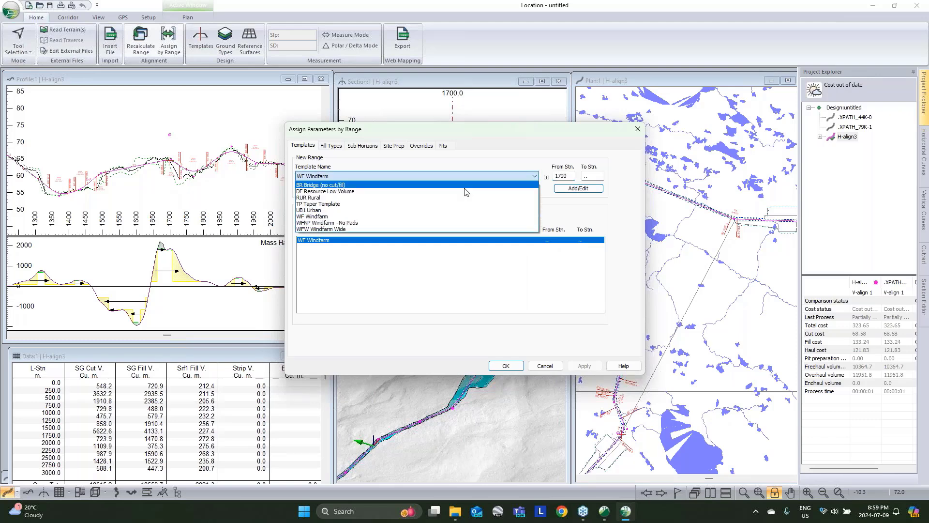
pyautogui.click(411, 229)
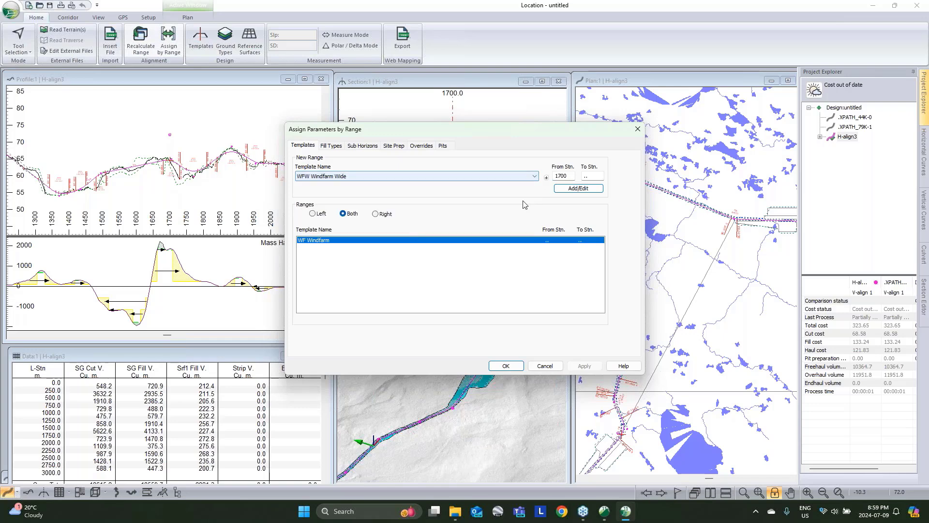
pyautogui.click(571, 188)
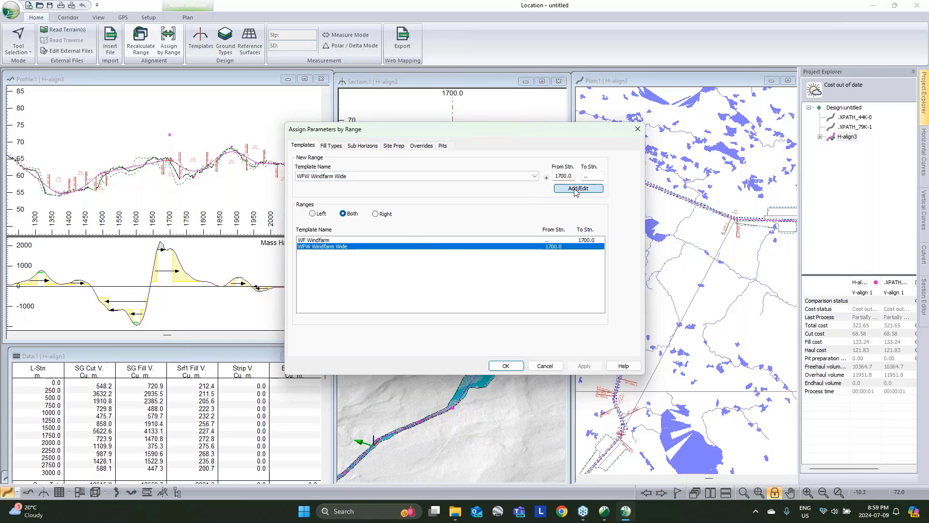
pyautogui.click(505, 366)
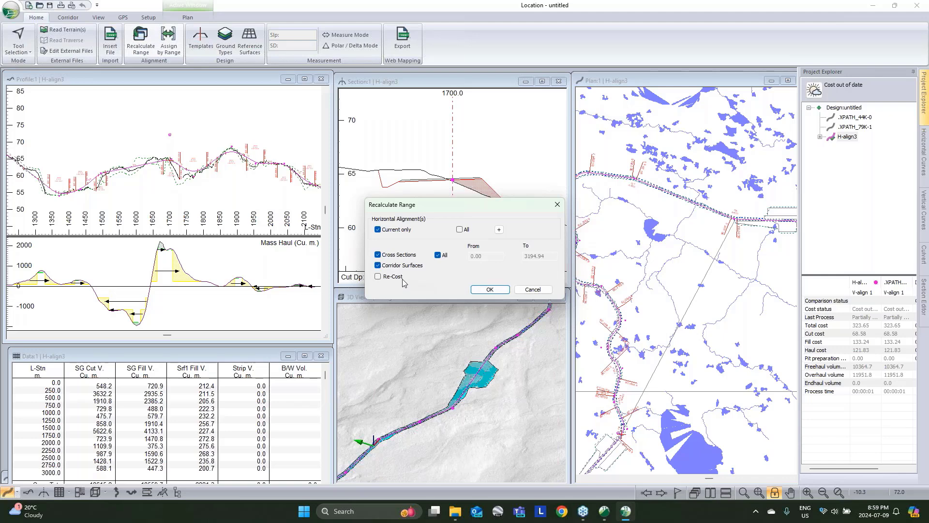
# Step: Recalculate the current alignment only with Re-Cost enabled, and inspect the widened road in the plan and 3D views
pyautogui.click(378, 276)
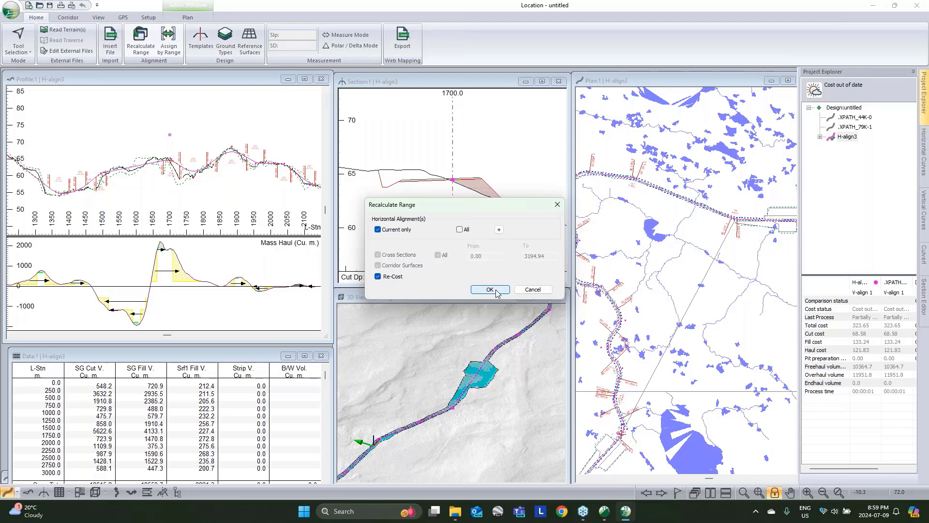
pyautogui.click(498, 292)
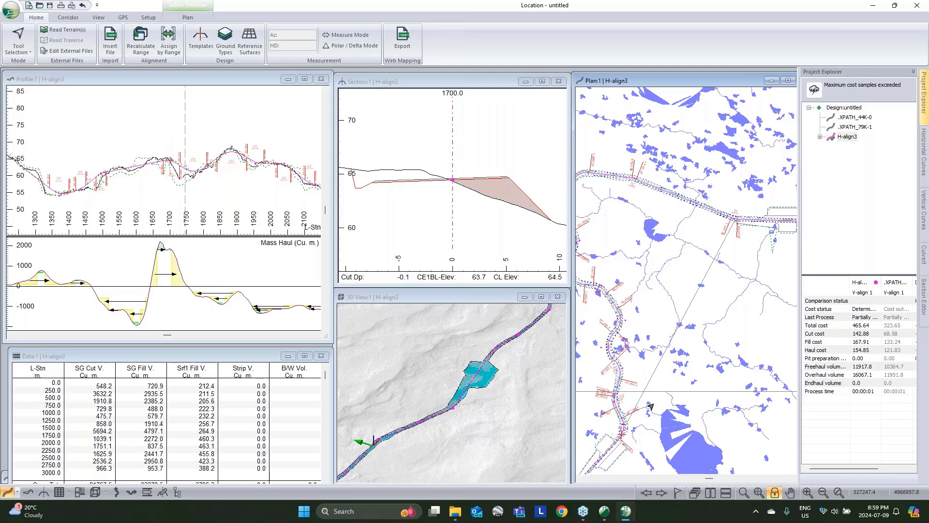
pyautogui.moveTo(611, 439); pyautogui.dragTo(637, 389, button='middle')
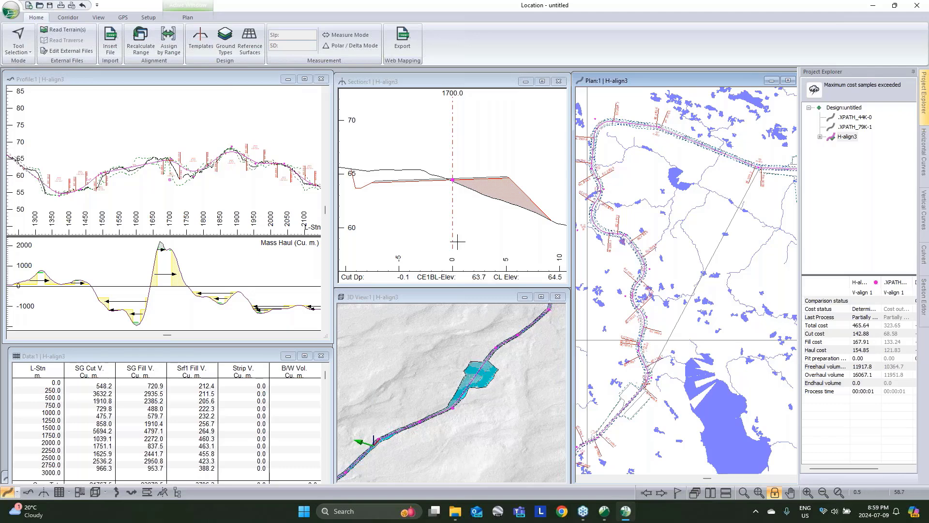
pyautogui.click(450, 387)
pyautogui.scroll(-3, 449, 387)
pyautogui.scroll(5, 450, 412)
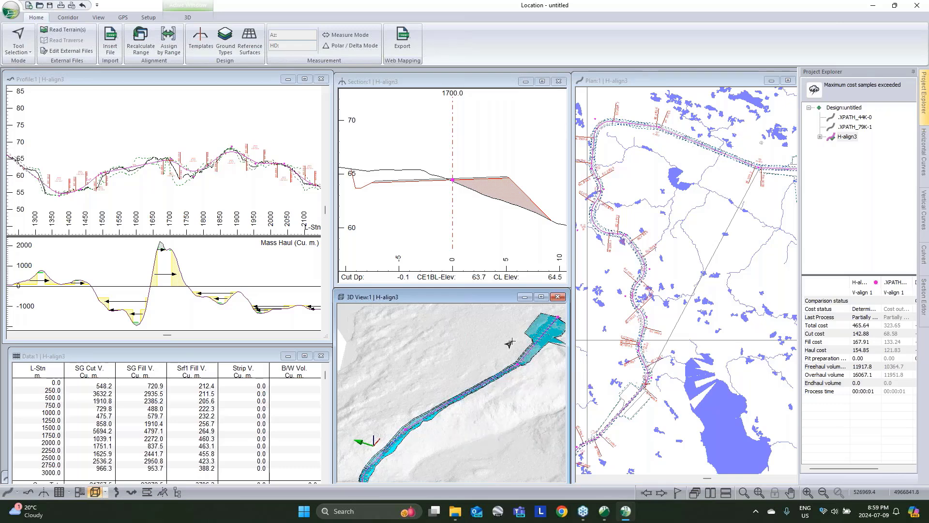
# Step: Run vertical optimization on V-align 1 of the duplicated alignment with Optimal Profile and Smart Curves, for the current alignment only
pyautogui.doubleClick(846, 137)
pyautogui.rightClick(850, 146)
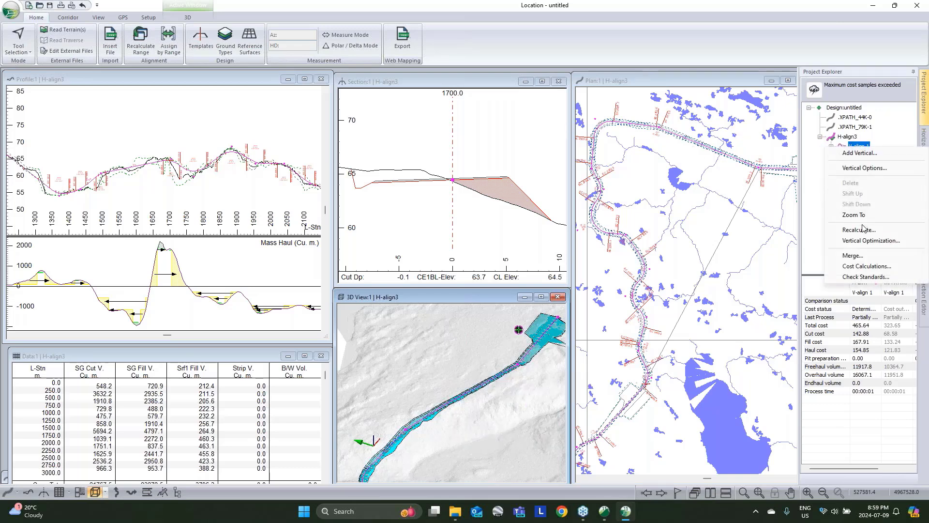
pyautogui.click(868, 240)
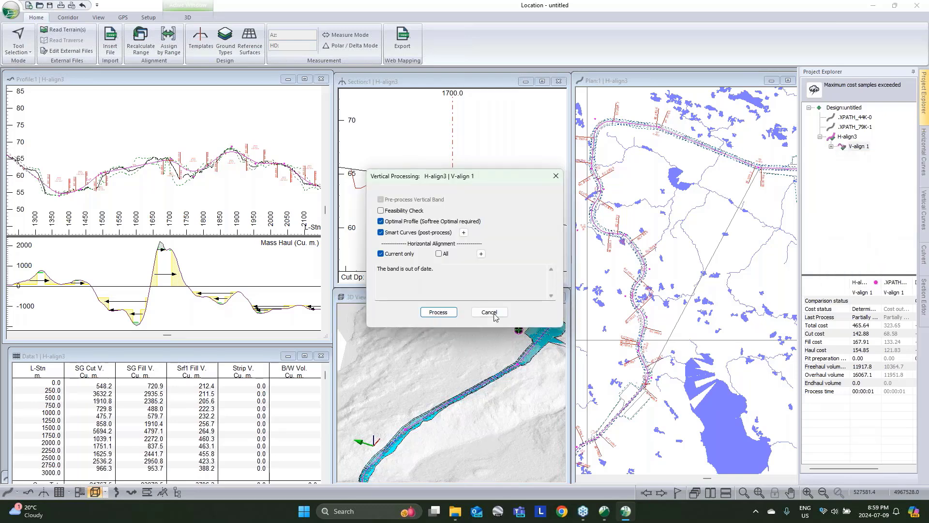
pyautogui.click(444, 314)
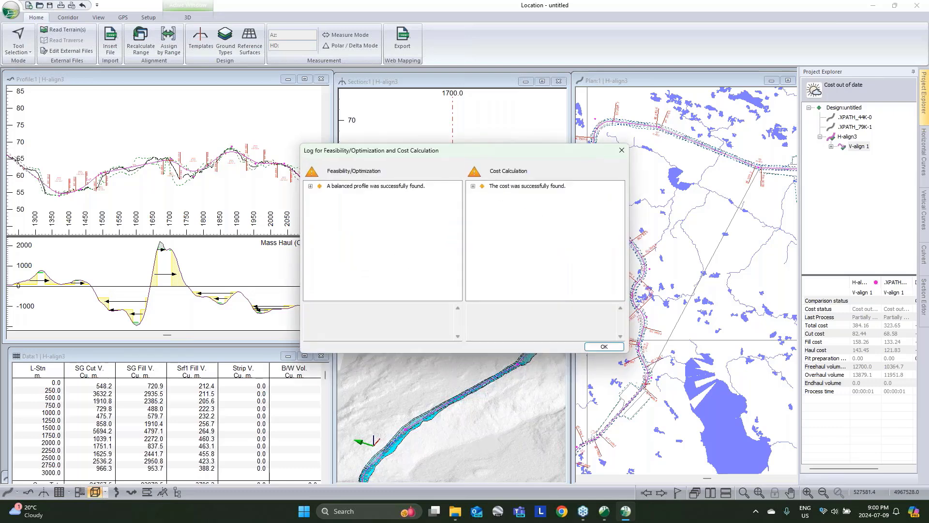
pyautogui.click(604, 347)
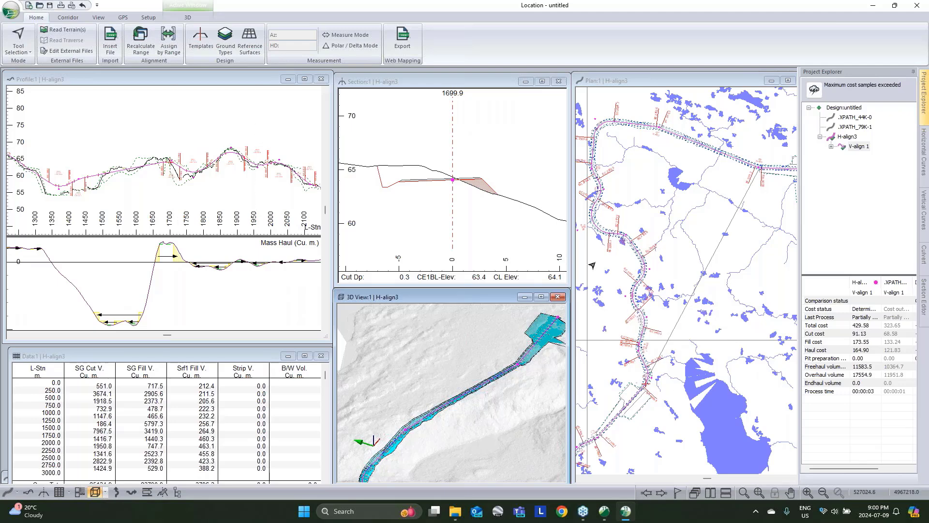
pyautogui.moveTo(592, 265)
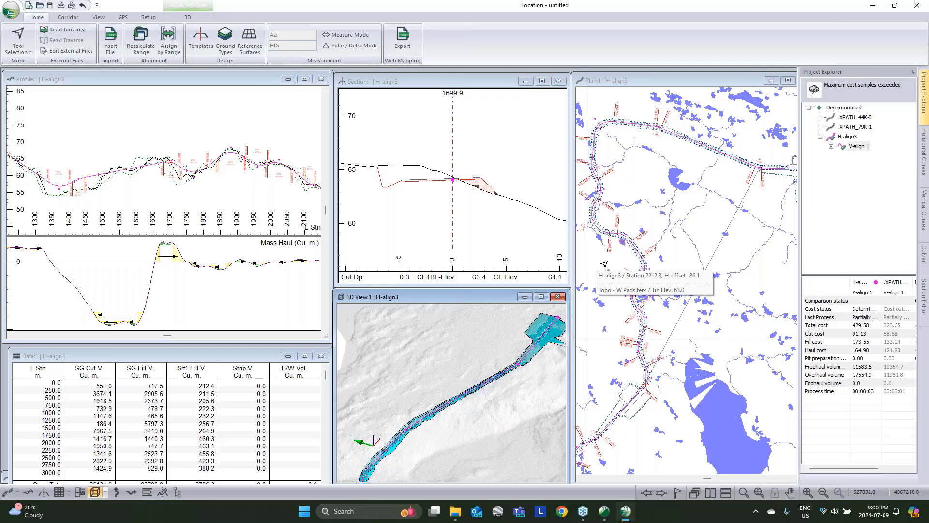
pyautogui.moveTo(833, 138)
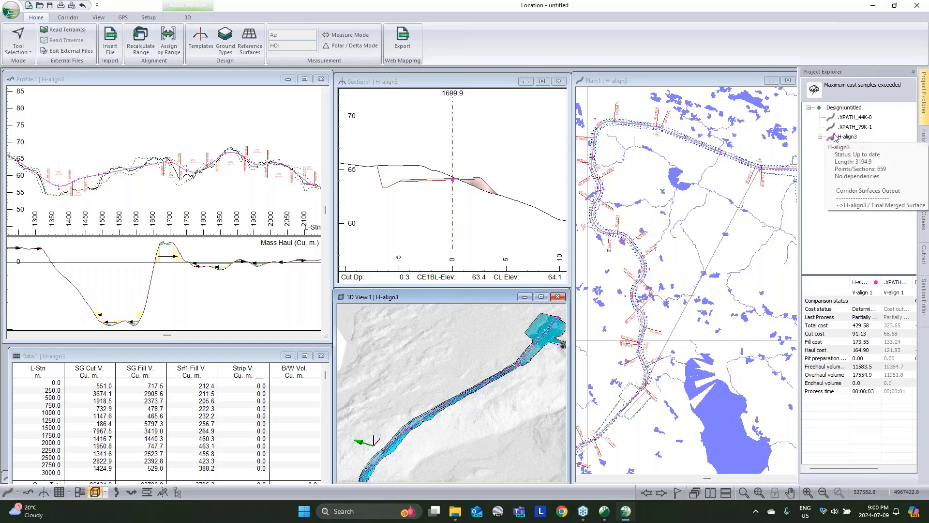